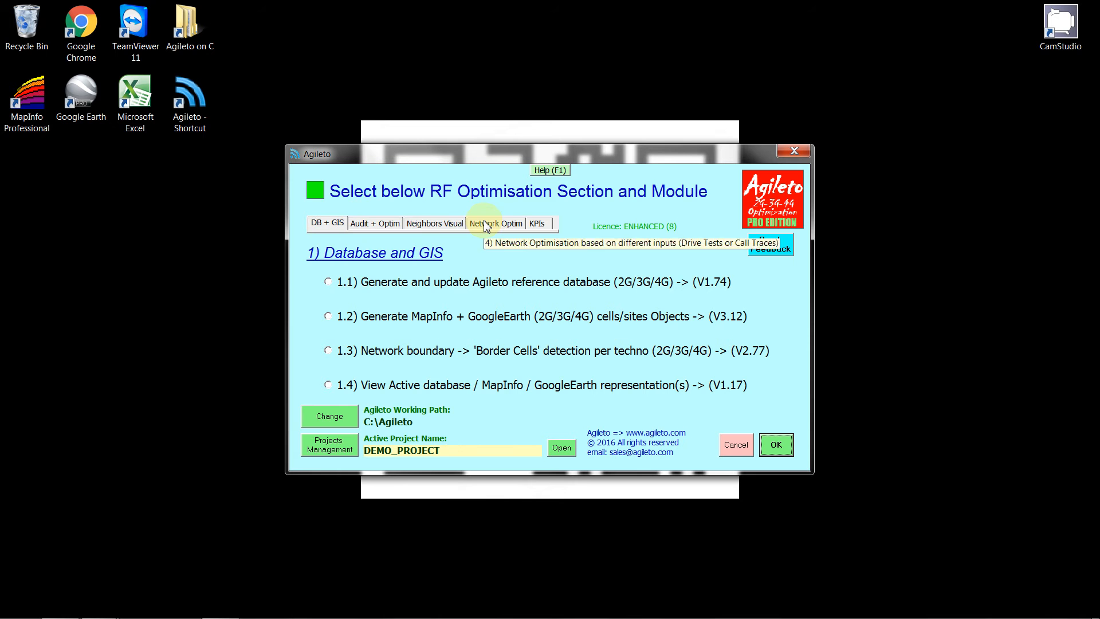
# - Open module 3.1, the OMC snapshot to MapInfo and Google Earth converter, from the Neighbors Visual section
pyautogui.click(426, 225)
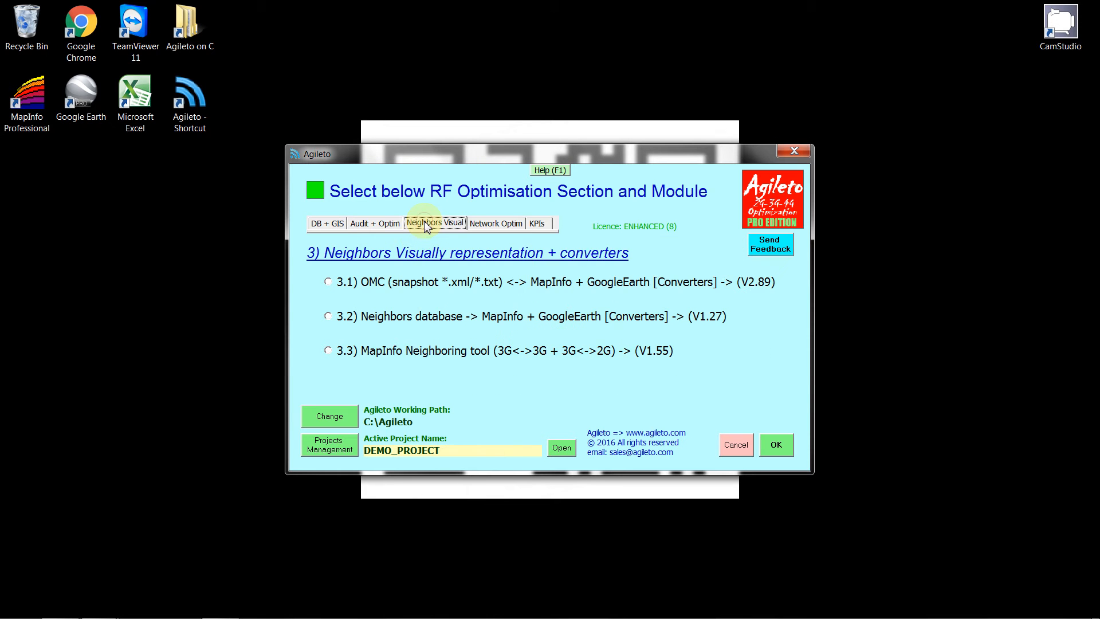
pyautogui.click(373, 321)
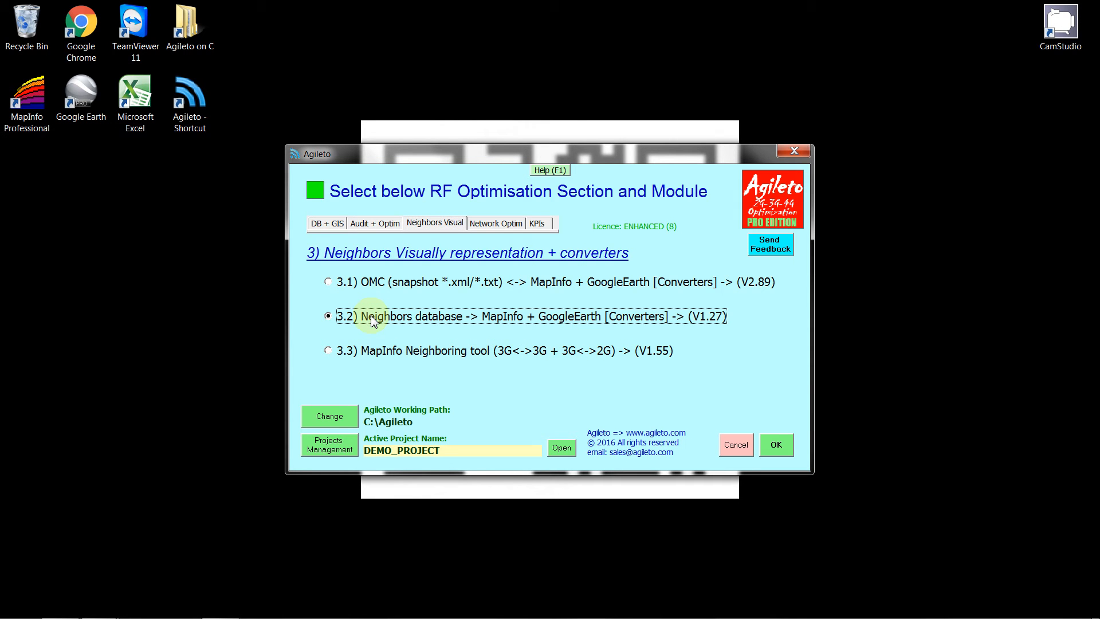
pyautogui.click(329, 283)
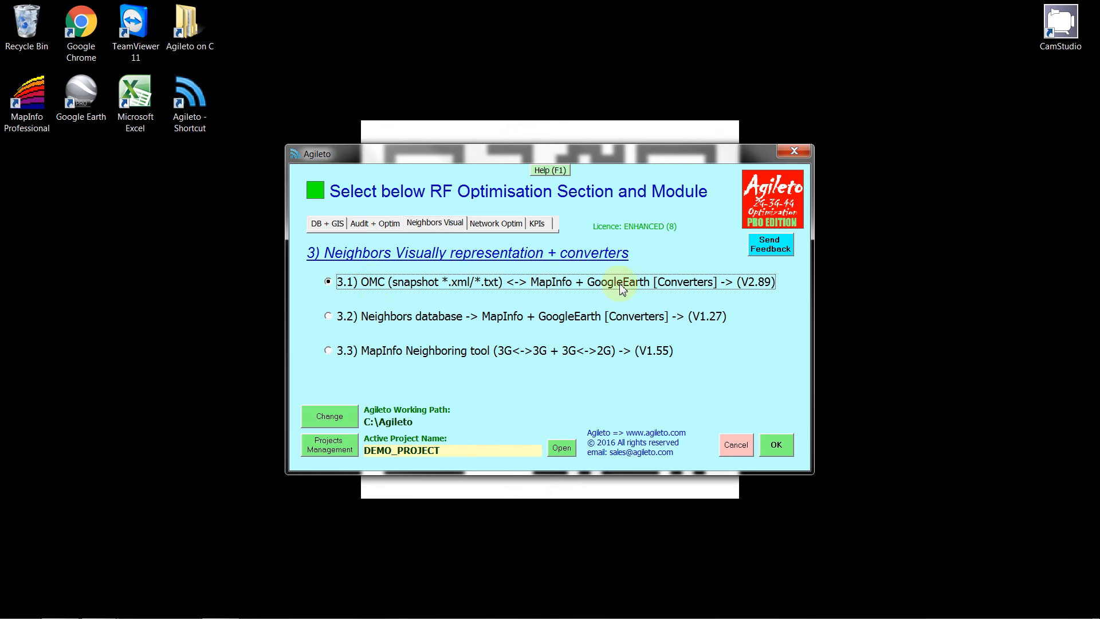
pyautogui.click(782, 447)
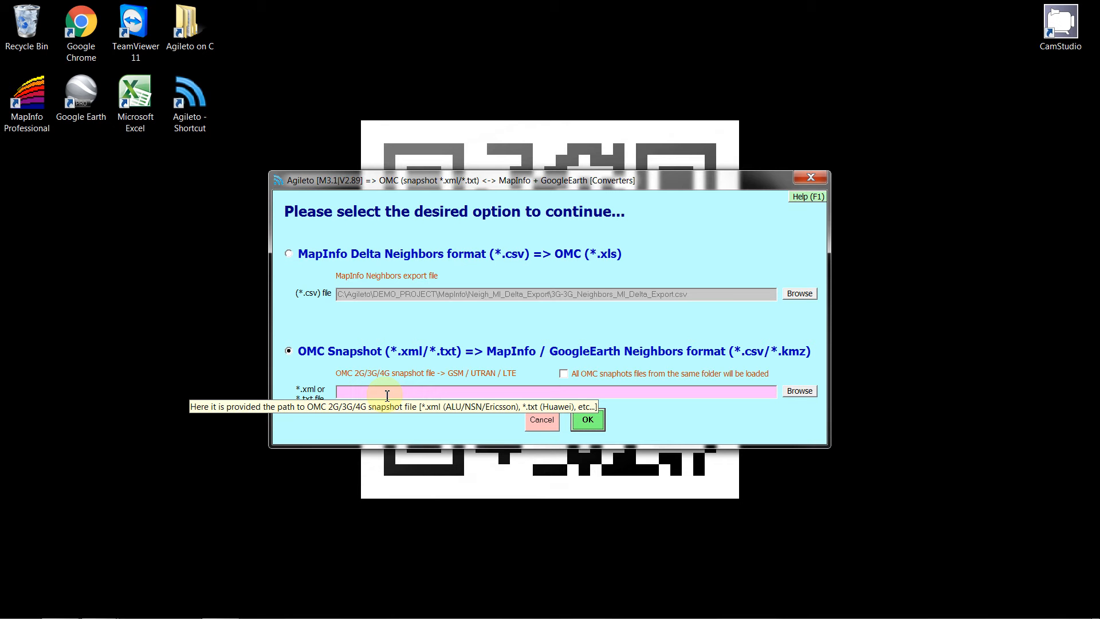
# - Look at the 2G, 3G and 4G folders offered for the OMC snapshot file, and leave the converter without choosing a file
pyautogui.click(805, 394)
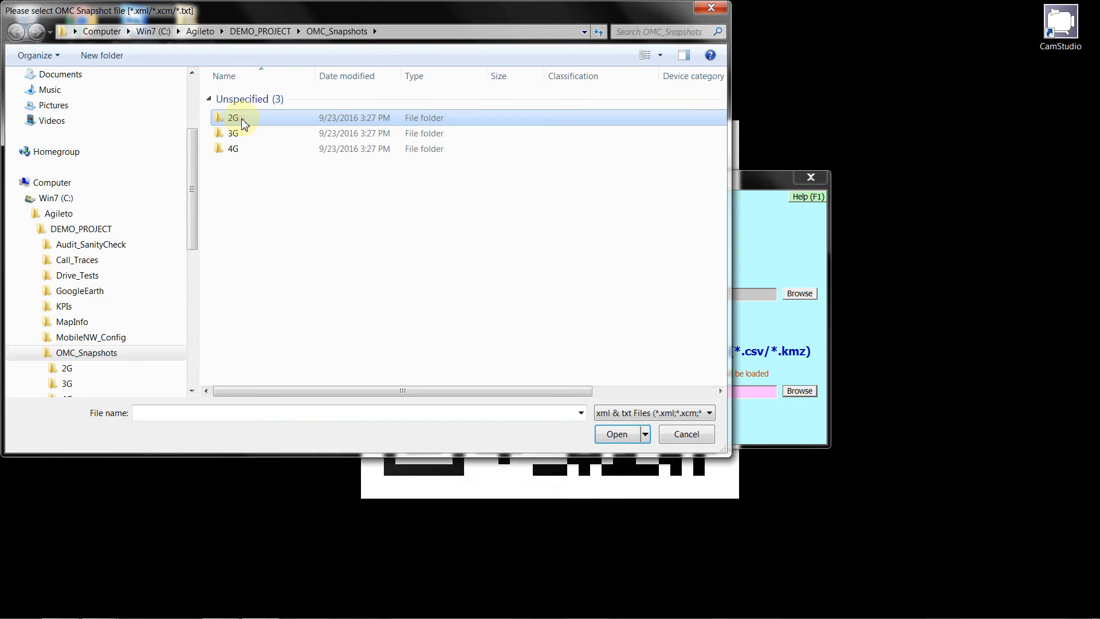
pyautogui.click(232, 151)
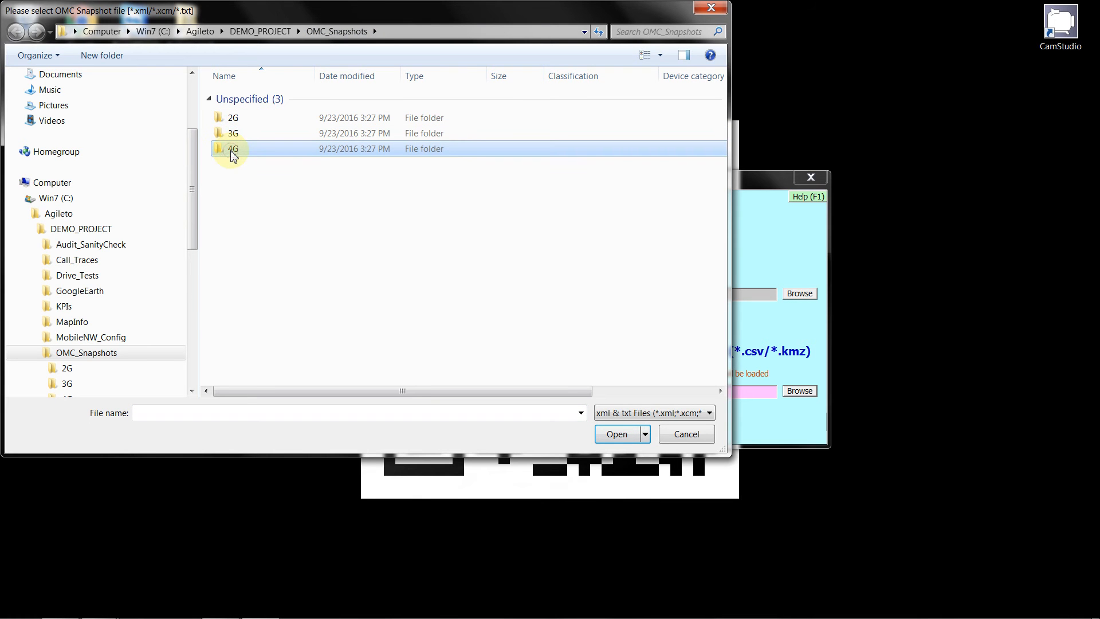
pyautogui.click(234, 119)
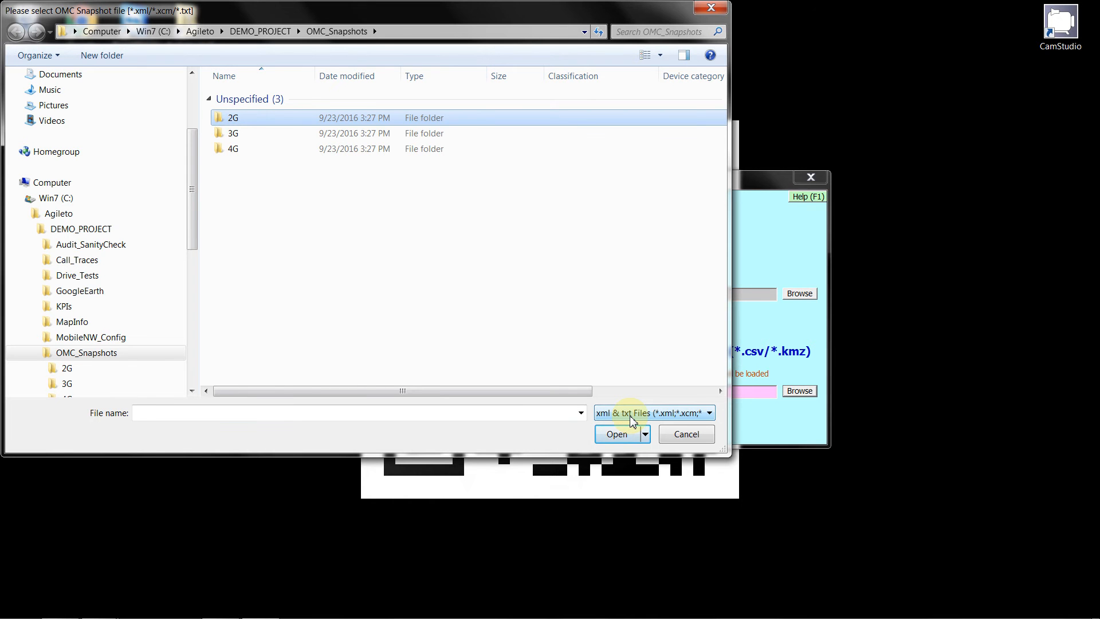
pyautogui.click(681, 435)
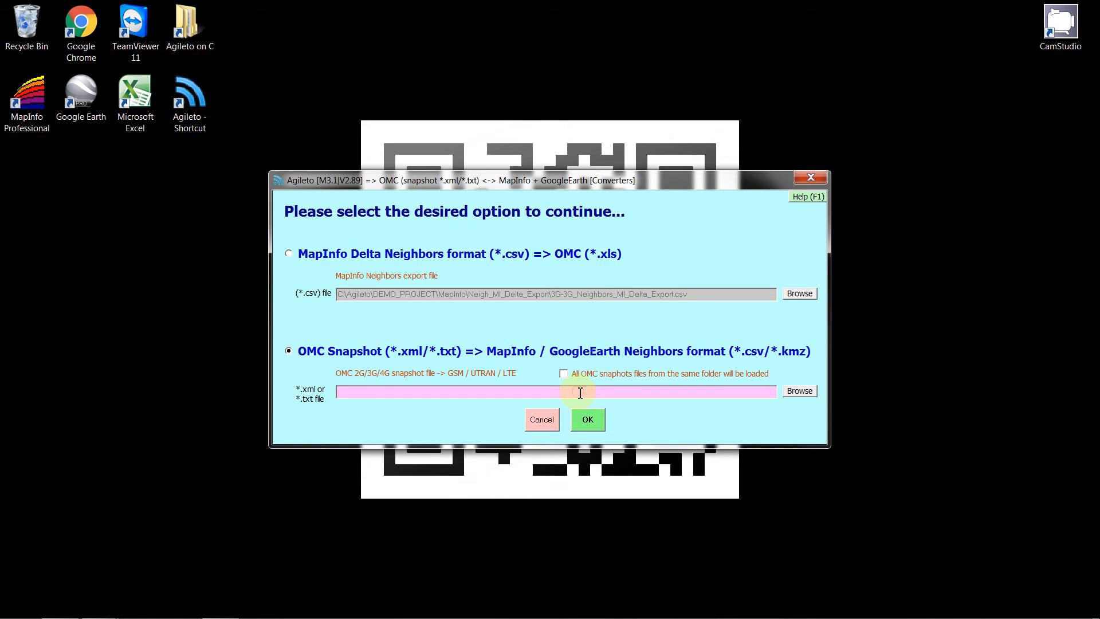
pyautogui.click(579, 393)
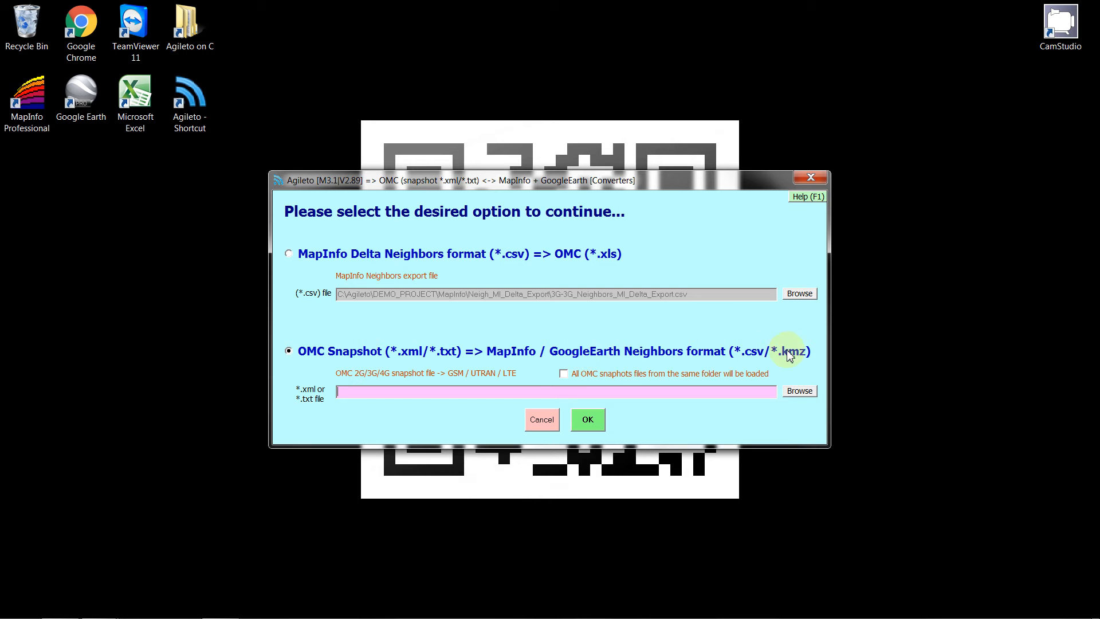
pyautogui.click(542, 420)
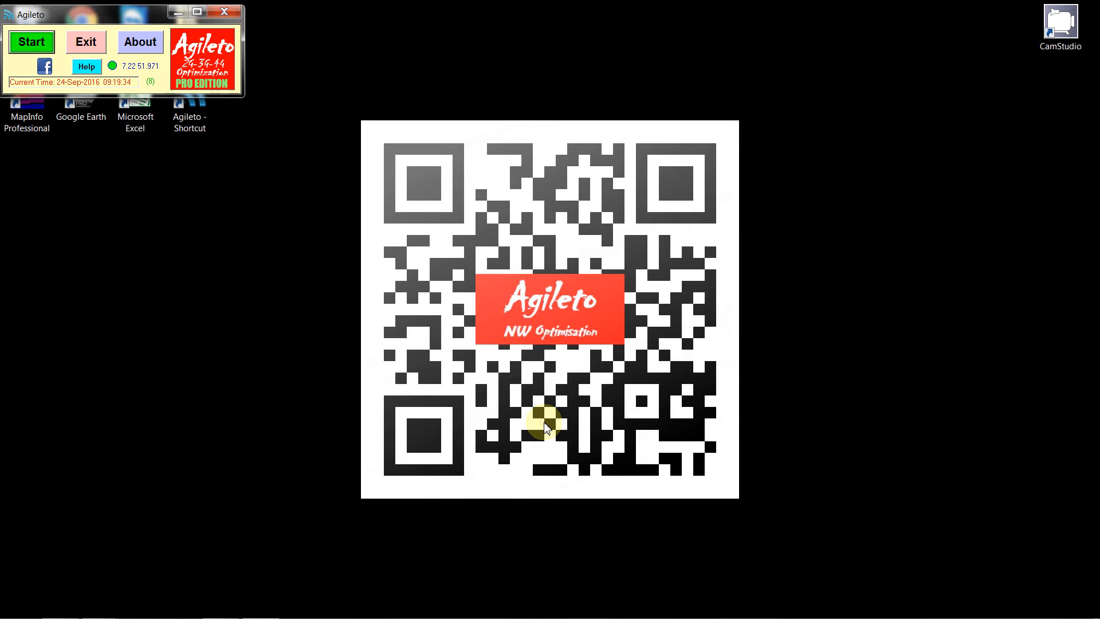
# - Start the module selection again and open module 3.2, the Neighbors database to MapInfo and Google Earth converter
pyautogui.click(30, 40)
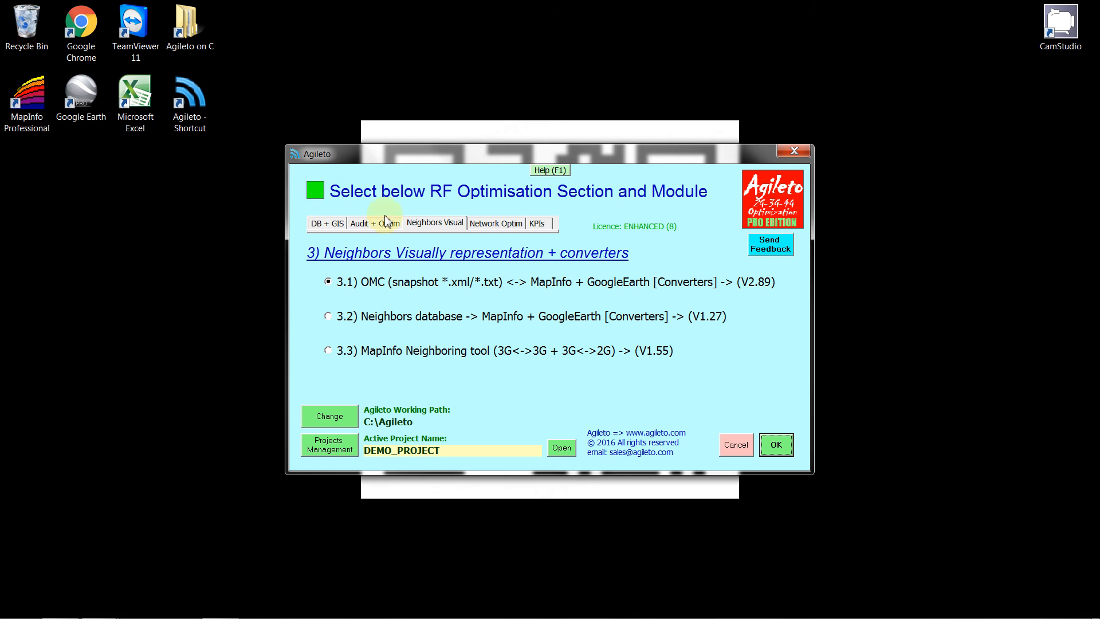
pyautogui.click(375, 320)
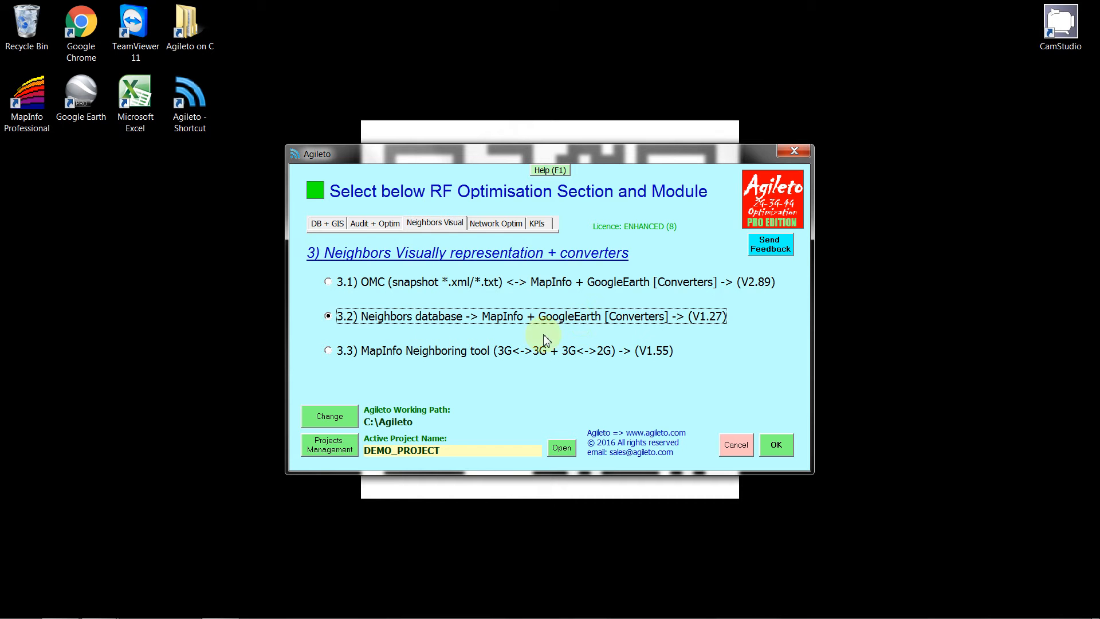
pyautogui.click(777, 445)
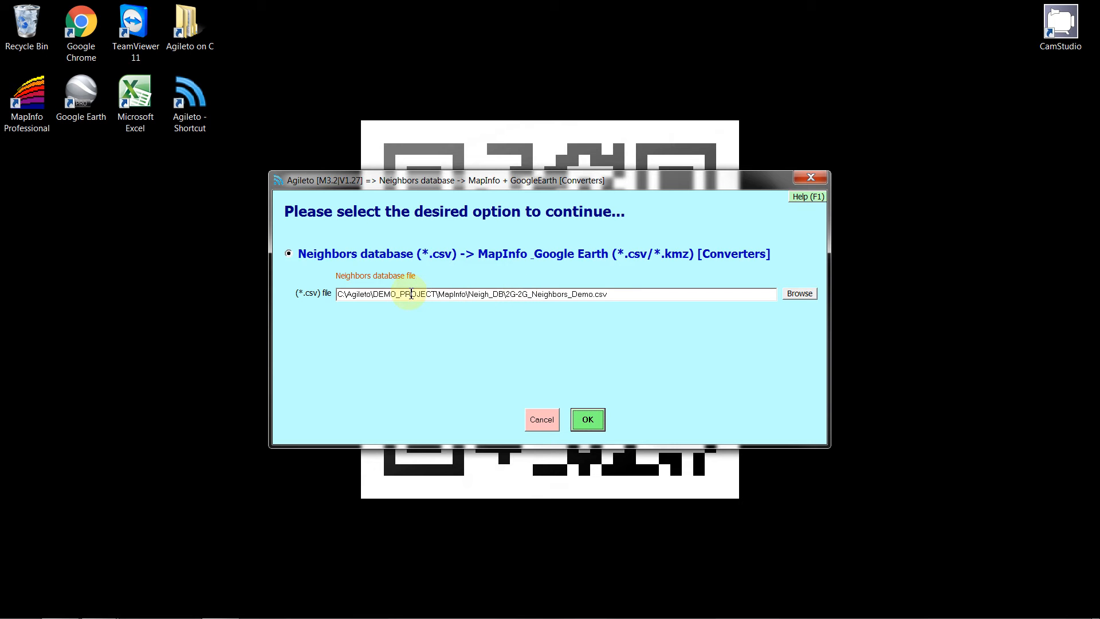
# - Load 2G-2G_Neighbors_Demo.csv from the project's MapInfo\Neigh_DB folder as the neighbors database file
pyautogui.click(407, 294)
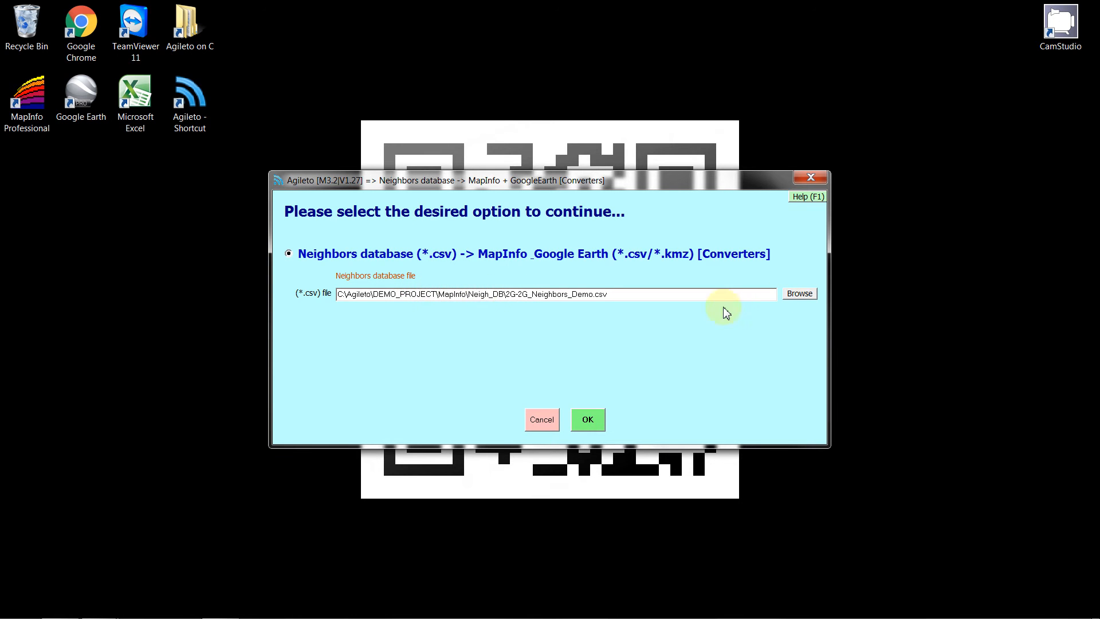
pyautogui.click(792, 297)
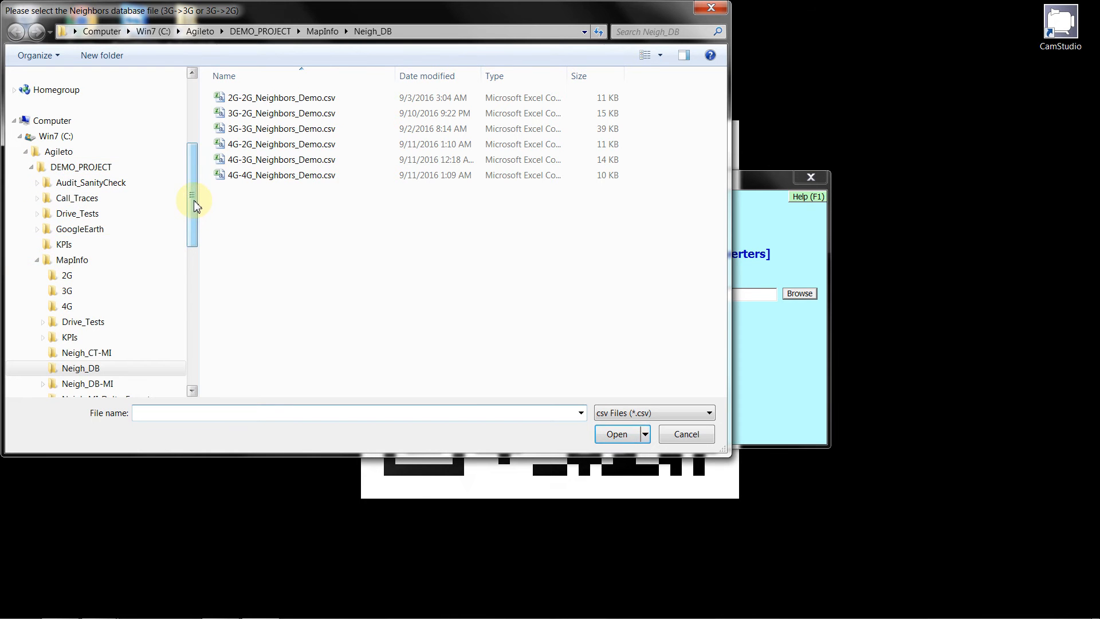
pyautogui.moveTo(193, 200); pyautogui.dragTo(196, 238)
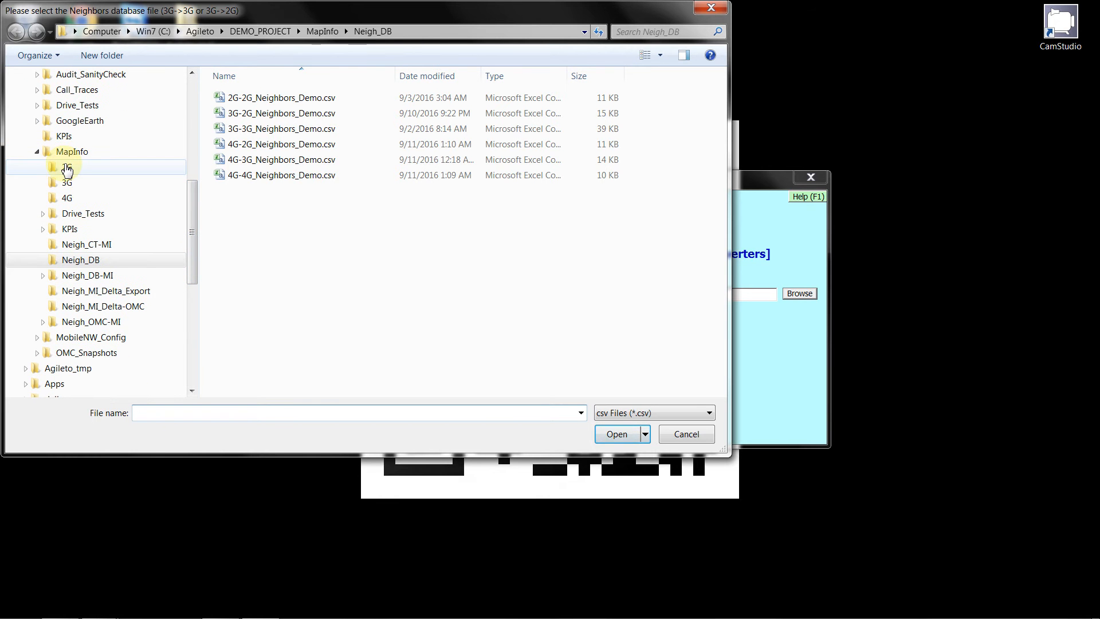
pyautogui.click(68, 261)
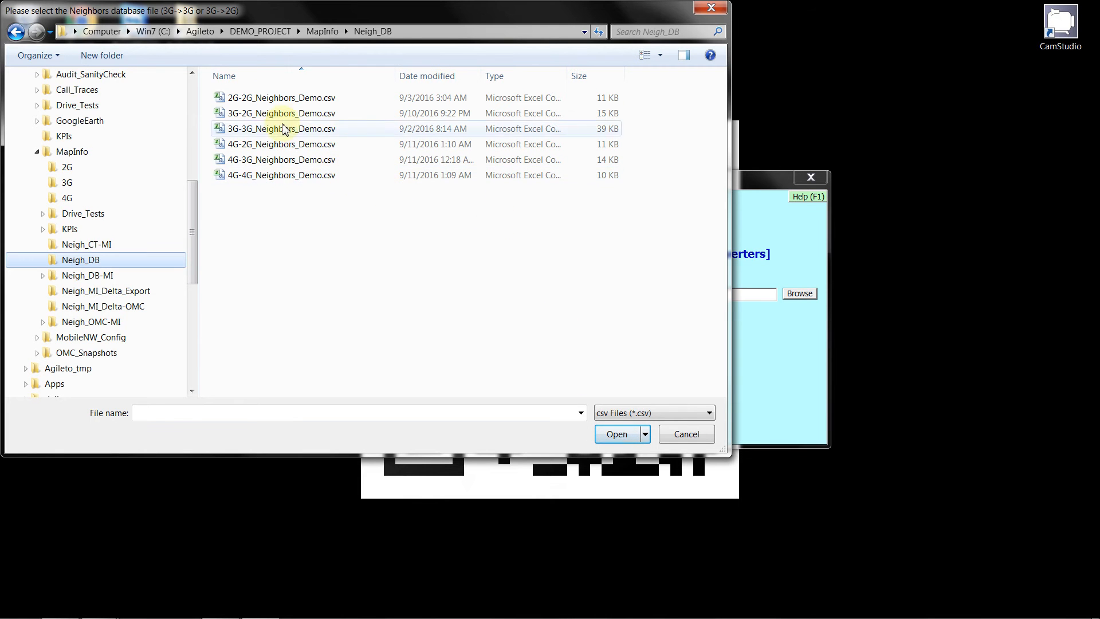
pyautogui.click(263, 99)
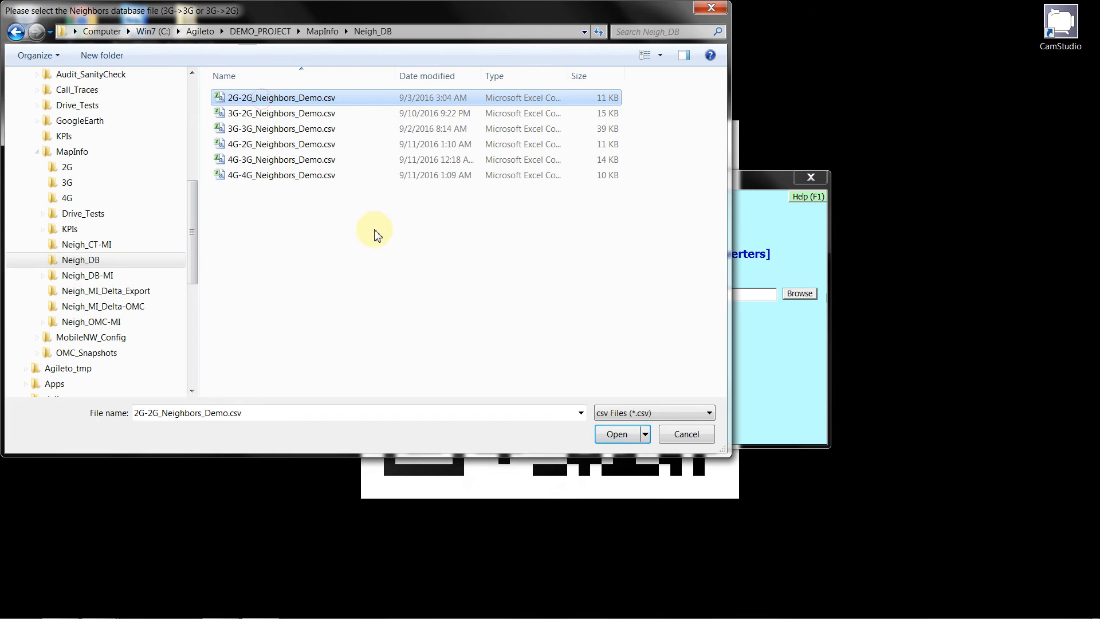
pyautogui.click(623, 434)
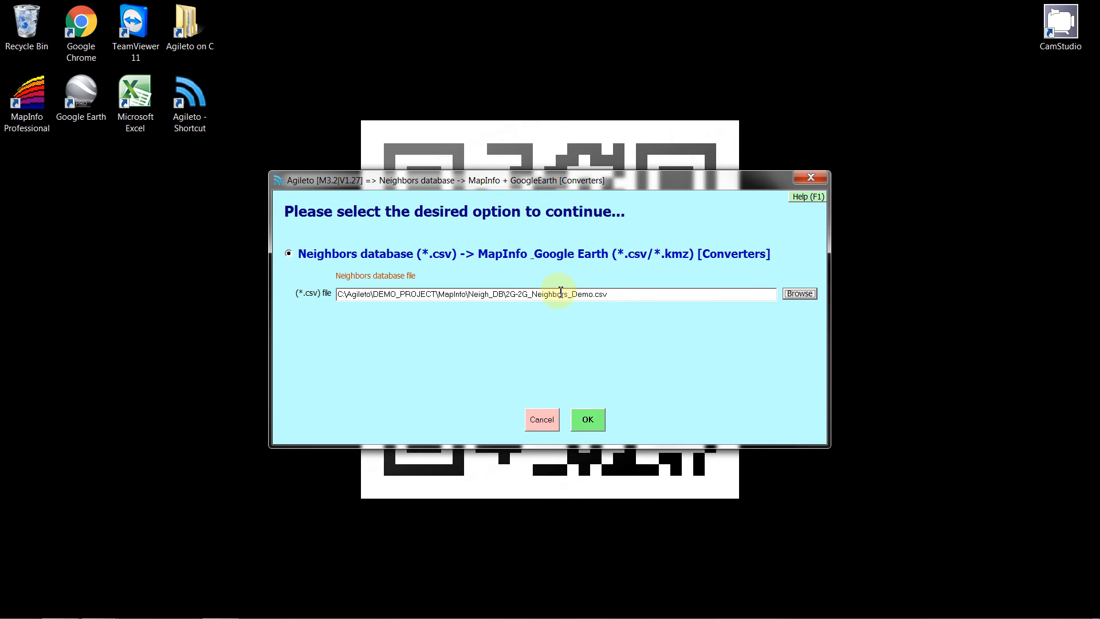
pyautogui.click(588, 418)
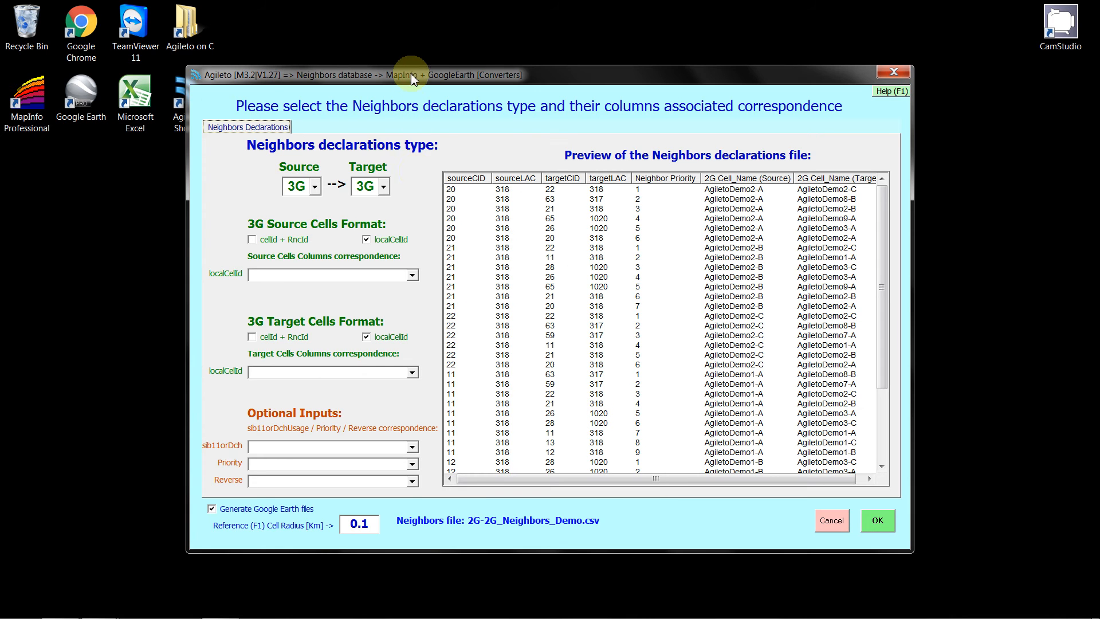
# - Set the neighbors declarations type to 2G for the source and 2G for the target
pyautogui.moveTo(417, 75); pyautogui.dragTo(412, 78)
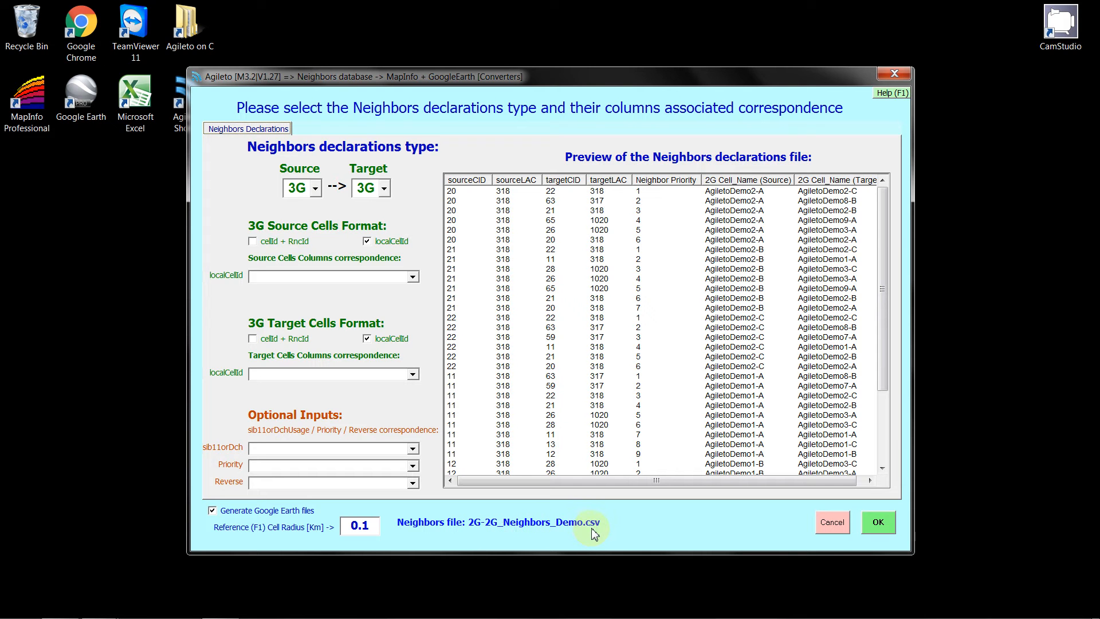
pyautogui.click(315, 189)
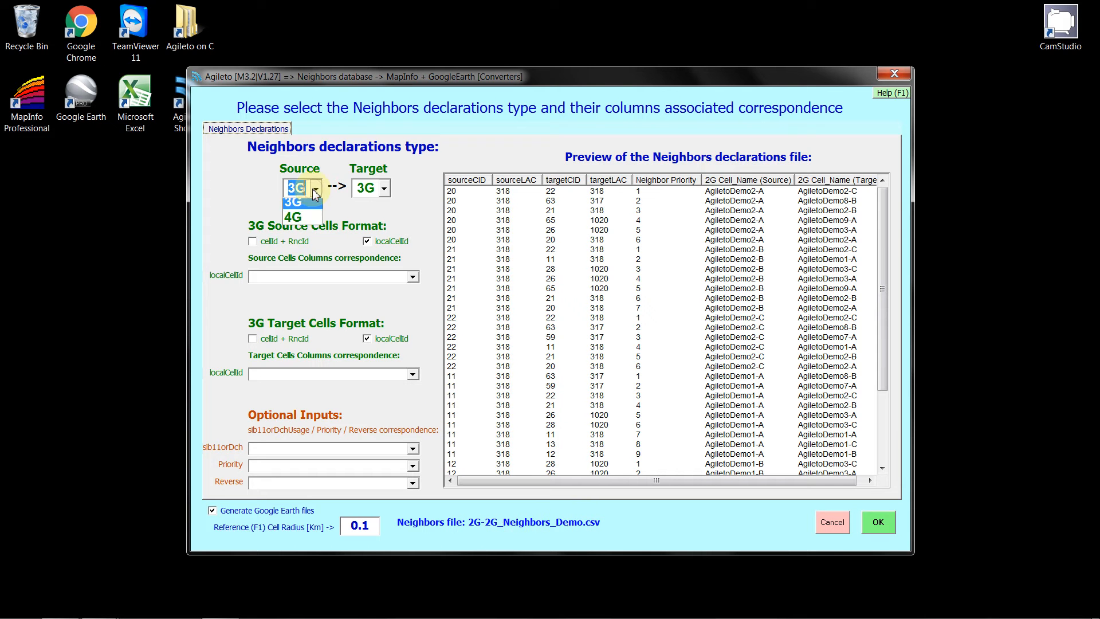
pyautogui.click(309, 206)
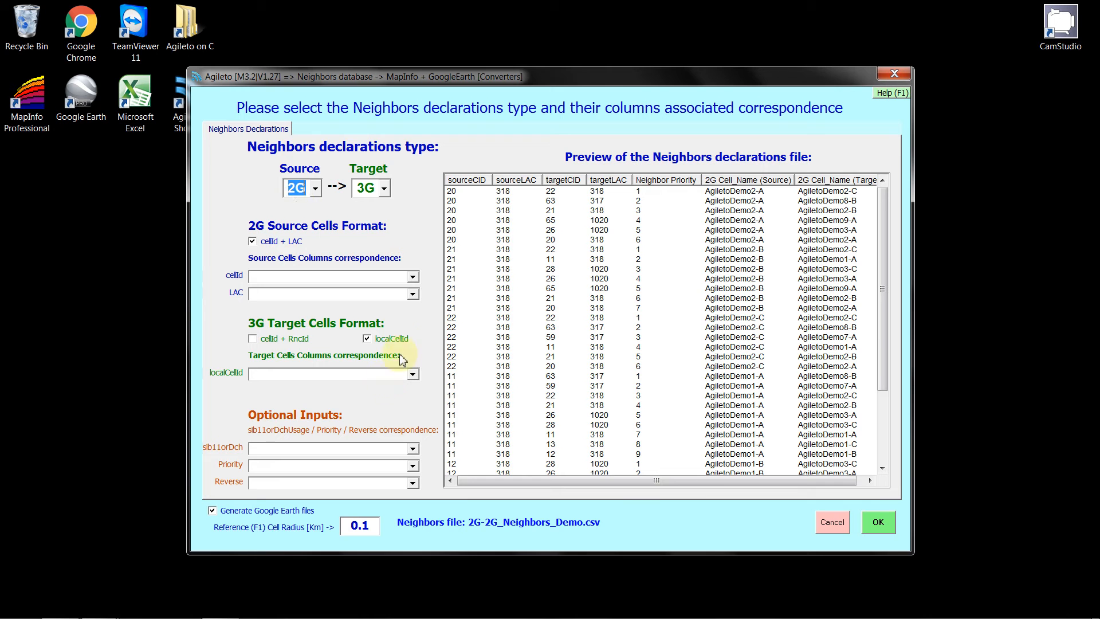
pyautogui.click(383, 188)
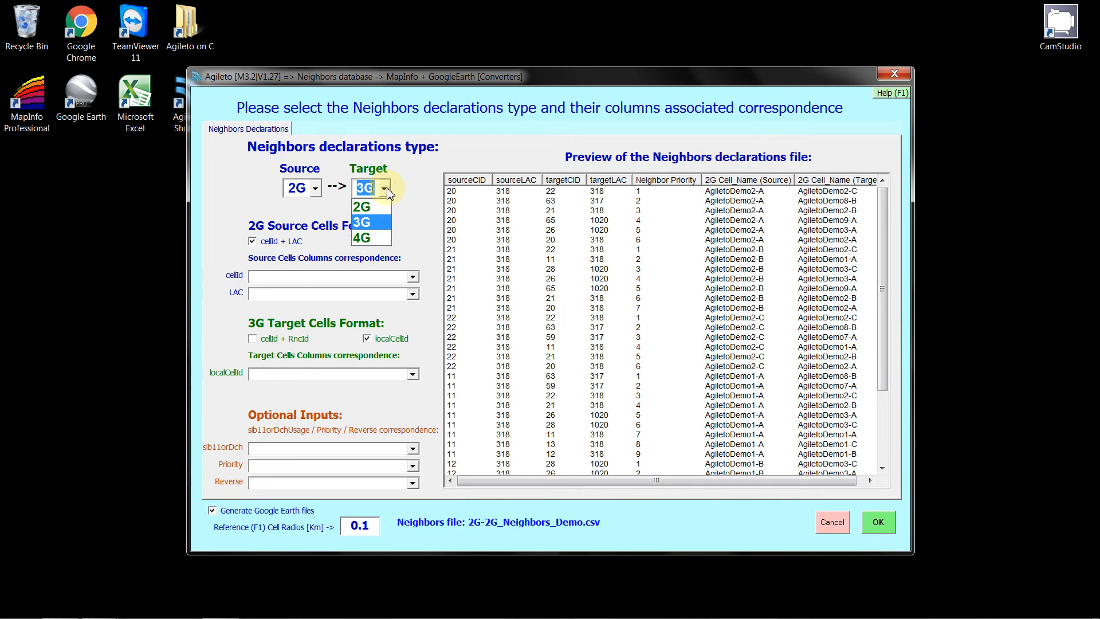
pyautogui.click(379, 200)
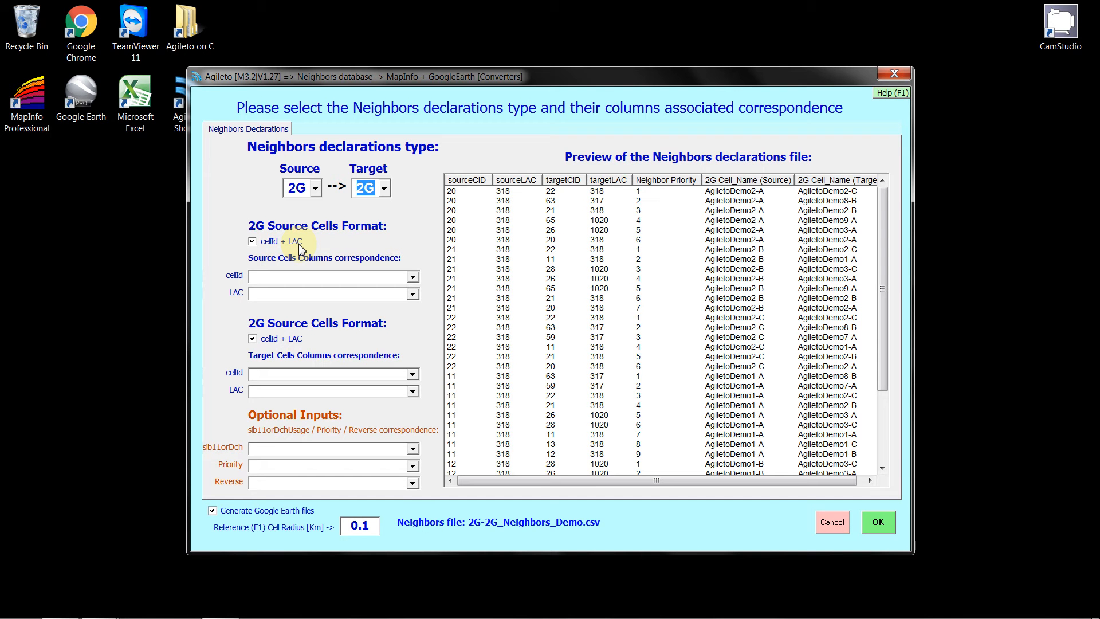
# - Map the source cells' cellId to the sourceCID column and their LAC to the sourceLAC column
pyautogui.click(412, 279)
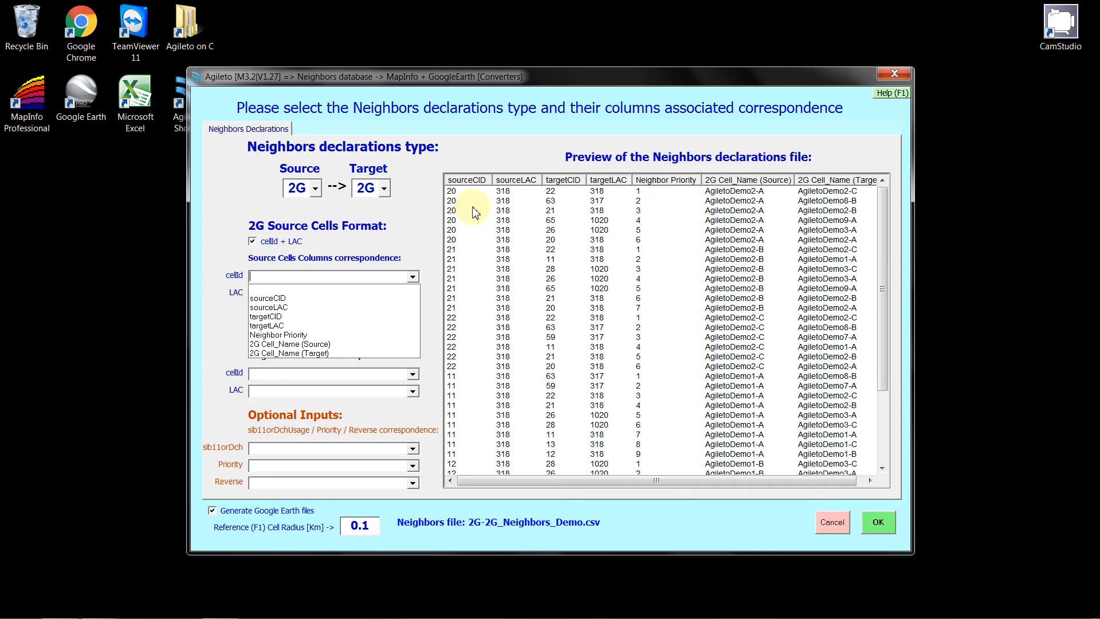
pyautogui.click(469, 186)
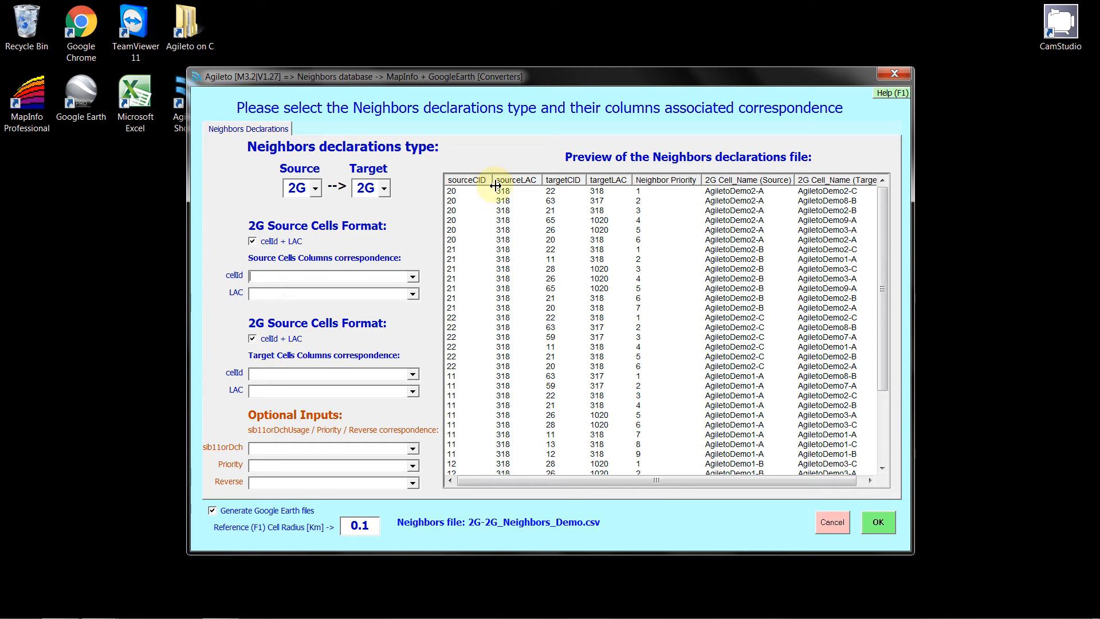
pyautogui.click(528, 190)
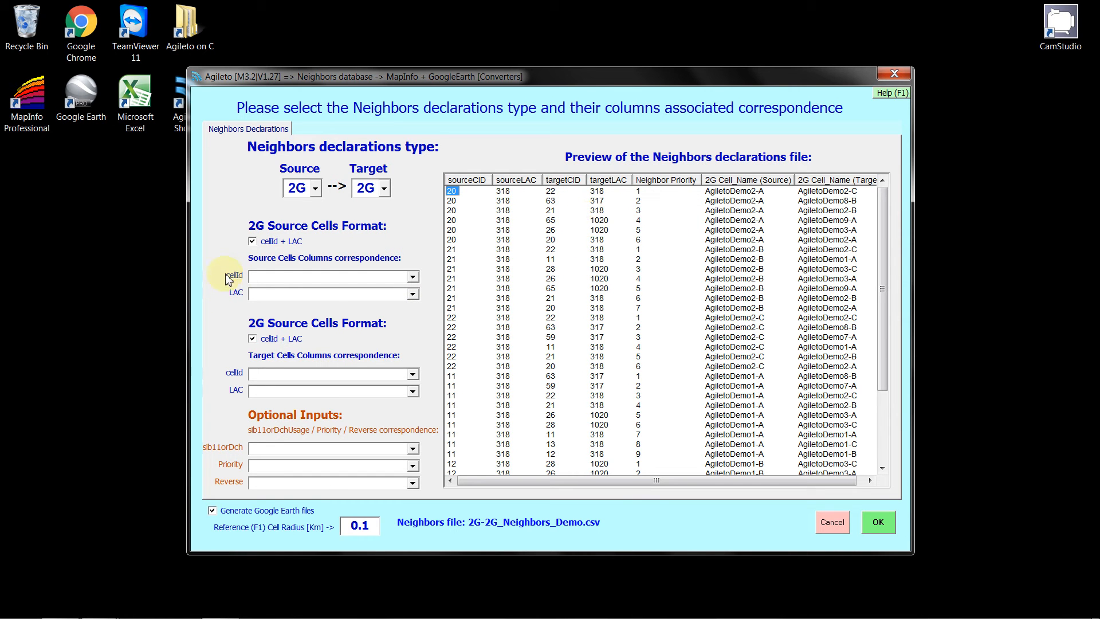
pyautogui.click(412, 278)
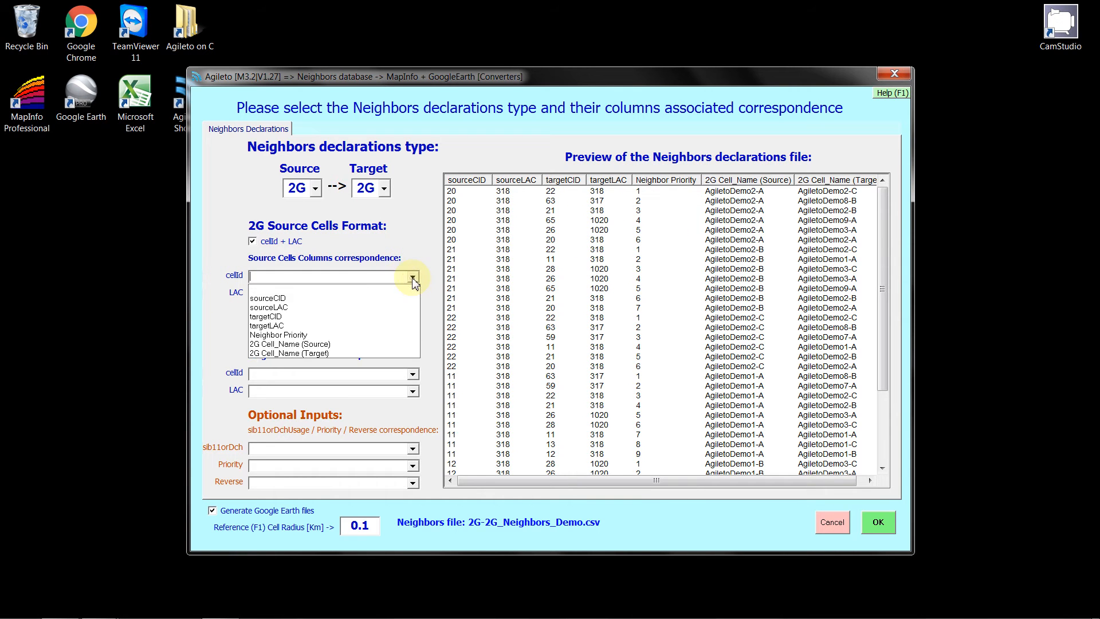
pyautogui.click(335, 297)
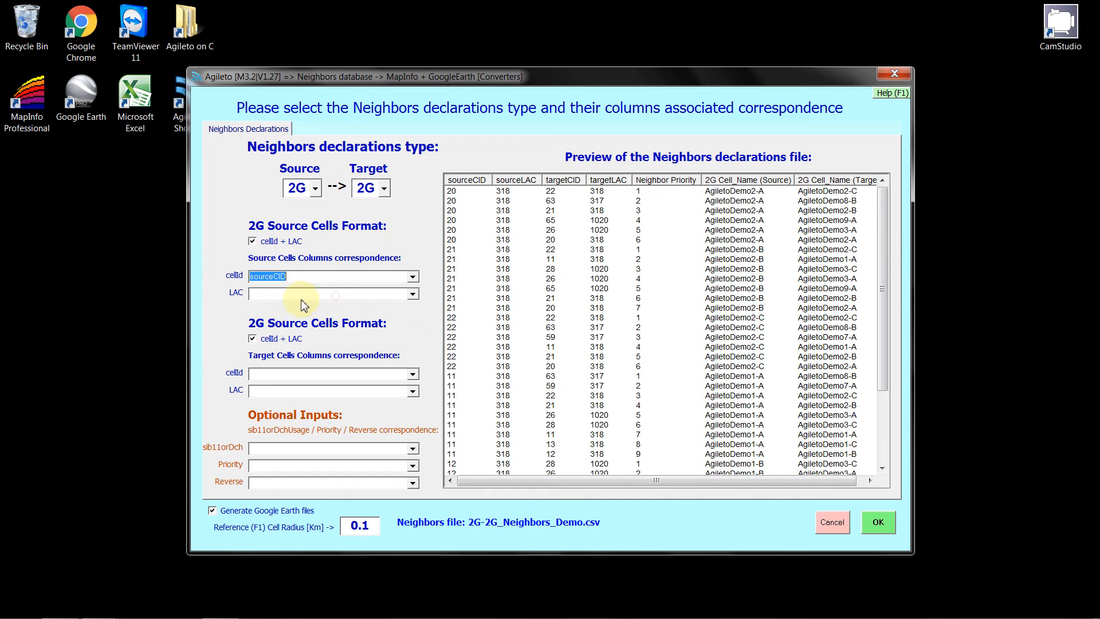
pyautogui.click(412, 294)
pyautogui.click(341, 324)
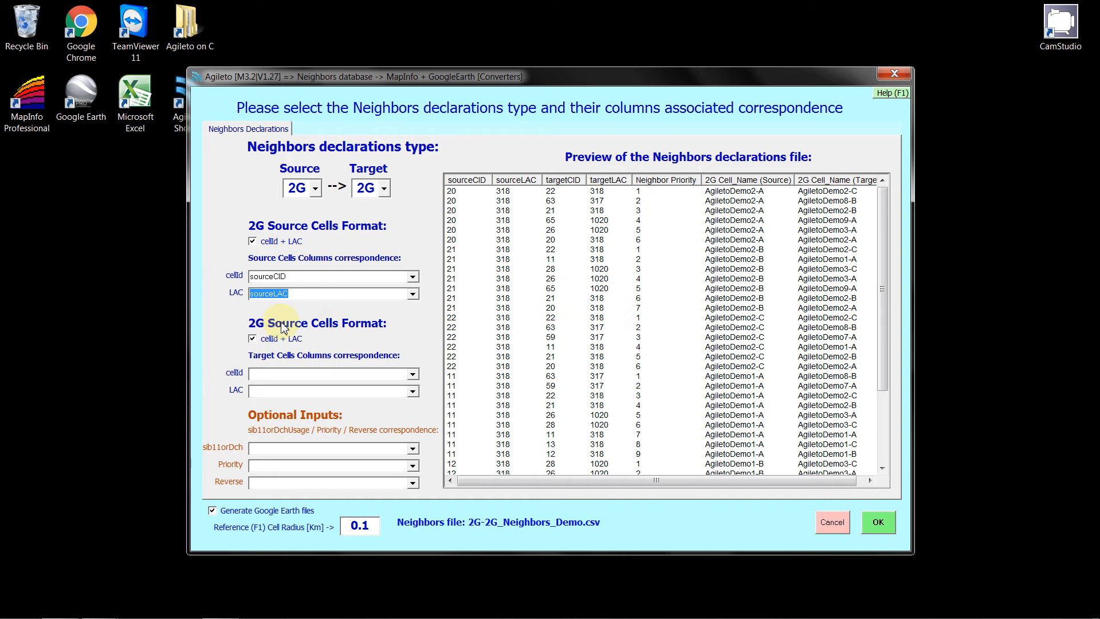
# - Map the target cells' cellId to the targetCID column and their LAC to the targetLAC column
pyautogui.click(412, 373)
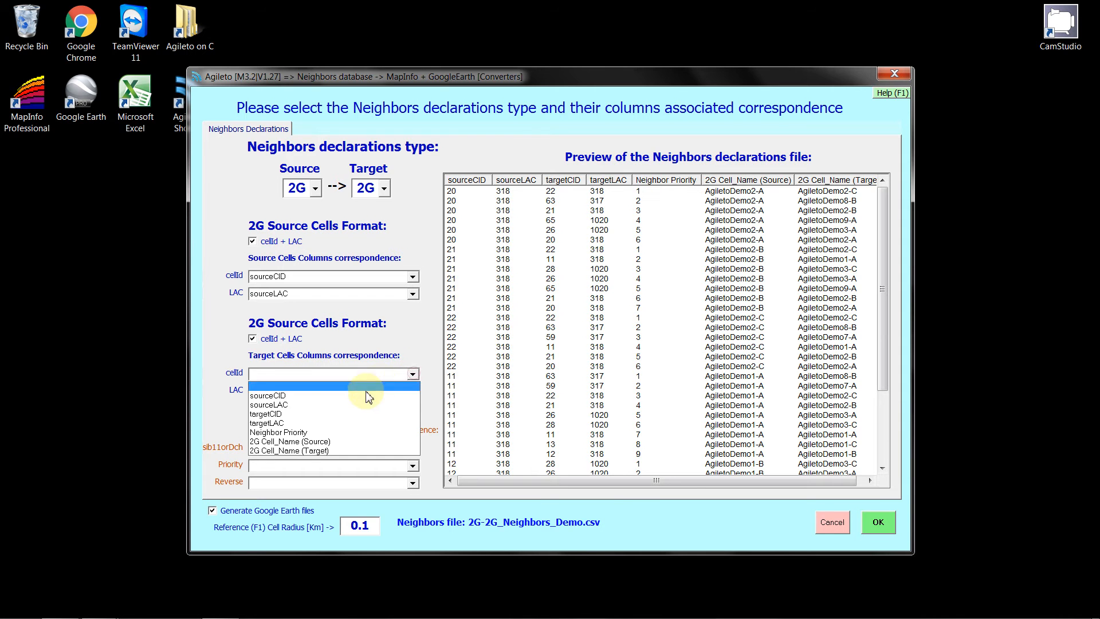
pyautogui.click(352, 414)
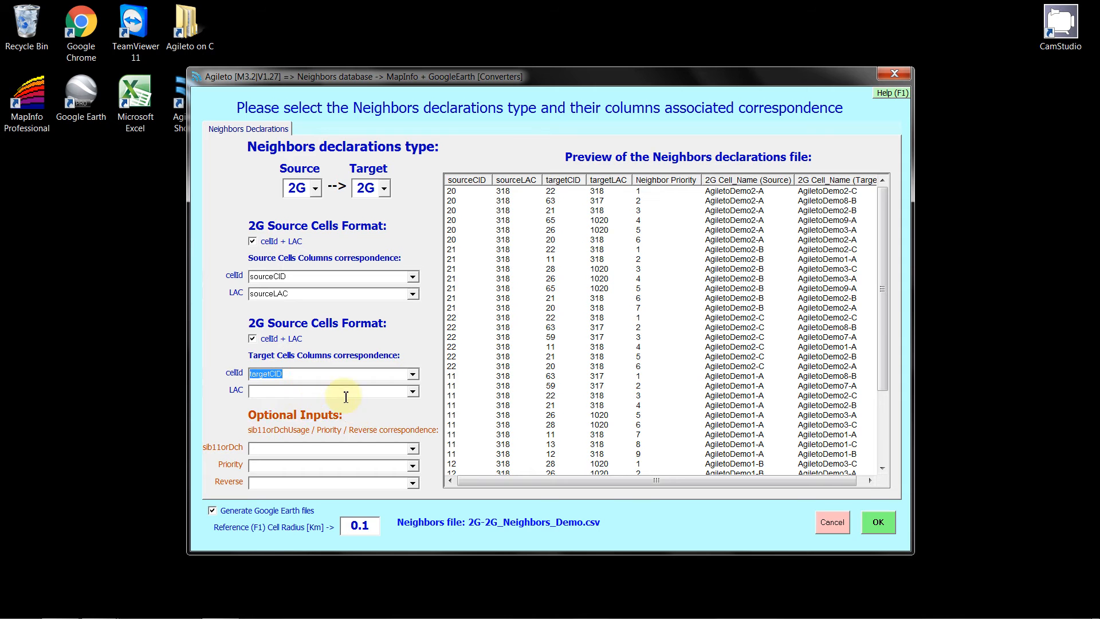
pyautogui.click(412, 391)
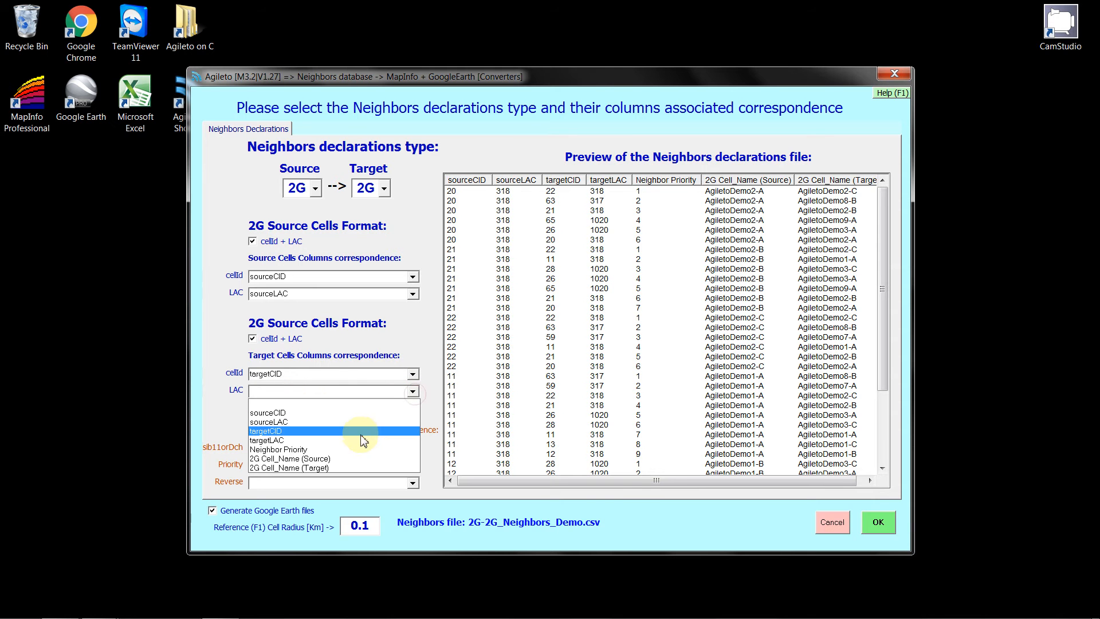
pyautogui.click(356, 443)
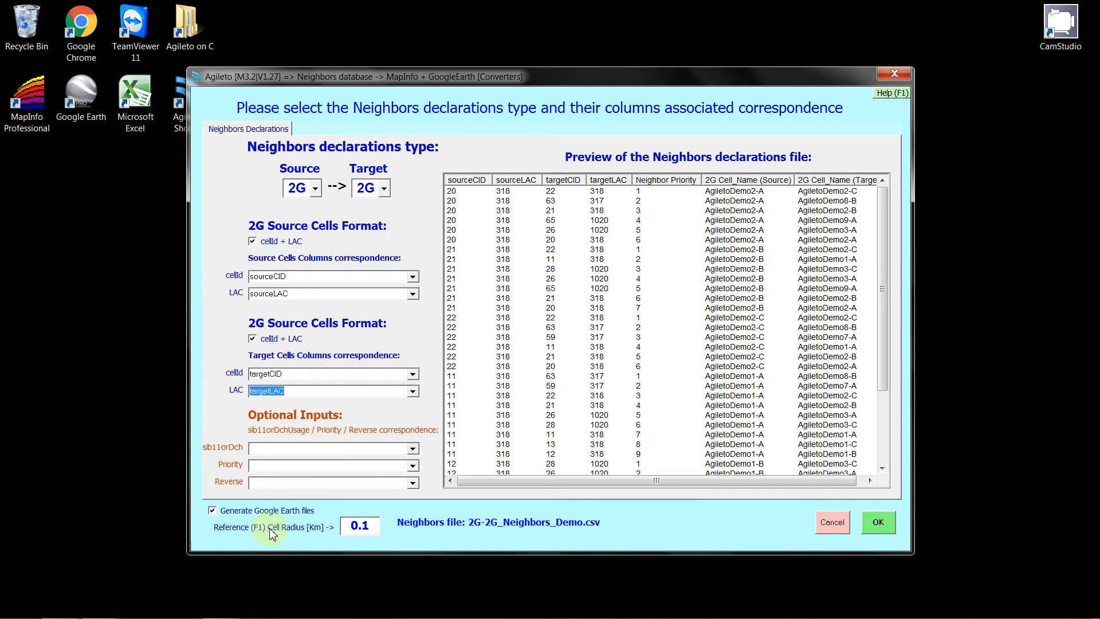
# - Set the reference (F1) cell radius for the Google Earth files to 0.25 km
pyautogui.click(372, 526)
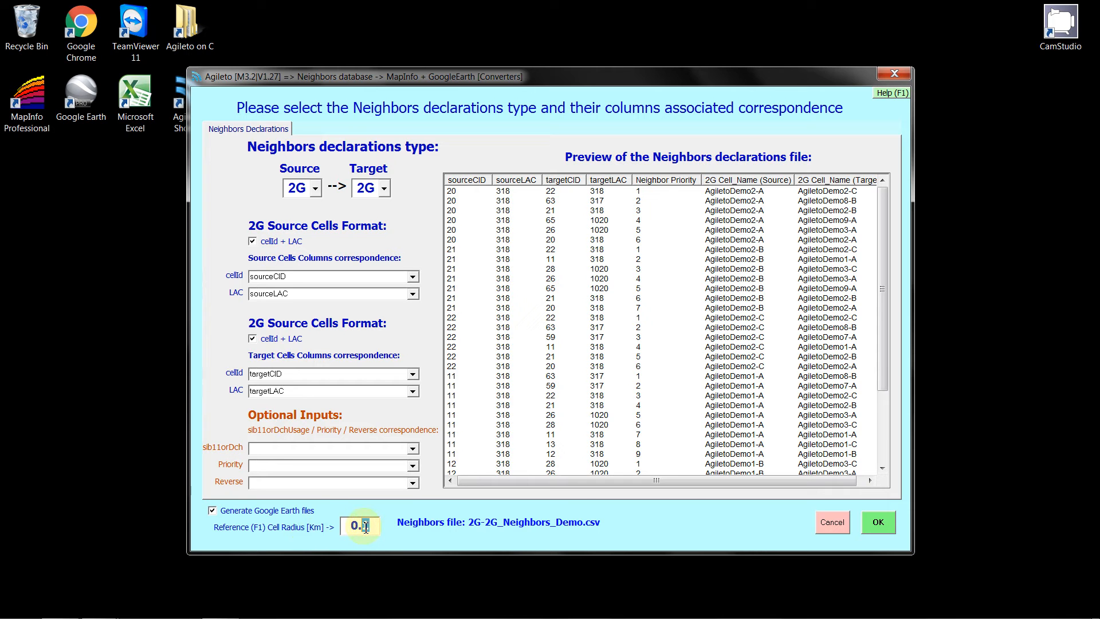
pyautogui.moveTo(362, 527); pyautogui.dragTo(407, 542)
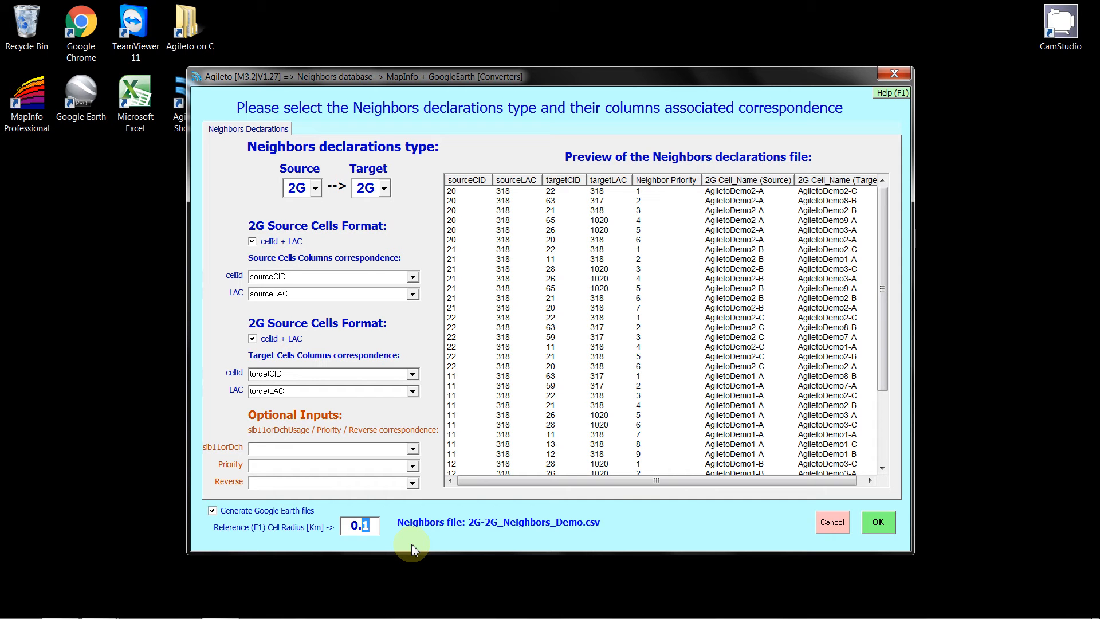
pyautogui.write('25')
# - Map the optional Priority input to the Neighbor Priority column and run the neighbors conversion
pyautogui.click(412, 466)
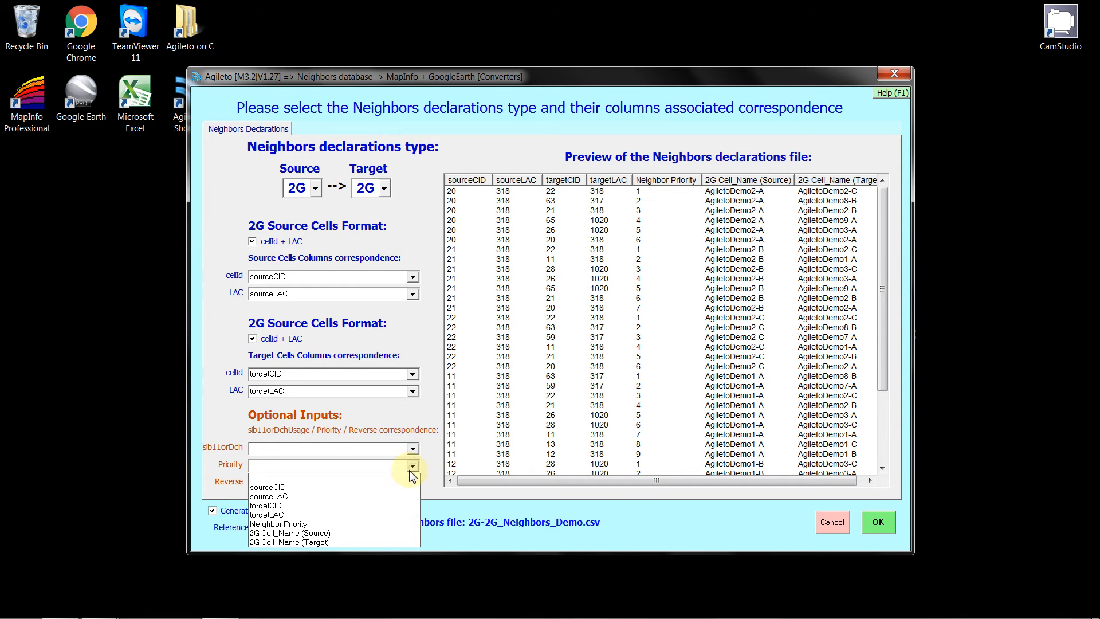
pyautogui.click(373, 523)
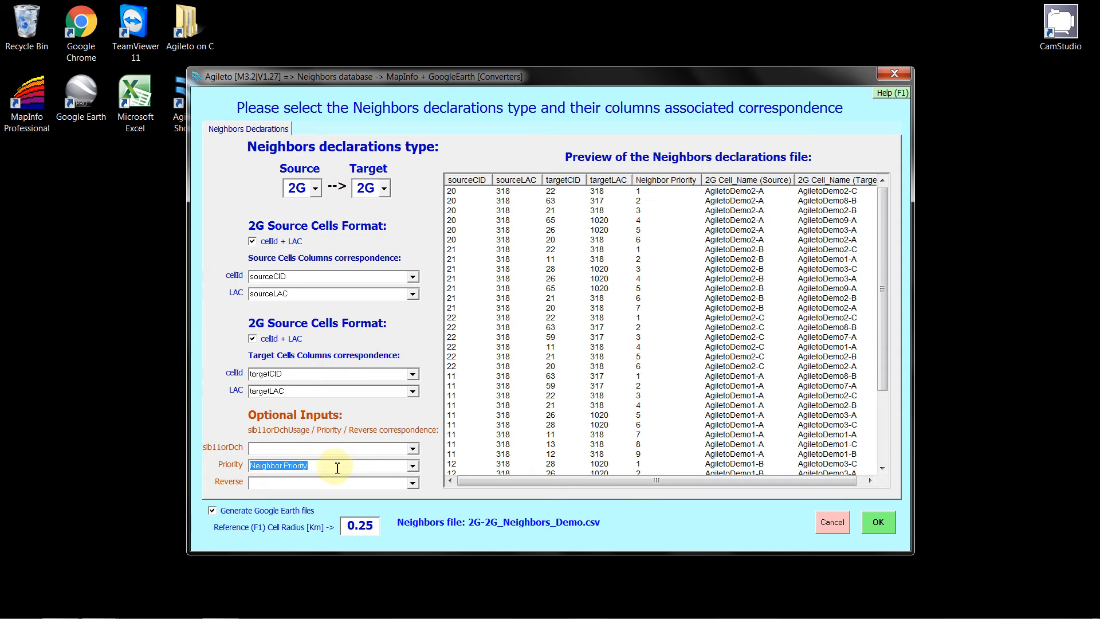
pyautogui.click(877, 523)
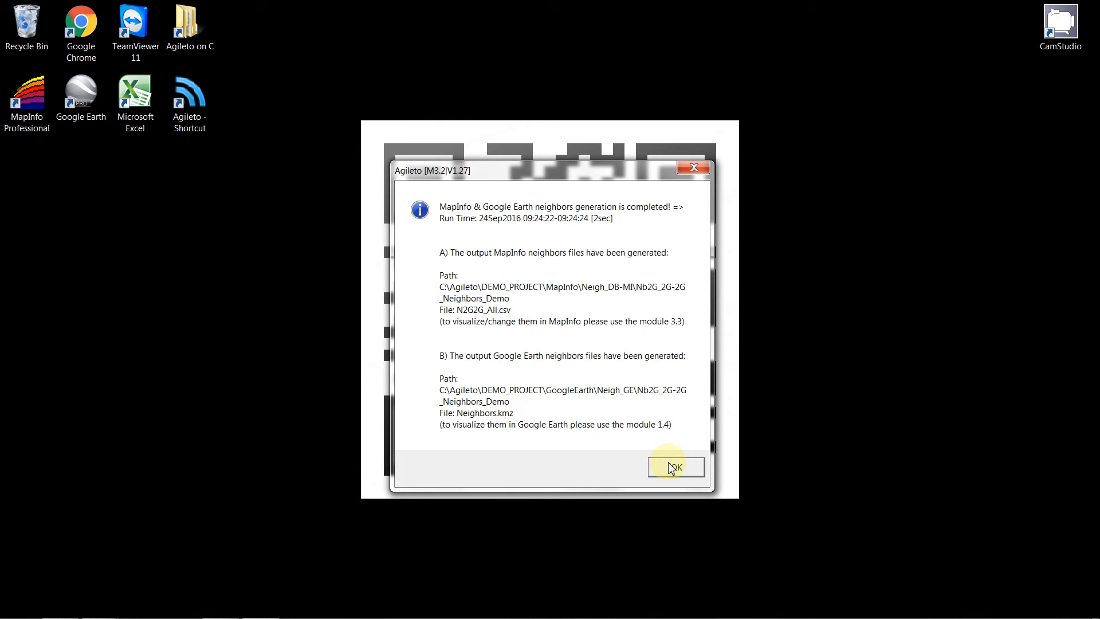
# - In File Explorer, locate the generated Neighbors.kmz in the project's GoogleEarth\Neigh_GE\Nb2G_2G-2G_Neighbors_Demo folder
pyautogui.moveTo(170, 608)
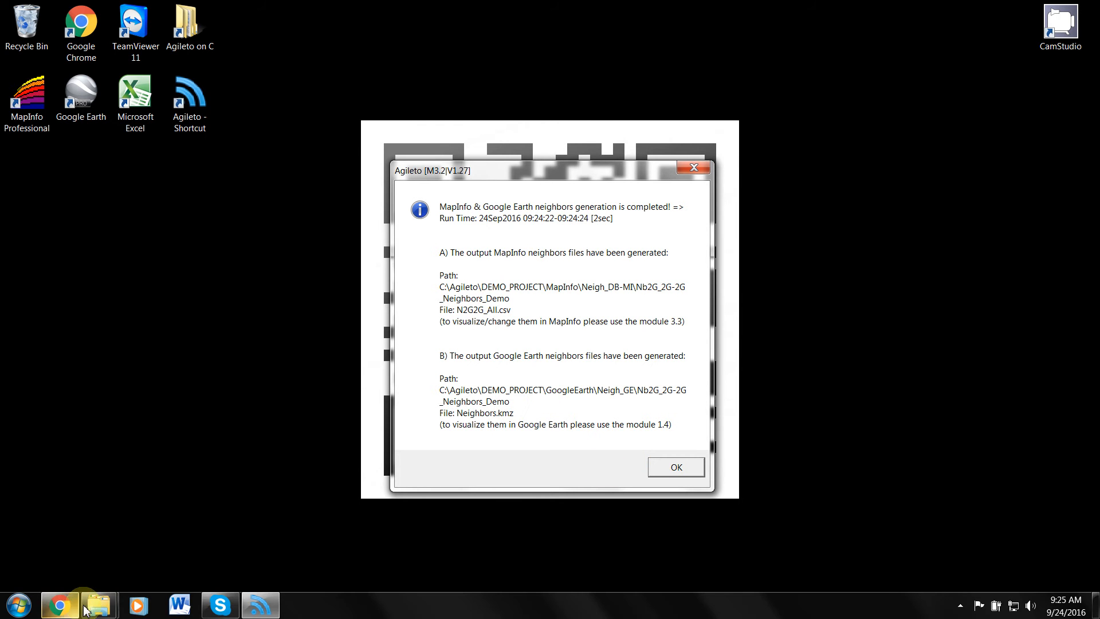
pyautogui.click(106, 609)
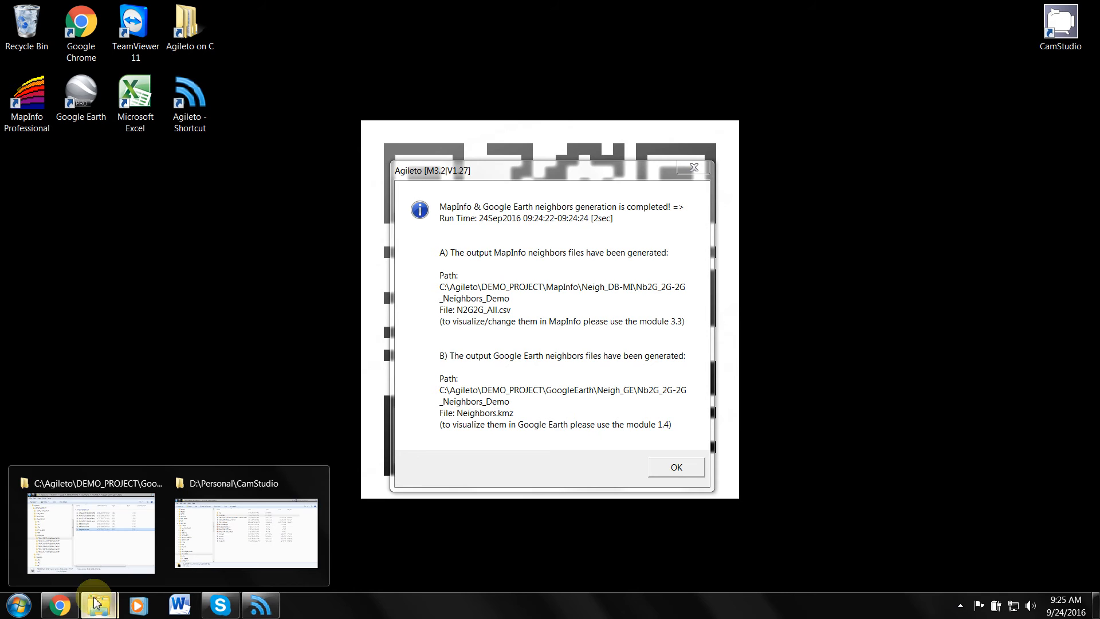
pyautogui.click(92, 538)
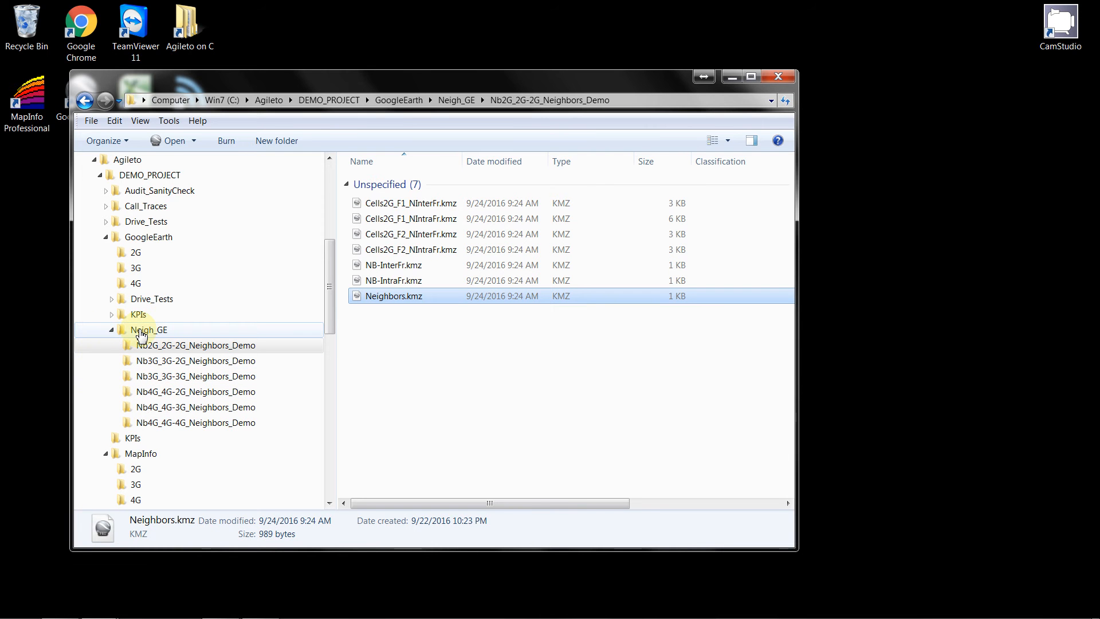
pyautogui.click(142, 331)
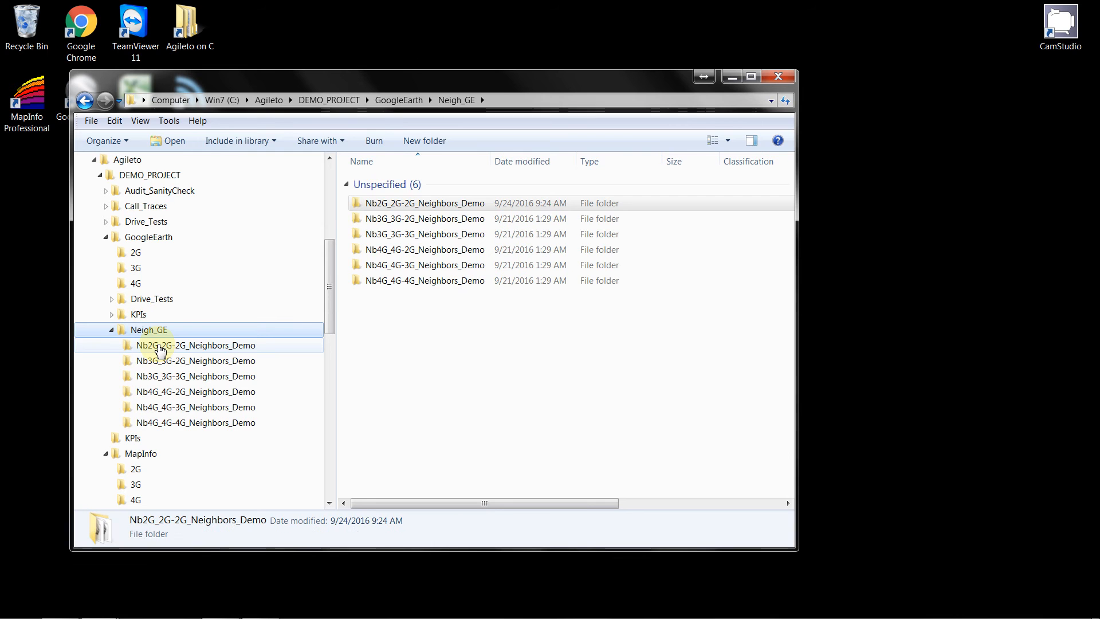
pyautogui.click(159, 346)
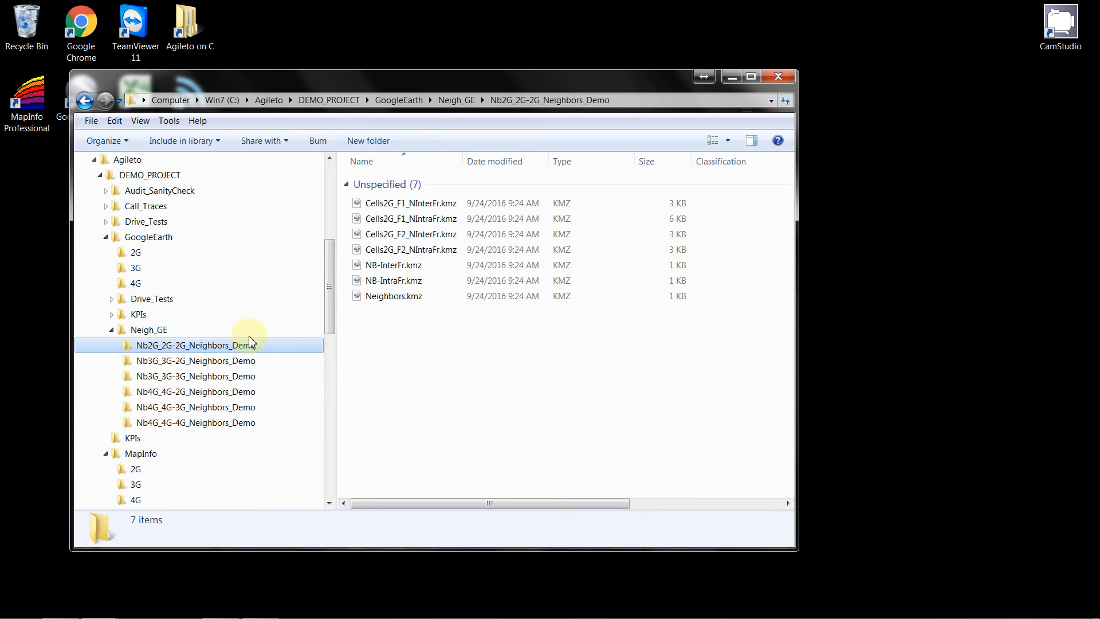
pyautogui.click(403, 300)
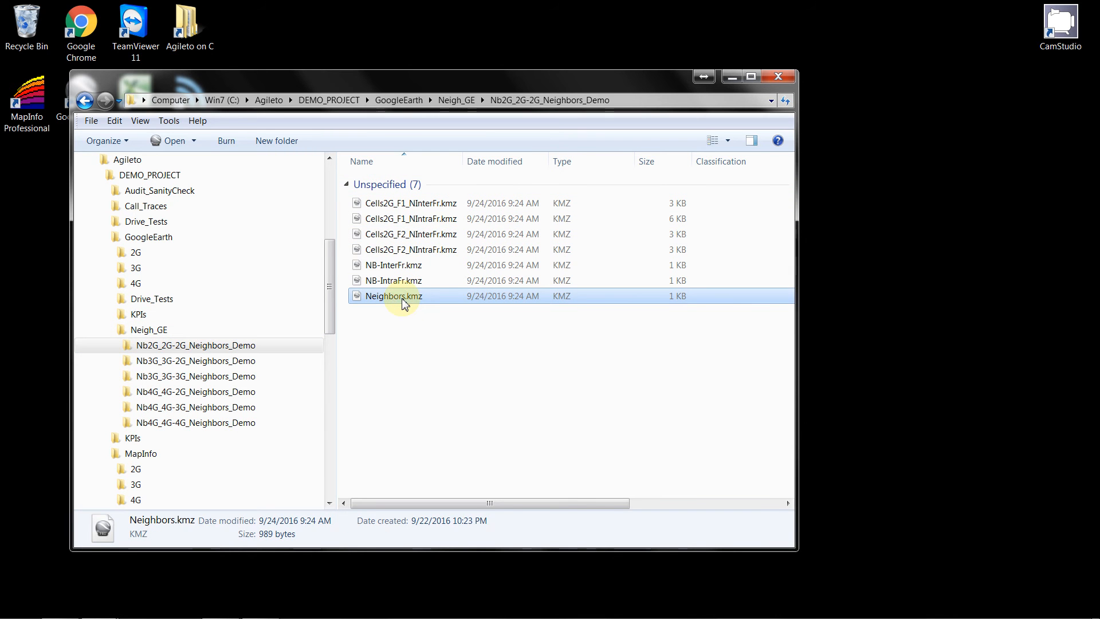
# - Locate the generated N2G2G_All.csv in MapInfo\Neigh_DB-MI\Nb2G_2G-2G_Neighbors_Demo and put the file window away
pyautogui.moveTo(1069, 610)
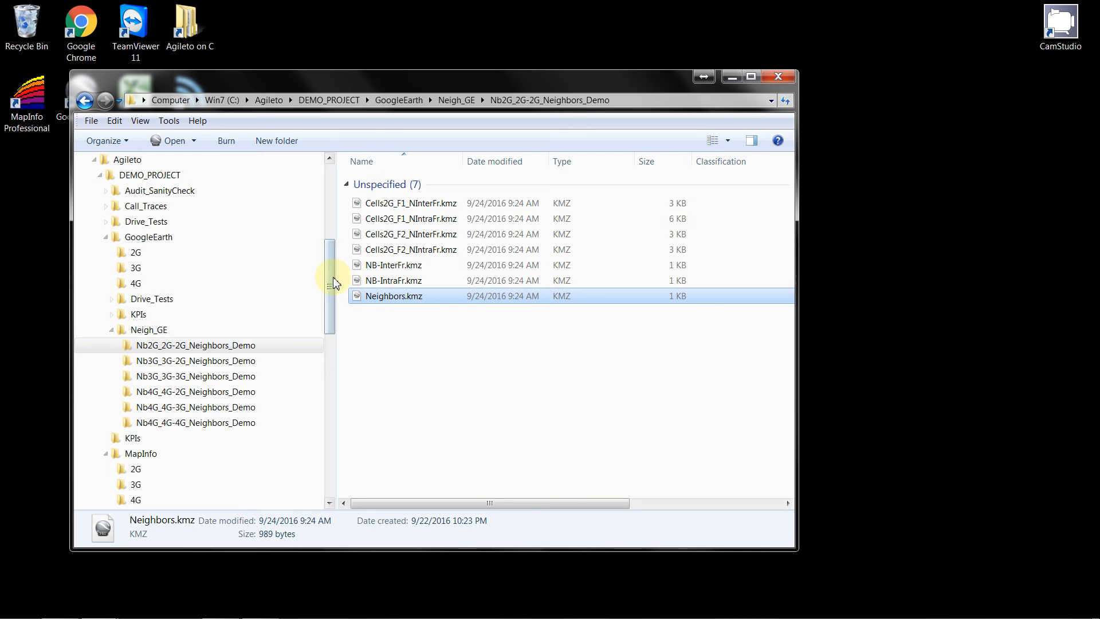
pyautogui.moveTo(333, 281); pyautogui.dragTo(334, 351)
pyautogui.click(185, 331)
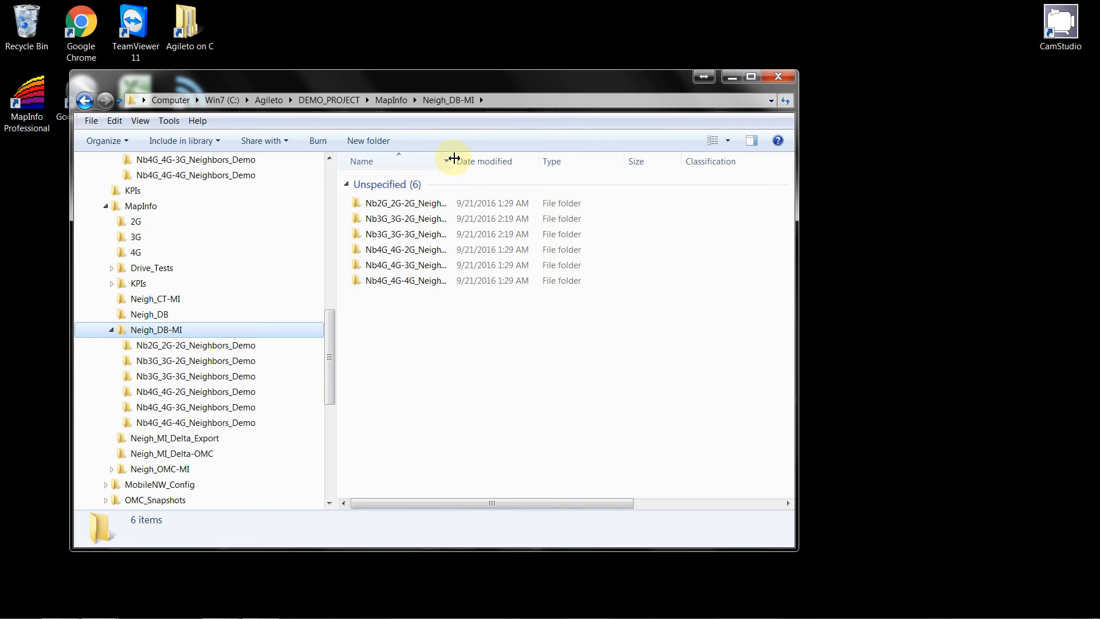
pyautogui.doubleClick(453, 158)
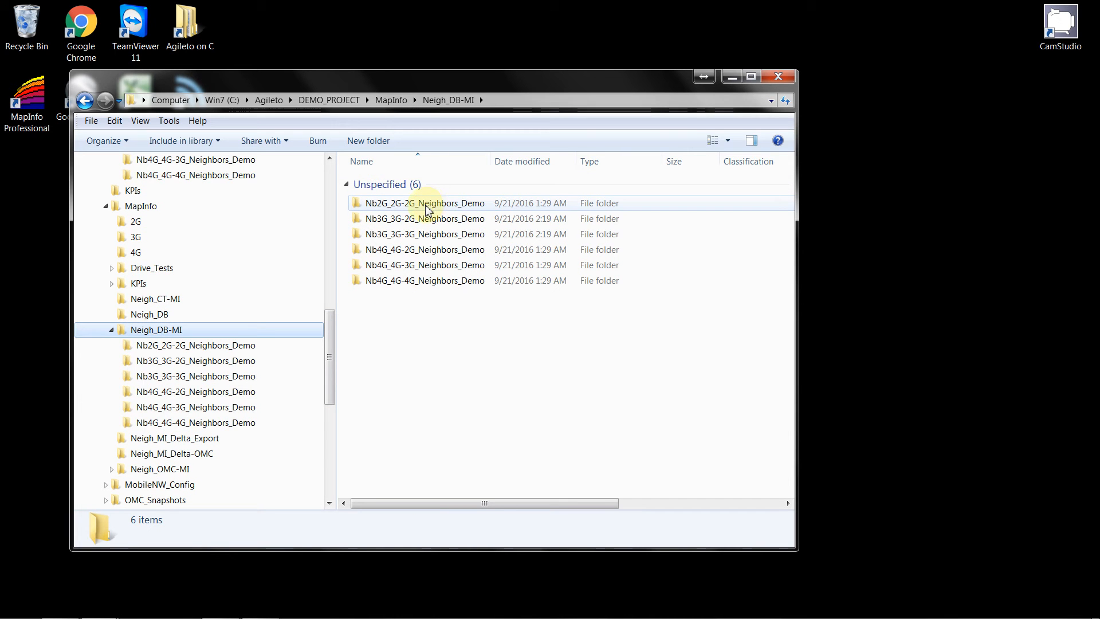
pyautogui.doubleClick(426, 208)
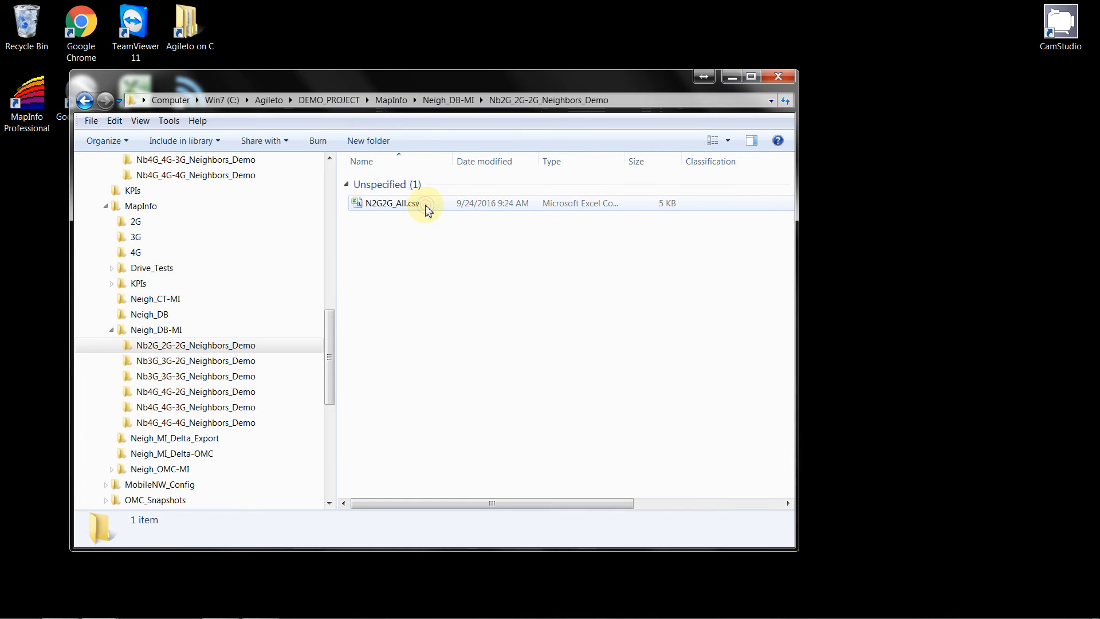
pyautogui.click(375, 209)
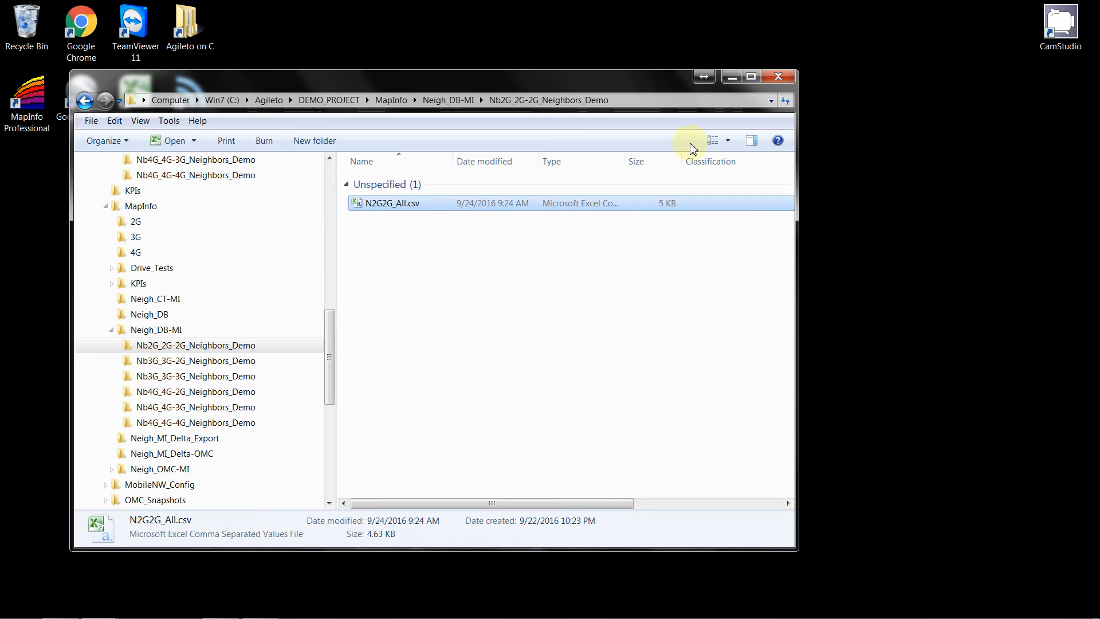
pyautogui.moveTo(330, 339); pyautogui.dragTo(341, 250)
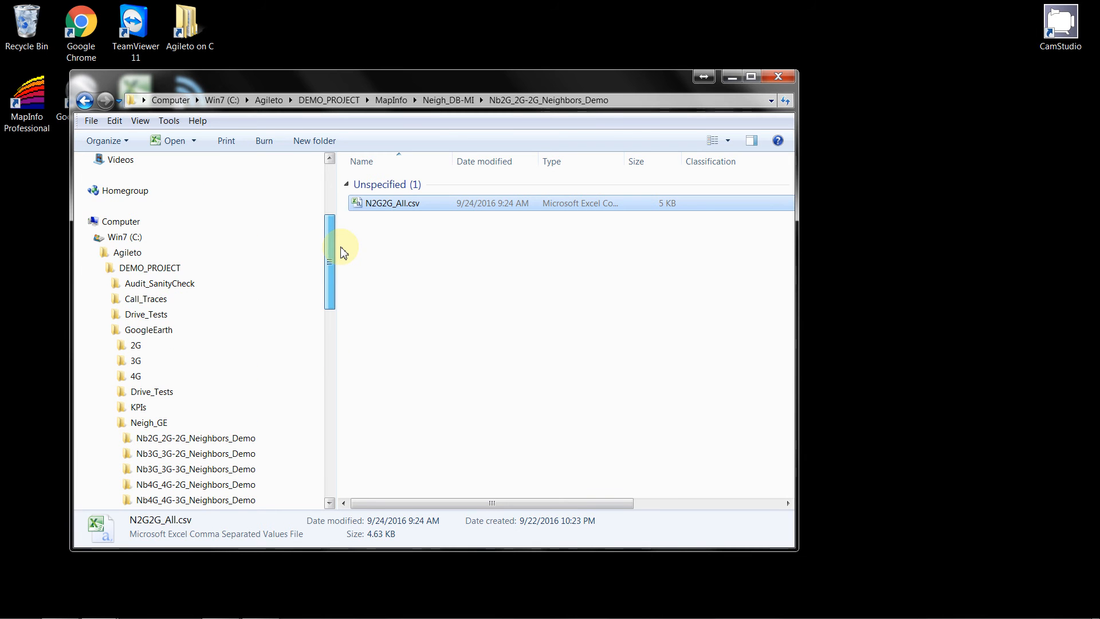
pyautogui.click(731, 77)
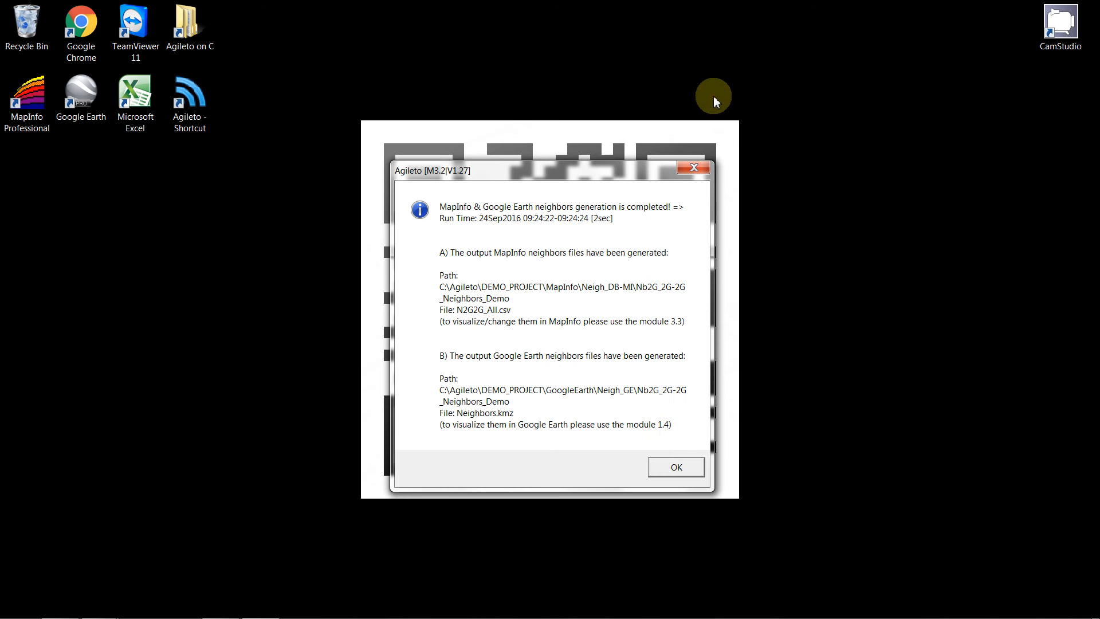
# - Dismiss the completion message and use module 1.4 to view the mobile networks (2G/3G/4G) in Google Earth
pyautogui.click(676, 464)
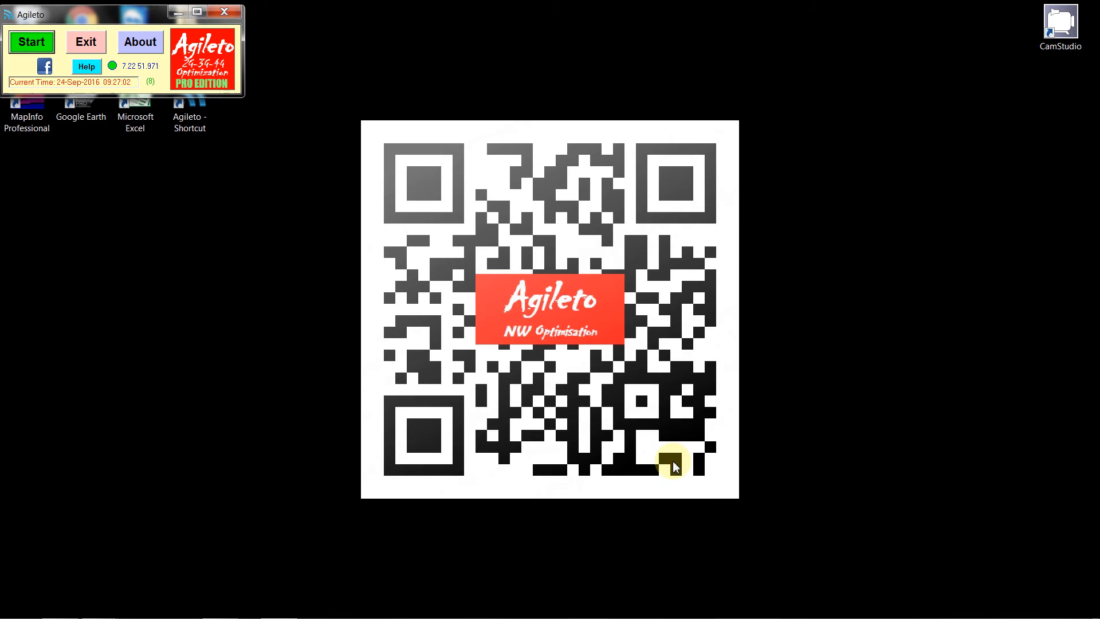
pyautogui.click(41, 48)
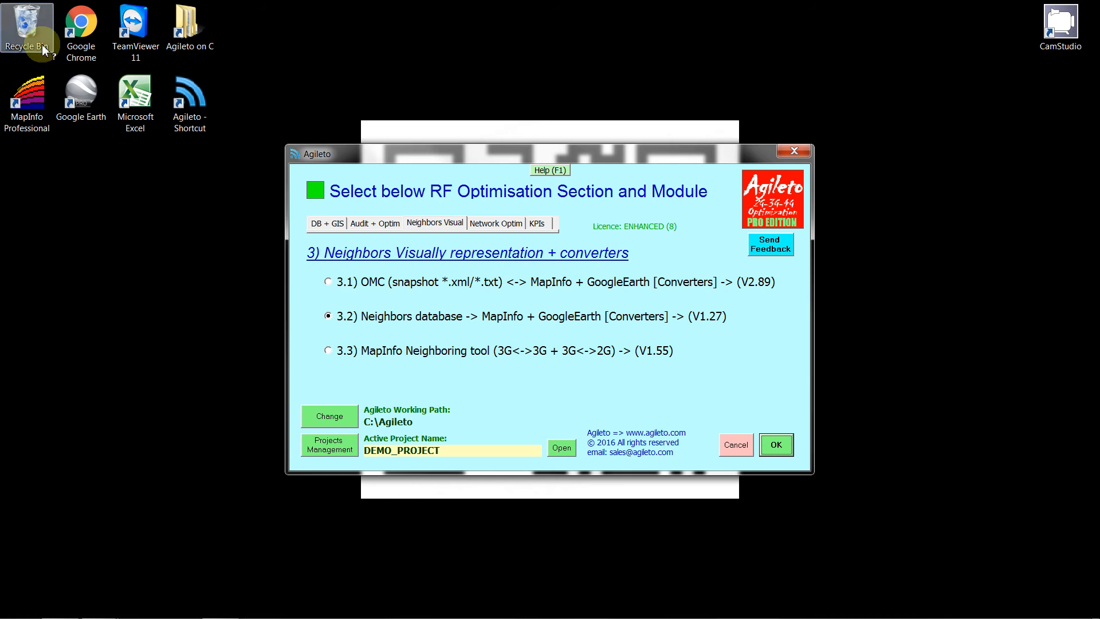
pyautogui.click(317, 225)
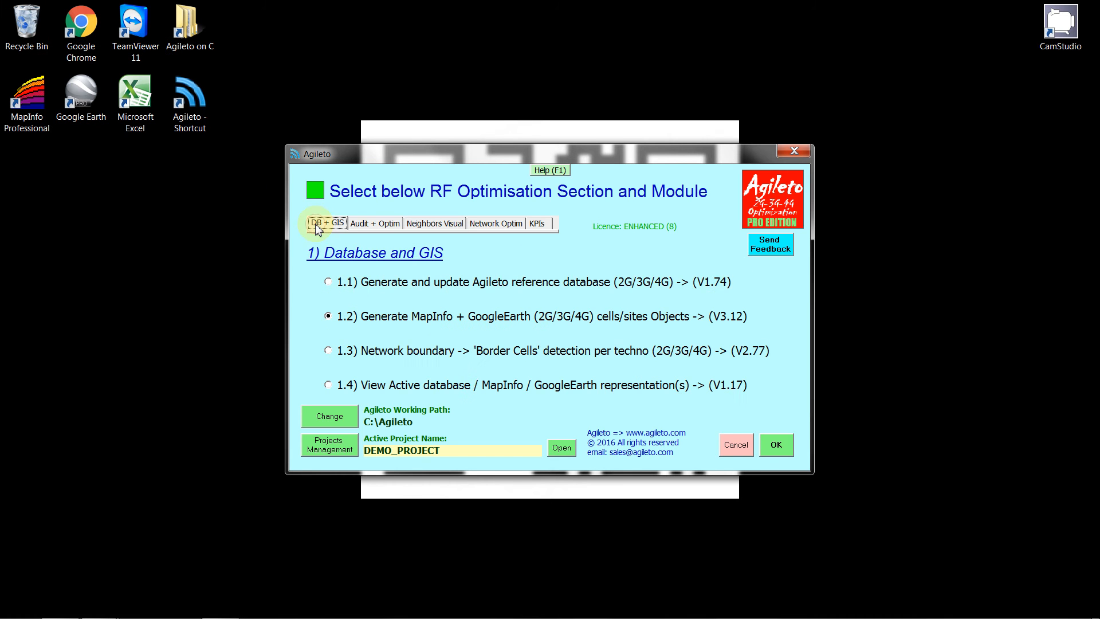
pyautogui.click(328, 385)
pyautogui.click(776, 450)
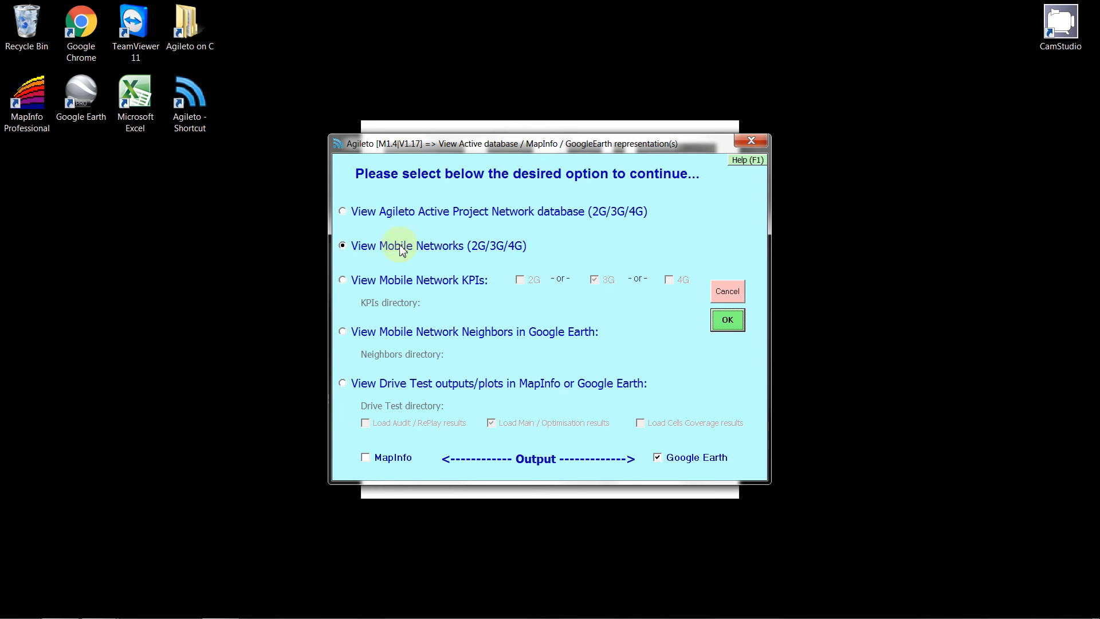
pyautogui.click(727, 319)
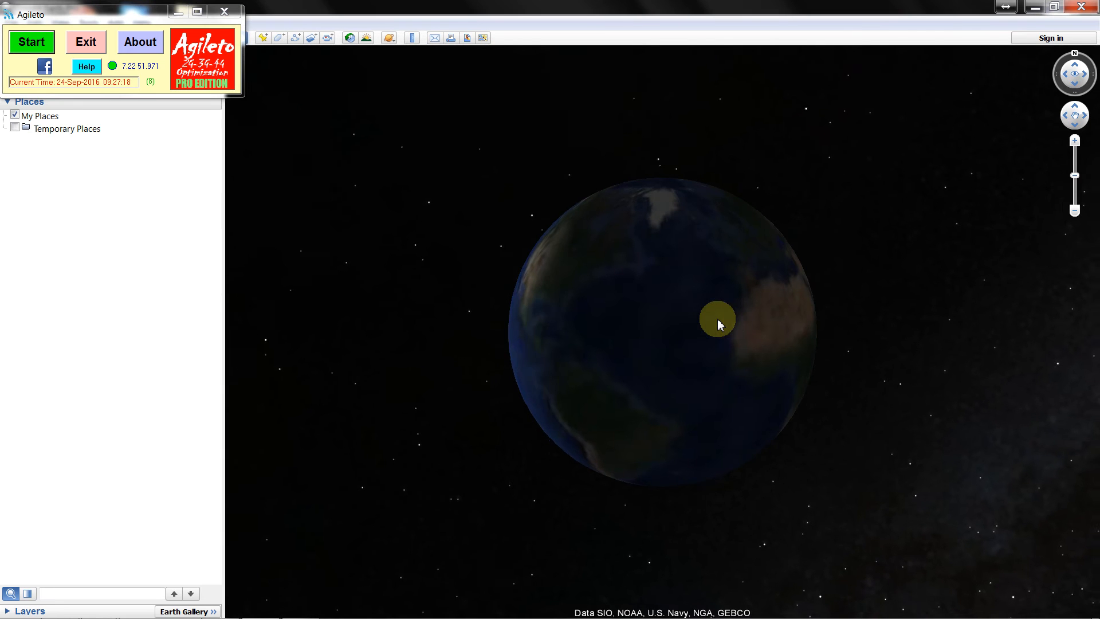
# - In Google Earth, hide the project's 4G and 3G layers and show the complete 2G layer with all its sites in view
pyautogui.click(178, 13)
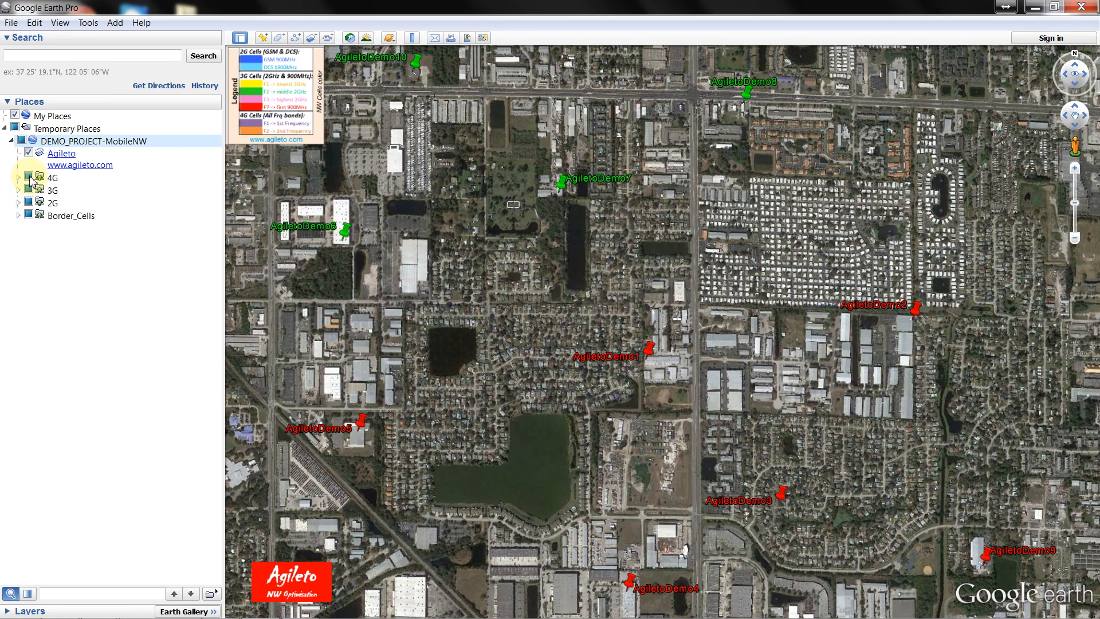
pyautogui.click(28, 191)
pyautogui.click(29, 191)
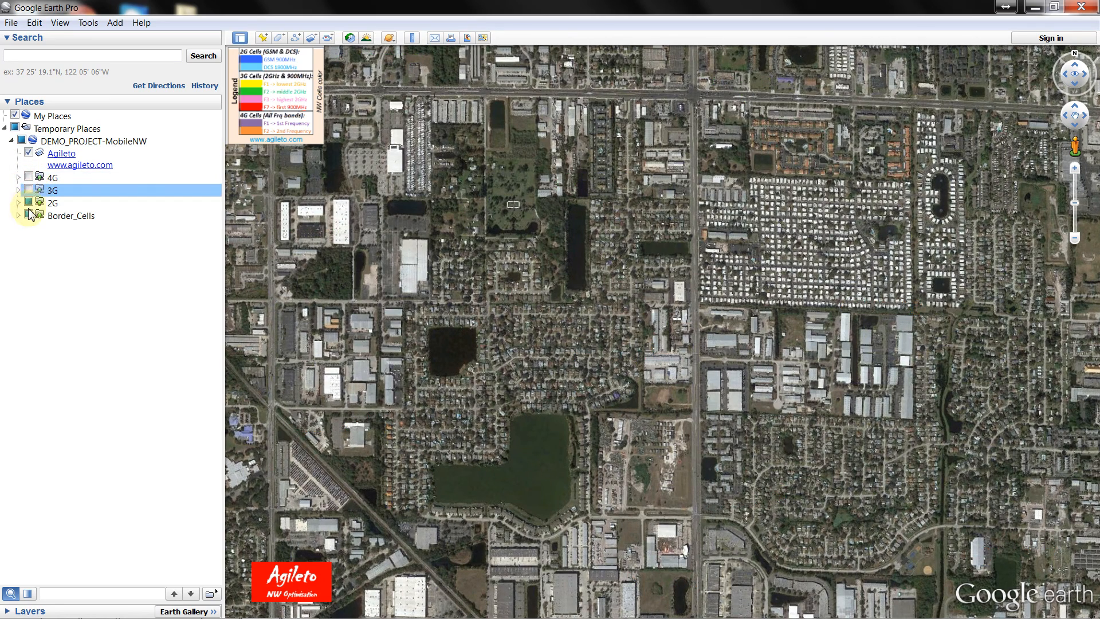
pyautogui.click(29, 203)
pyautogui.click(29, 202)
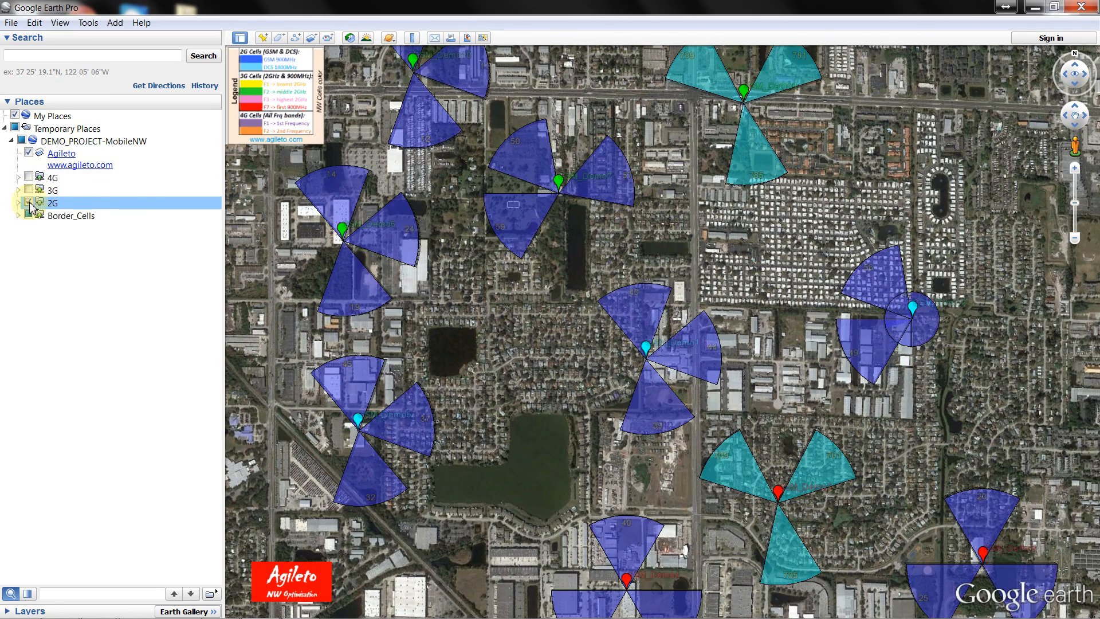
pyautogui.scroll(-2, 277, 250)
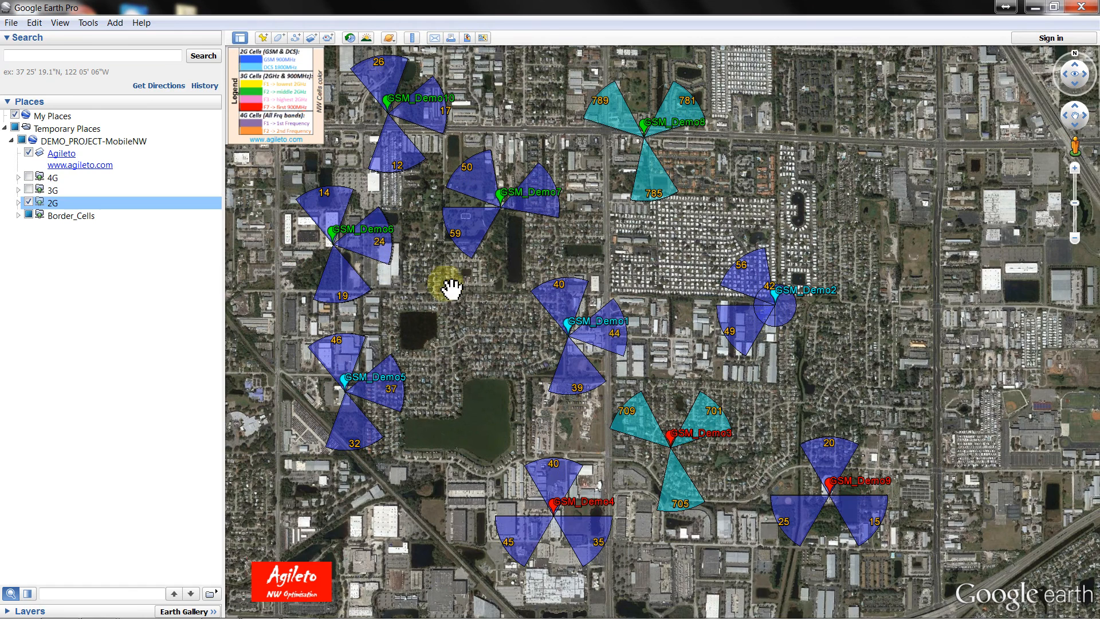
pyautogui.moveTo(449, 284); pyautogui.dragTo(537, 333)
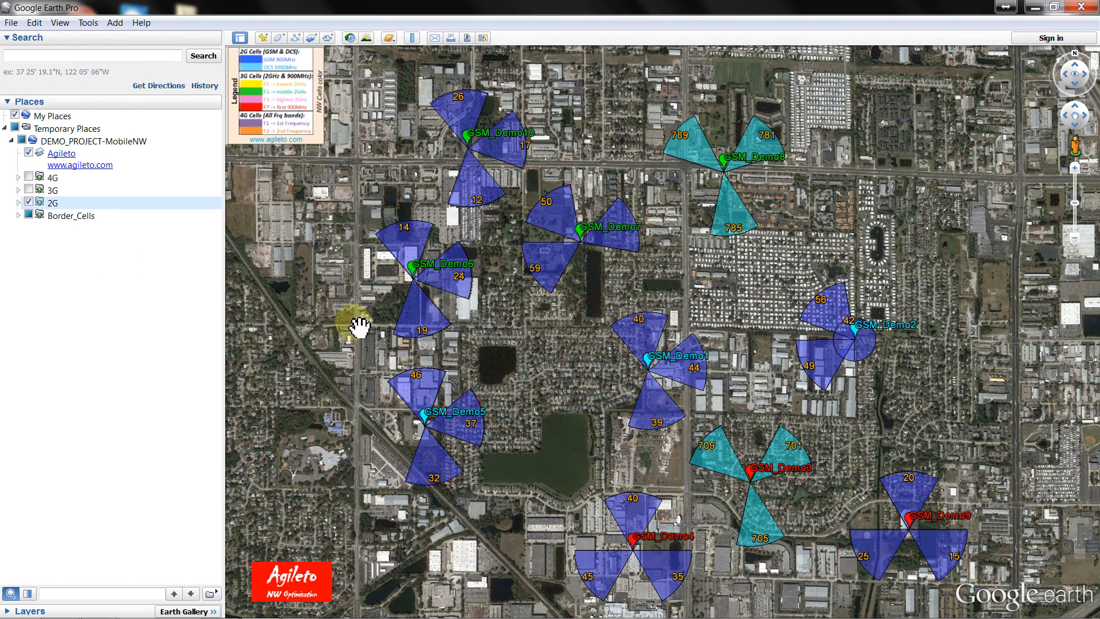
# - Switch back to Agileto and open module 1.4, View Active database / MapInfo / GoogleEarth representation(s)
pyautogui.moveTo(421, 610)
pyautogui.click(298, 607)
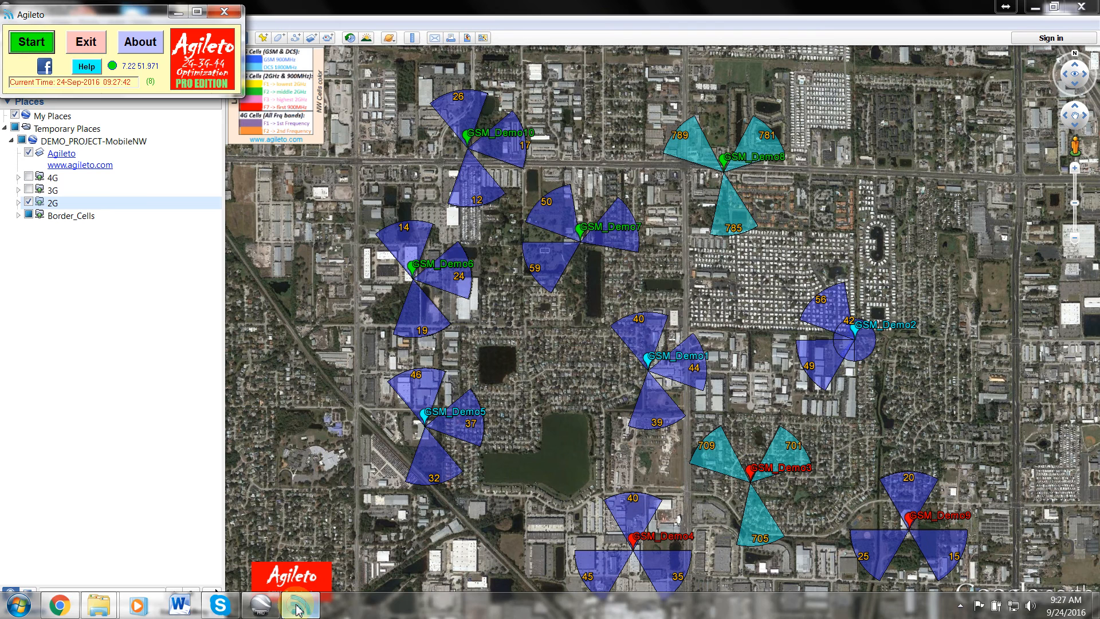
pyautogui.click(32, 45)
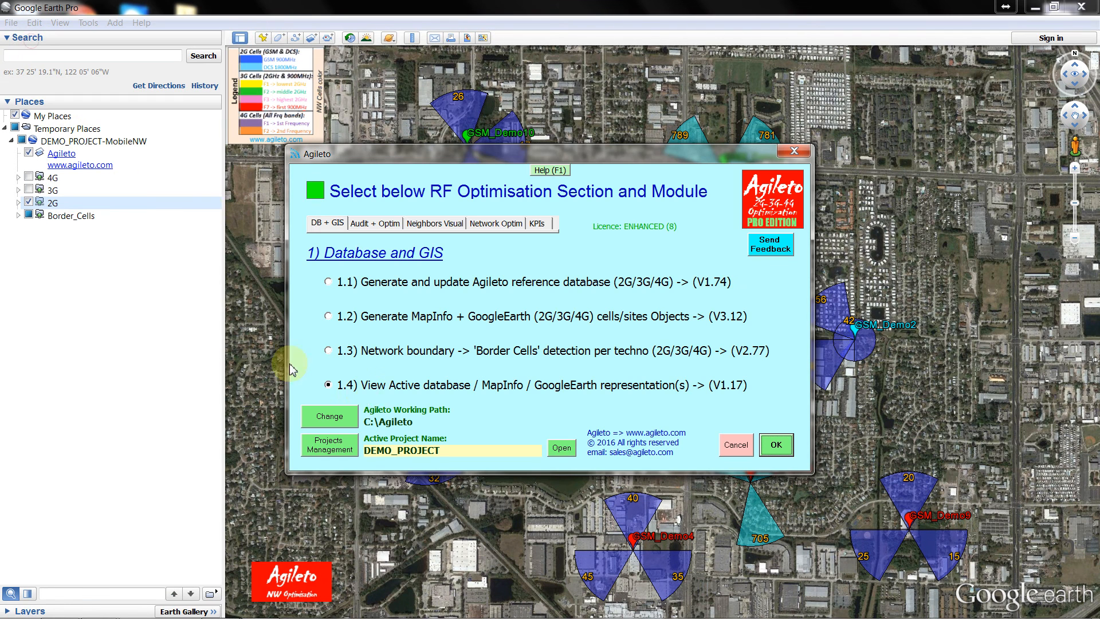
pyautogui.click(764, 450)
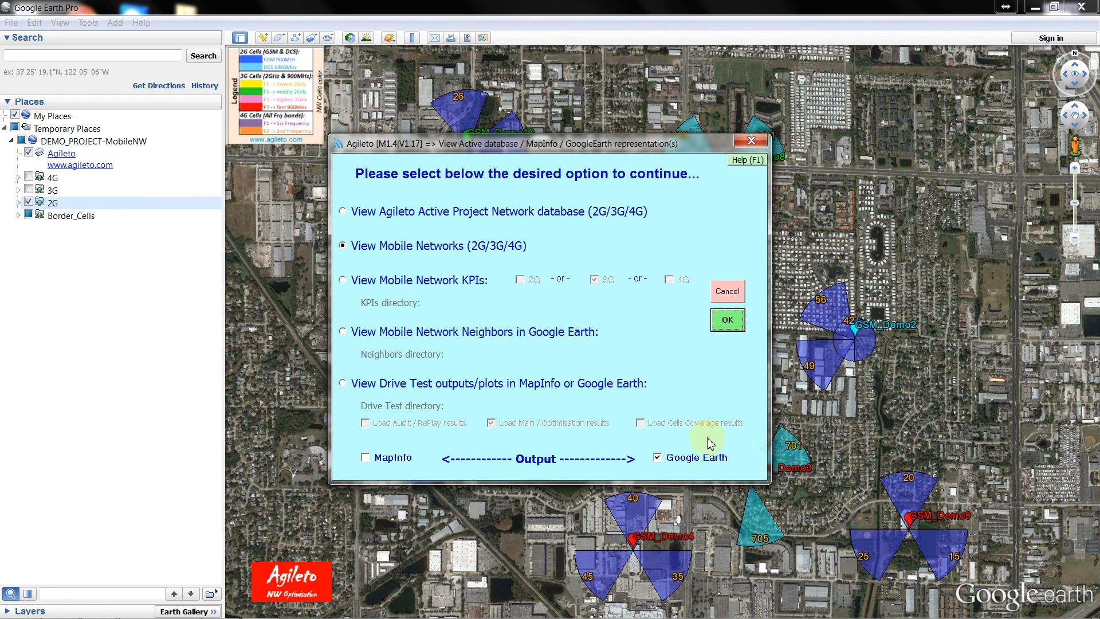
# - Choose to view mobile network neighbors in Google Earth, with Nb2G_2G-2G_Neighbors_Demo as the neighbors directory
pyautogui.click(358, 333)
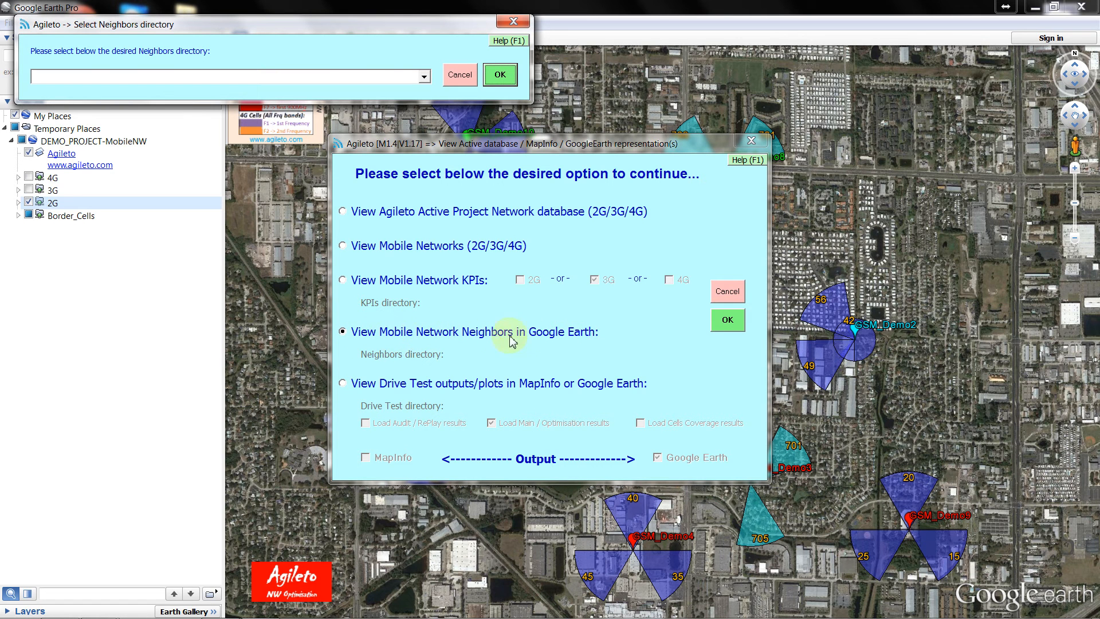
pyautogui.click(425, 77)
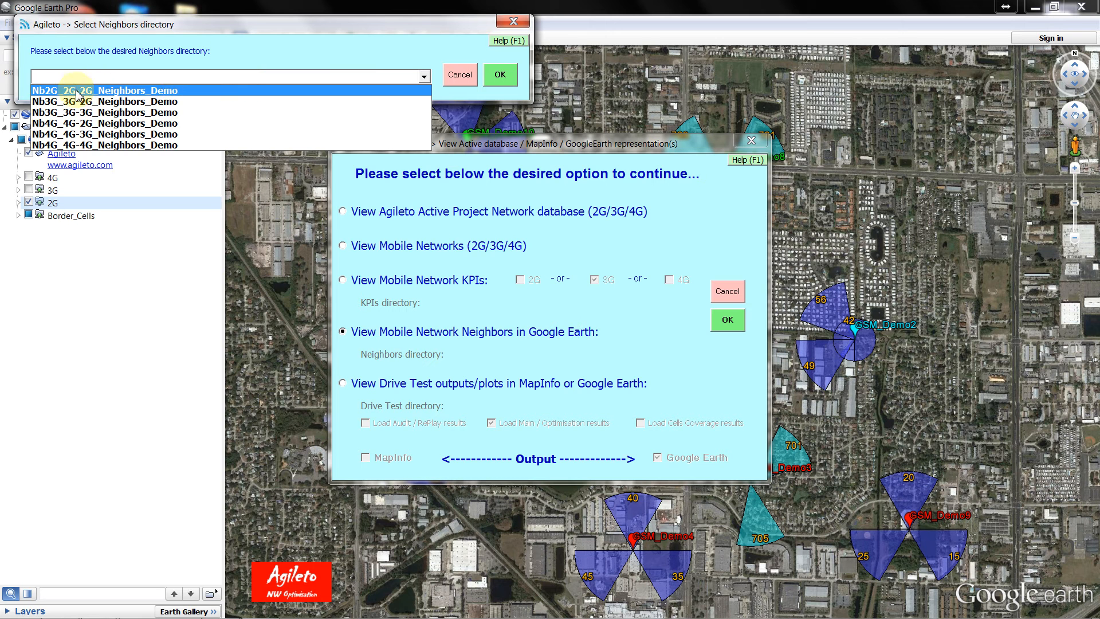
pyautogui.click(171, 93)
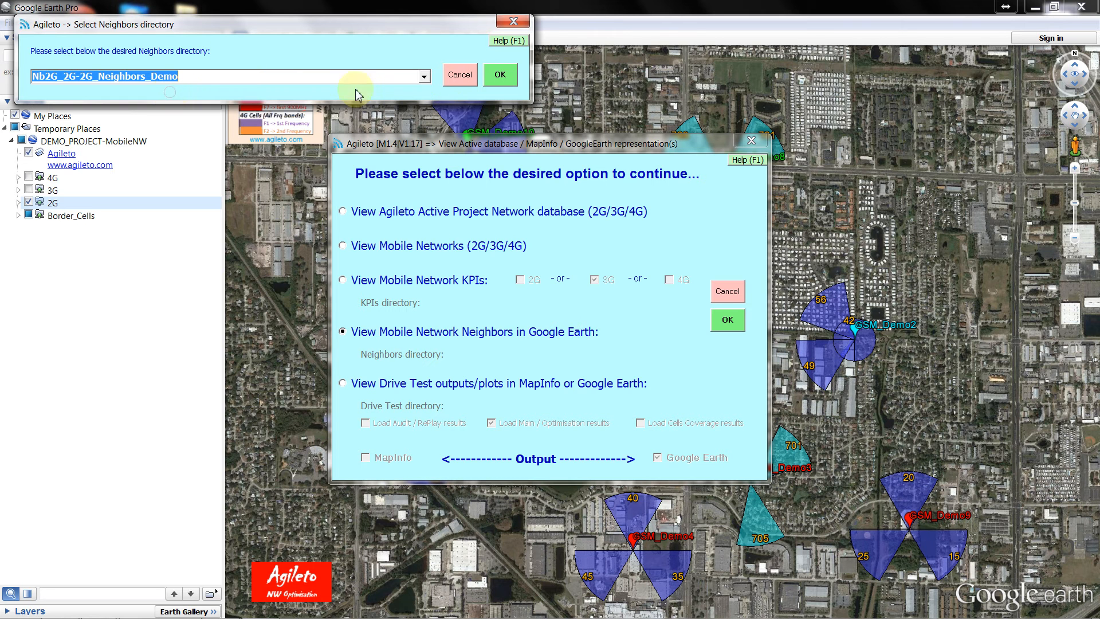
pyautogui.click(495, 83)
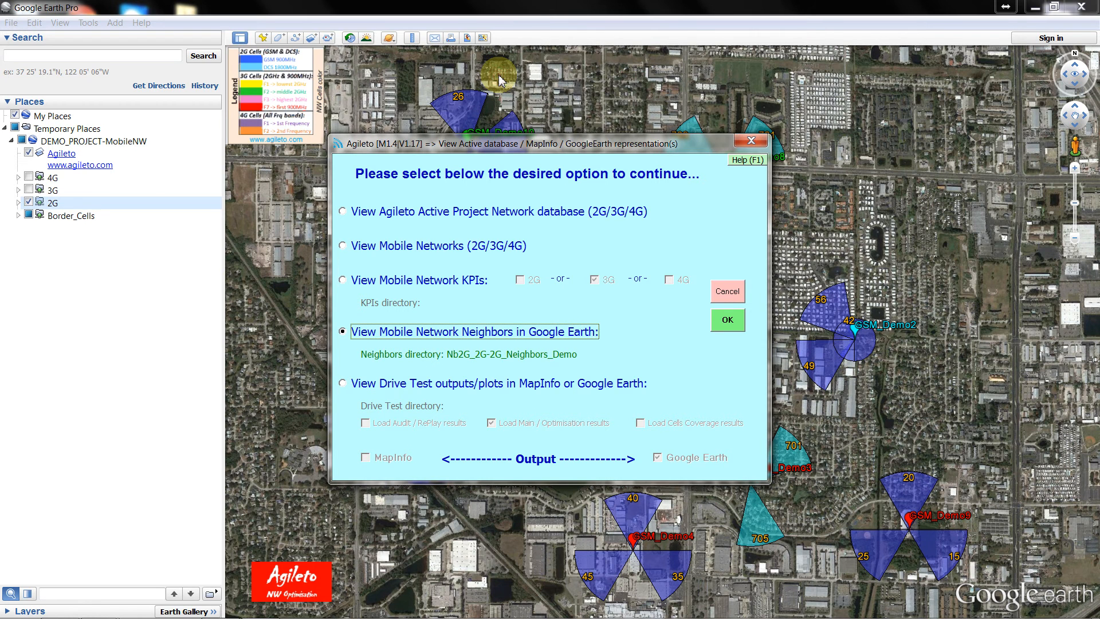
# - Load the selected 2G-2G neighbors into Google Earth and hide the whole Neighbors_2G-2G-DEMO_PROJECT layer
pyautogui.click(727, 320)
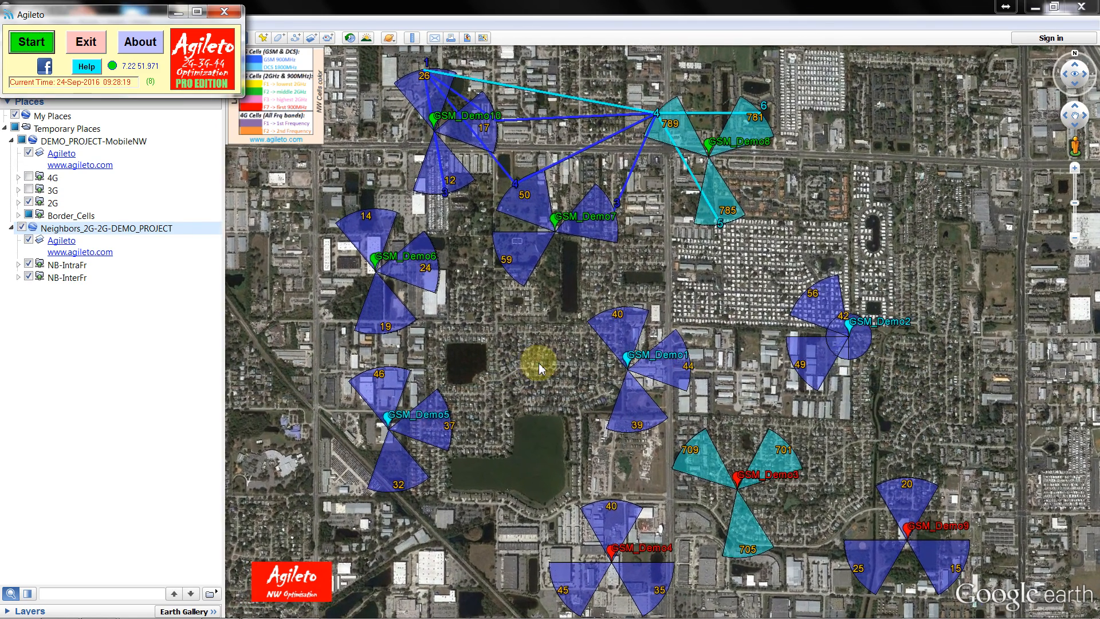
pyautogui.scroll(-2, 538, 362)
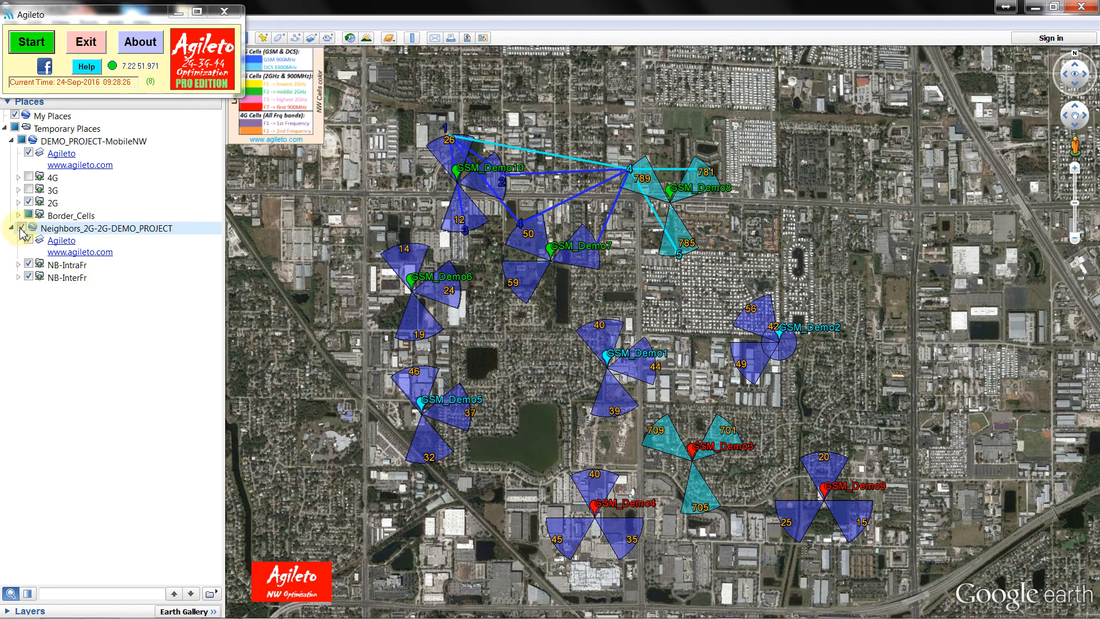
pyautogui.click(22, 228)
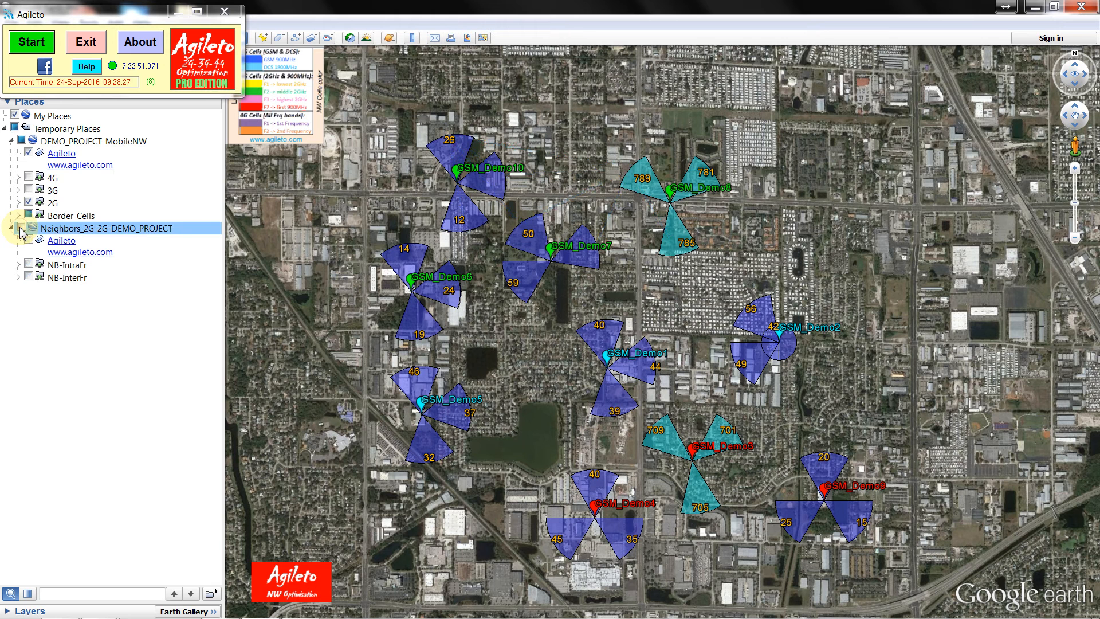
# - Expand the NB-IntraFr neighbors down to the individual cells listed under Cells2G_F1_NIntraFr
pyautogui.click(18, 265)
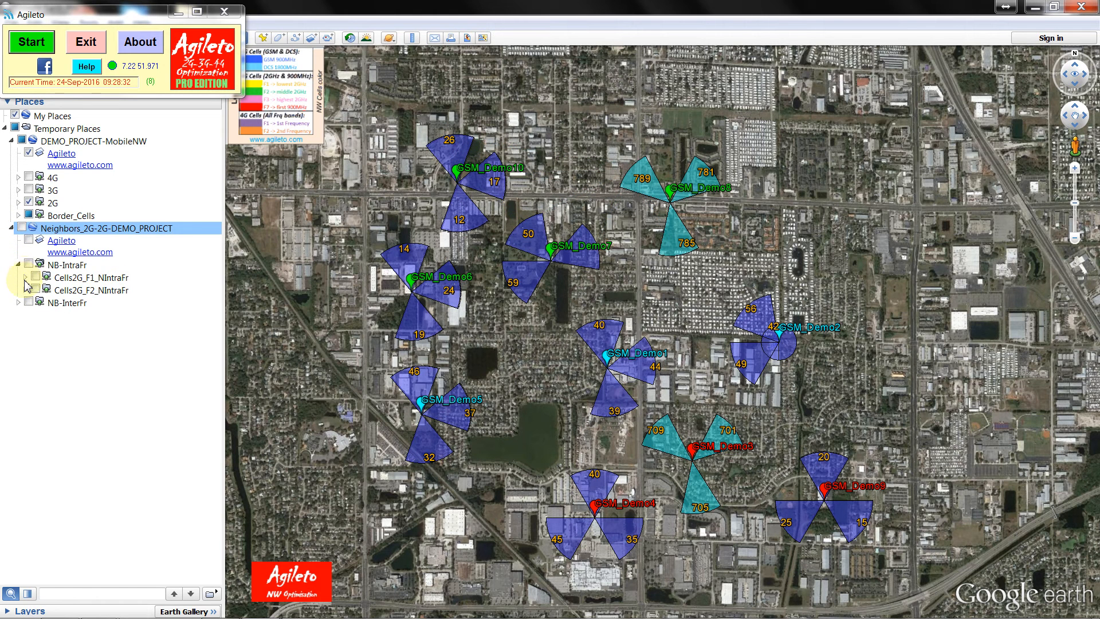
pyautogui.click(74, 266)
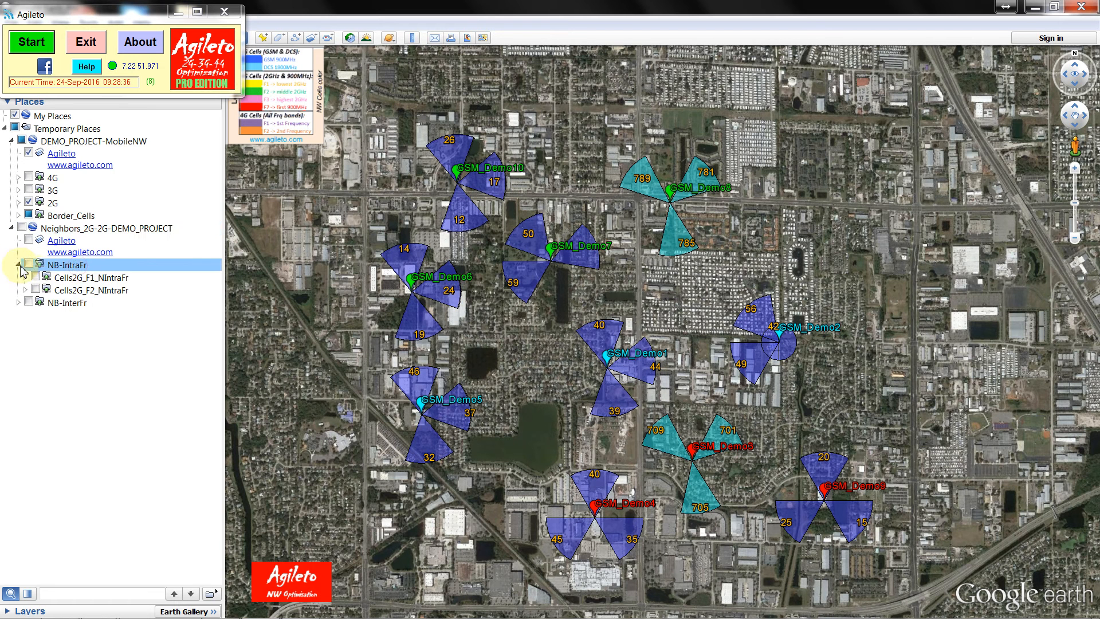
pyautogui.click(20, 265)
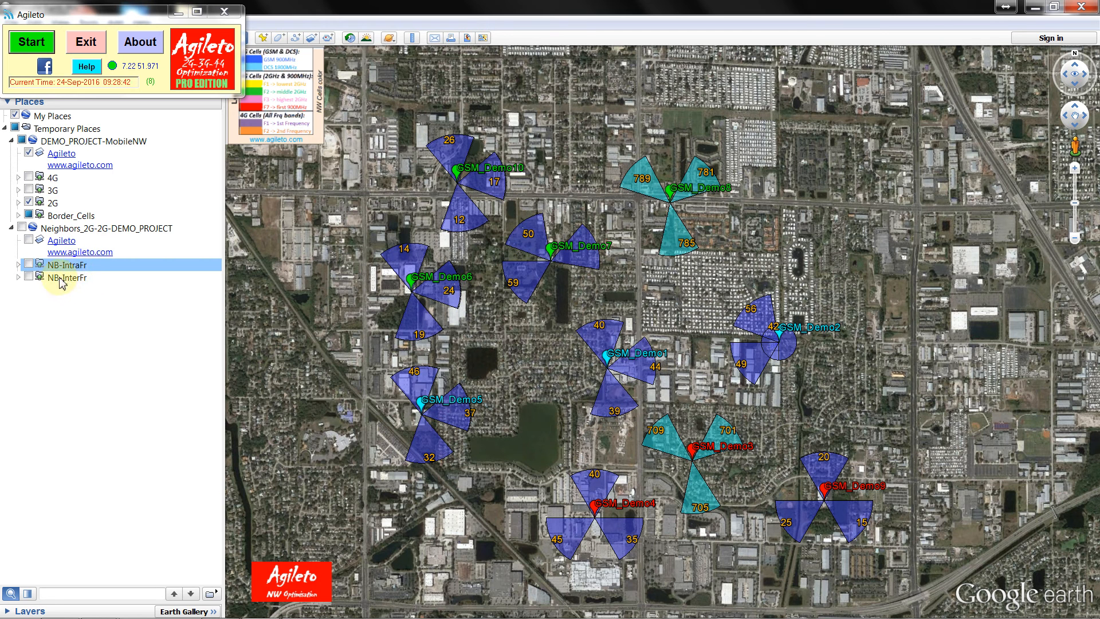
pyautogui.click(19, 265)
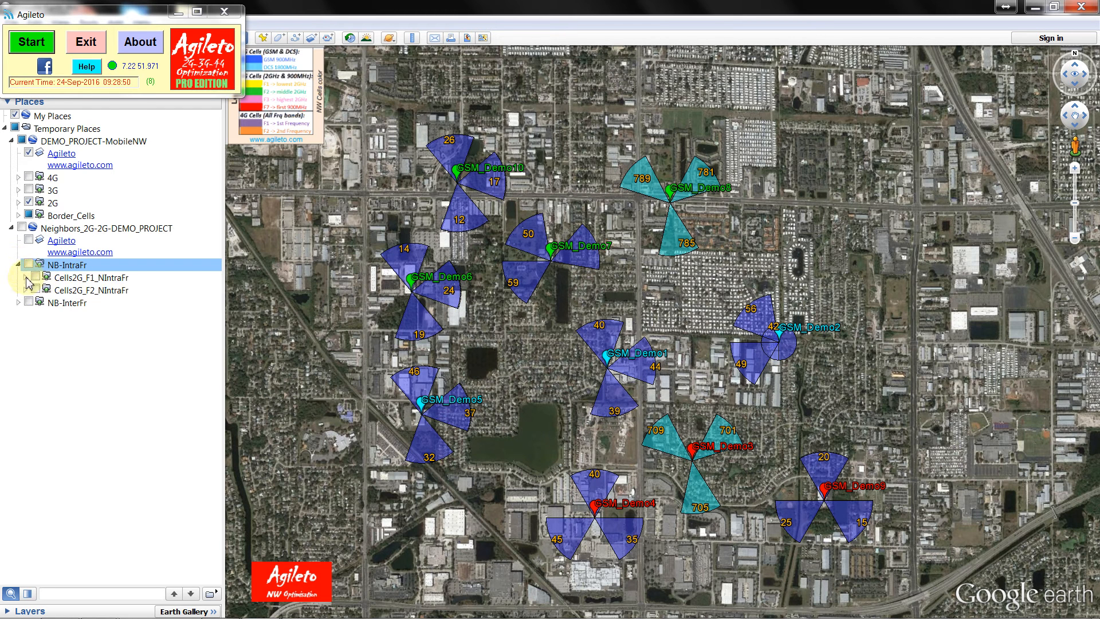
pyautogui.click(25, 277)
pyautogui.click(31, 290)
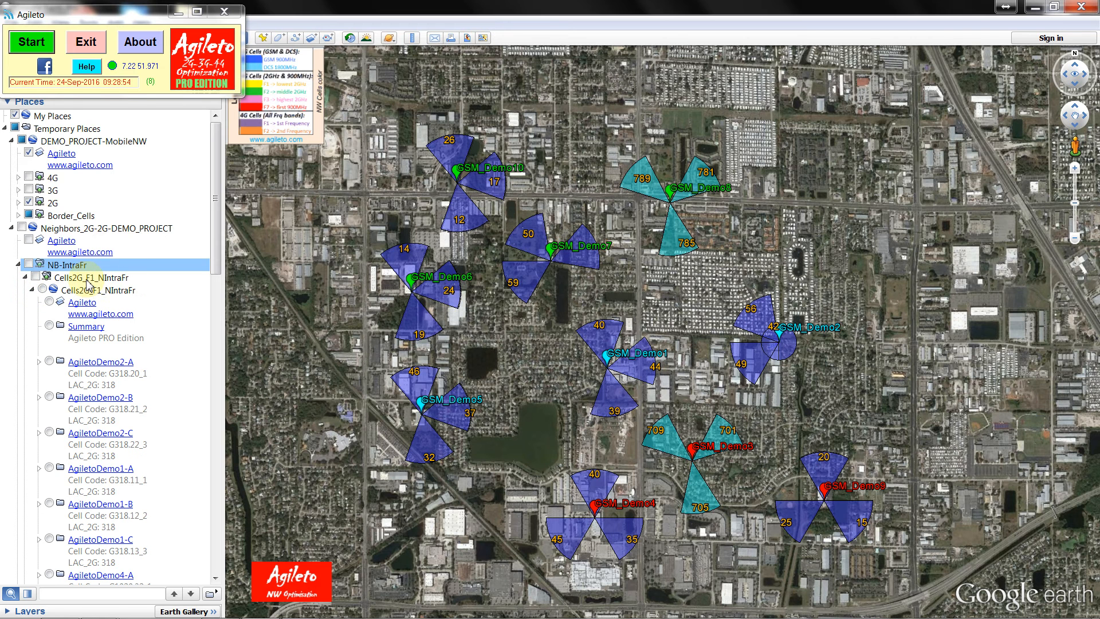
# - Expand the project's 2G layer and examine which GSM bands Cells_2G_F1 and Cells_2G_F2 contain, leaving both collapsed
pyautogui.click(18, 204)
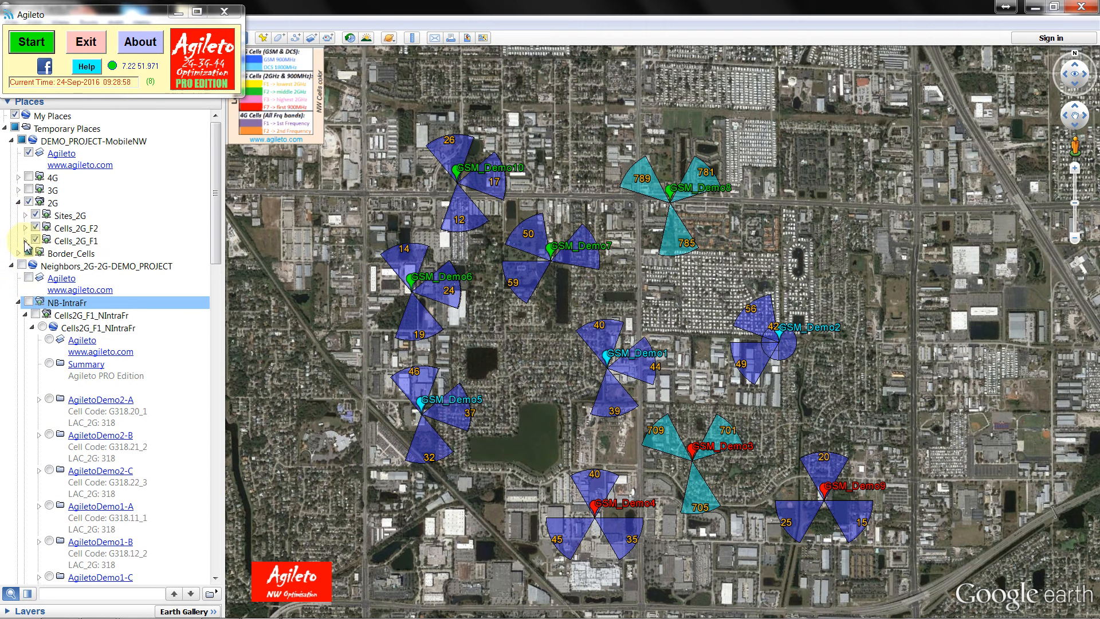
pyautogui.click(25, 240)
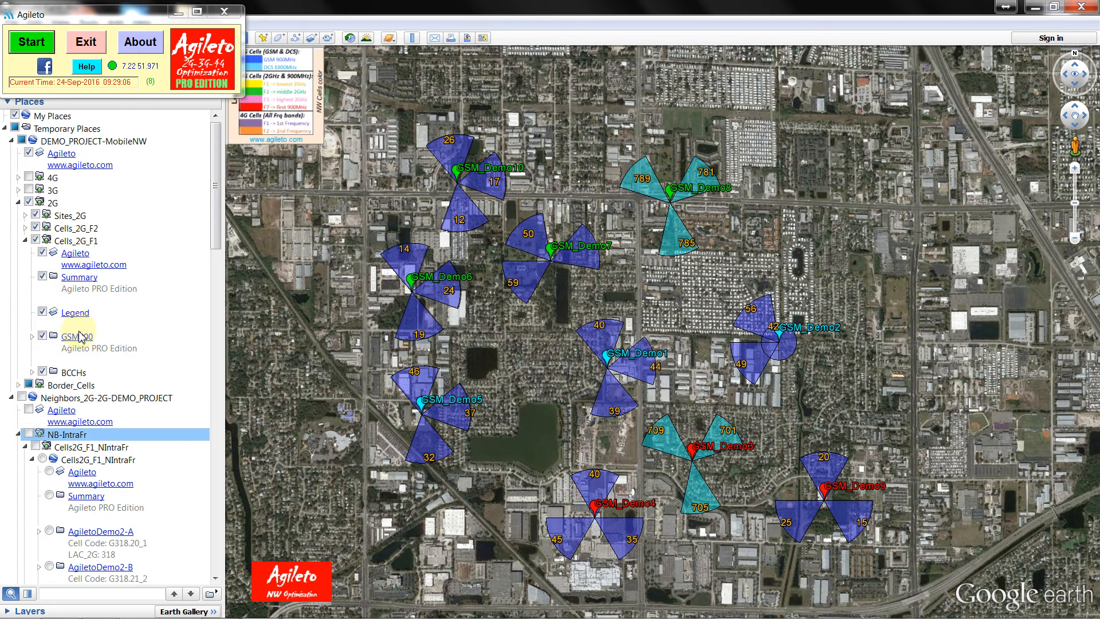
pyautogui.click(25, 229)
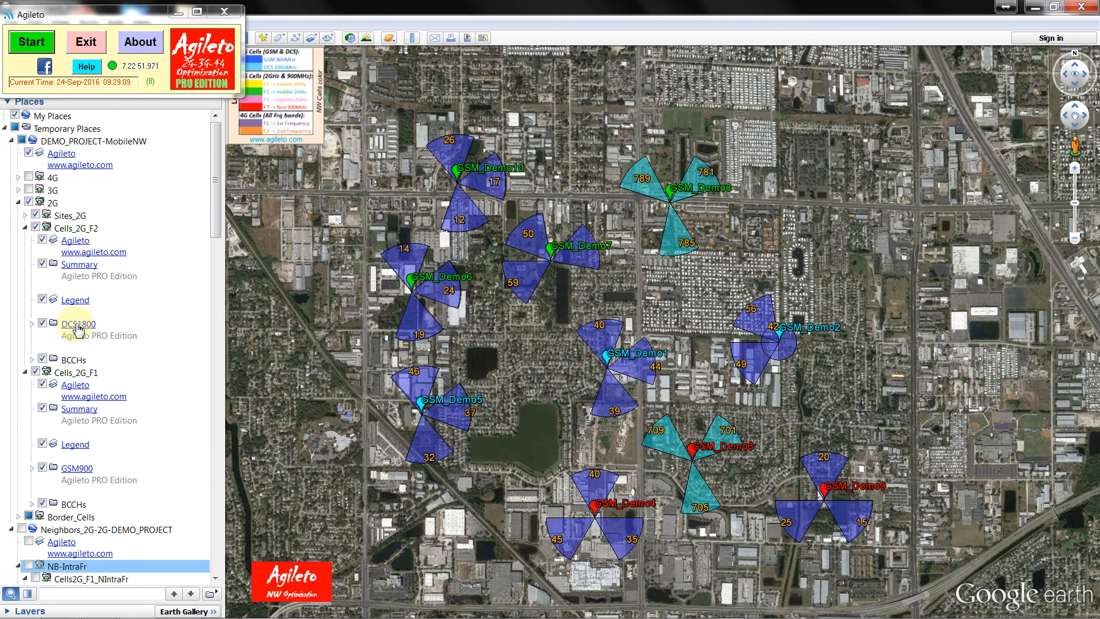
pyautogui.click(25, 228)
pyautogui.click(25, 241)
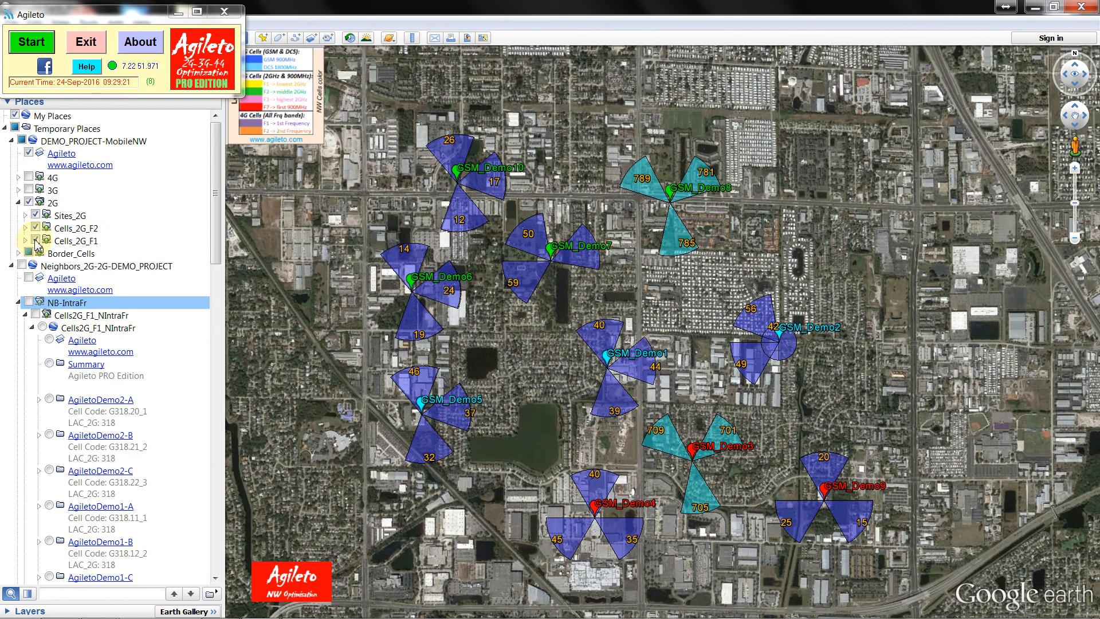
# - Hide and show again the Cells_2G_F1 and Cells_2G_F2 layers one at a time to compare their cells on the map
pyautogui.click(35, 241)
pyautogui.click(36, 242)
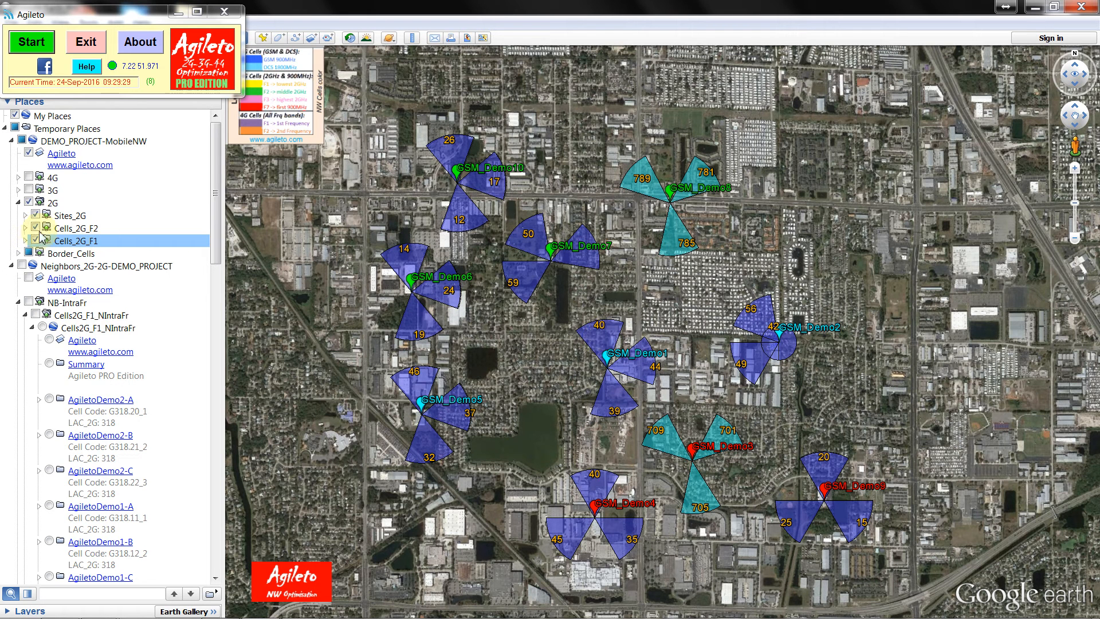
pyautogui.click(36, 228)
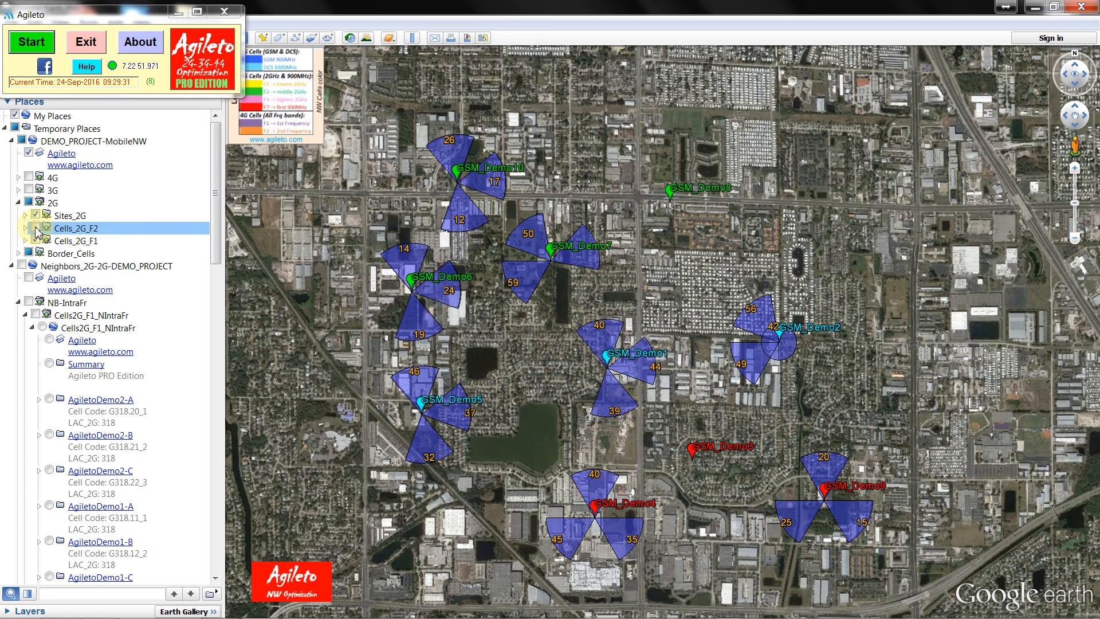
pyautogui.click(35, 227)
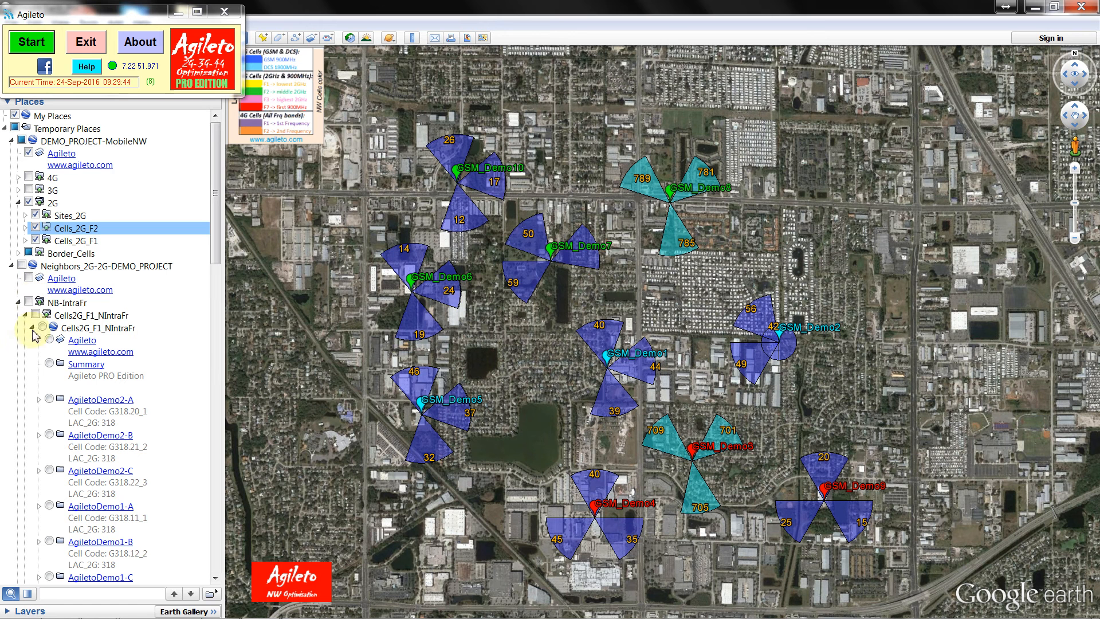
# - Display the F1 intra-frequency neighbors of AgiletoDemo2-A, AgiletoDemo2-B, AgiletoDemo2-C and AgiletoDemo1-A one after another on the map
pyautogui.click(50, 399)
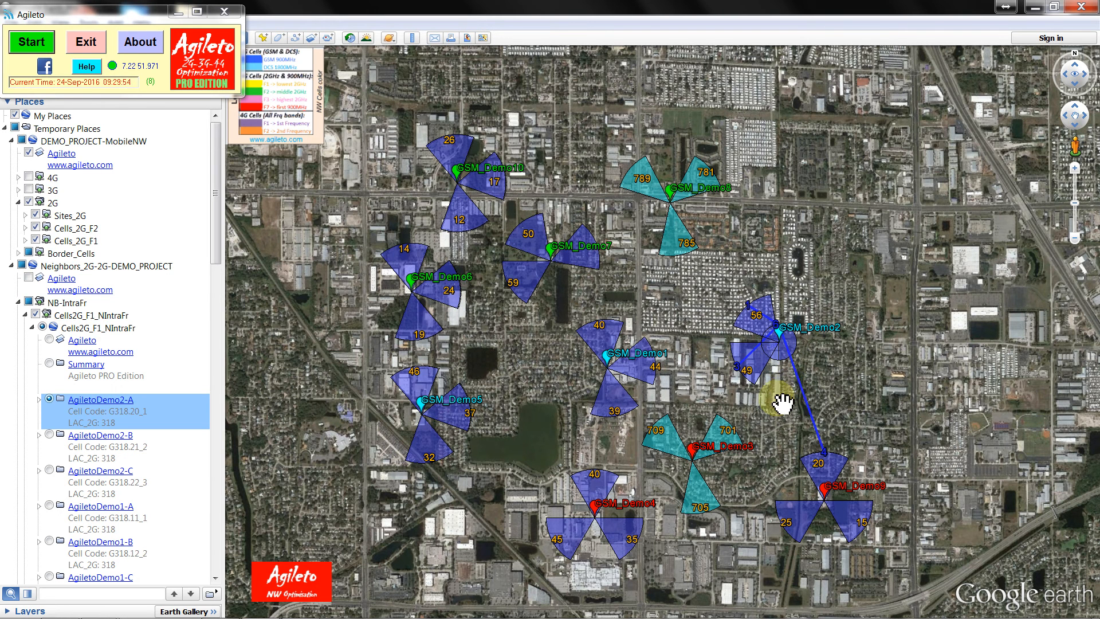
pyautogui.click(50, 435)
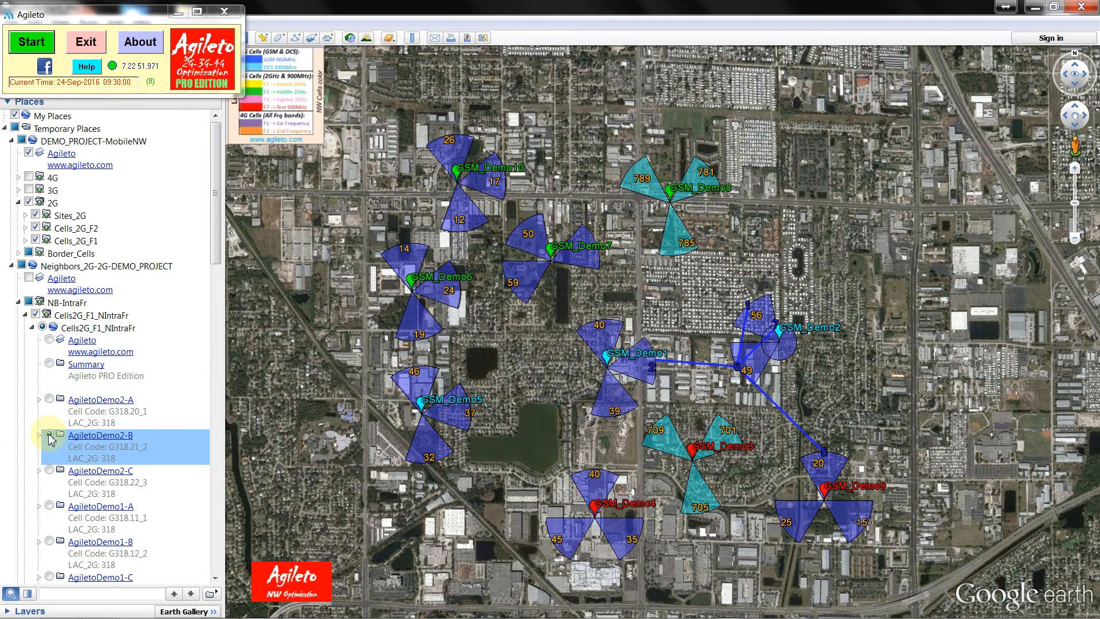
pyautogui.doubleClick(717, 409)
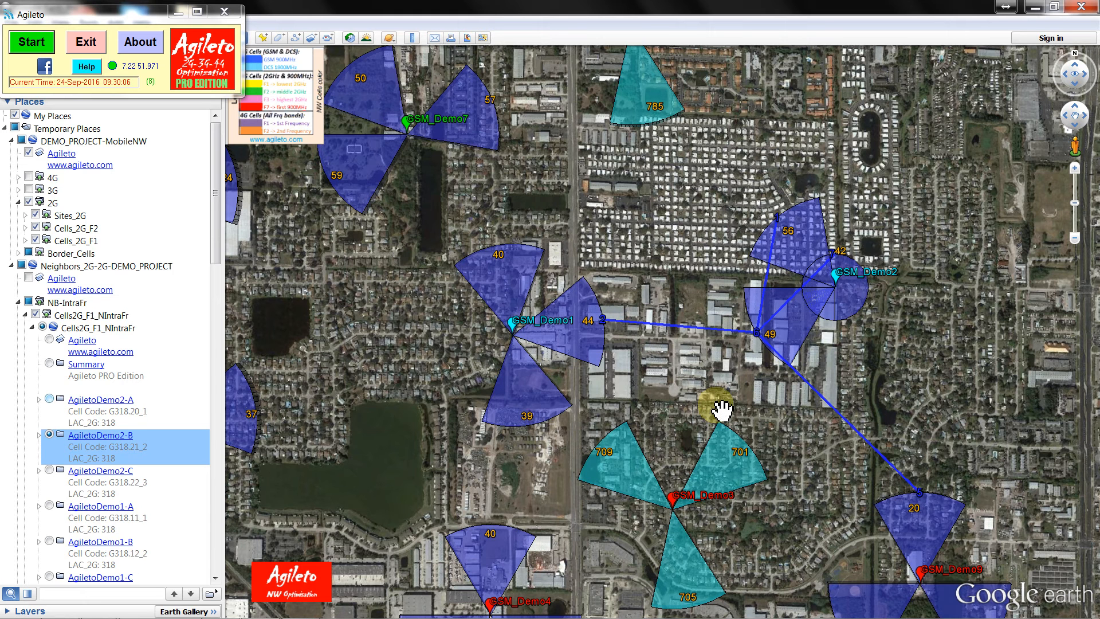
pyautogui.click(49, 470)
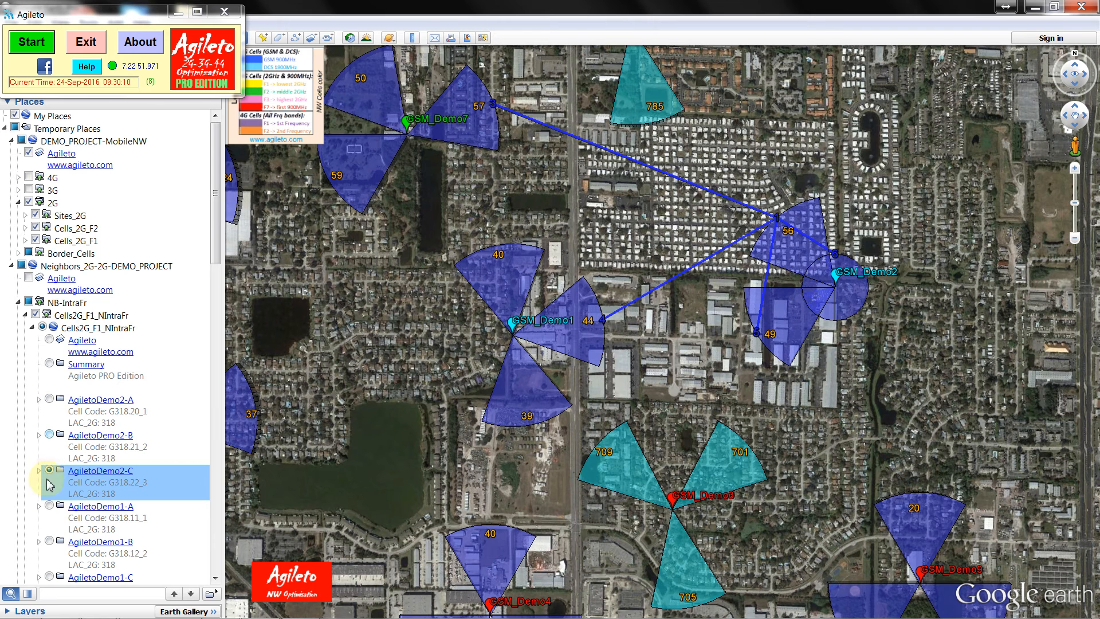
pyautogui.click(49, 505)
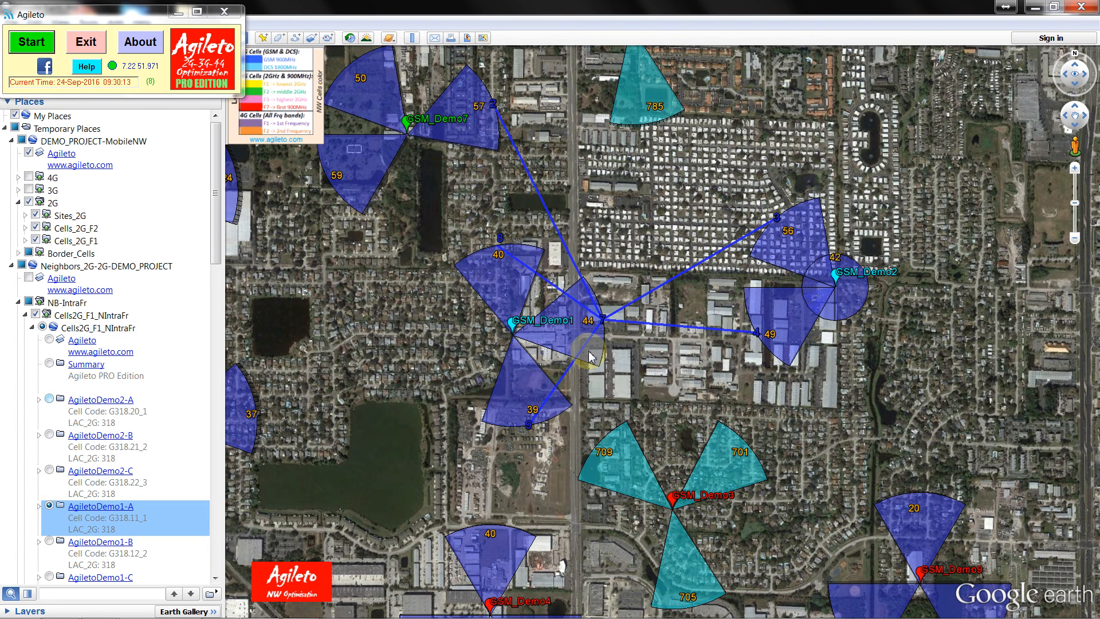
# - Display the intra-frequency neighbors of AgiletoDemo1-B and AgiletoDemo1-C in turn, keeping all their neighbor lines in view
pyautogui.scroll(-3, 195, 481)
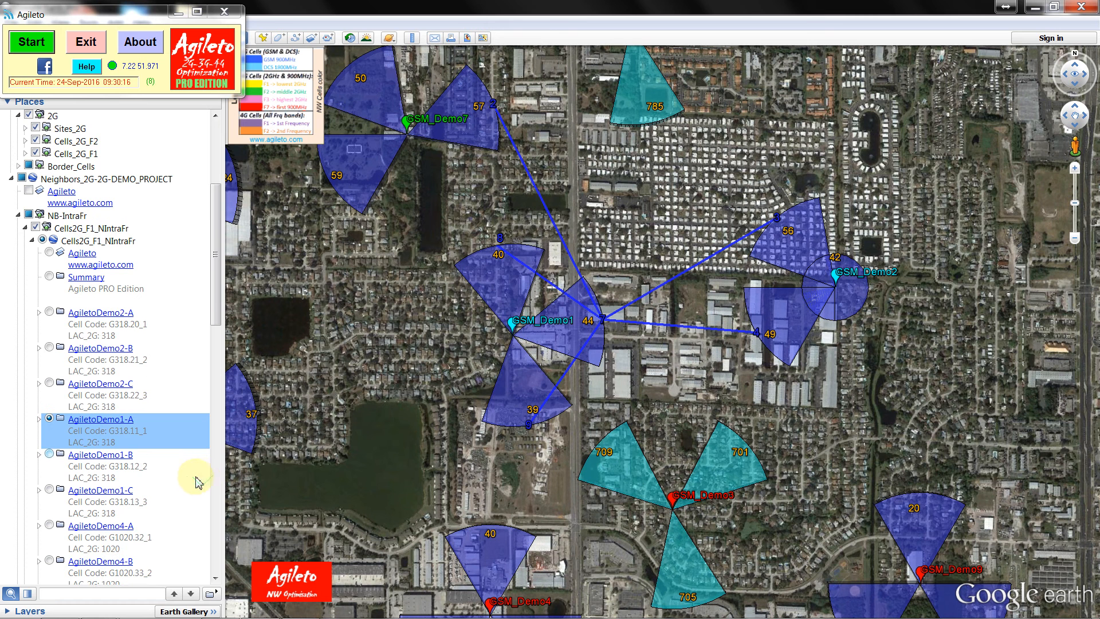
pyautogui.click(49, 455)
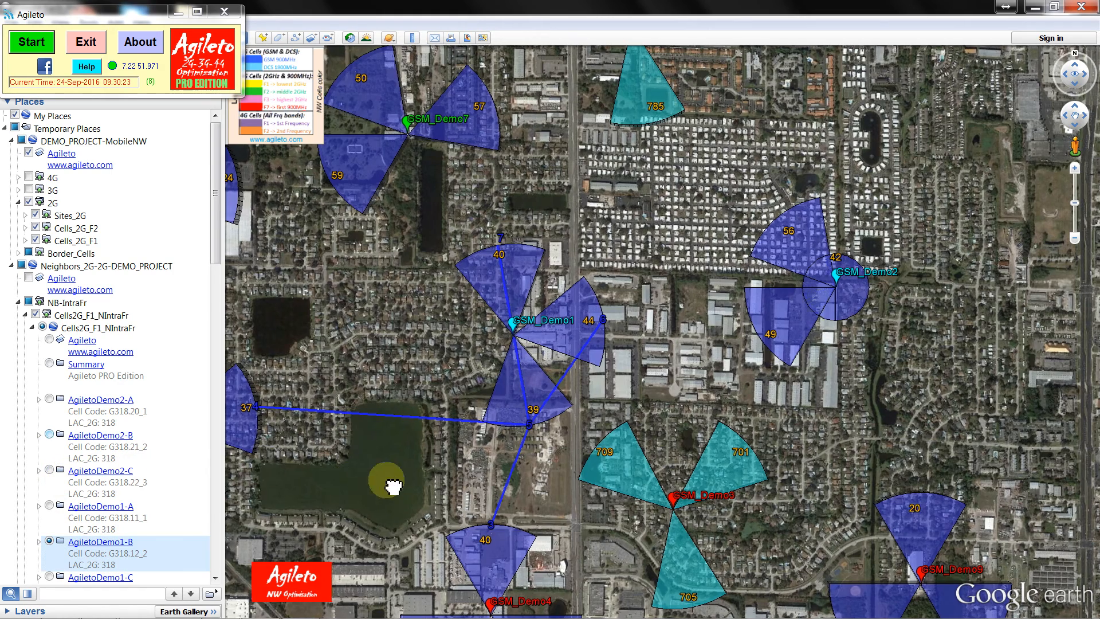
pyautogui.moveTo(385, 476); pyautogui.dragTo(495, 487)
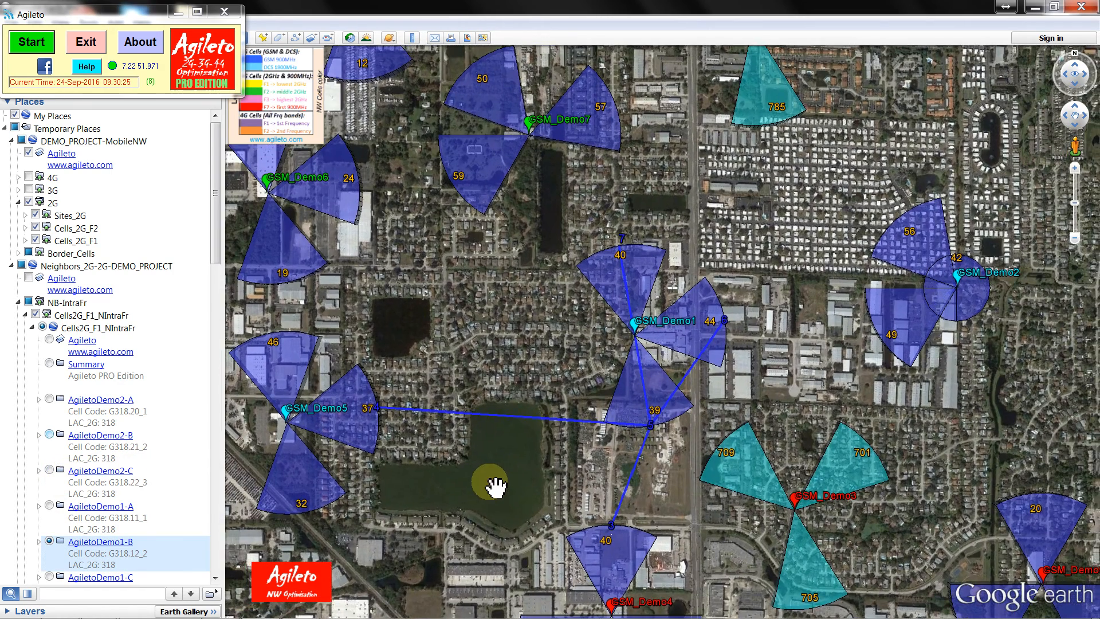
pyautogui.scroll(-2, 495, 487)
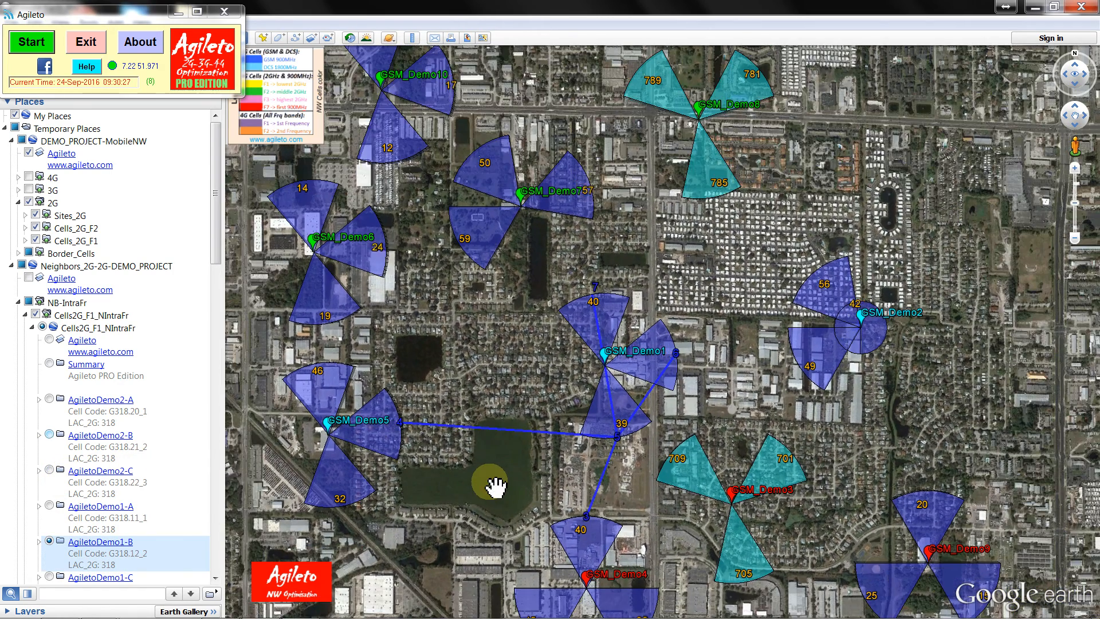
pyautogui.scroll(-2, 23, 531)
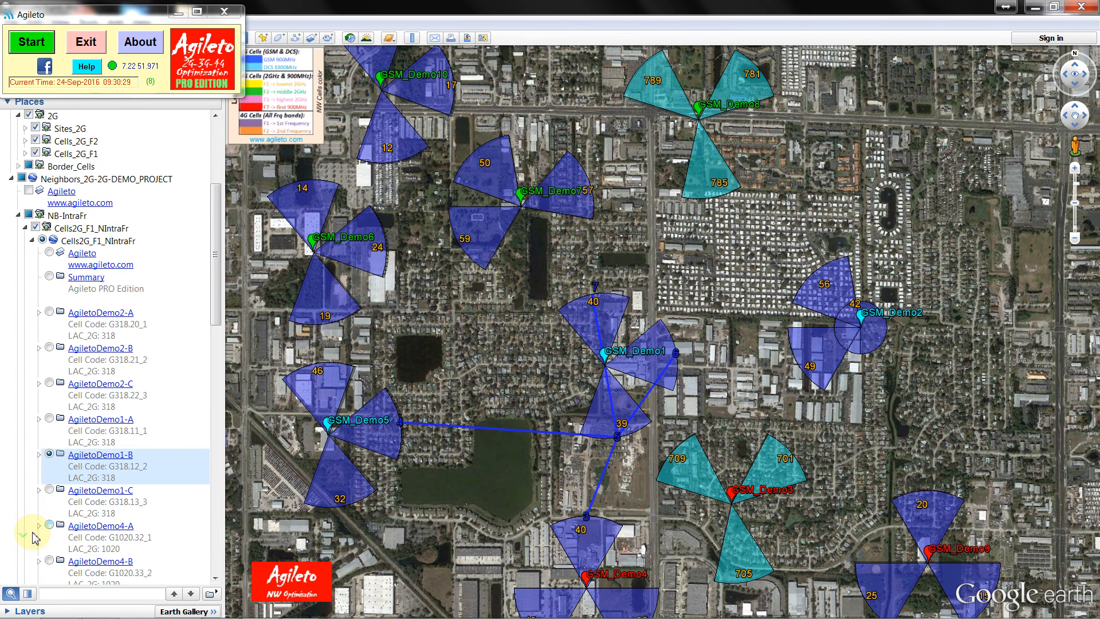
pyautogui.click(49, 490)
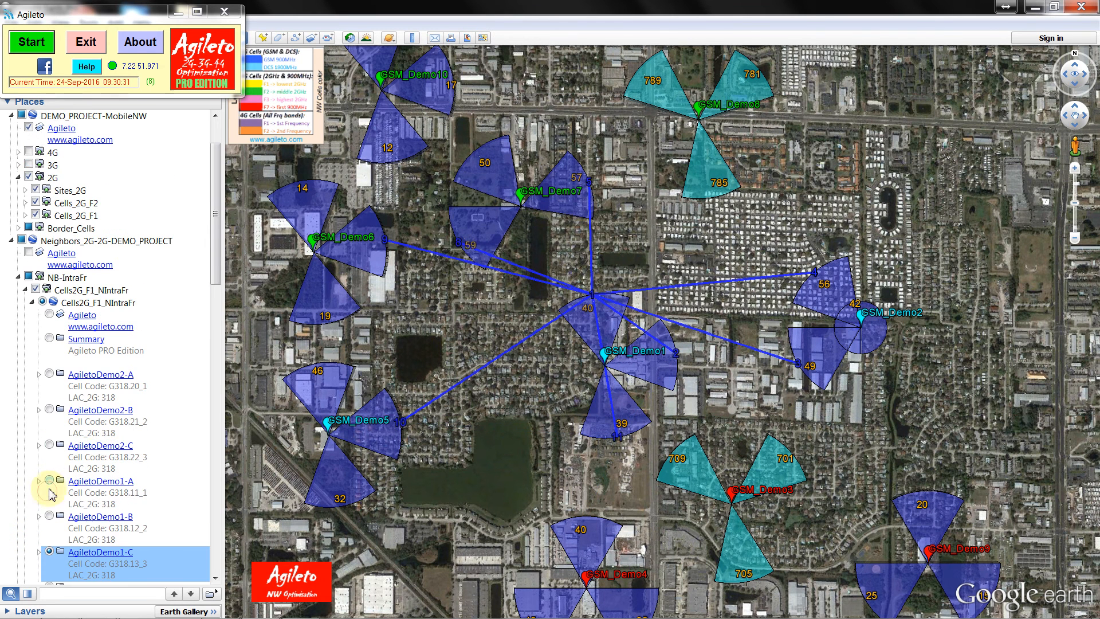
pyautogui.scroll(2, 49, 491)
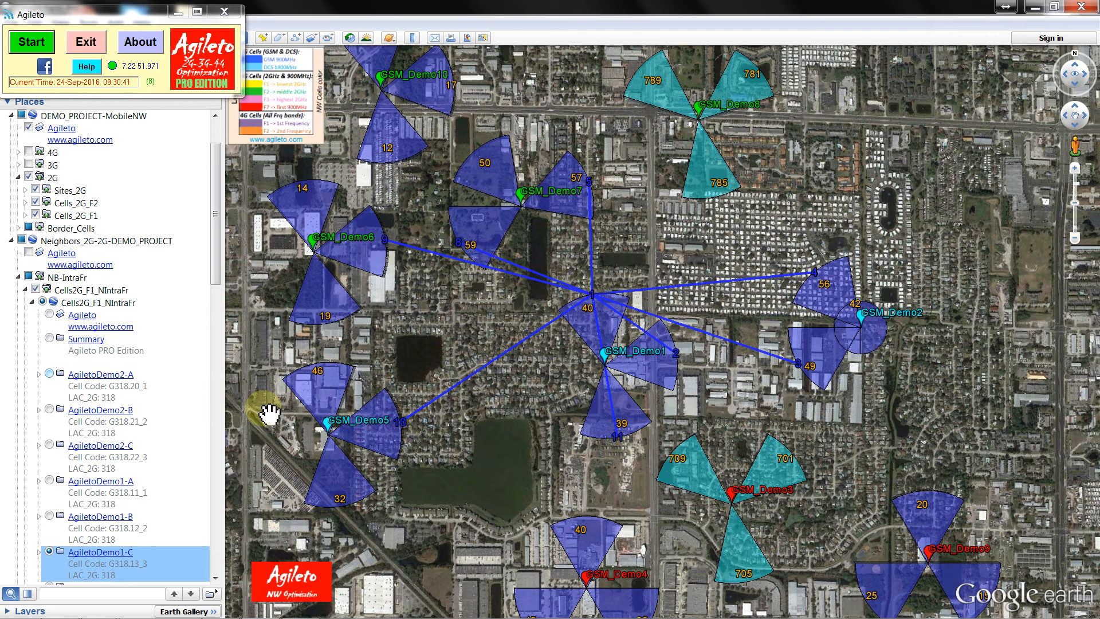
# - Open the details of the DCS1800 cell with BCCH 709 and copy its cell name, AgiletoDemo3-C
pyautogui.click(682, 478)
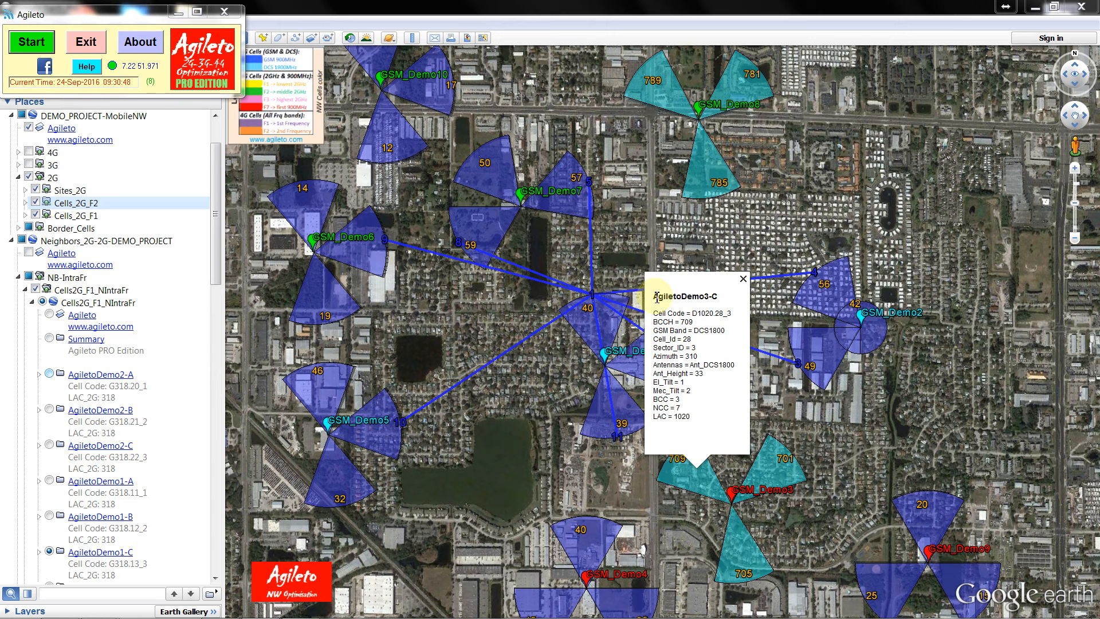
pyautogui.moveTo(655, 296); pyautogui.dragTo(723, 298)
pyautogui.hotkey('ctrl', 'c')
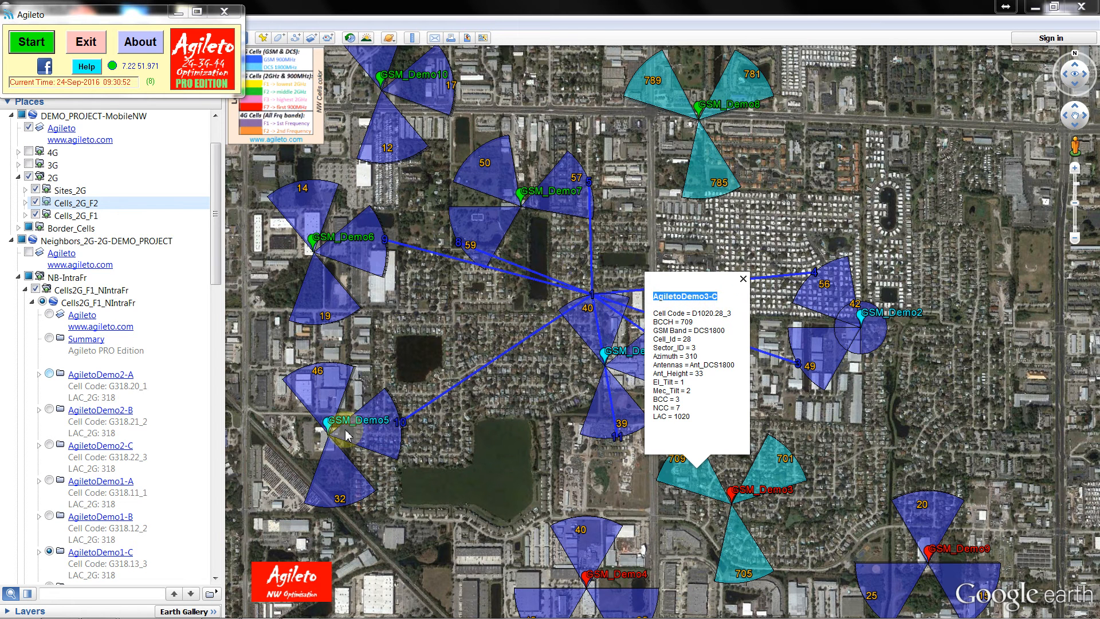
# - Collapse the cell list of Cells2G_F1_NIntraFr and hide its neighbor lines from the map
pyautogui.click(65, 291)
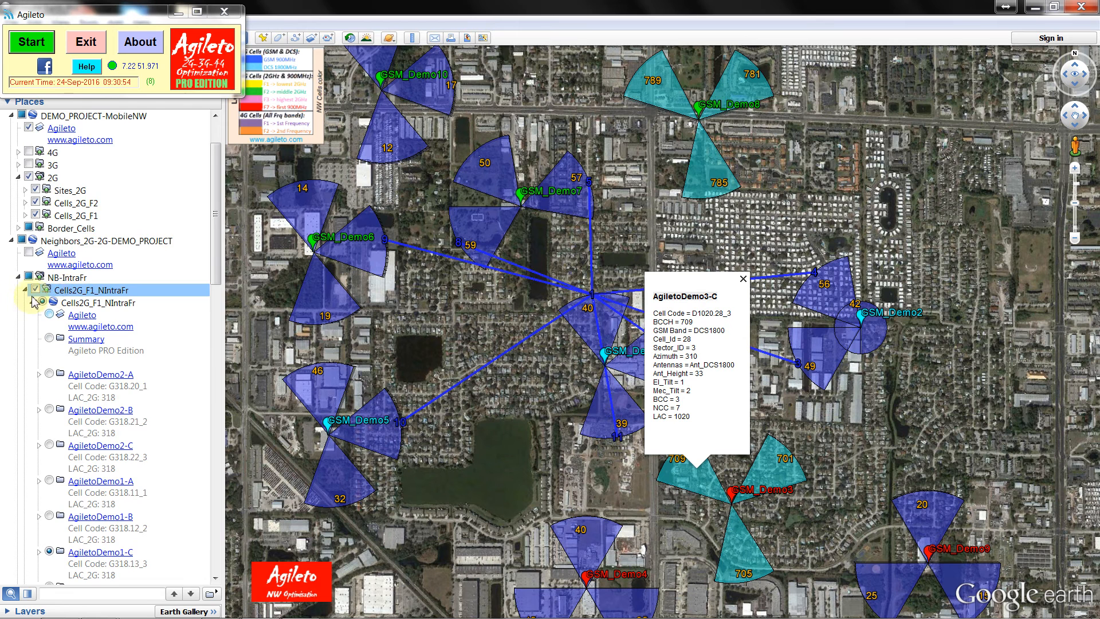
pyautogui.click(31, 302)
pyautogui.click(36, 315)
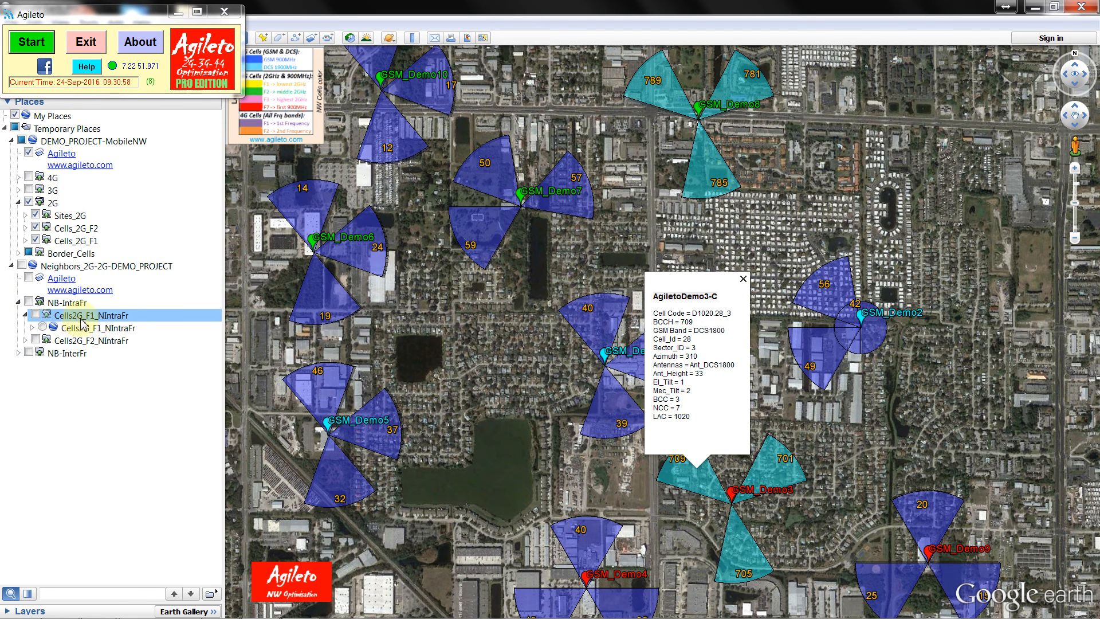
# - Search the places for AgiletoDemo3-C, display its F2 intra-frequency neighbors and close the cell's details balloon
pyautogui.click(51, 594)
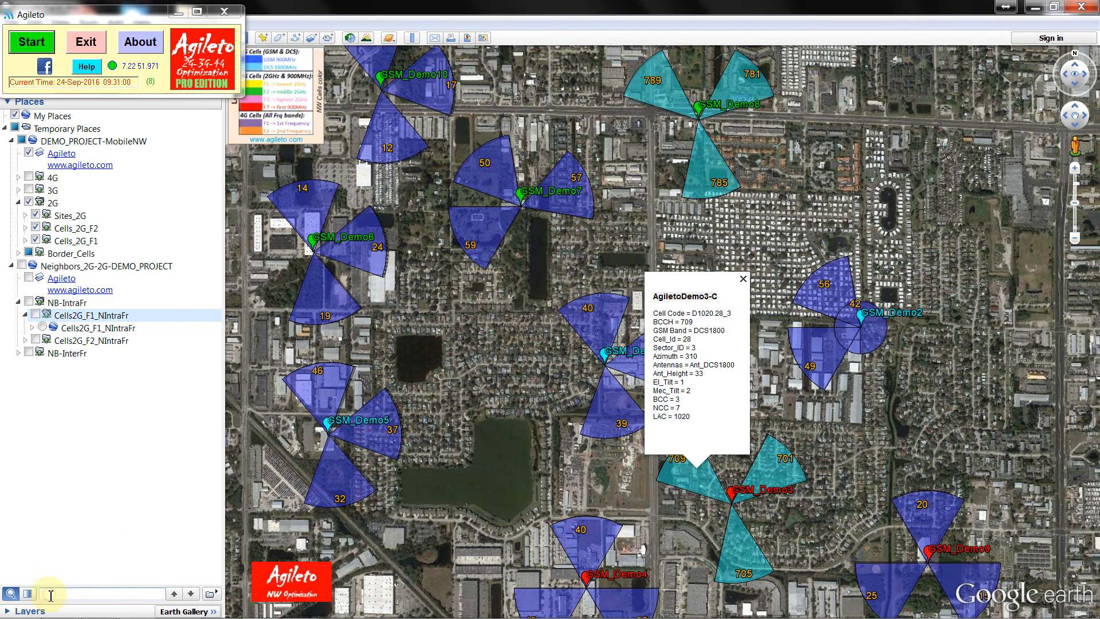
pyautogui.hotkey('ctrl', 'v')
pyautogui.press('Return')
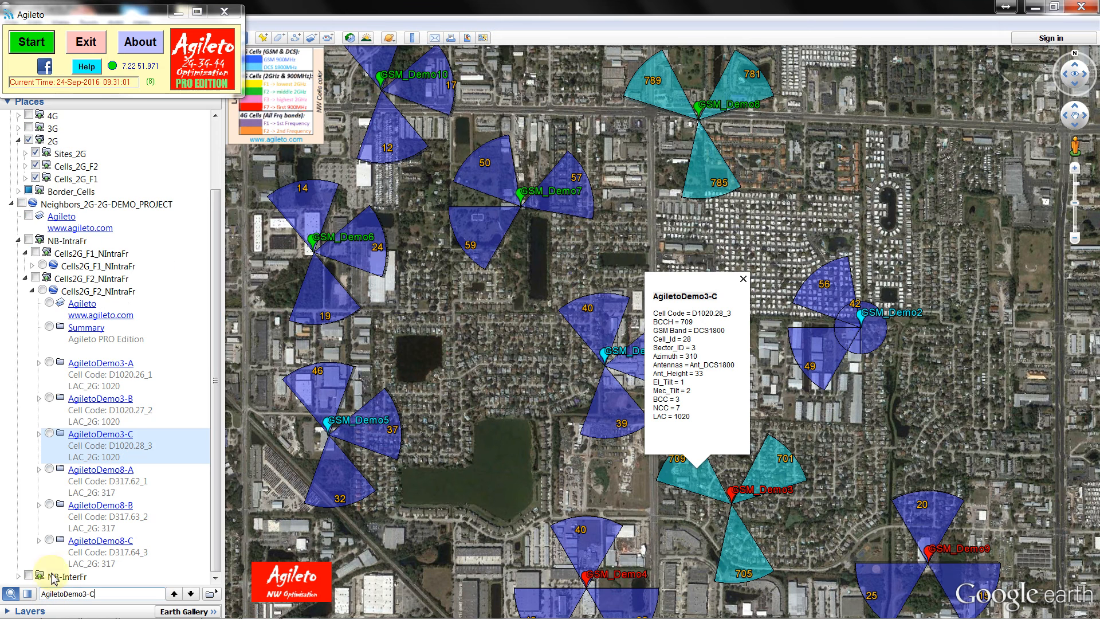
pyautogui.click(51, 435)
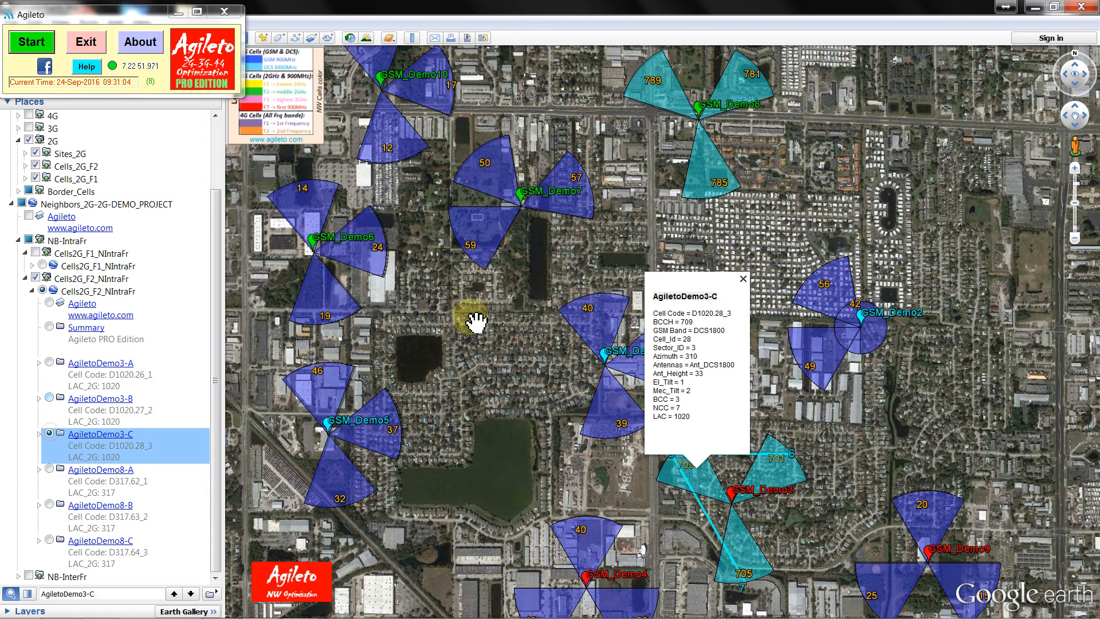
pyautogui.click(743, 279)
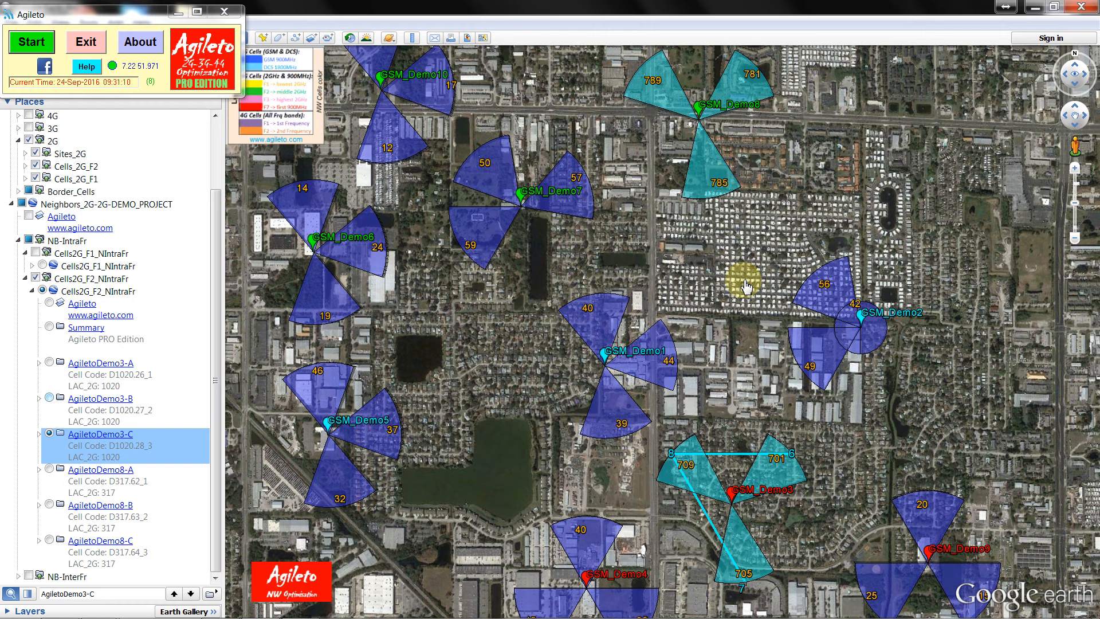
# - Collapse the Neighbors_2G-2G-DEMO_PROJECT tree with its subfolders and hide all its neighbor lines from the map
pyautogui.click(25, 279)
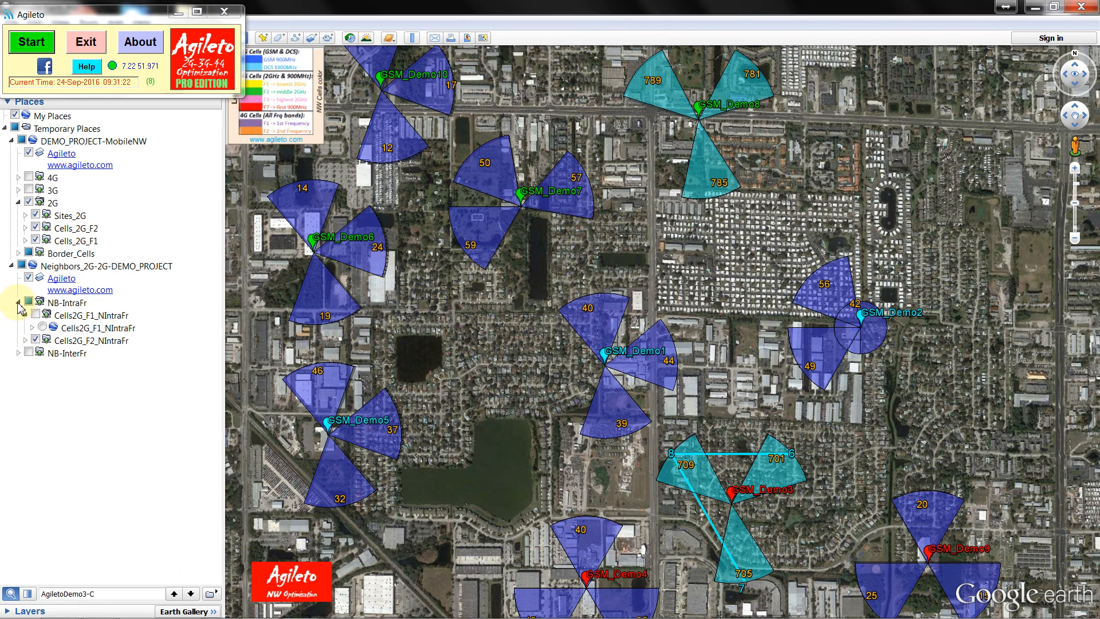
pyautogui.click(18, 303)
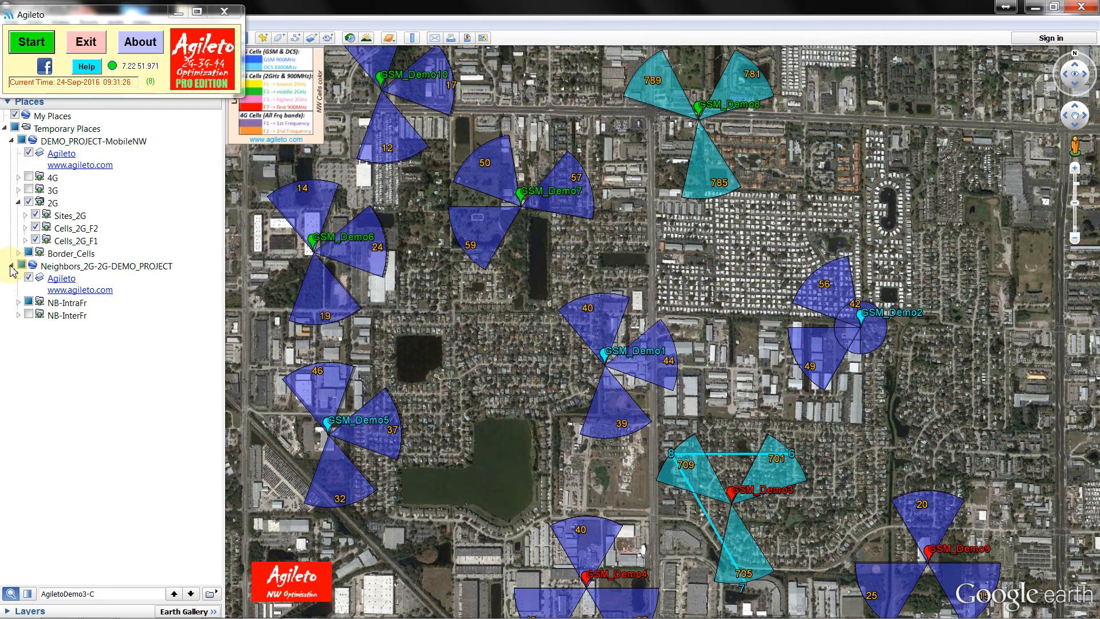
pyautogui.click(22, 266)
pyautogui.click(11, 265)
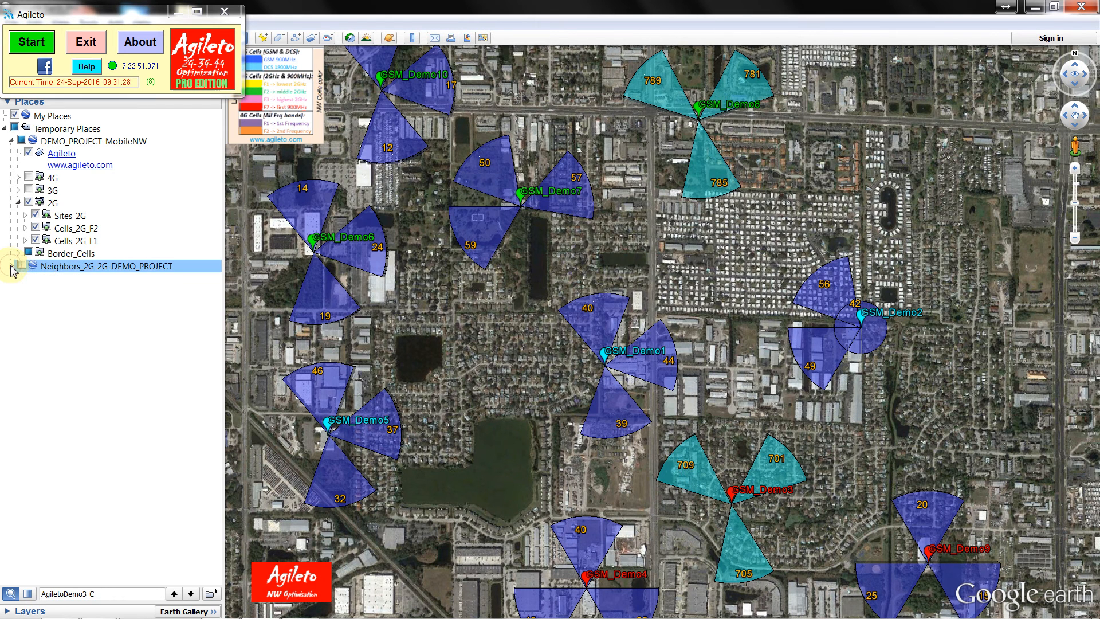
# - Switch to Agileto and start module 3.2, the converter from neighbors database to MapInfo and GoogleEarth
pyautogui.click(31, 42)
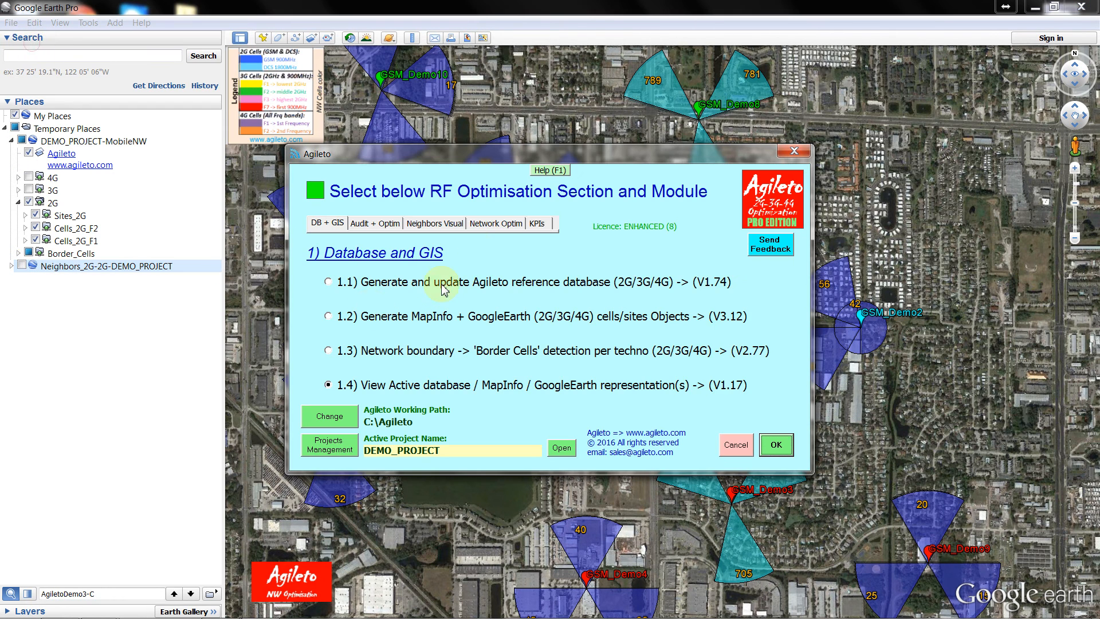
pyautogui.click(492, 229)
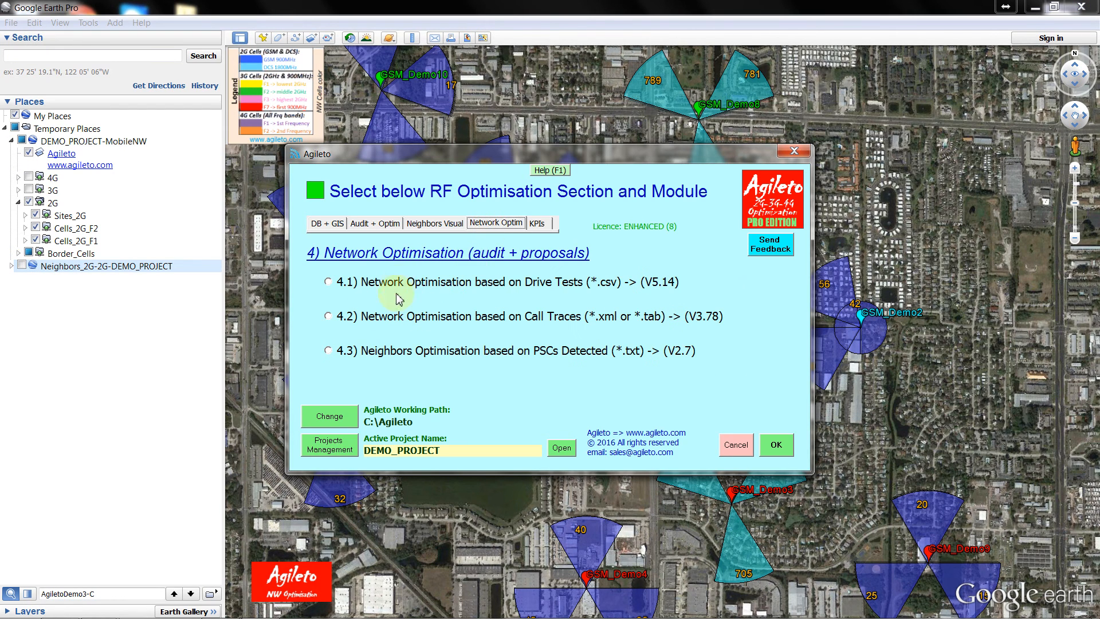
pyautogui.click(434, 223)
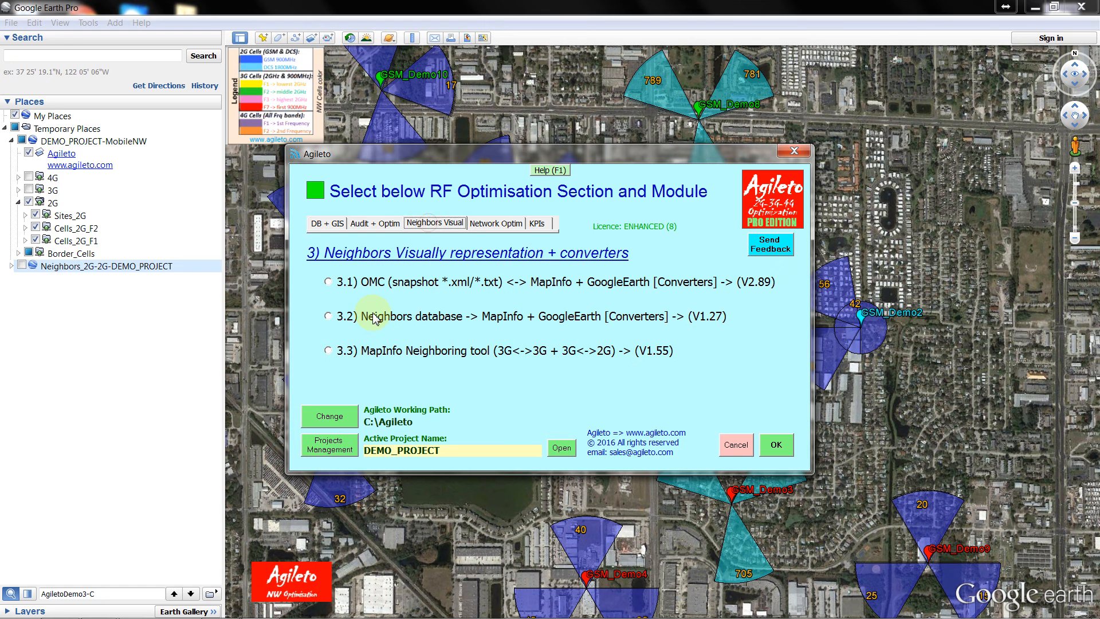
pyautogui.click(374, 319)
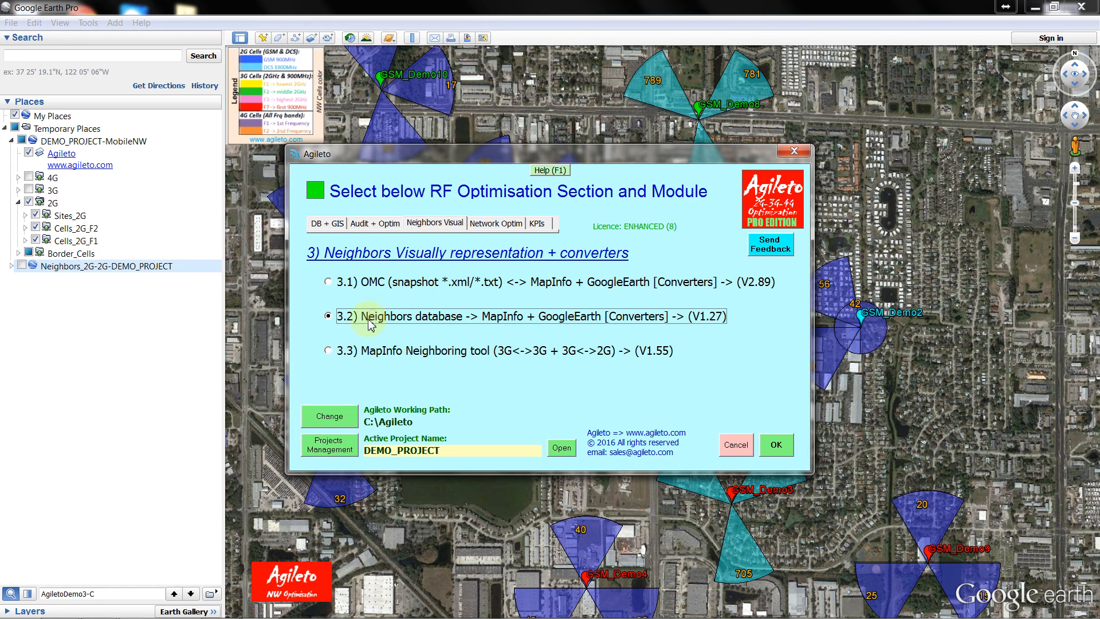
pyautogui.click(780, 446)
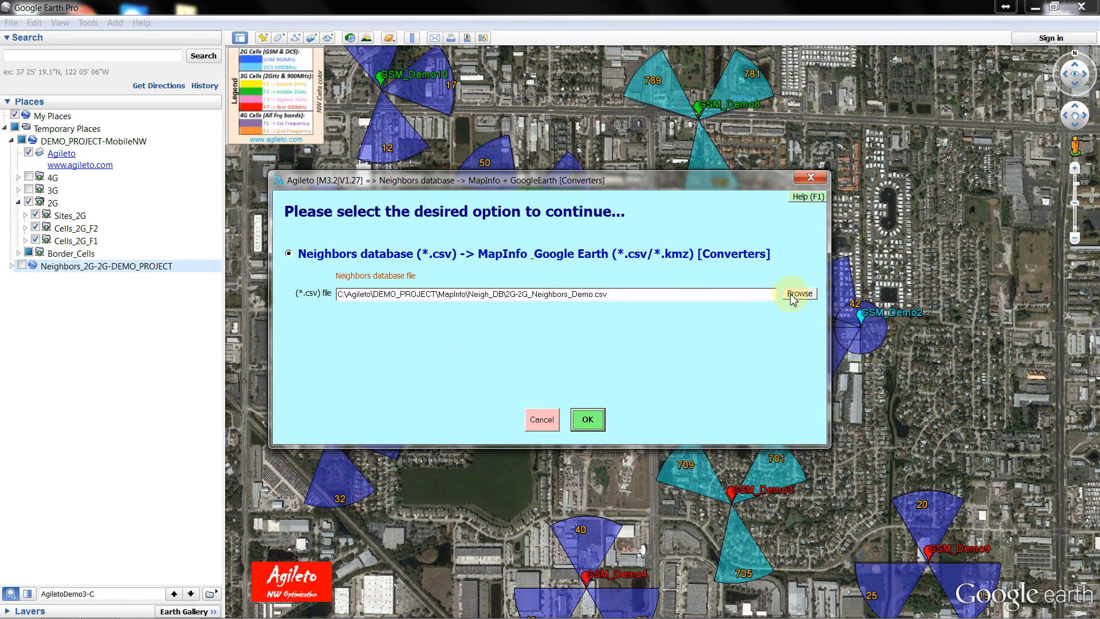
# - Load 3G-3G_Neighbors_Demo.csv from the Neigh_DB folder as the neighbors database file and continue to the declarations settings
pyautogui.click(797, 294)
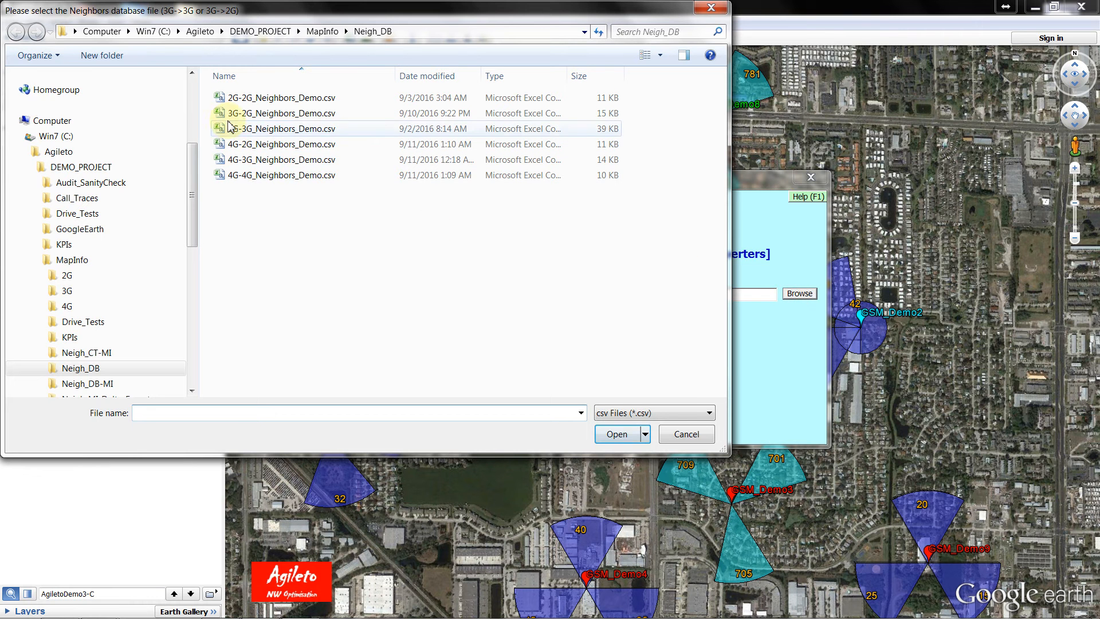
pyautogui.click(223, 130)
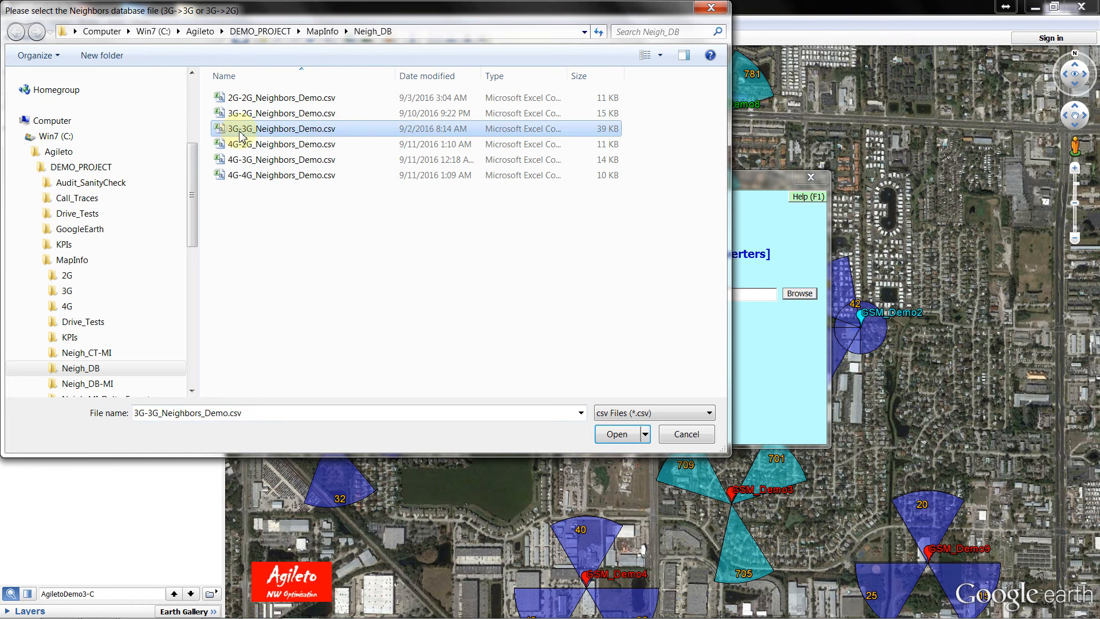
pyautogui.click(616, 435)
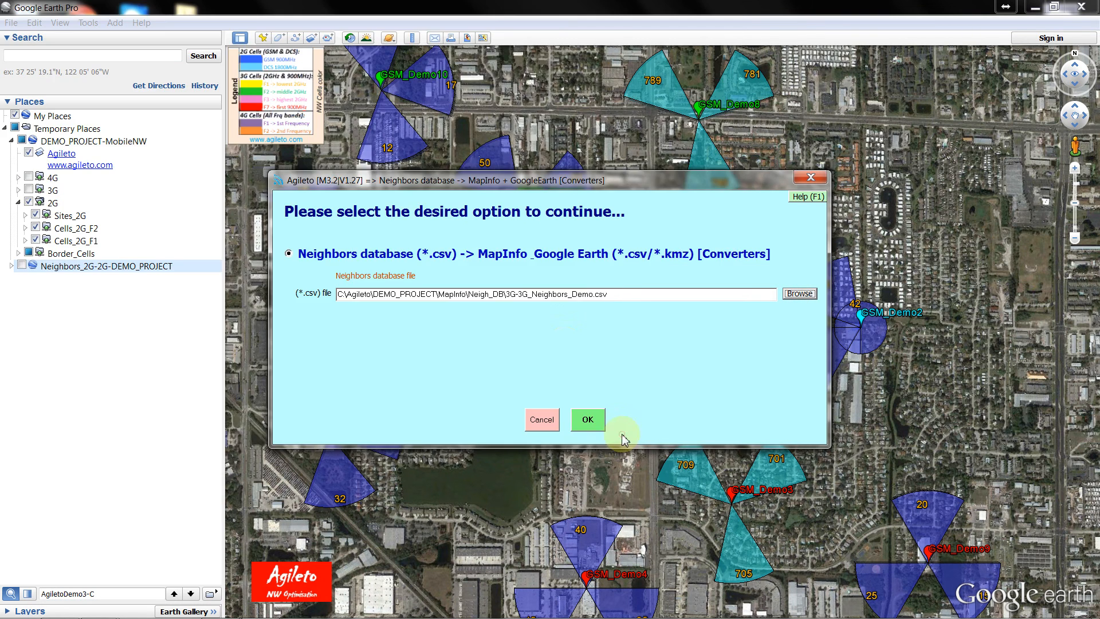
pyautogui.click(590, 423)
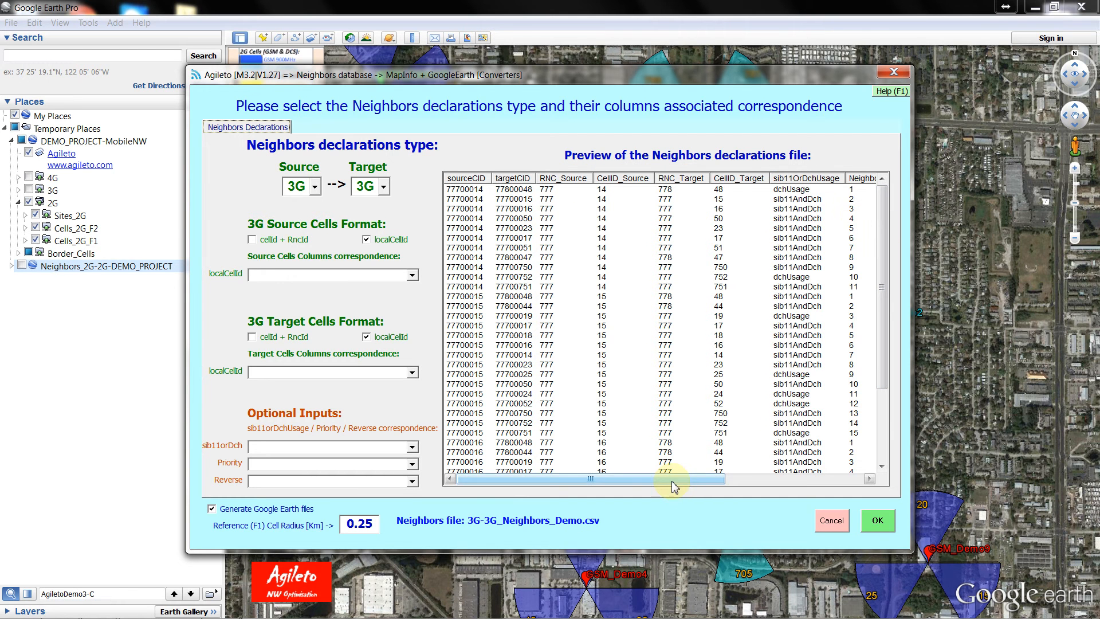
# - Examine the sourceCID entries of the first source cell in the preview of the neighbors declarations file
pyautogui.moveTo(672, 481); pyautogui.dragTo(640, 480)
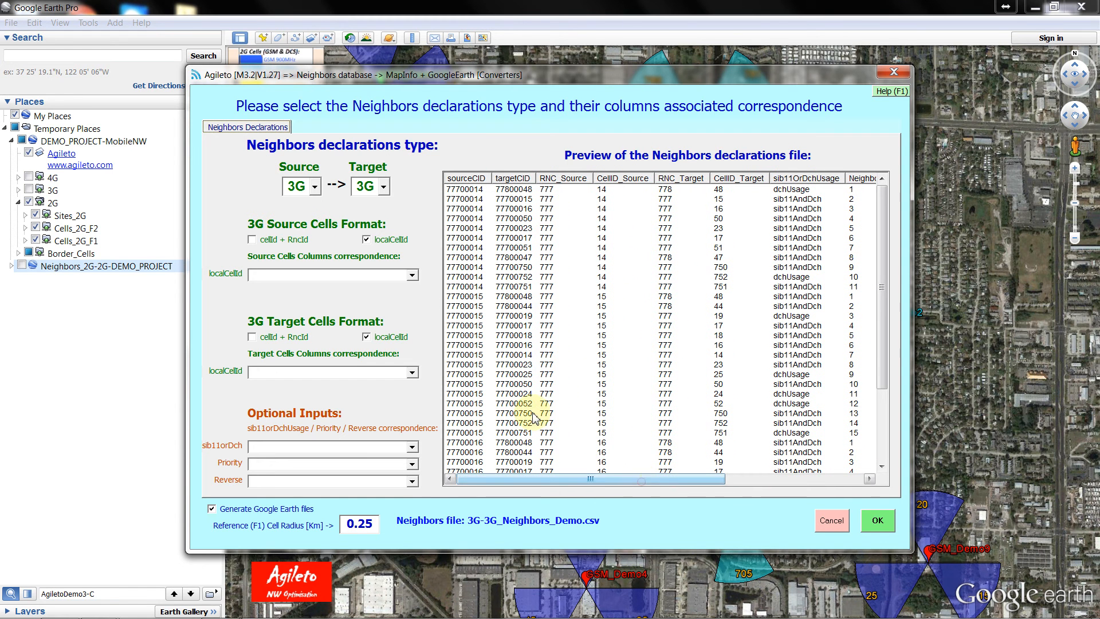
pyautogui.click(459, 192)
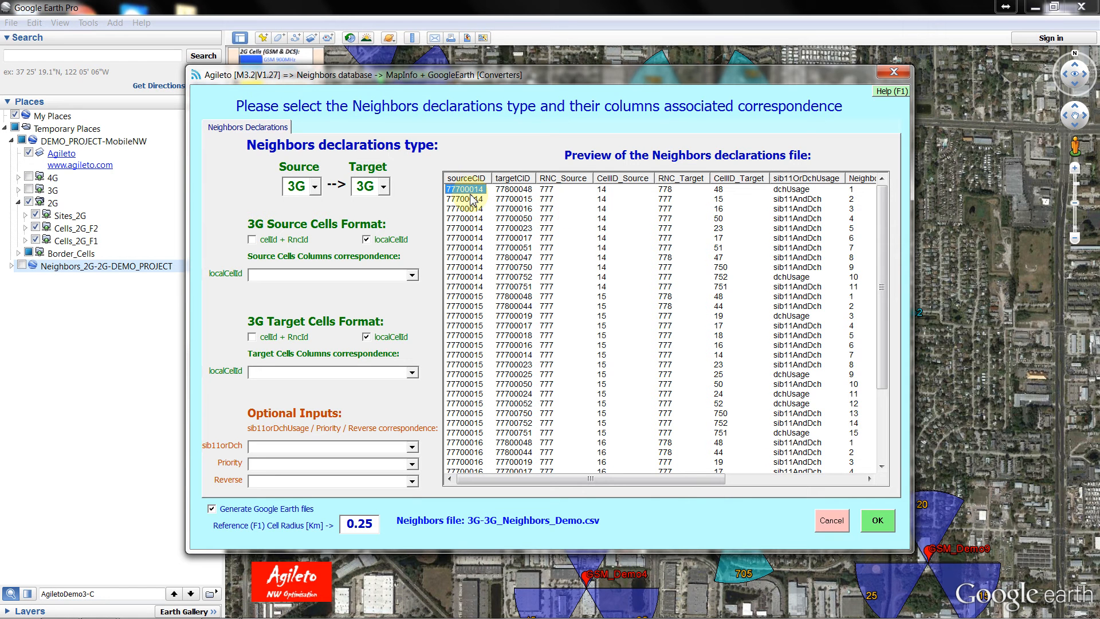
pyautogui.click(475, 287)
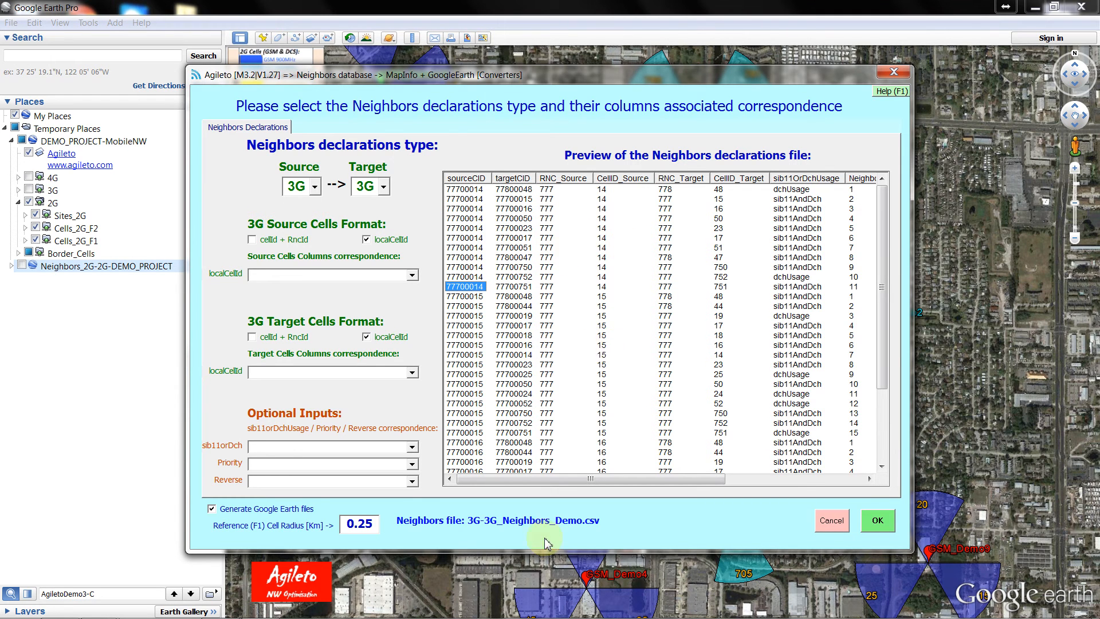
# - Switch to the file explorer and open 3G-3G_Neighbors_Demo.csv from MapInfo's Neigh_DB folder in Excel
pyautogui.moveTo(410, 610)
pyautogui.moveTo(99, 611)
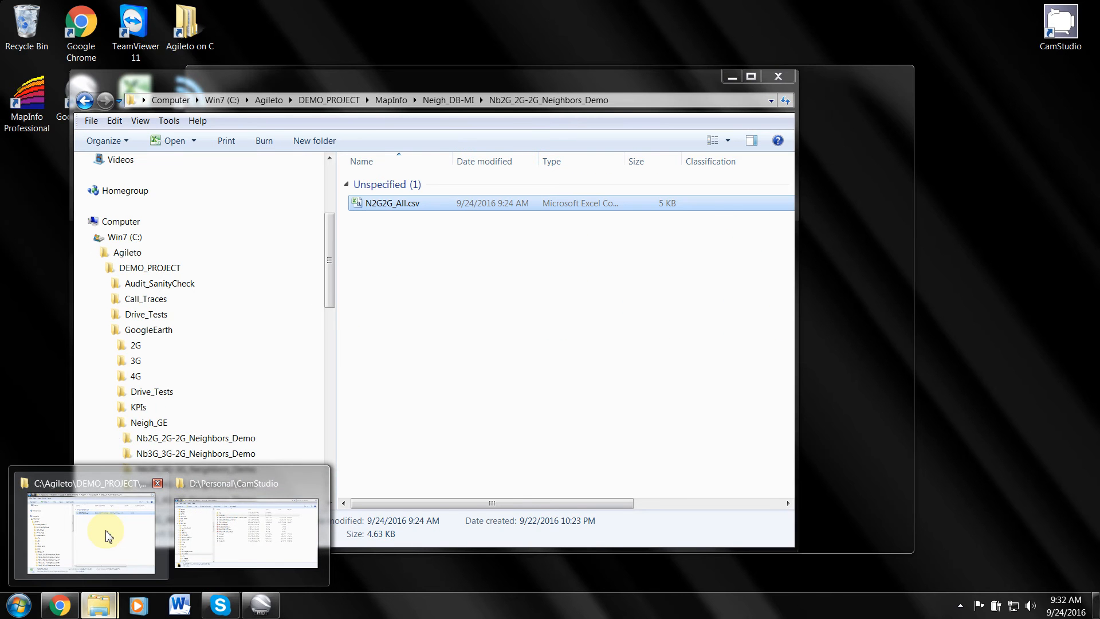
pyautogui.click(107, 535)
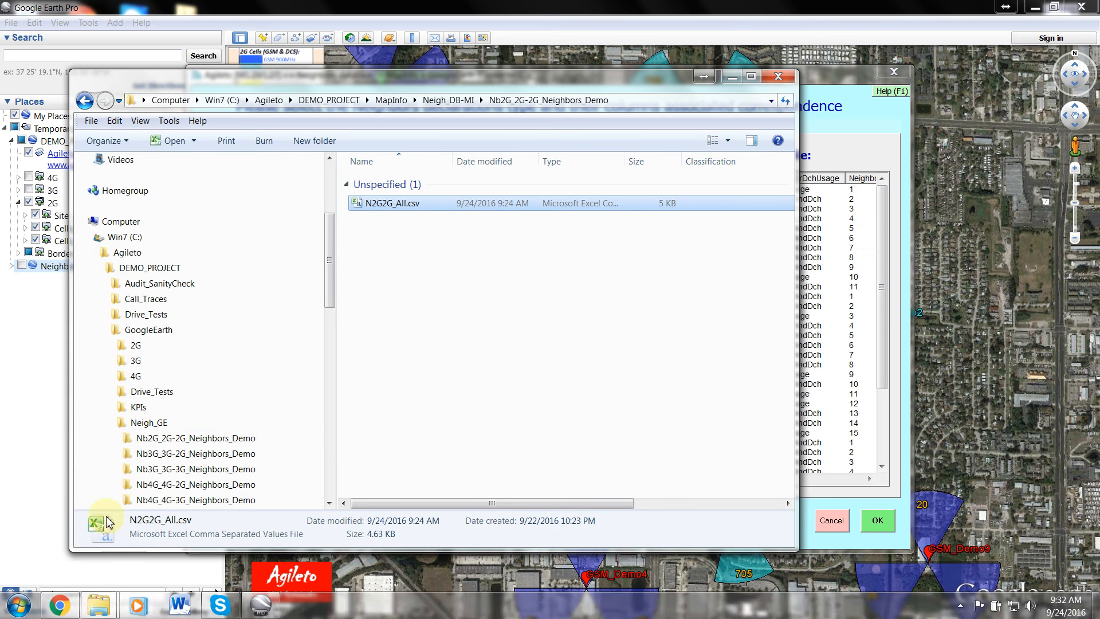
pyautogui.click(112, 424)
pyautogui.click(107, 331)
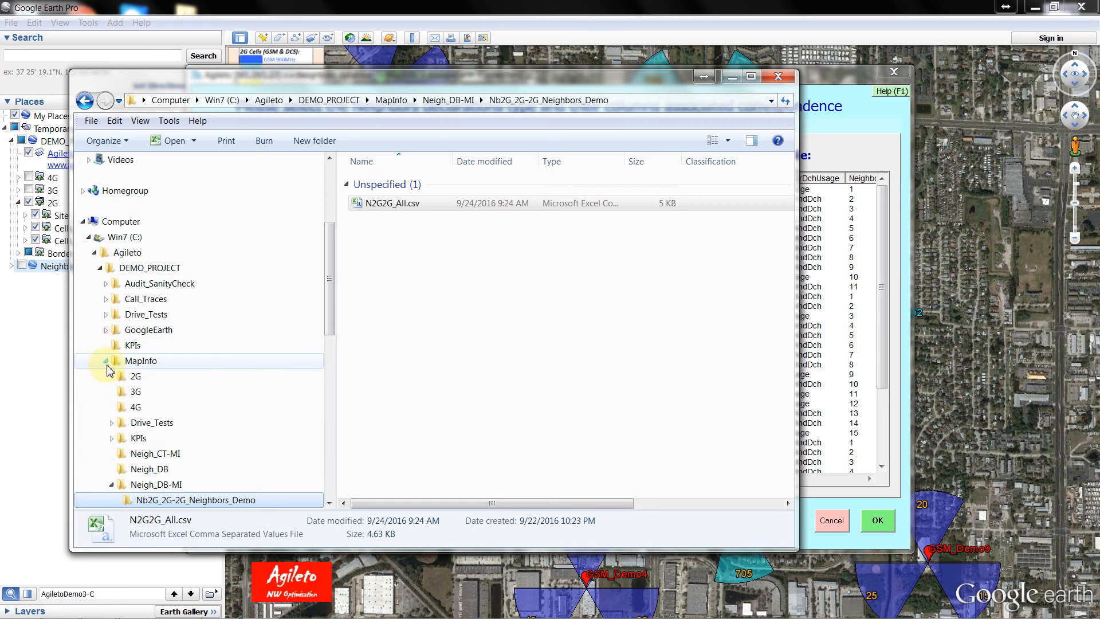
pyautogui.click(148, 472)
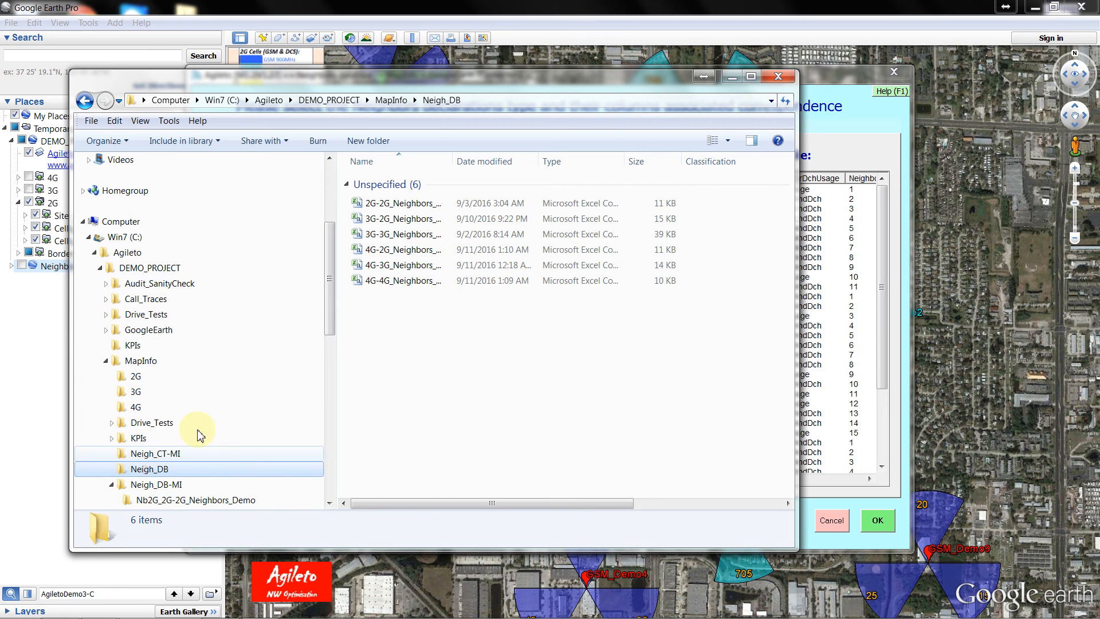
pyautogui.doubleClick(453, 164)
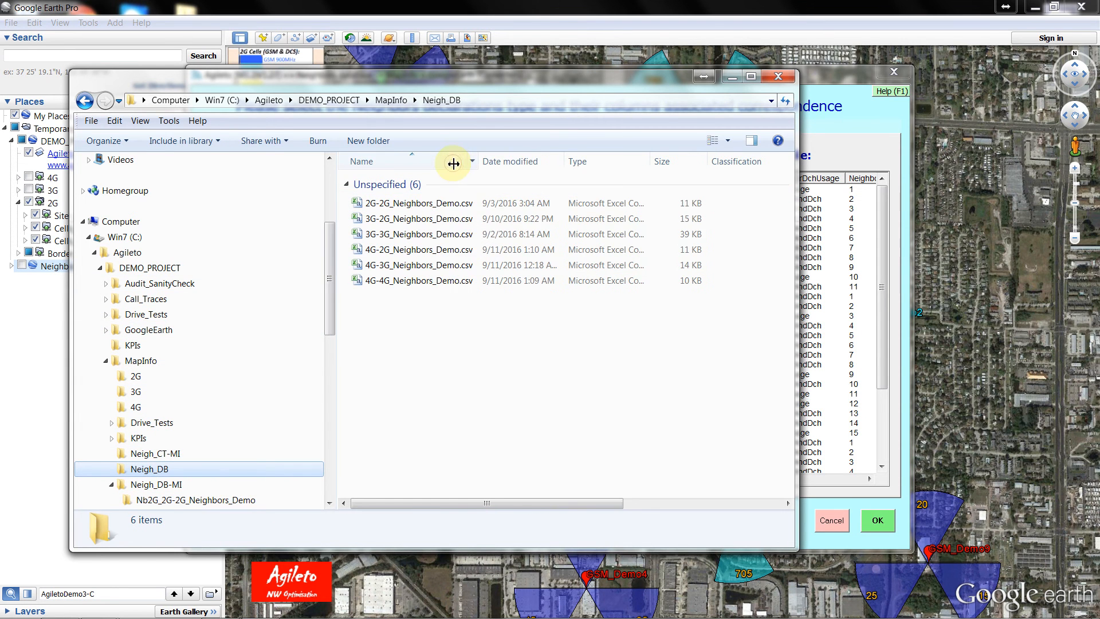
pyautogui.click(420, 235)
pyautogui.doubleClick(420, 235)
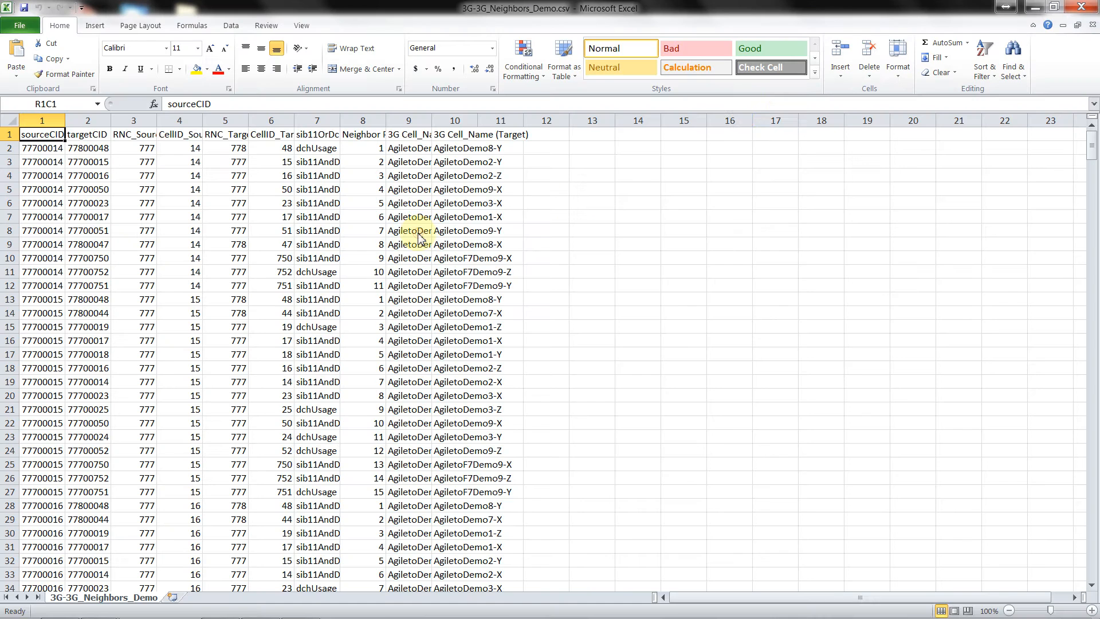
# - Restore the Excel window to a smaller size and fit all column widths to their contents
pyautogui.click(1054, 7)
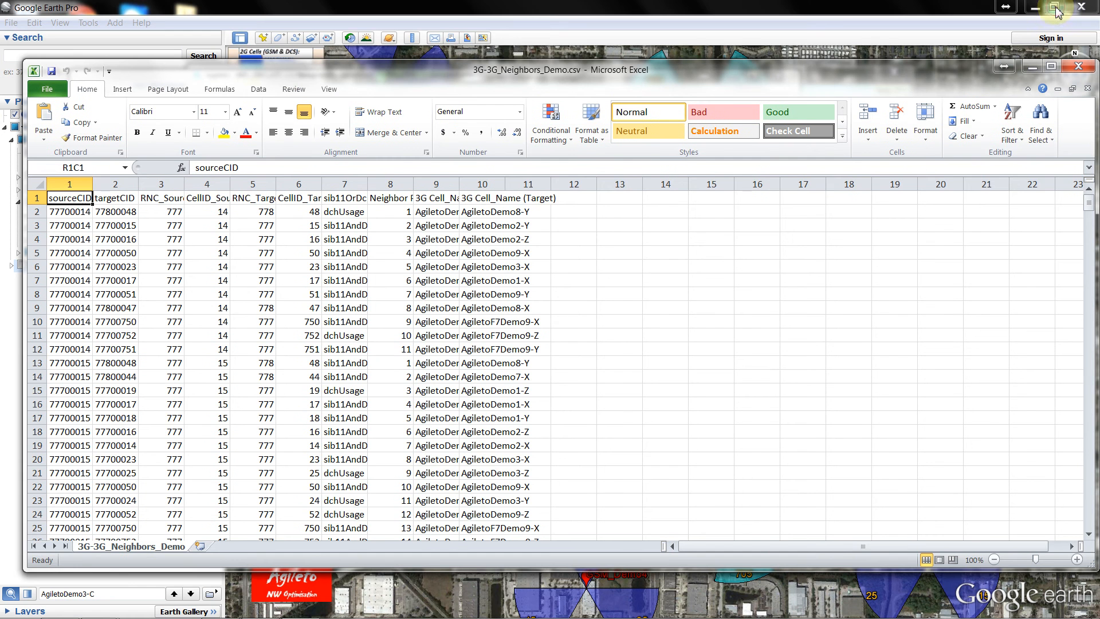
pyautogui.click(40, 184)
pyautogui.doubleClick(92, 184)
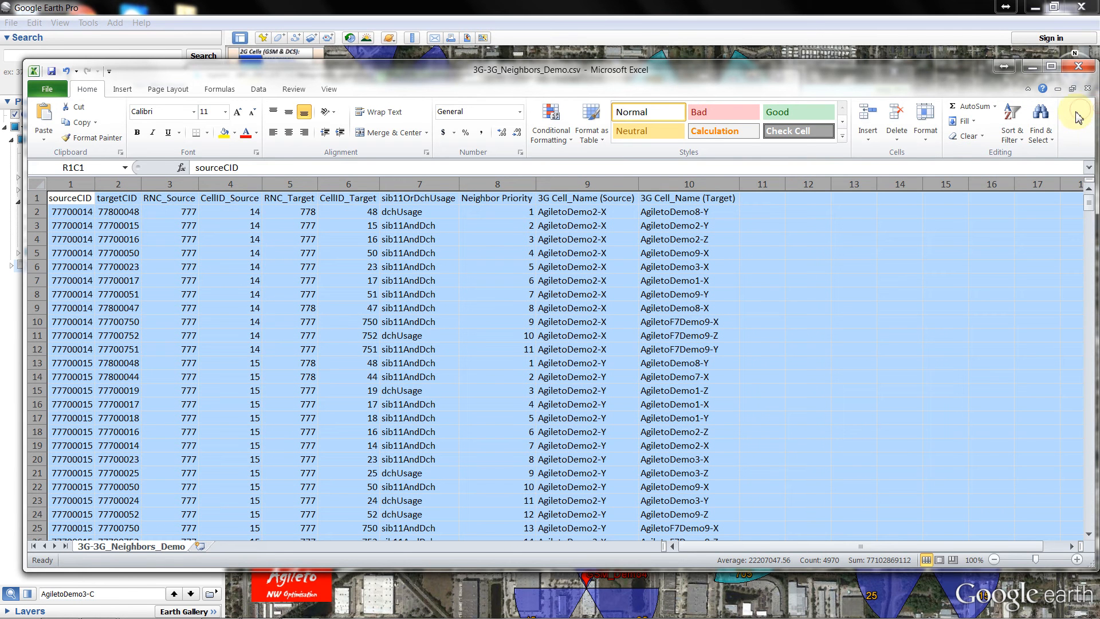
# - Narrow the Excel window, minimize the file explorer and place the Agileto converter window beside the spreadsheet
pyautogui.moveTo(1091, 112); pyautogui.dragTo(589, 133)
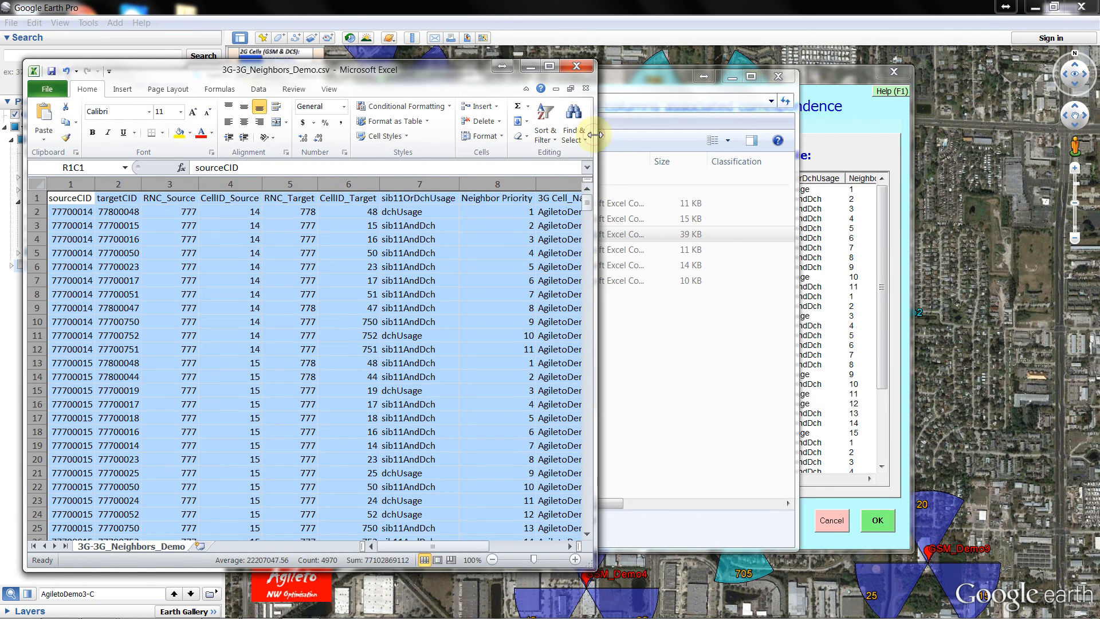
pyautogui.moveTo(395, 70); pyautogui.dragTo(402, 71)
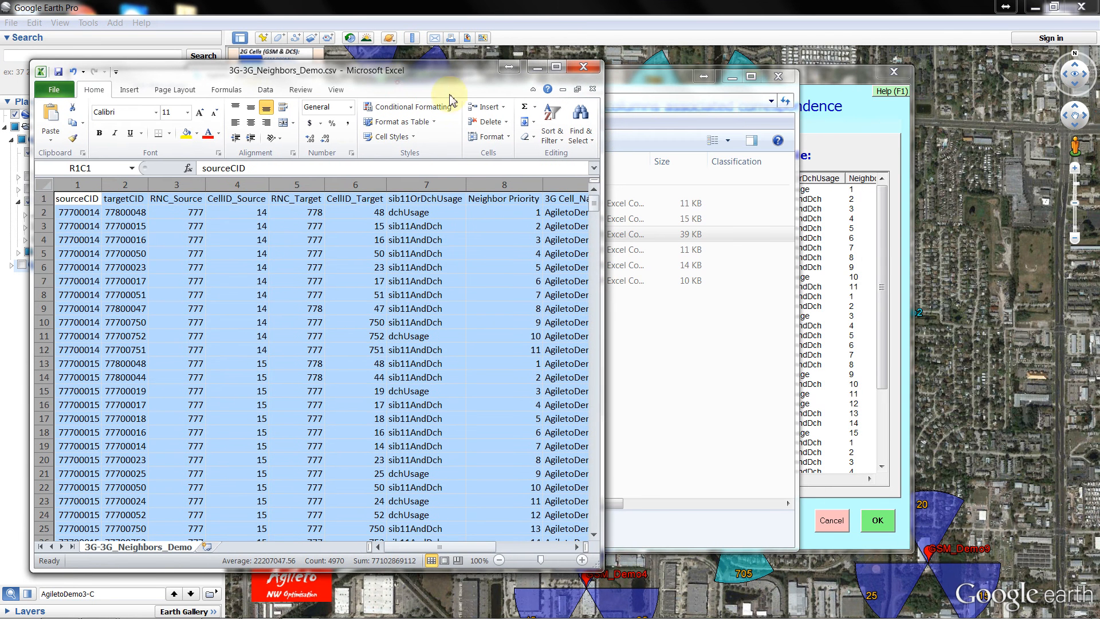
pyautogui.click(486, 122)
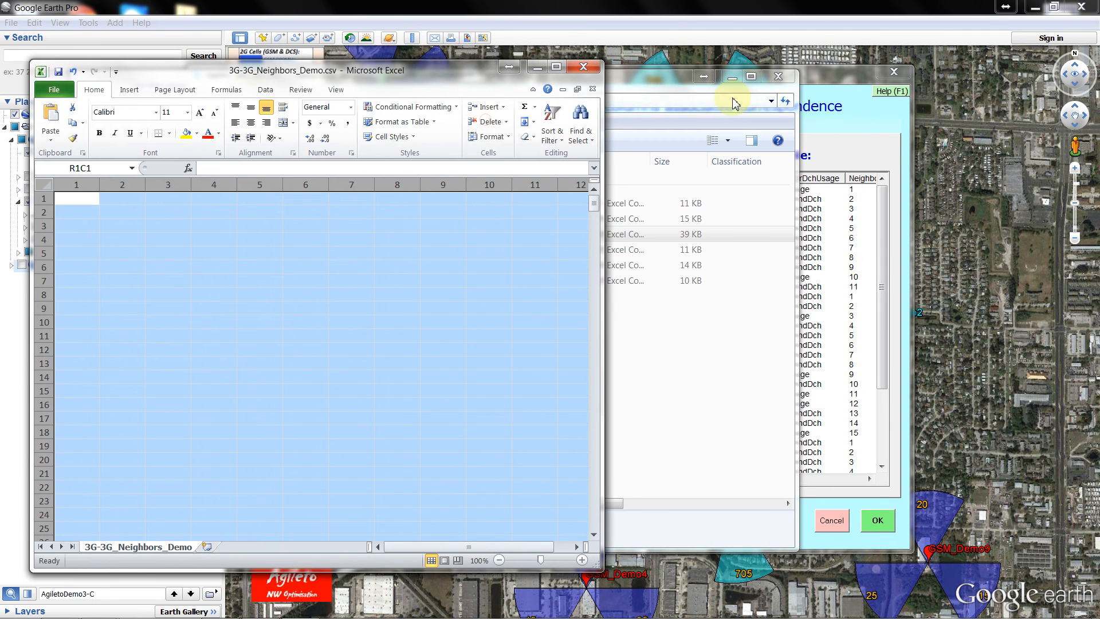
pyautogui.click(73, 71)
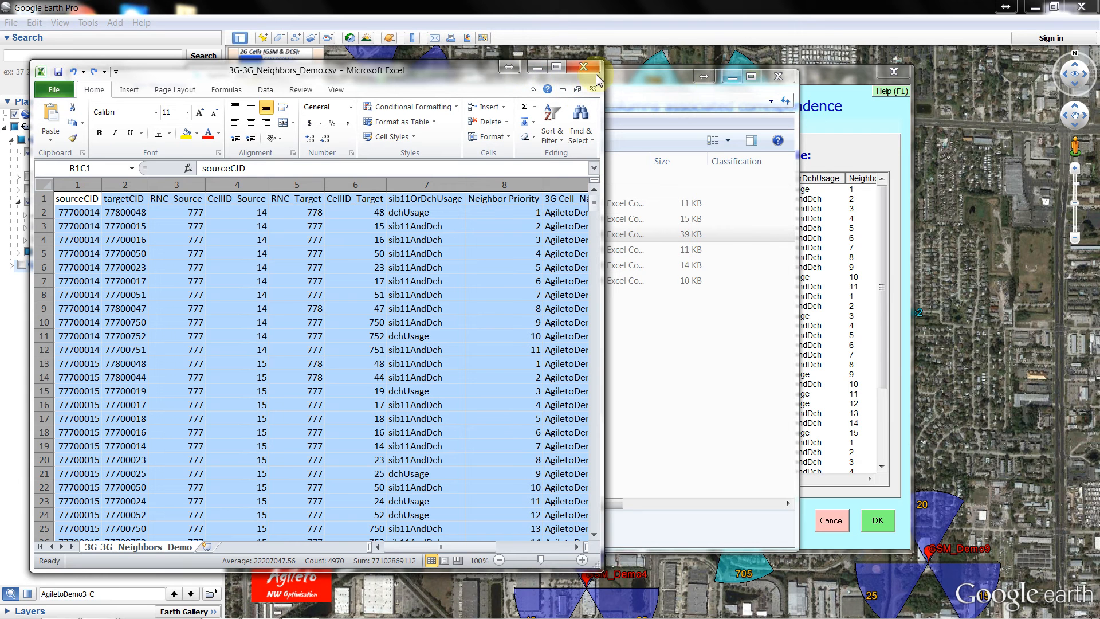
pyautogui.click(732, 76)
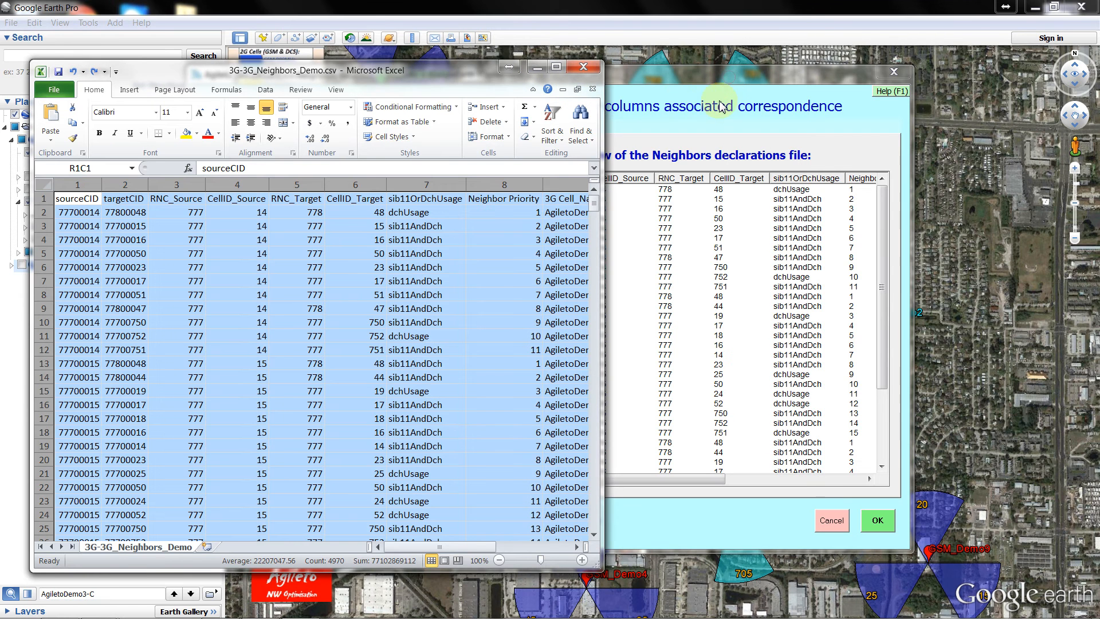
pyautogui.click(664, 71)
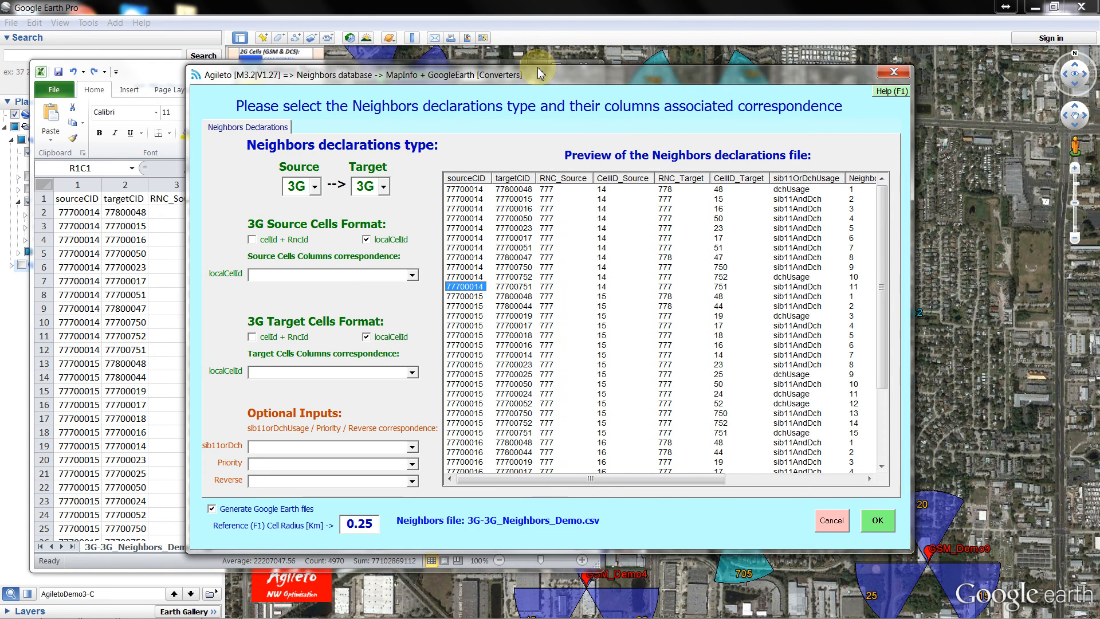
pyautogui.moveTo(538, 73); pyautogui.dragTo(765, 100)
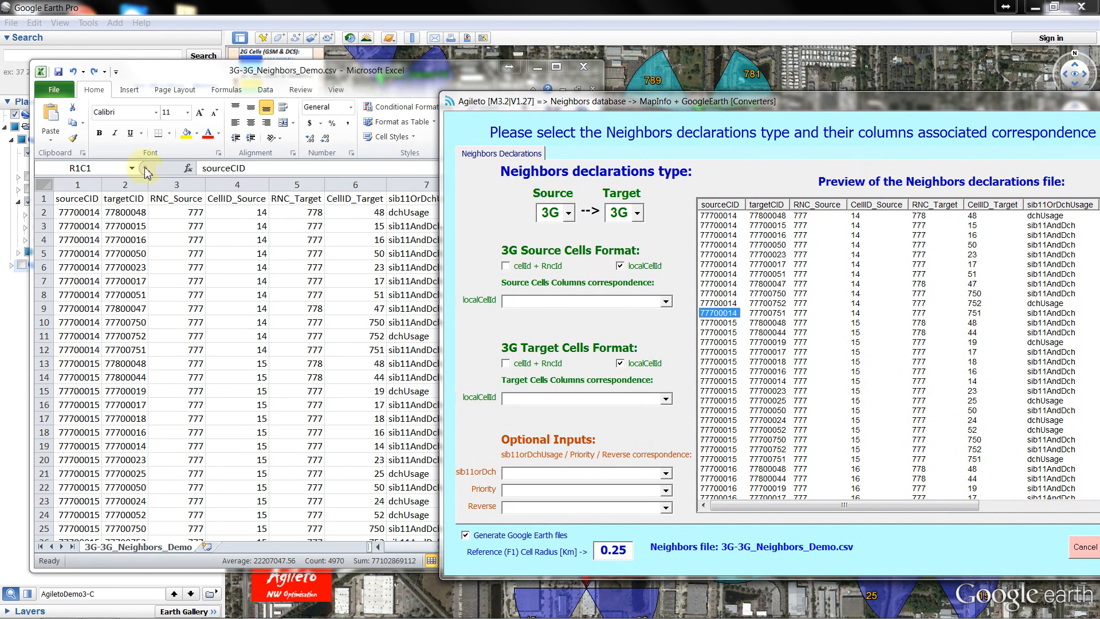
# - Select the sourceCID cells of source cell 77700014 in rows 2 to 12 to examine its neighbor declarations
pyautogui.click(73, 213)
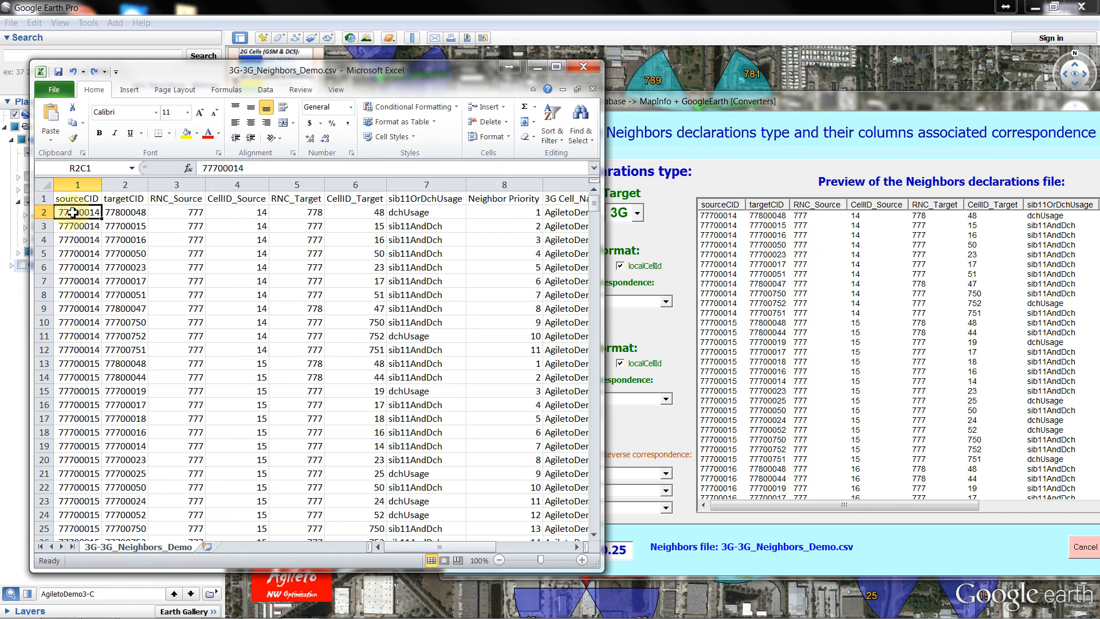
pyautogui.moveTo(73, 214); pyautogui.dragTo(78, 310)
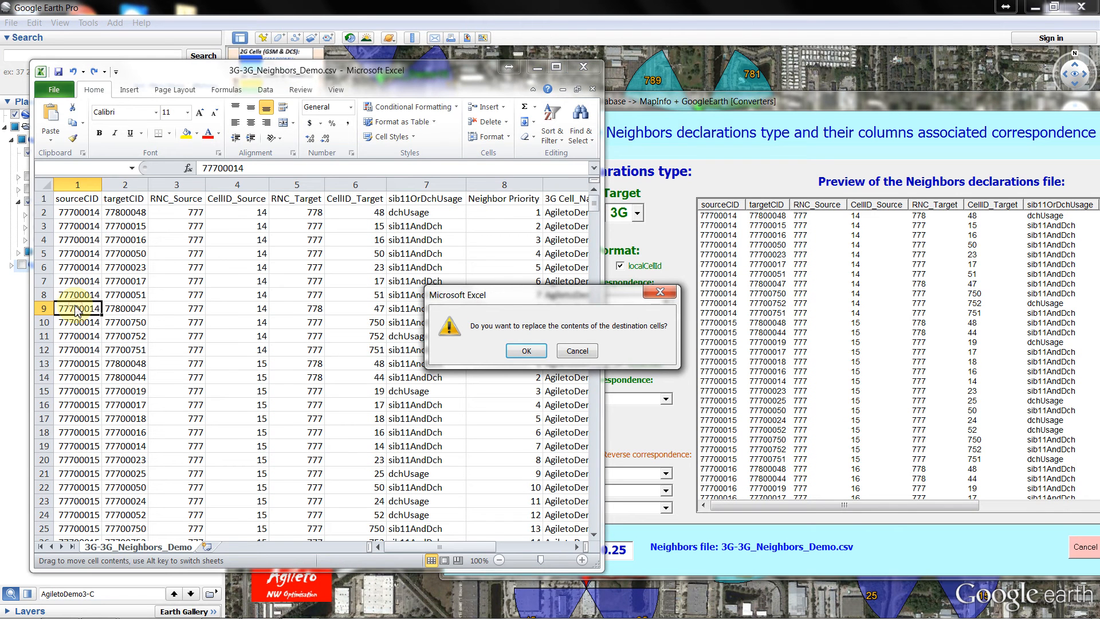
pyautogui.click(577, 351)
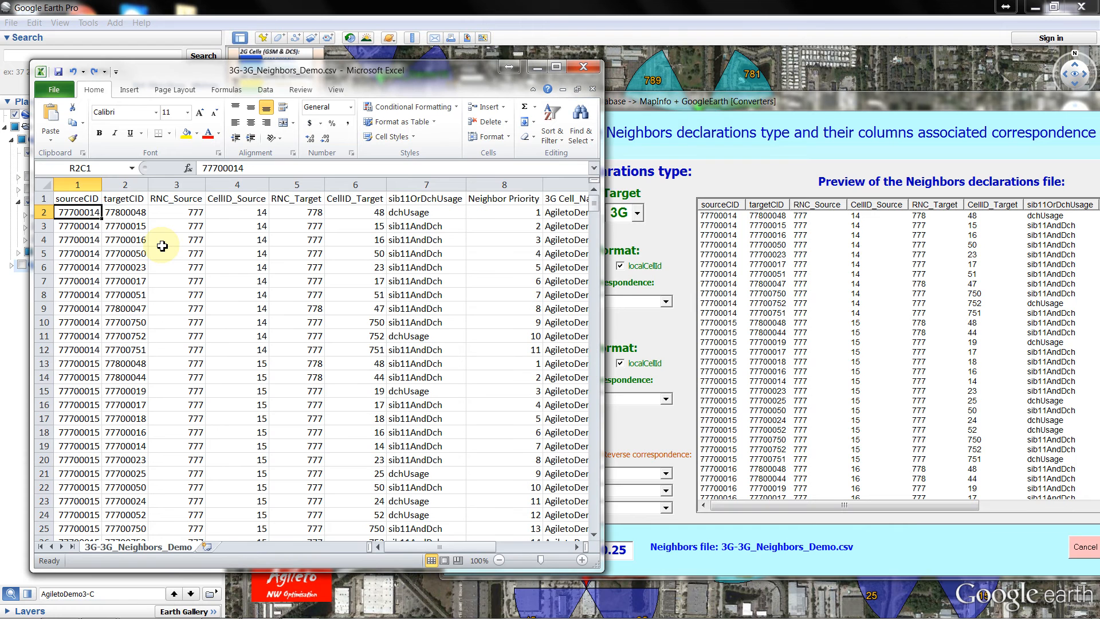
pyautogui.hotkey('shift', 'Down')
pyautogui.hotkey('shift', 'Down')
pyautogui.hotkey('shift', 'Down')
pyautogui.hotkey('shift', 'Down')
pyautogui.hotkey('shift', 'Down')
pyautogui.hotkey('shift', 'Down')
pyautogui.hotkey('shift', 'Down')
pyautogui.hotkey('shift', 'Down')
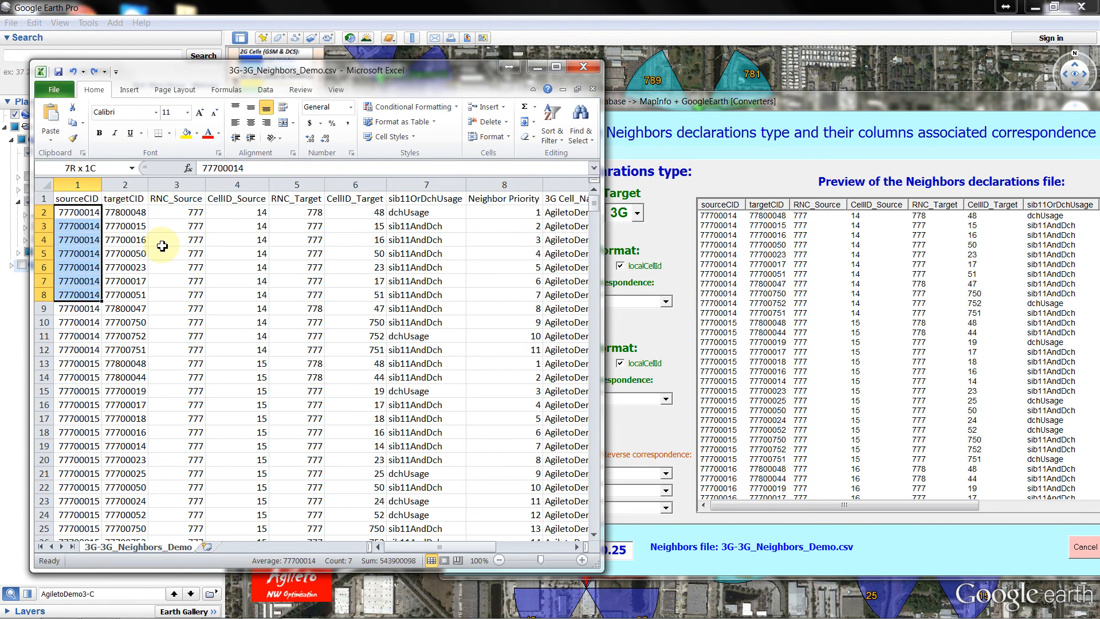
pyautogui.hotkey('shift', 'Down')
pyautogui.hotkey('shift', 'Down')
pyautogui.hotkey('shift', 'Down')
pyautogui.hotkey('shift', 'Up')
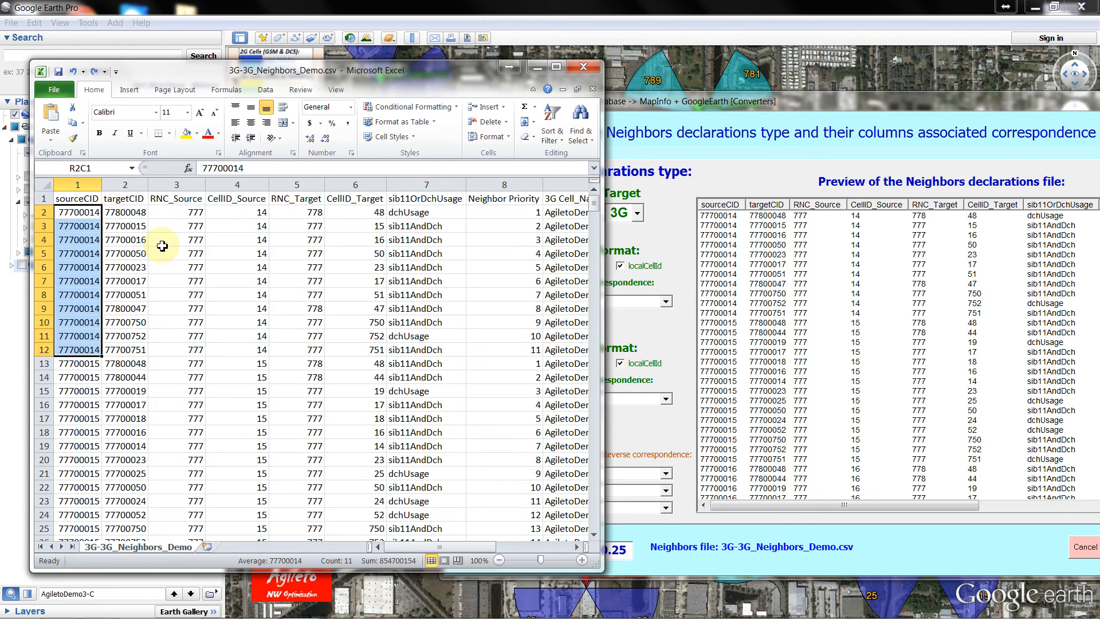
# - Extend the selection to the targetCID cells in rows 2 to 12 to examine the target cells, and minimize the Excel window
pyautogui.hotkey('shift', 'Right')
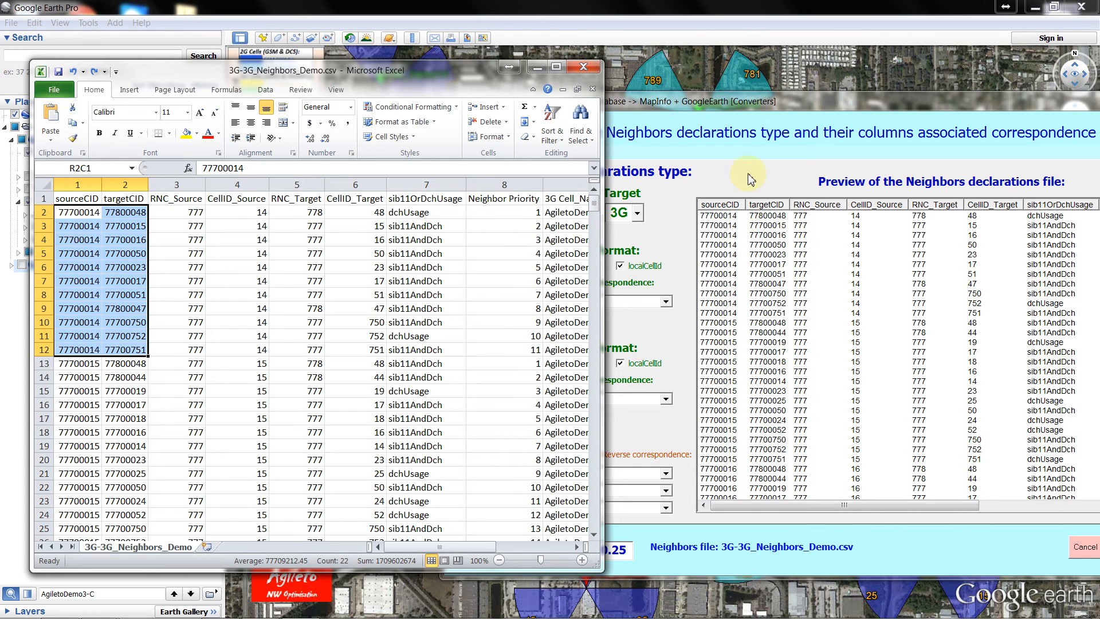
pyautogui.click(757, 108)
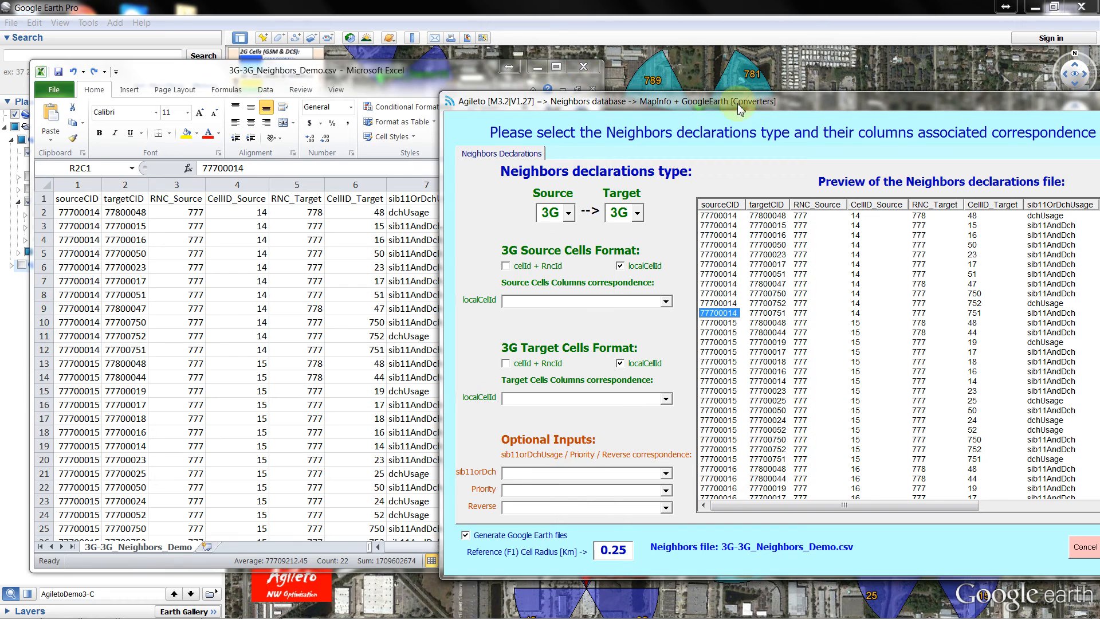
pyautogui.click(536, 67)
# - Minimize Google Earth and move the Agileto converter window to the middle of the desktop so the whole form is visible
pyautogui.moveTo(725, 102); pyautogui.dragTo(687, 106)
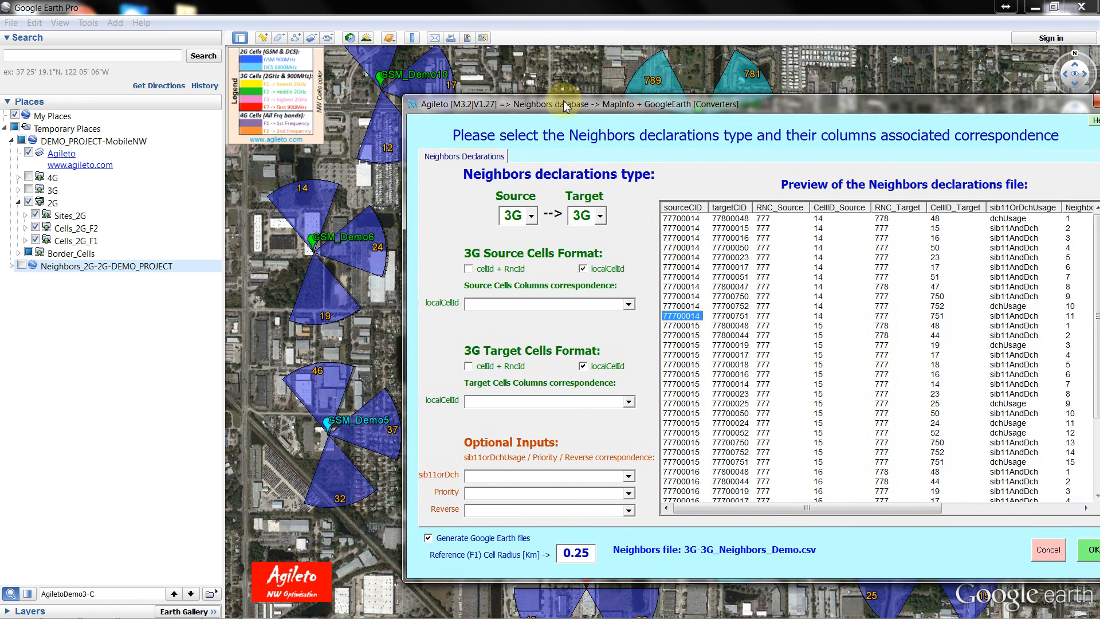
pyautogui.click(507, 98)
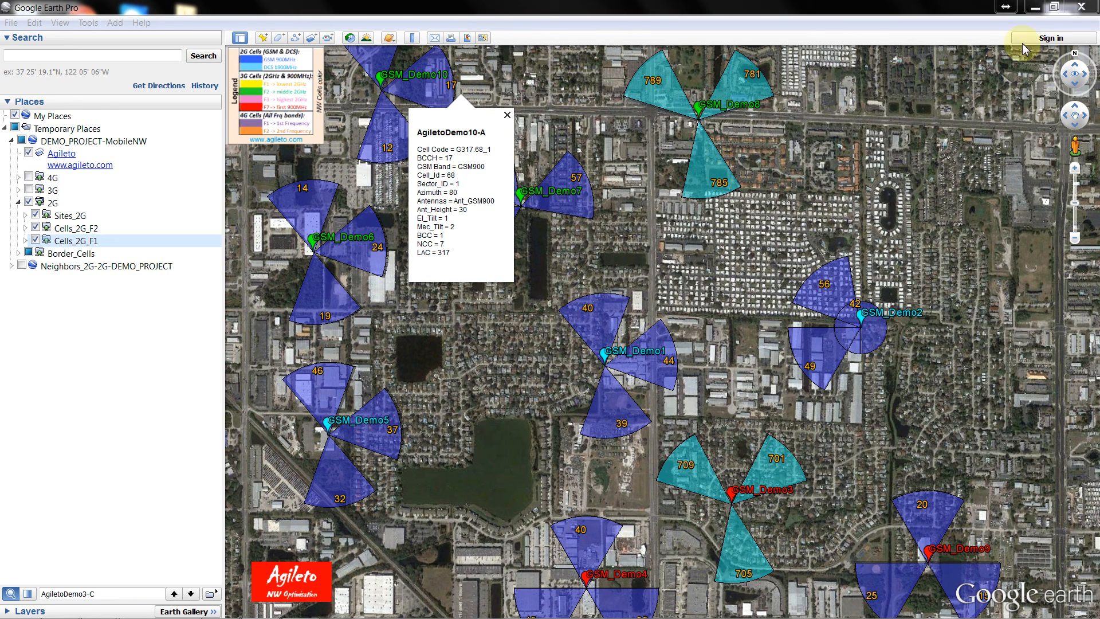
pyautogui.moveTo(515, 615)
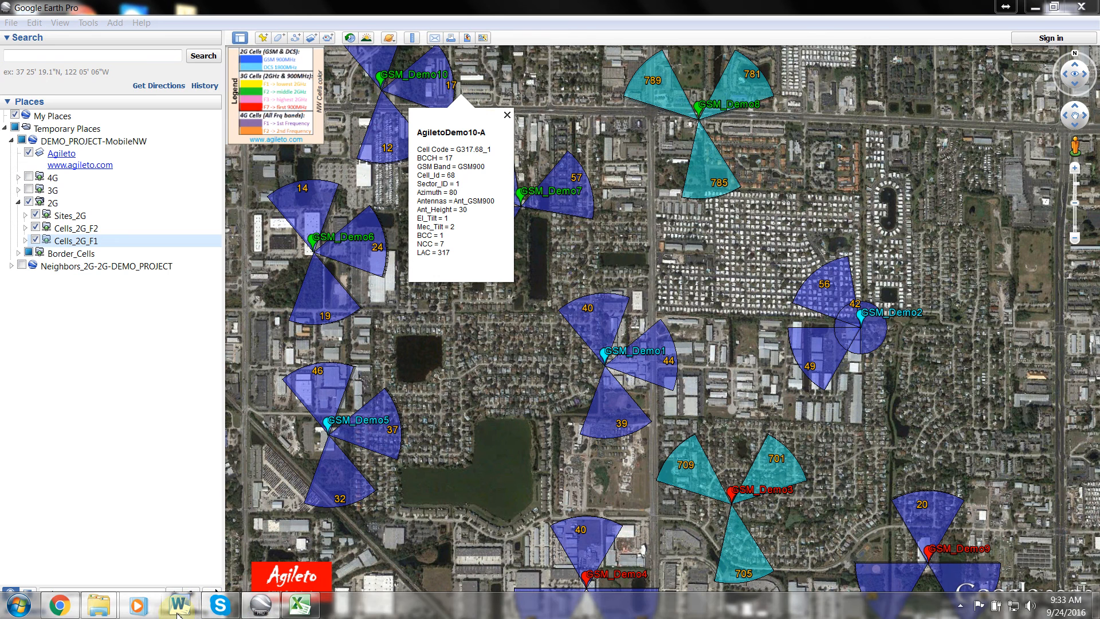
pyautogui.click(1034, 8)
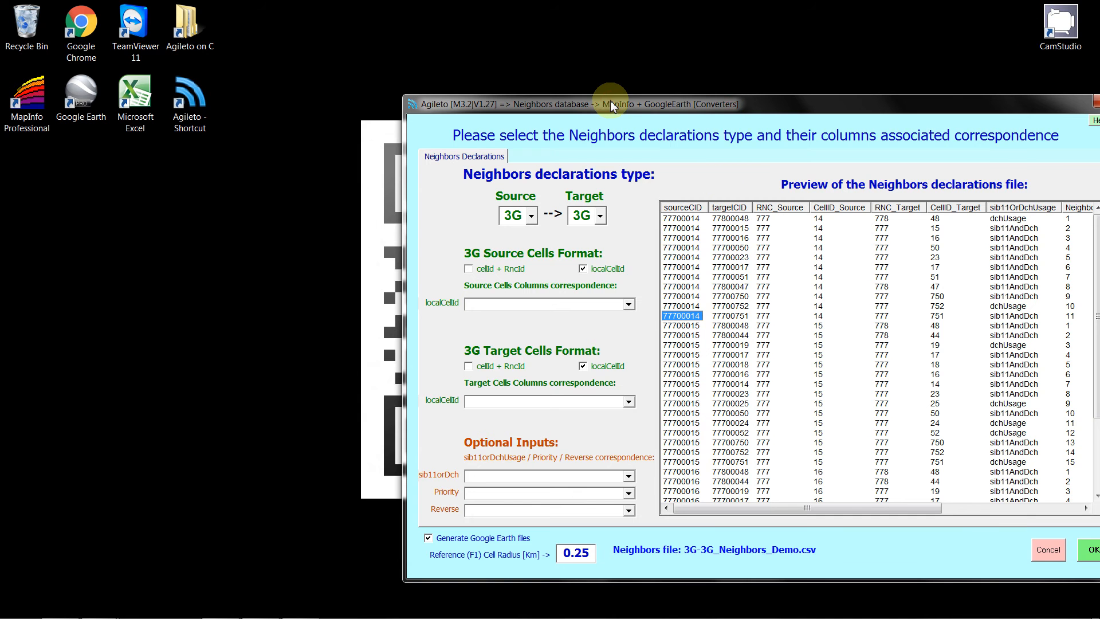
pyautogui.moveTo(608, 107); pyautogui.dragTo(404, 98)
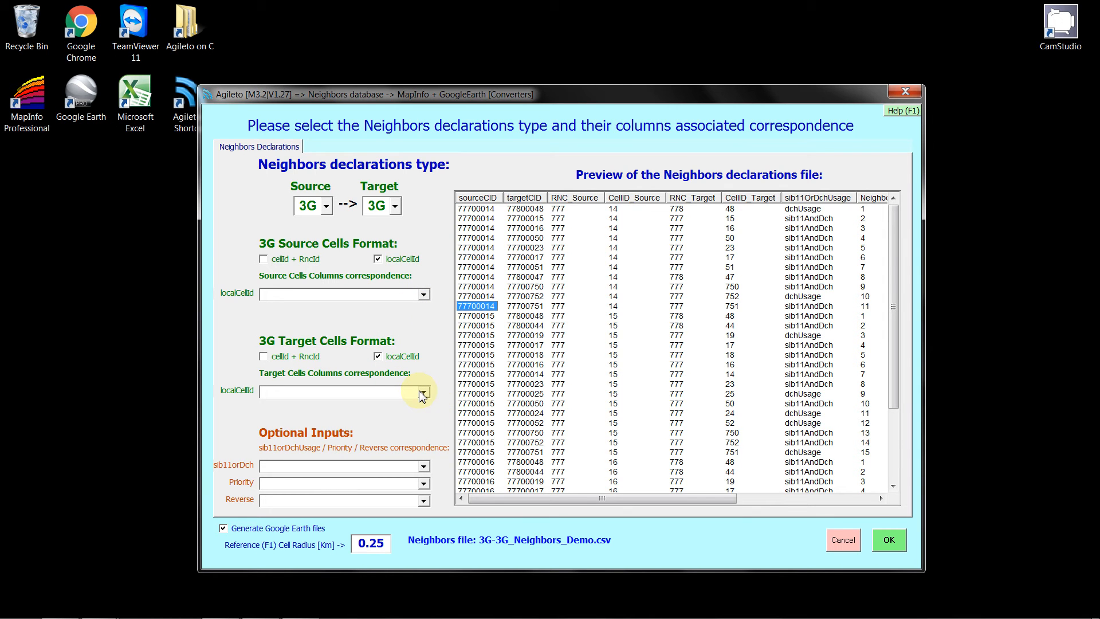
# - Set the 3G source cells format to cellId + RncId, with cellId mapped to CellID_Source and RncId to RNC_Source
pyautogui.click(264, 262)
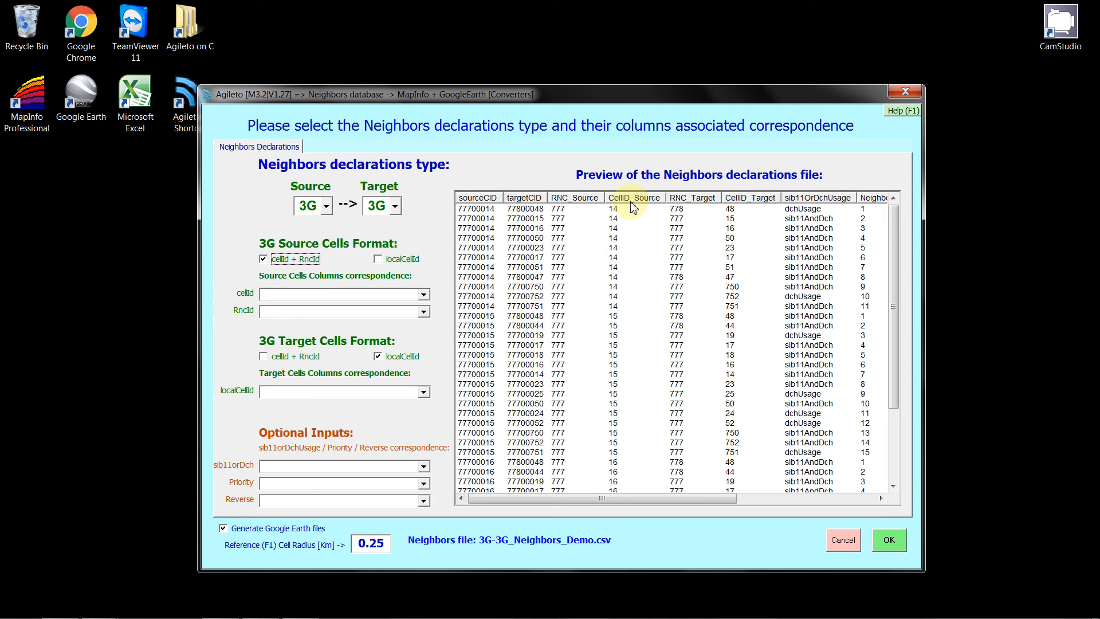
pyautogui.click(424, 294)
pyautogui.click(391, 342)
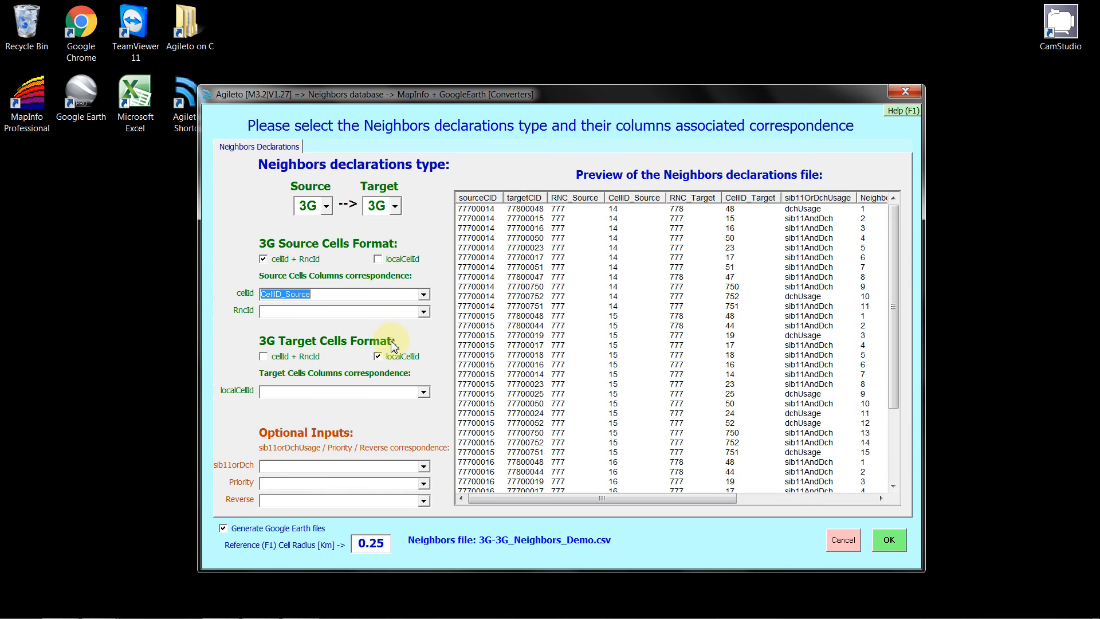
pyautogui.click(424, 312)
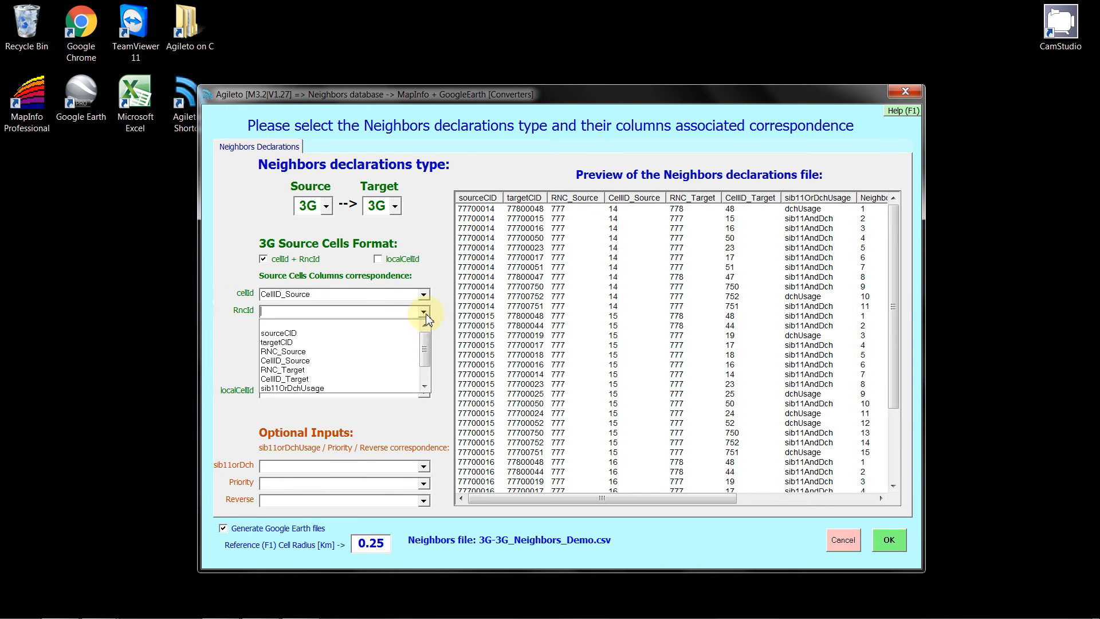
pyautogui.click(399, 359)
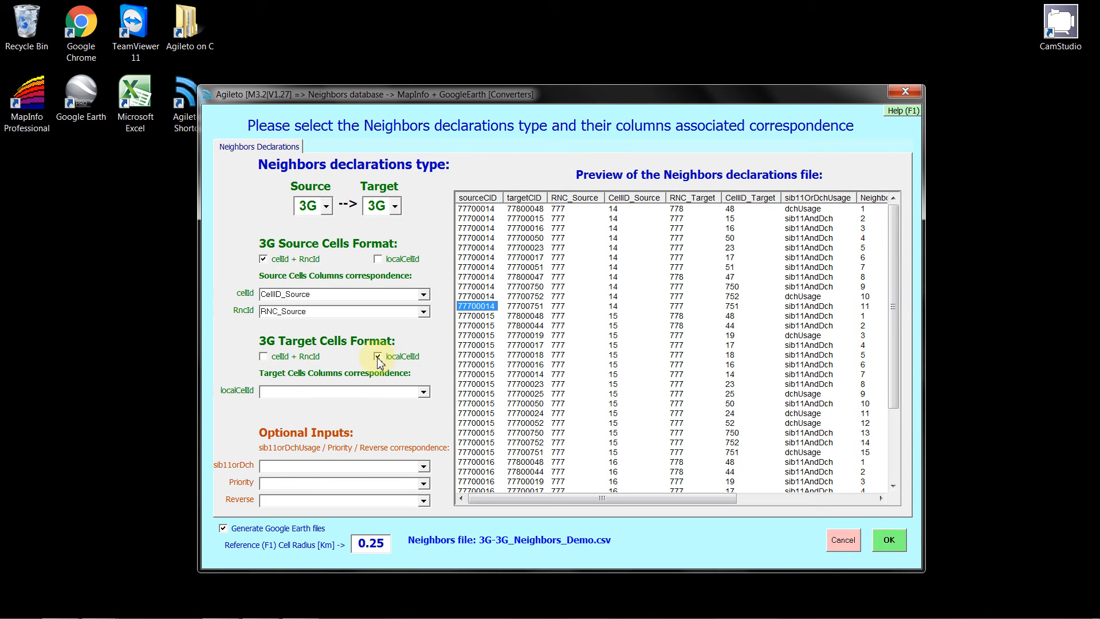
# - Set the 3G target cells format to cellId + RncId, with cellId mapped to CellID_Target and RncId to RNC_Target
pyautogui.click(263, 356)
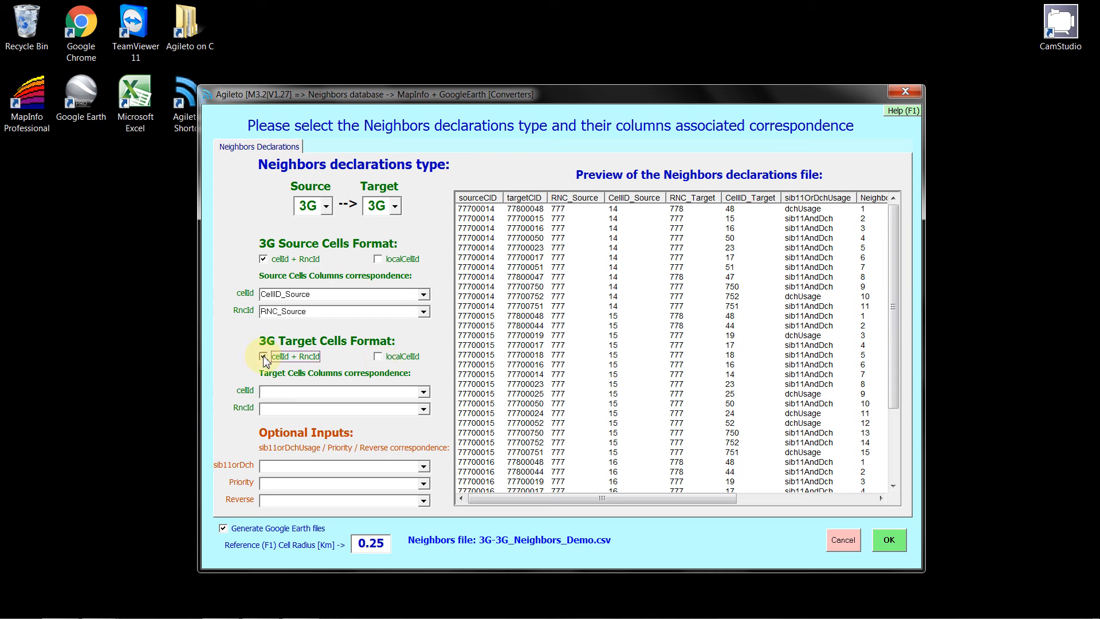
pyautogui.click(423, 392)
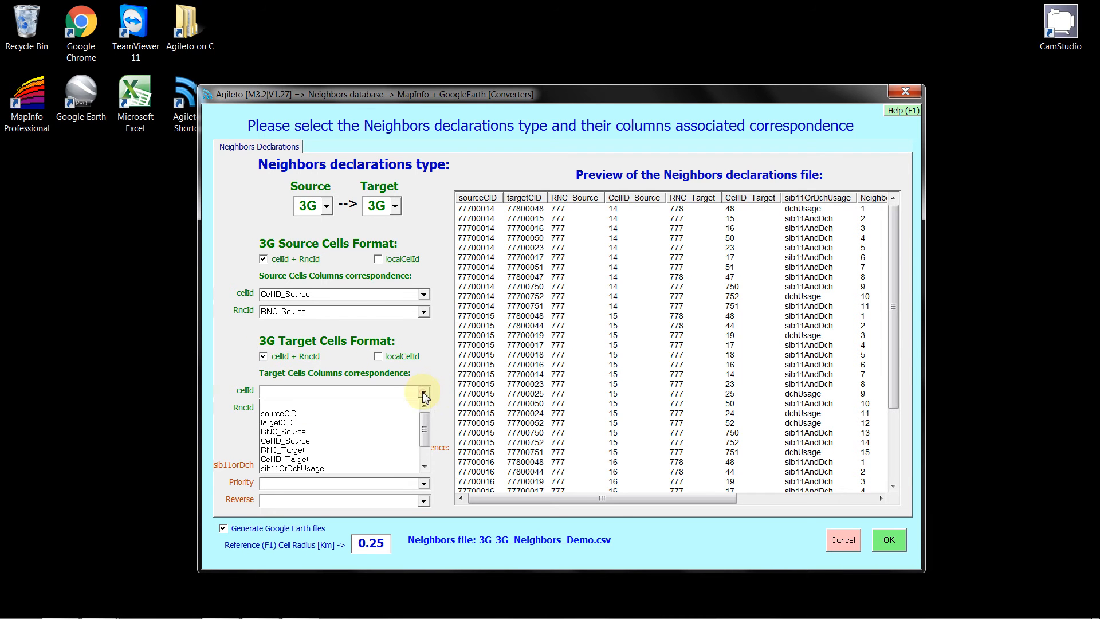
pyautogui.click(381, 461)
pyautogui.click(424, 409)
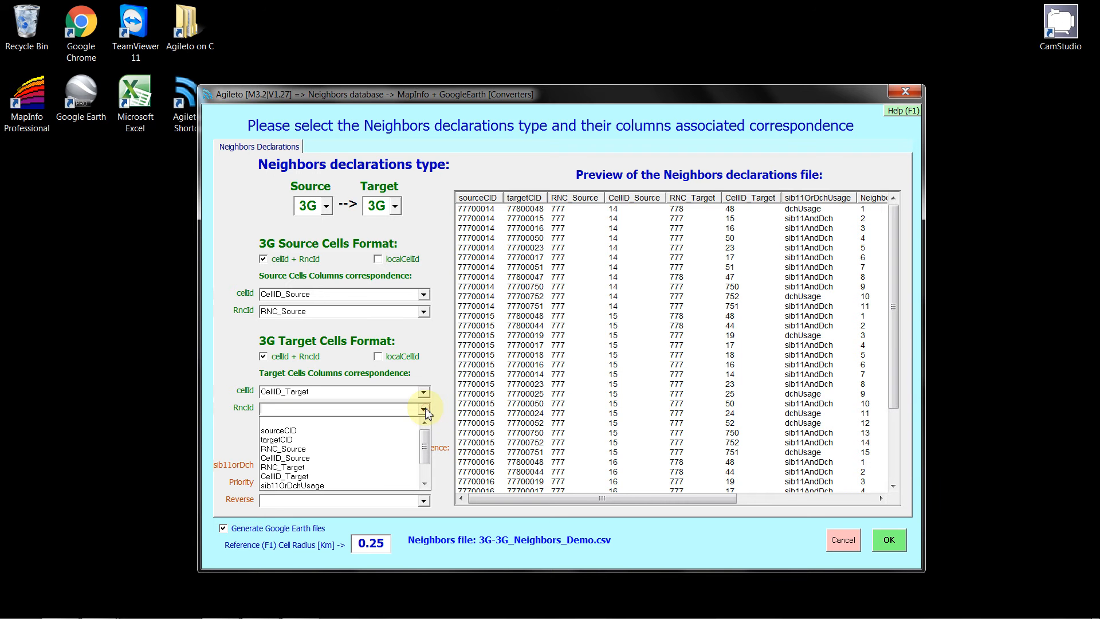
pyautogui.click(395, 469)
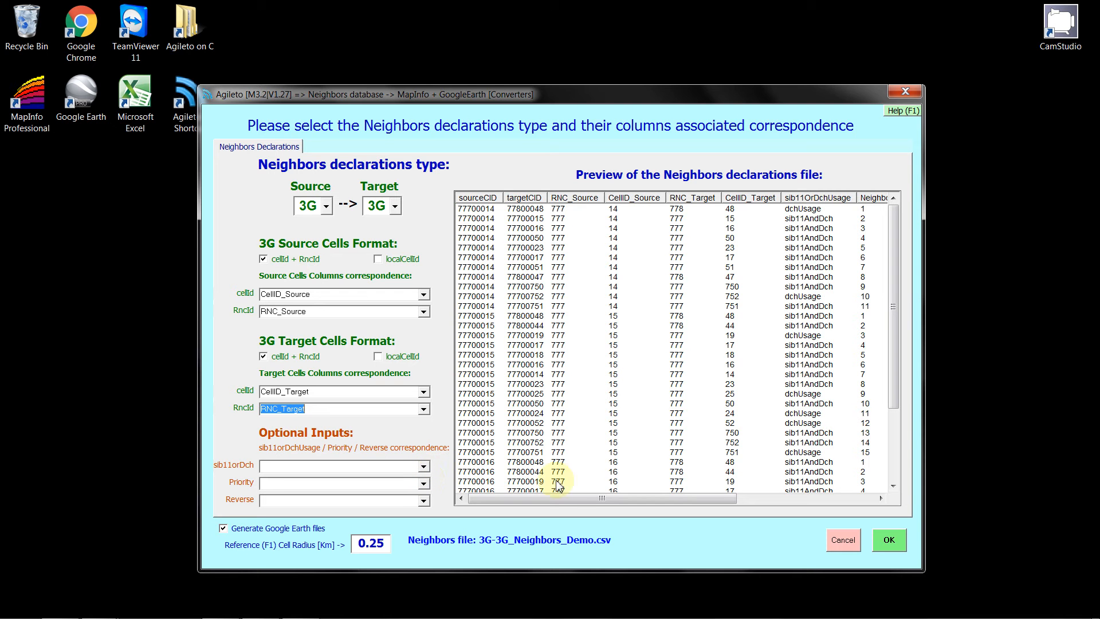
# - Map the optional sib11orDch input to sib11OrDchUsage and Priority to Neighbor Priority, and run the neighbors conversion
pyautogui.moveTo(586, 500); pyautogui.dragTo(738, 510)
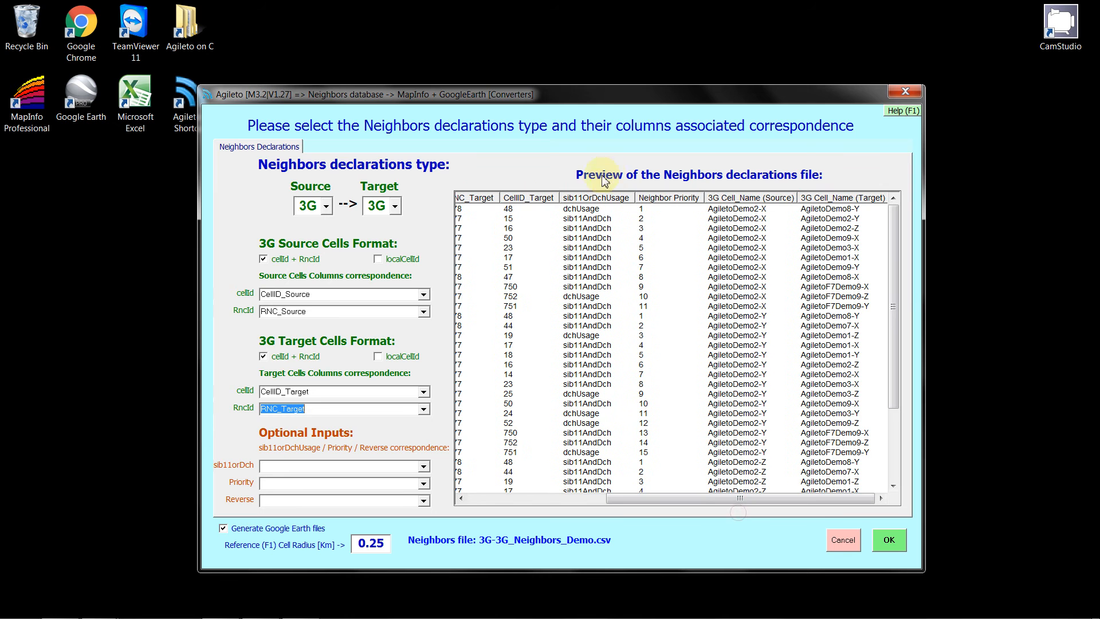
pyautogui.click(664, 198)
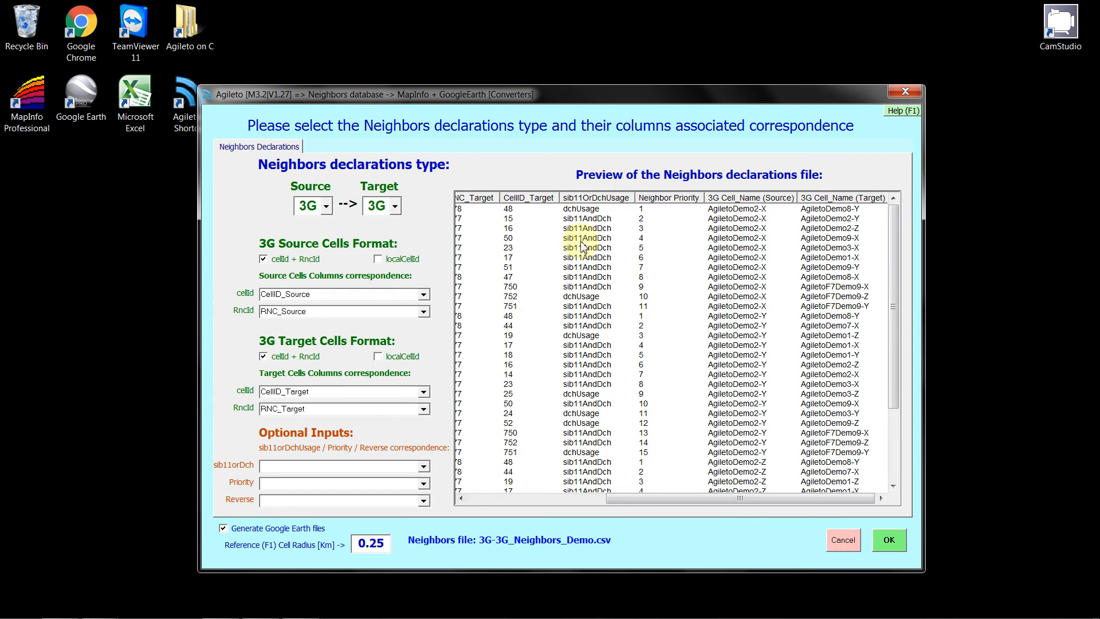
pyautogui.click(423, 466)
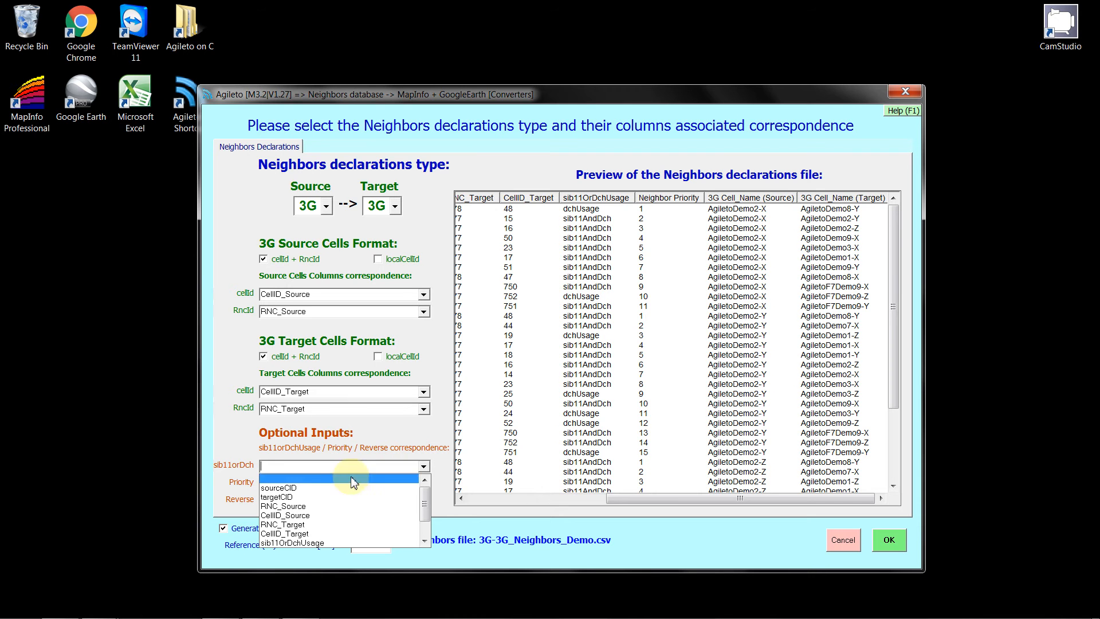
pyautogui.click(296, 542)
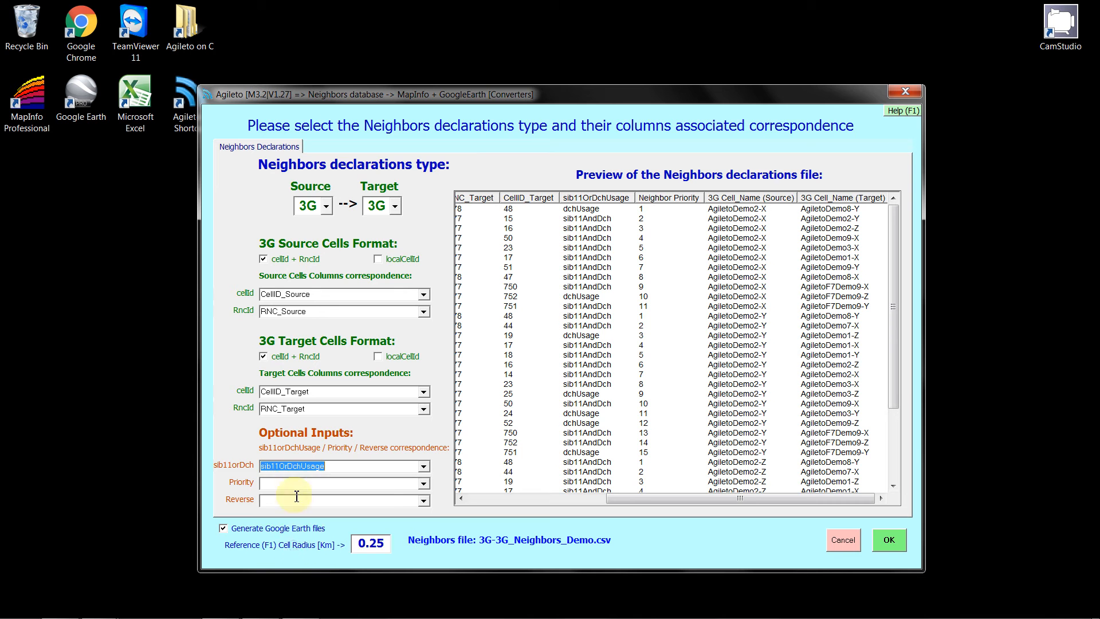
pyautogui.click(424, 484)
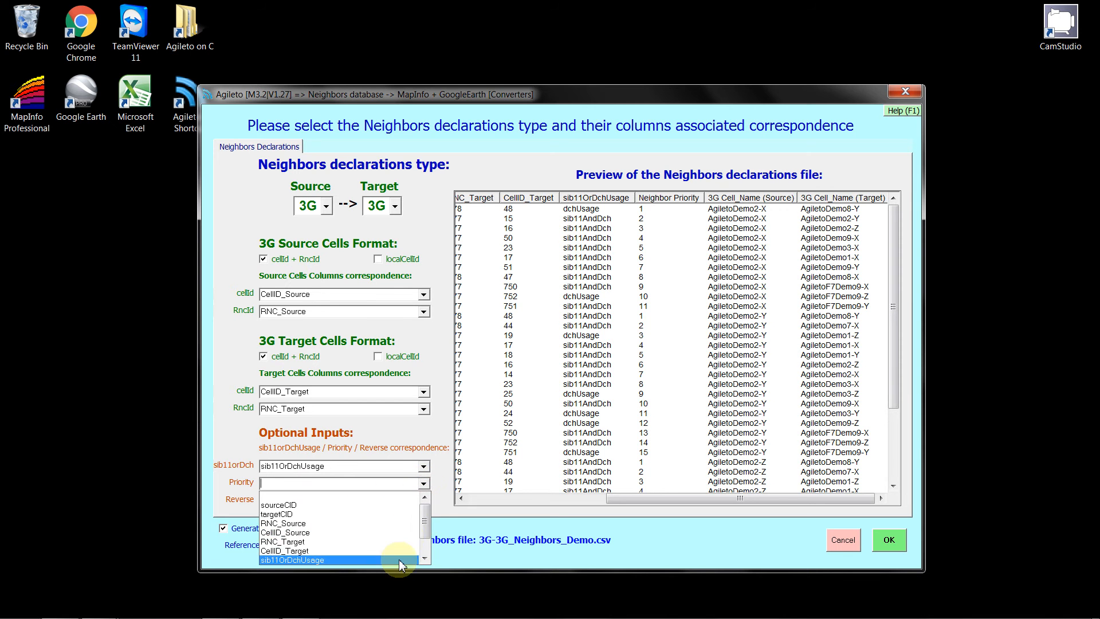
pyautogui.moveTo(428, 523); pyautogui.dragTo(428, 534)
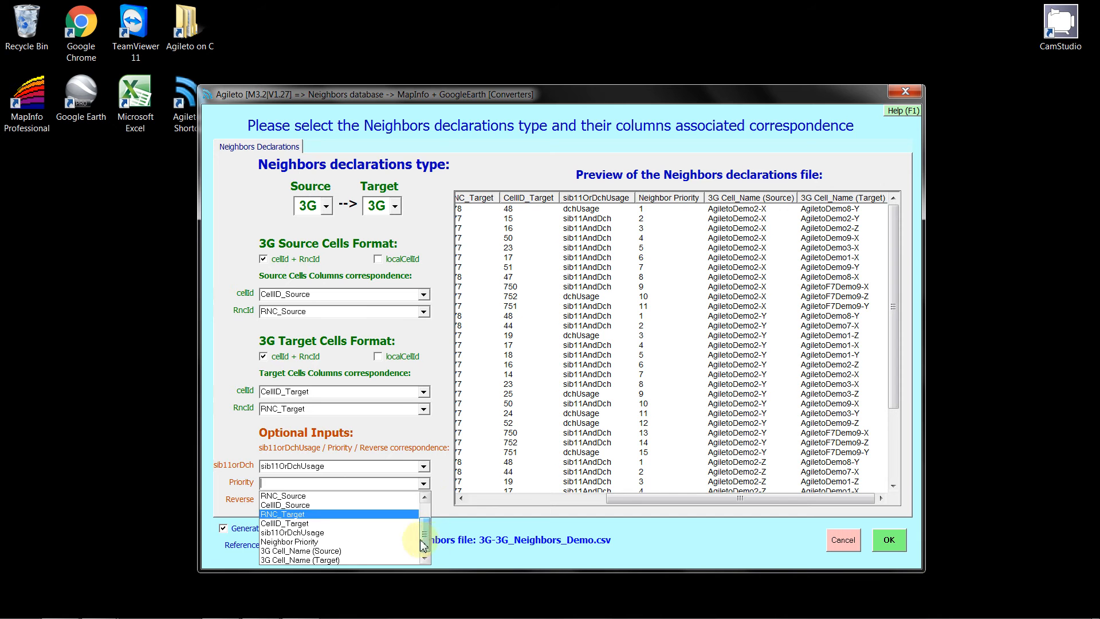
pyautogui.click(331, 541)
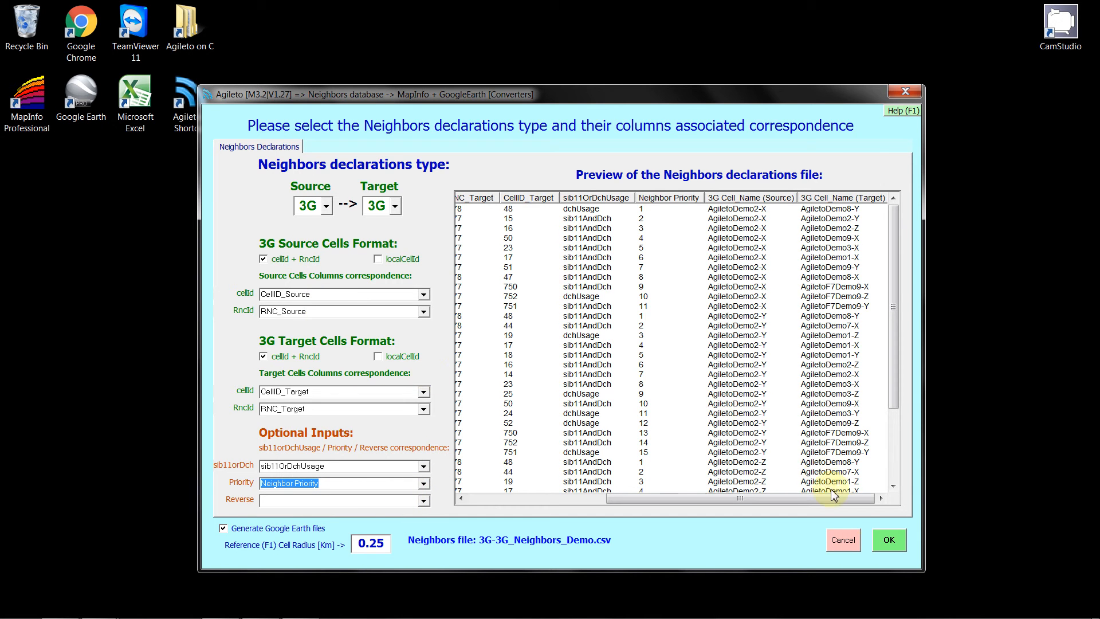
pyautogui.click(888, 541)
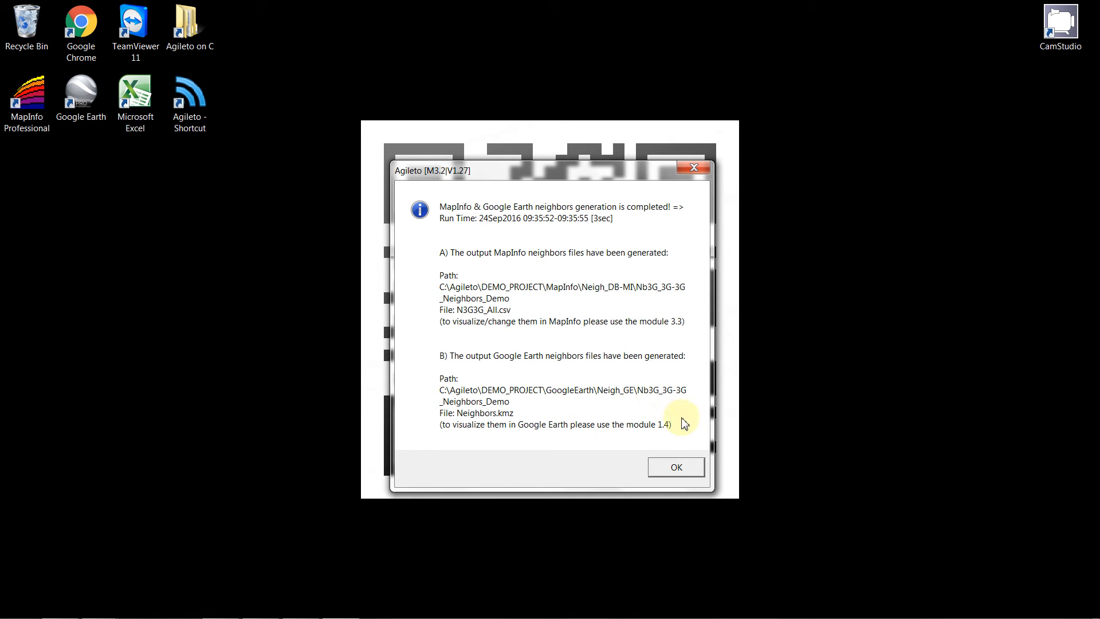
pyautogui.click(677, 467)
# - Start Agileto's Database and GIS module 1.4, View Active database / MapInfo / GoogleEarth representation(s)
pyautogui.click(35, 44)
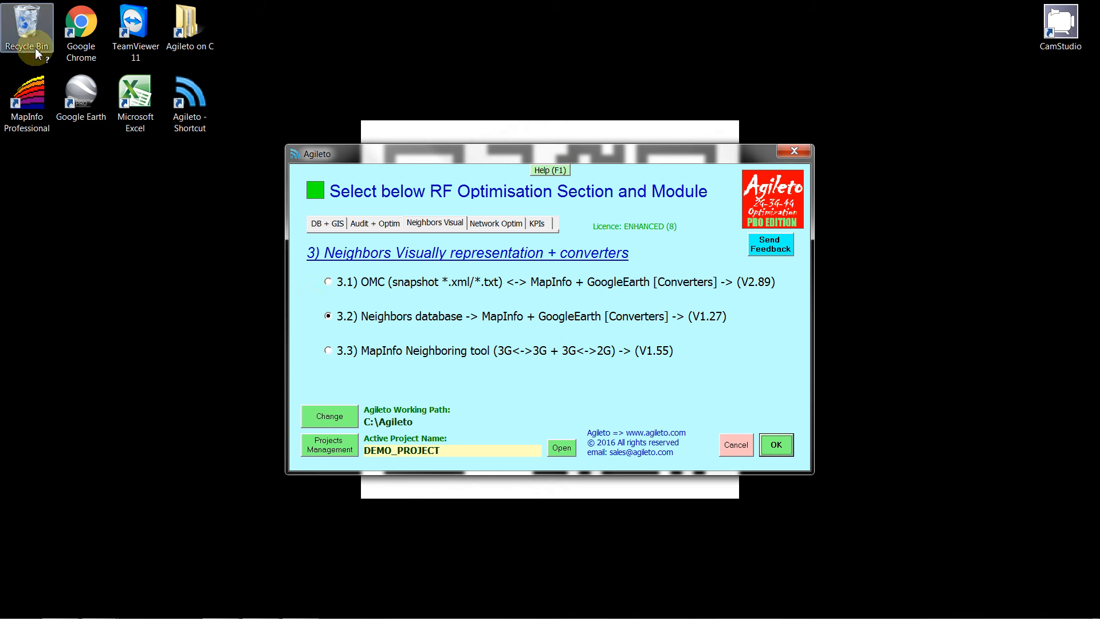
pyautogui.click(329, 230)
pyautogui.click(335, 387)
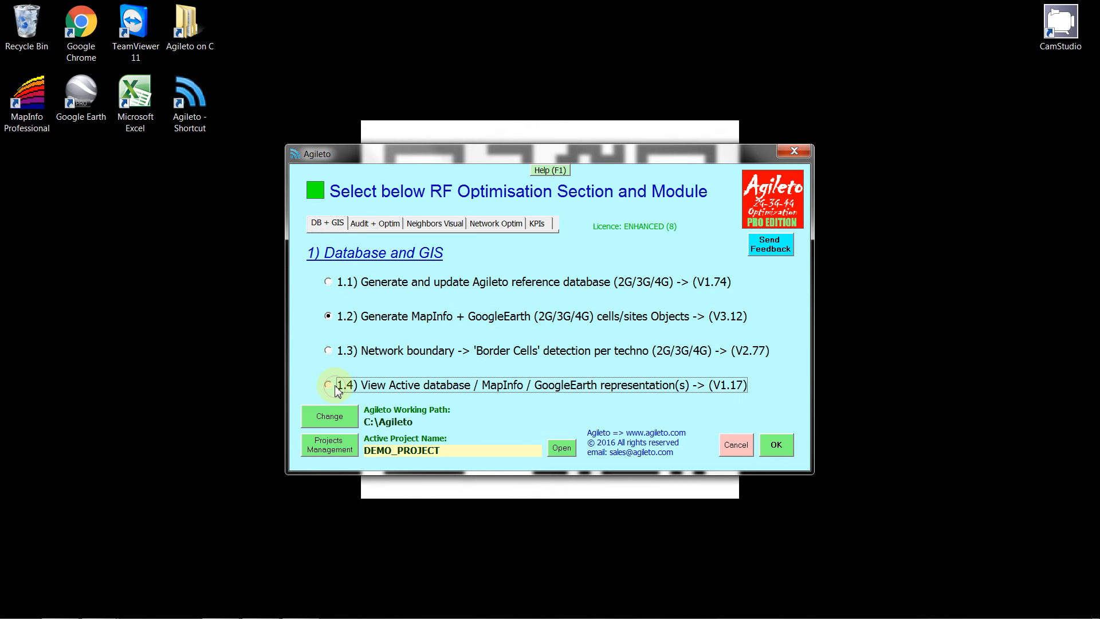
pyautogui.click(778, 445)
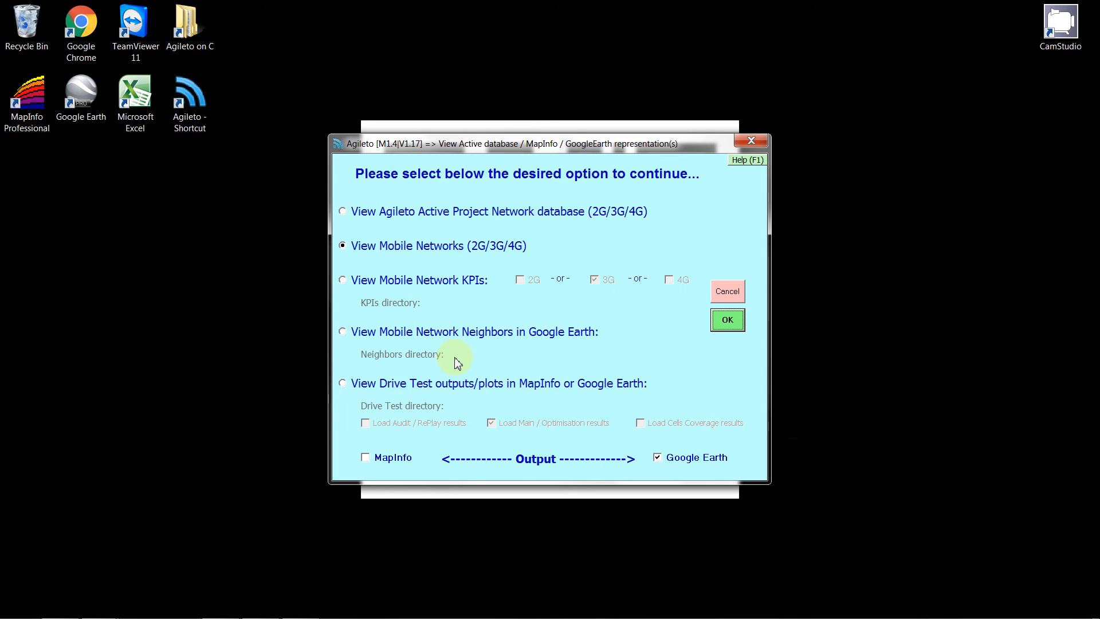
# - View the mobile network neighbors in Google Earth using the Nb3G_3G-3G_Neighbors_Demo neighbors directory
pyautogui.click(439, 335)
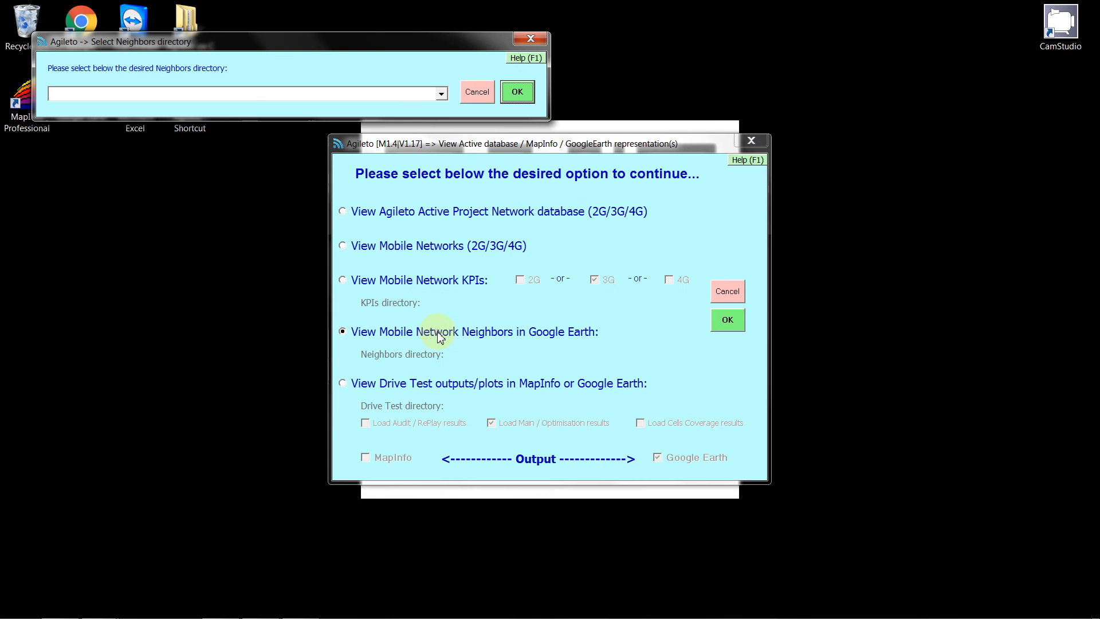
pyautogui.click(442, 95)
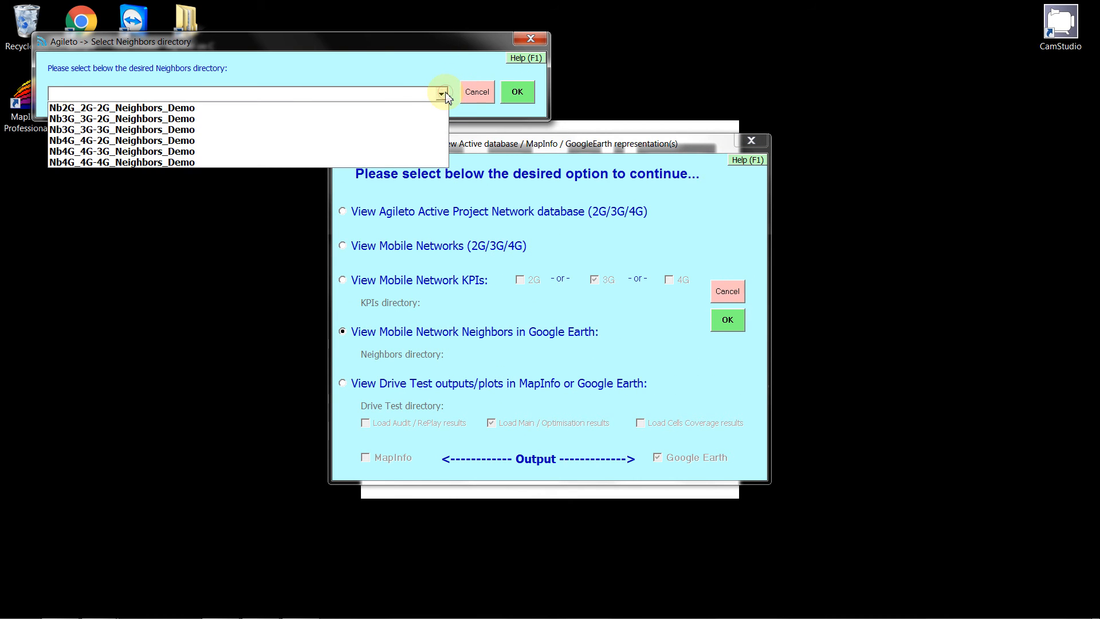
pyautogui.click(335, 136)
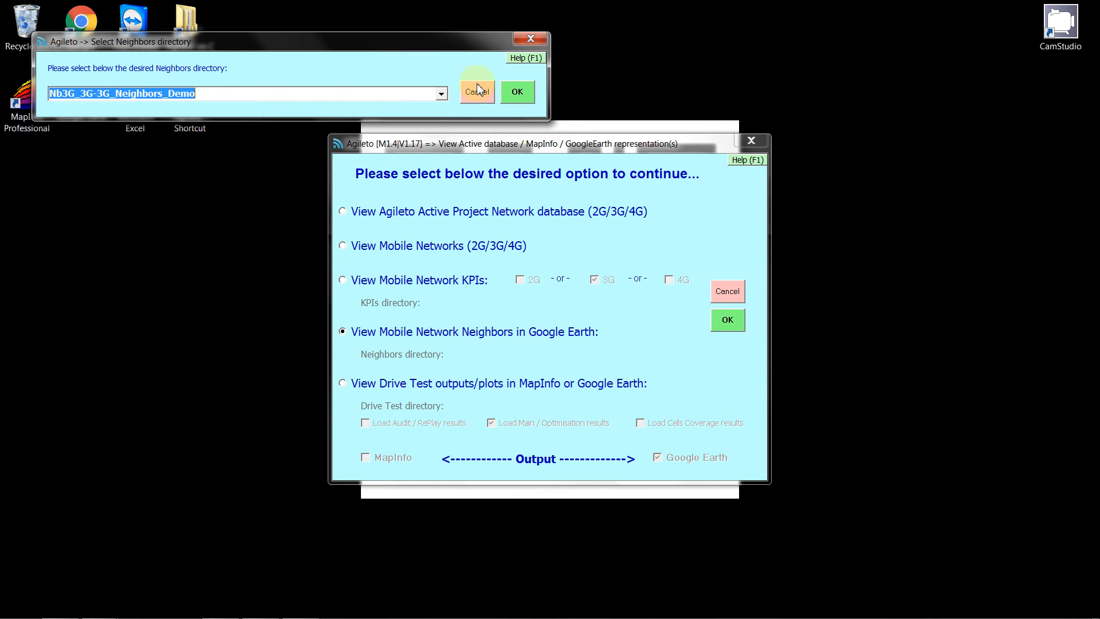
pyautogui.click(518, 92)
pyautogui.click(727, 319)
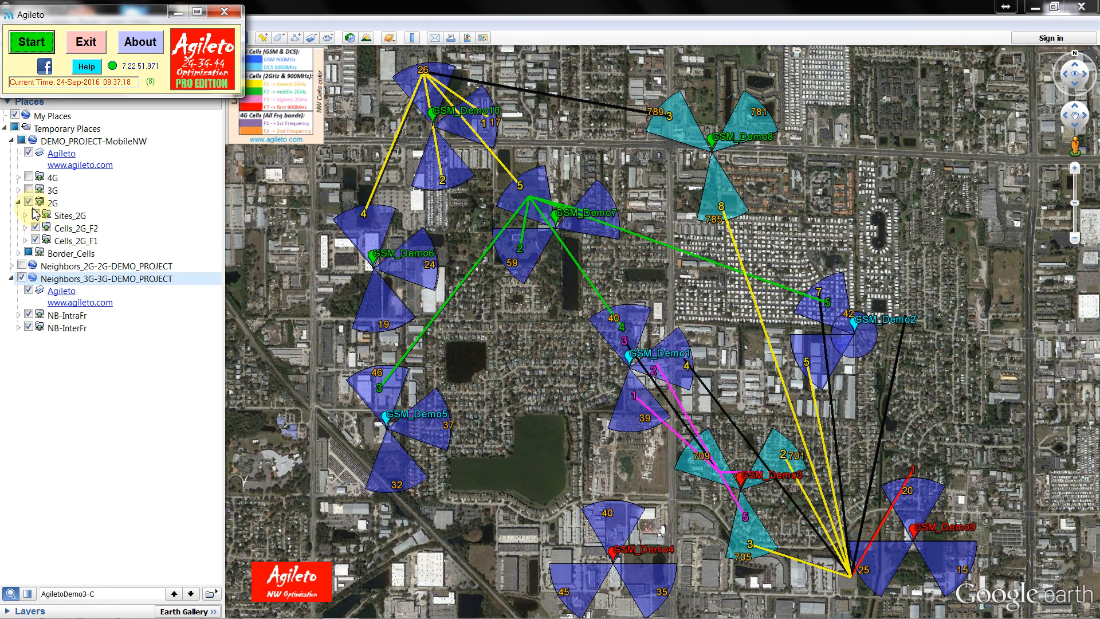
# - Hide the 2G layer in Google Earth and show the Cells_3G_F1 cells of the 3G network
pyautogui.click(29, 203)
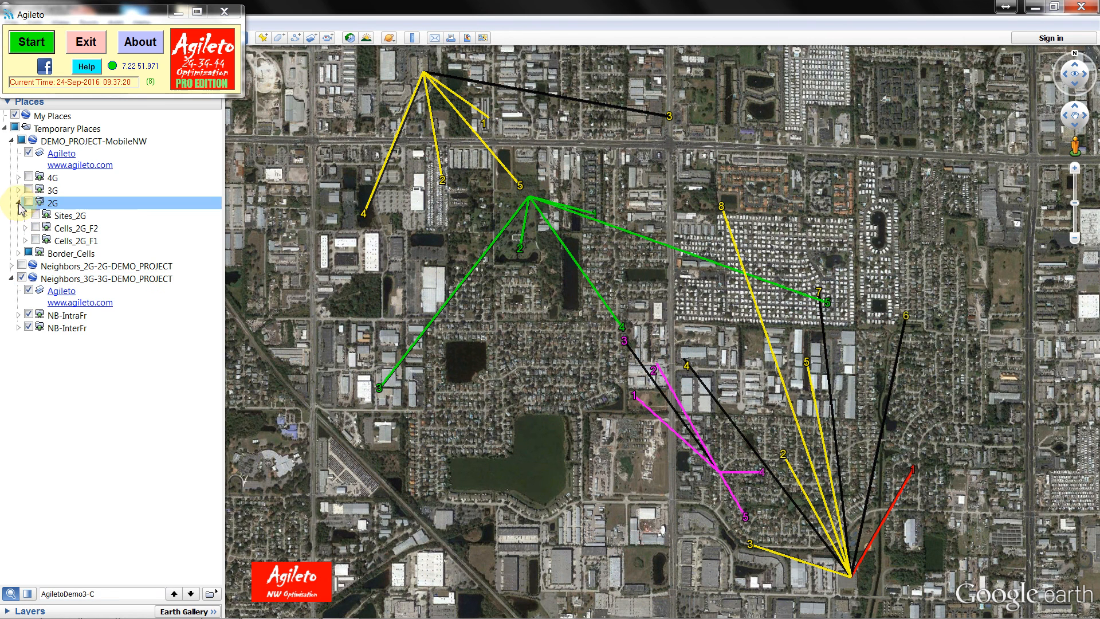
pyautogui.click(18, 190)
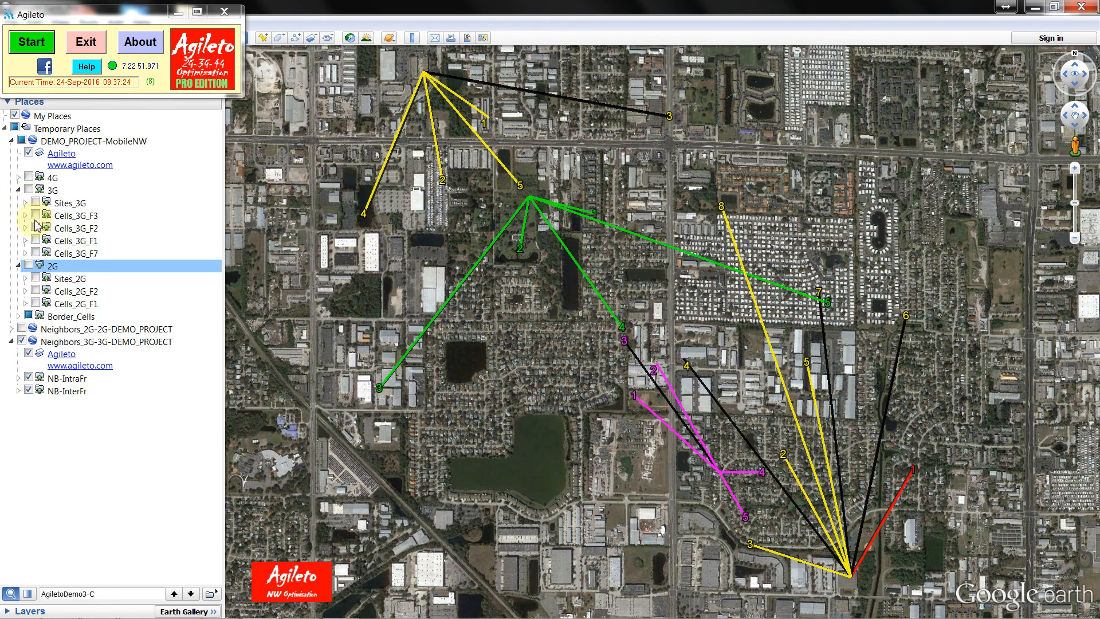
pyautogui.click(35, 241)
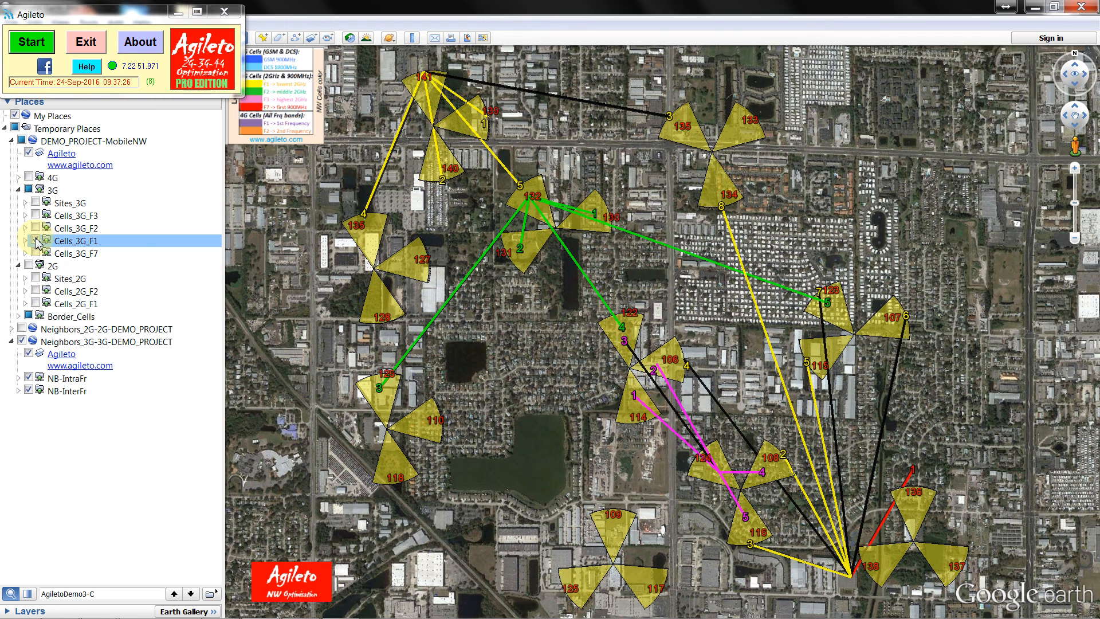
# - Hide all 3G-3G neighbors and show only the Cells3G_F1_NIntraFr layer of the intra-frequency neighbors
pyautogui.click(22, 342)
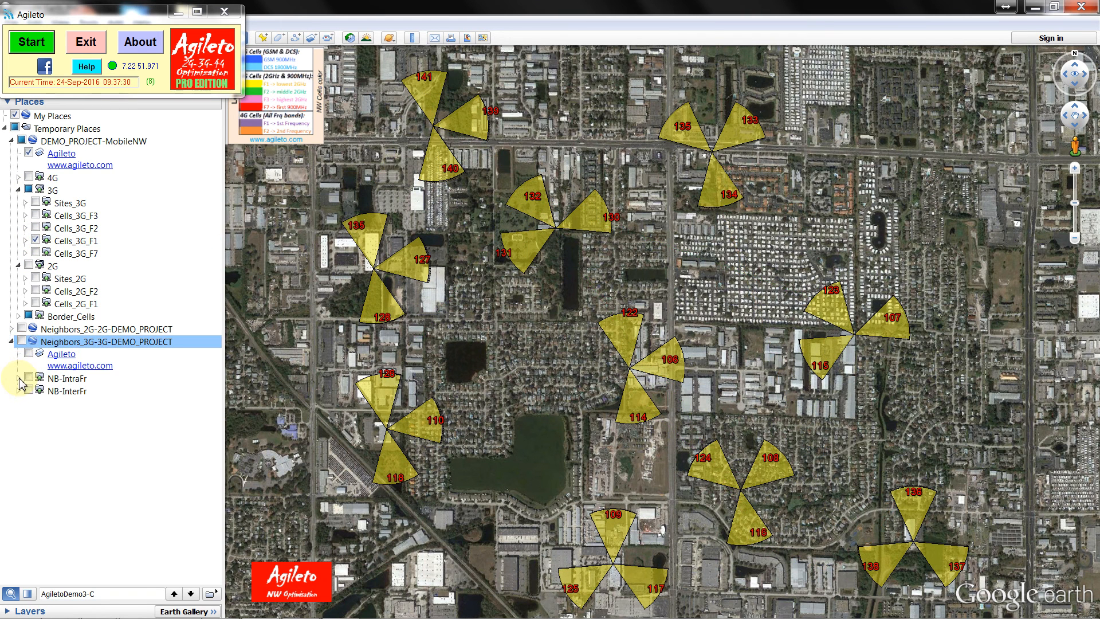
pyautogui.click(19, 378)
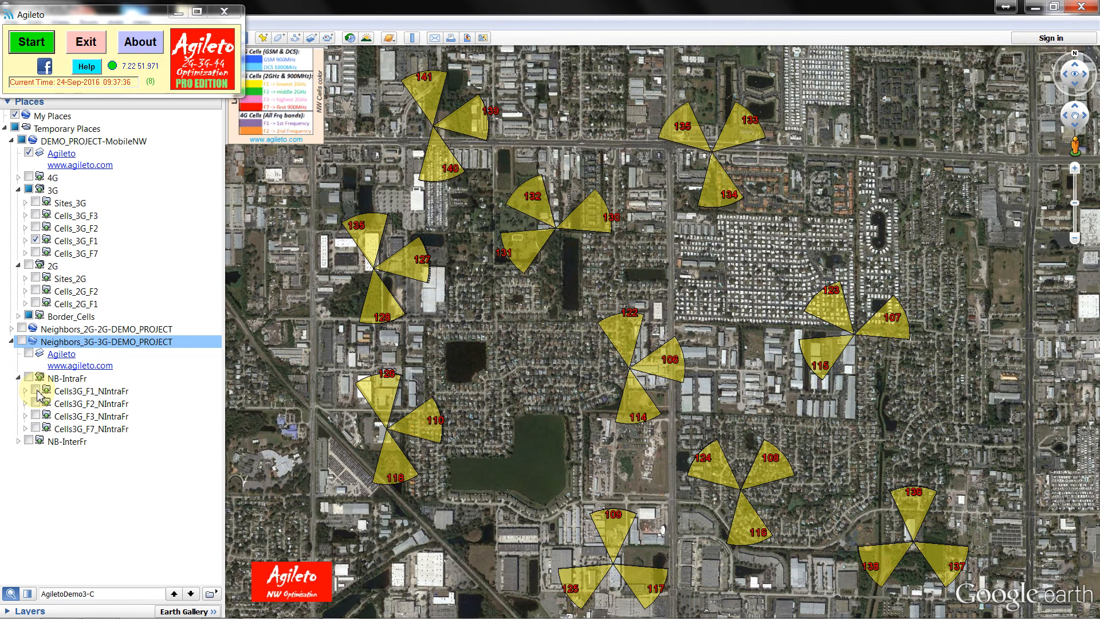
pyautogui.click(36, 391)
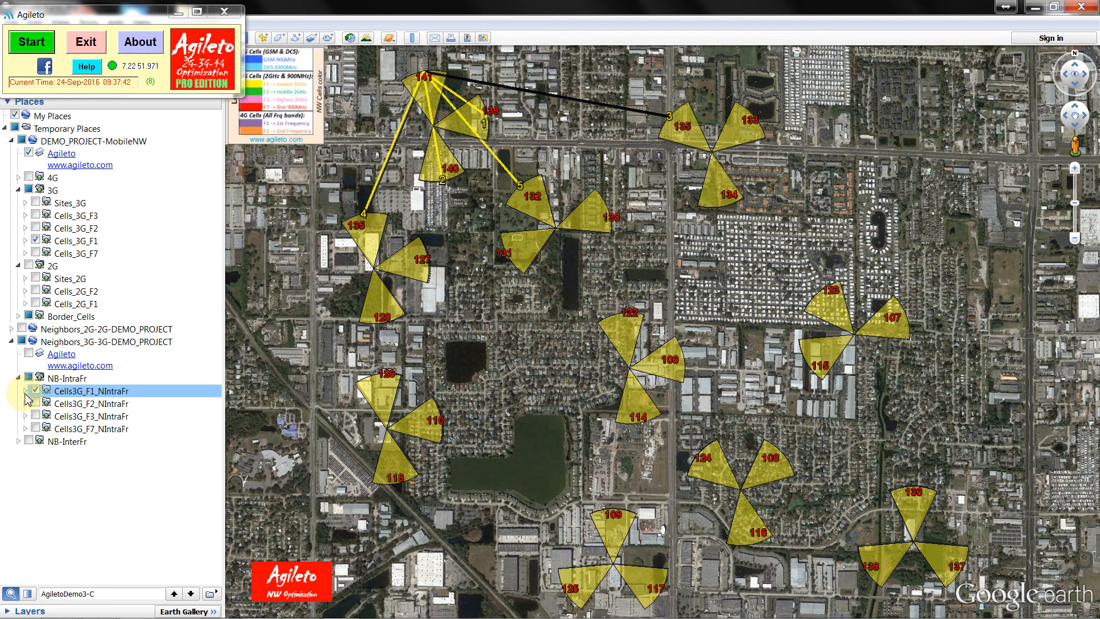
# - Expand Cells3G_F1_NIntraFr down to its cell list and display the neighbors of AgiletoDemo2-X
pyautogui.click(25, 391)
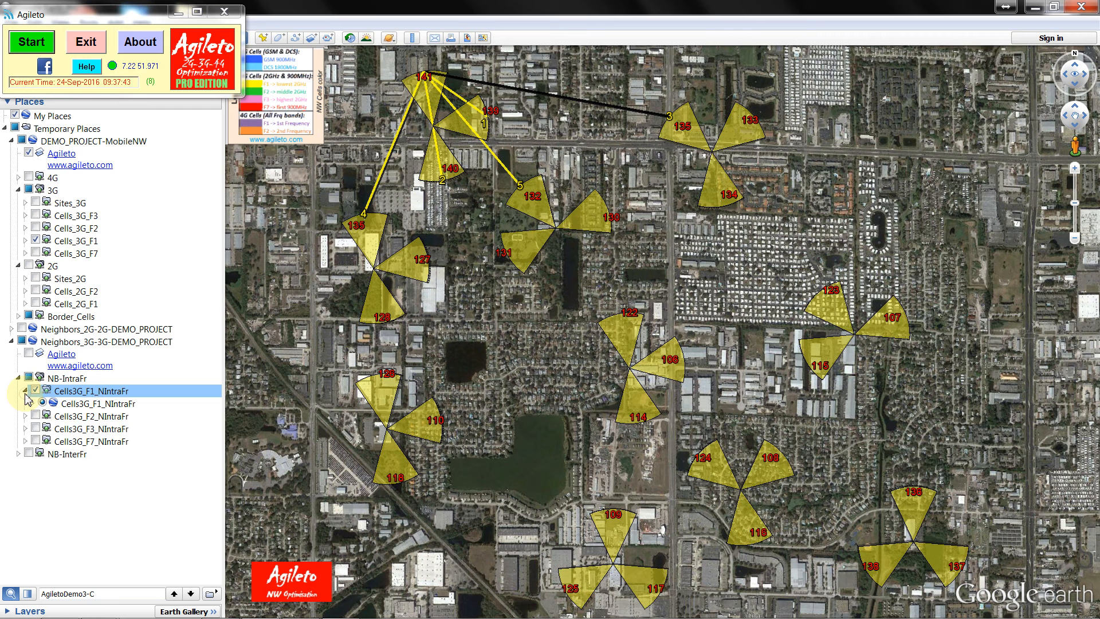
pyautogui.click(32, 404)
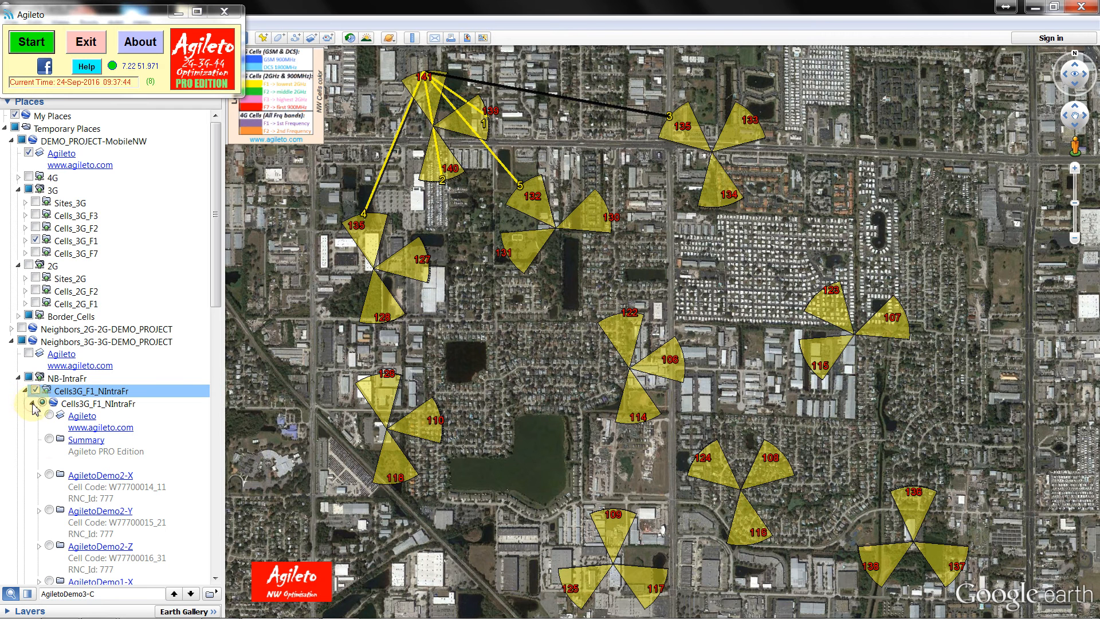
pyautogui.click(50, 475)
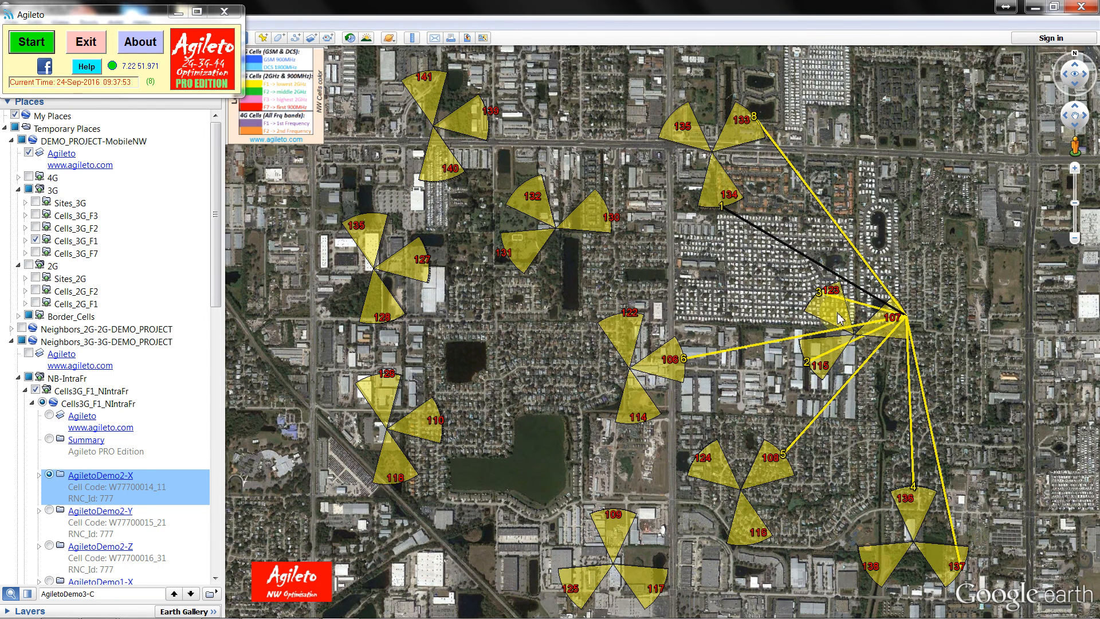
# - Inspect the details of AgiletoDemo2-X's neighbor lines 1, 6 and 5, highlighting the dchUsage value and the source cell name
pyautogui.click(751, 226)
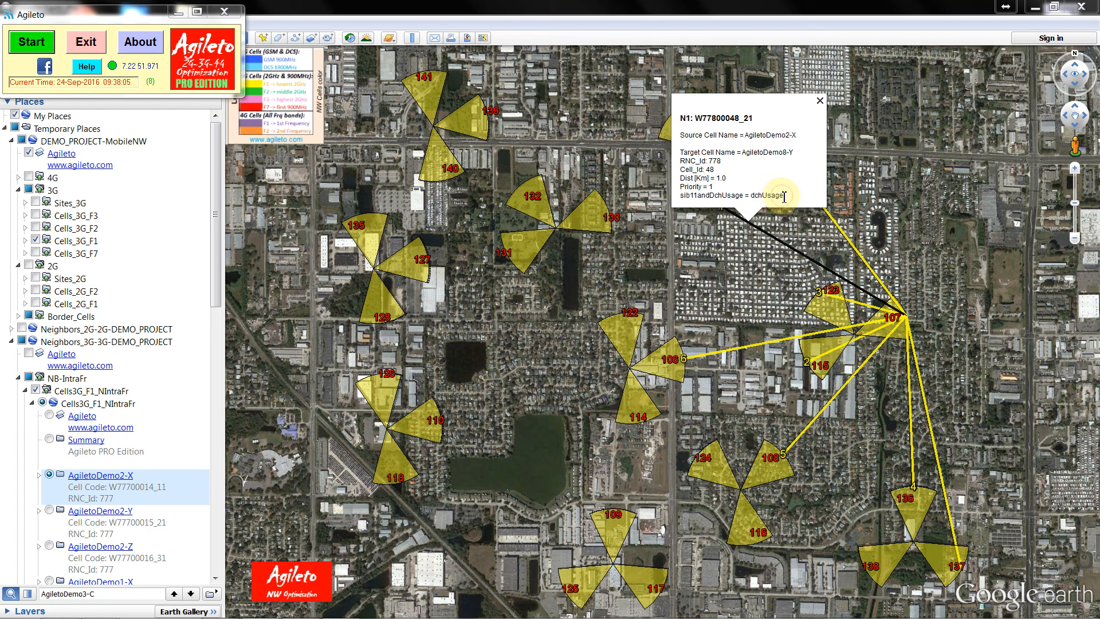
pyautogui.moveTo(784, 198); pyautogui.dragTo(753, 199)
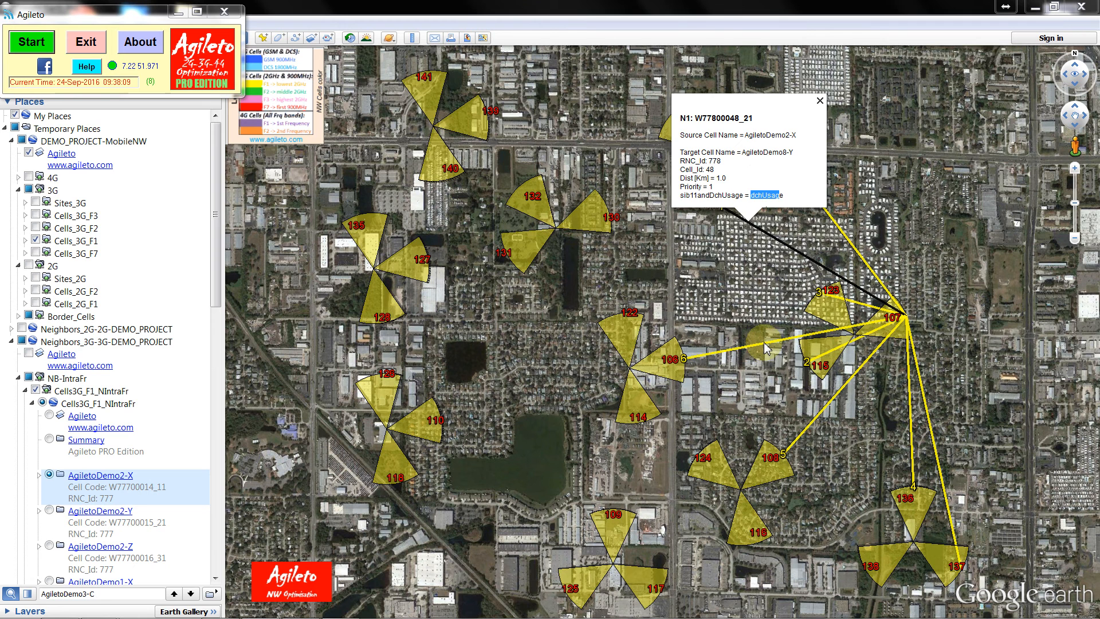
pyautogui.click(766, 347)
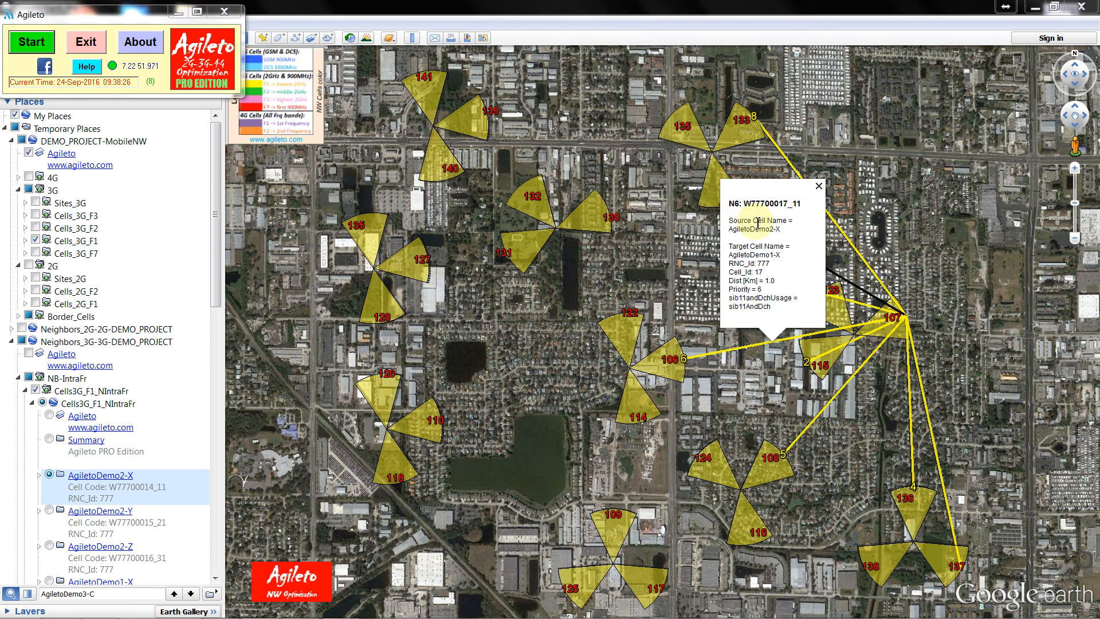
pyautogui.moveTo(757, 222); pyautogui.dragTo(792, 228)
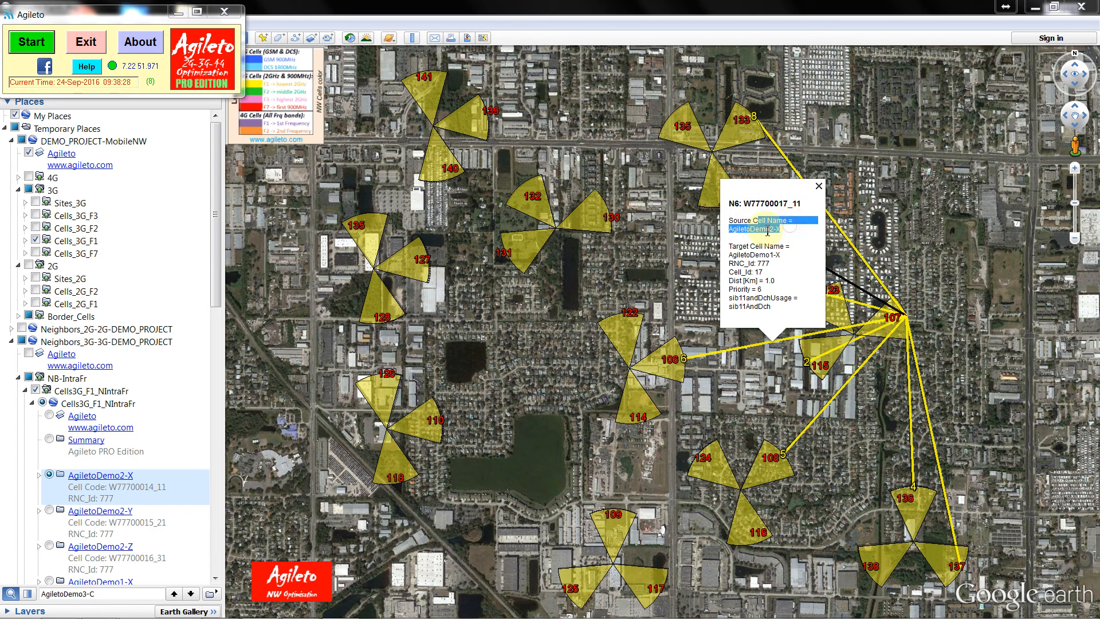
pyautogui.click(900, 335)
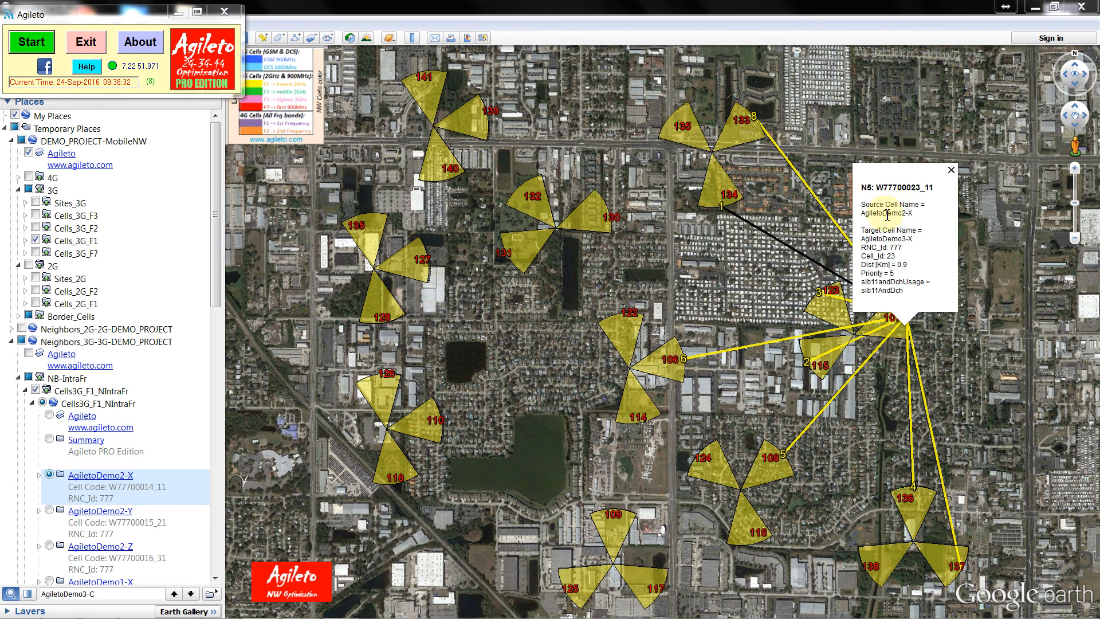
# - View the properties of source cell AgiletoDemo2-X on the map and the details of its line to neighbor 5
pyautogui.click(883, 338)
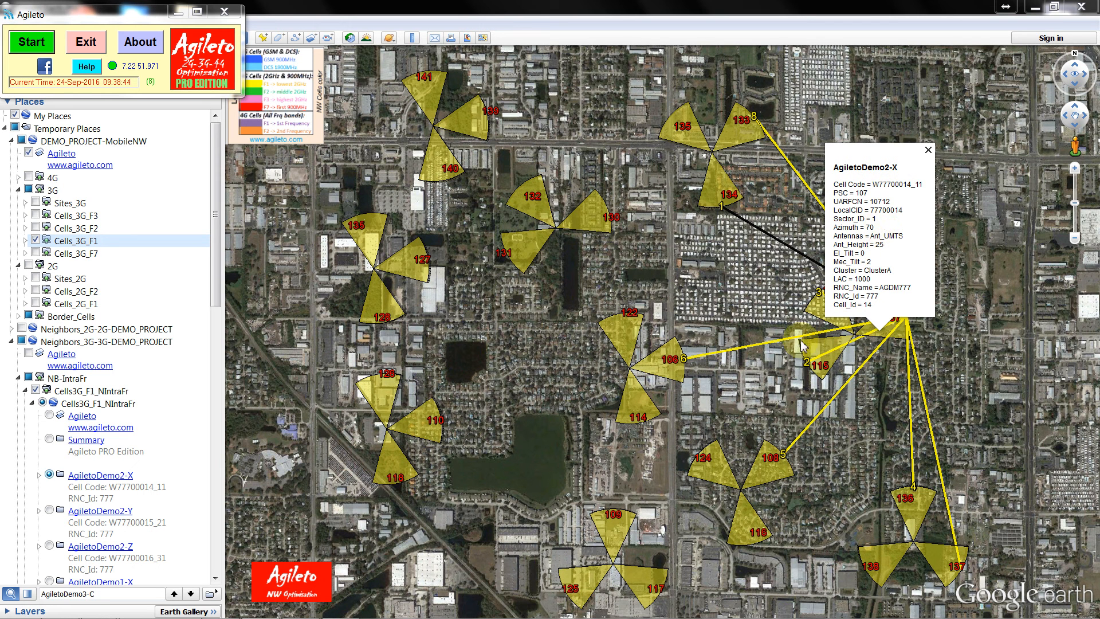
pyautogui.click(837, 399)
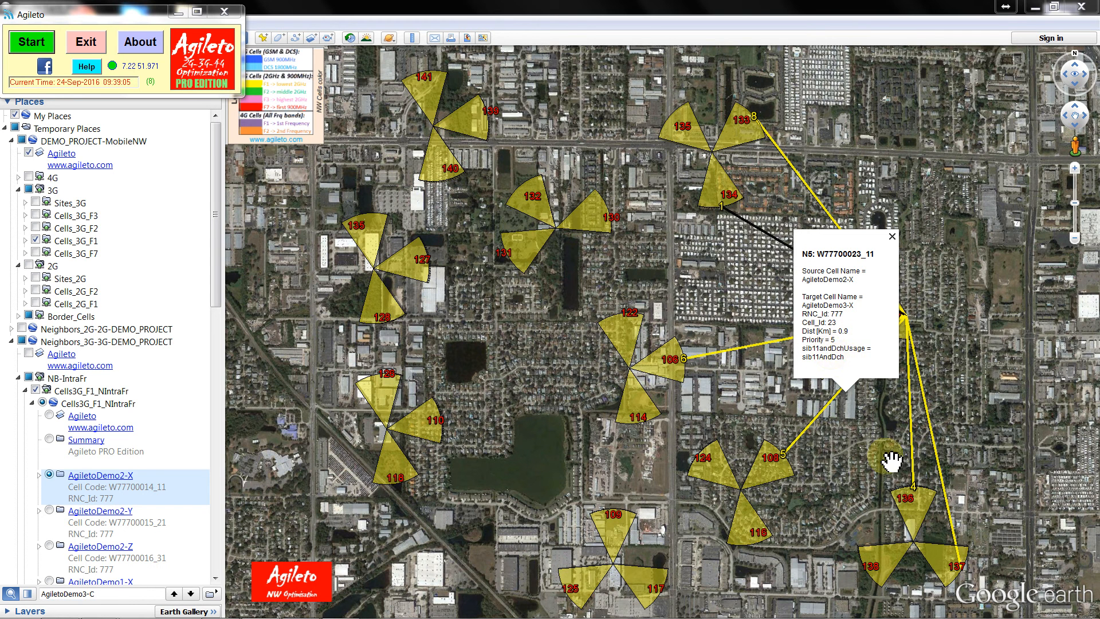
pyautogui.click(895, 410)
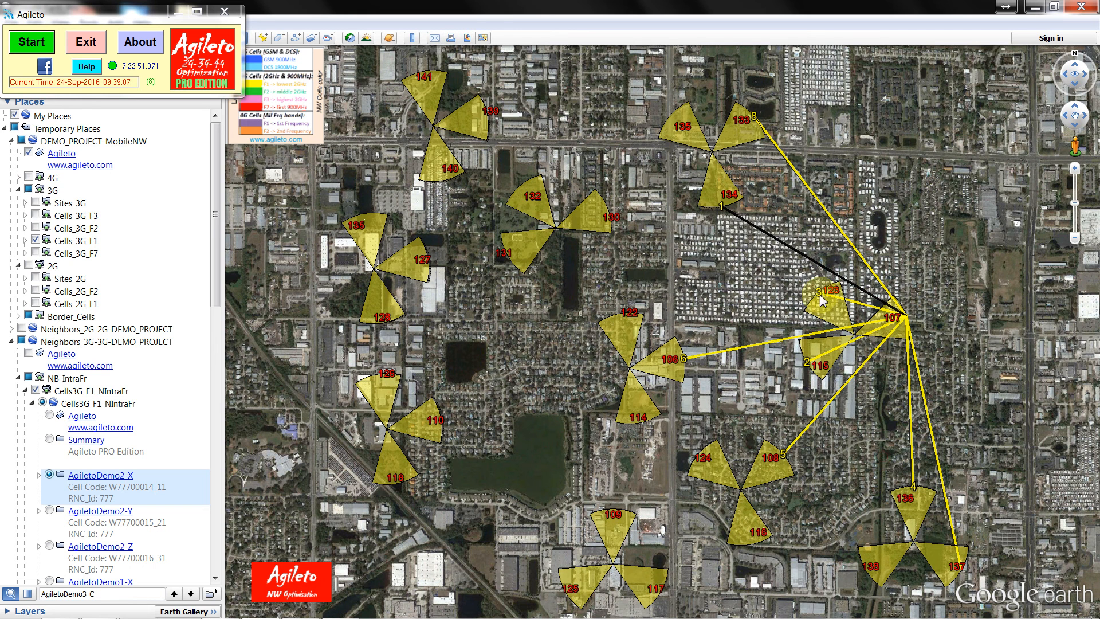
# - Check the neighbor details at the numbered markers 1, 2, 3 and 4 of AgiletoDemo2-X
pyautogui.click(722, 212)
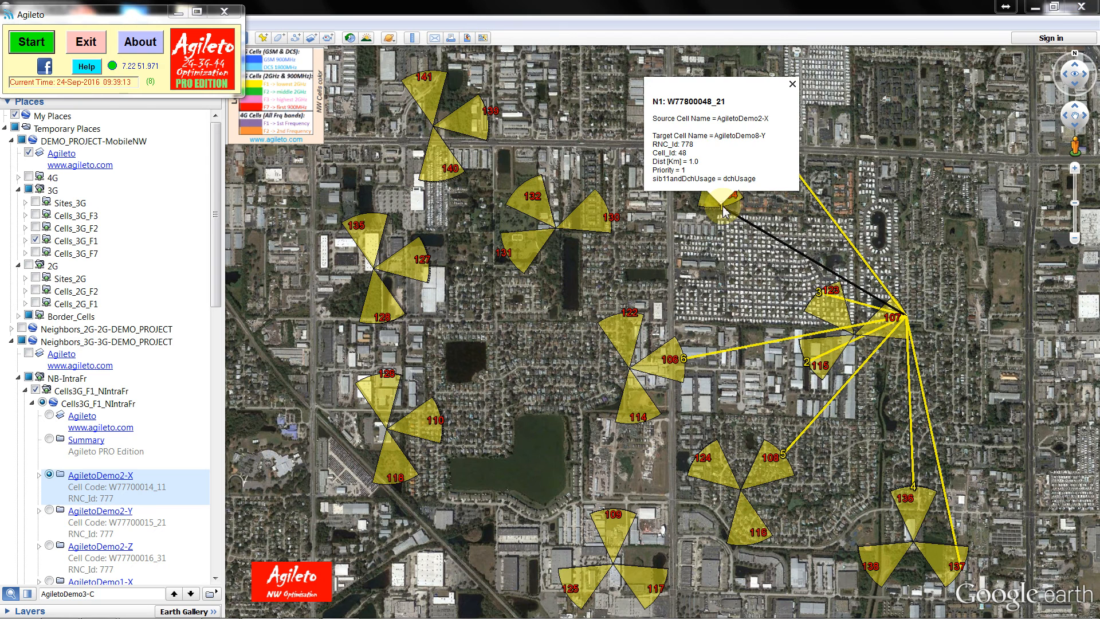
pyautogui.click(810, 370)
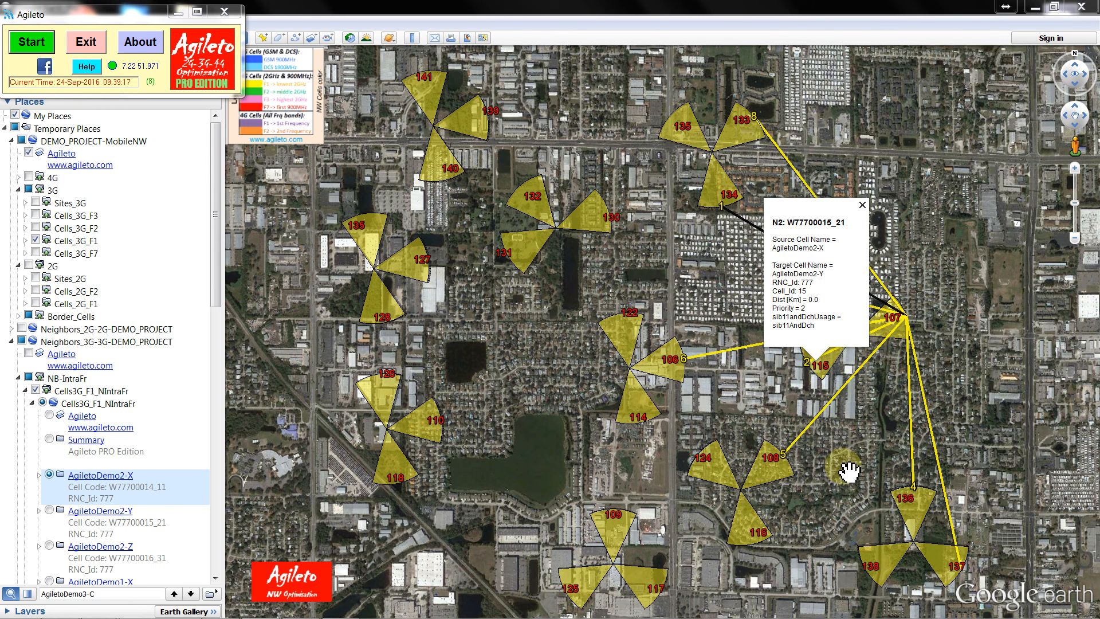
pyautogui.click(974, 341)
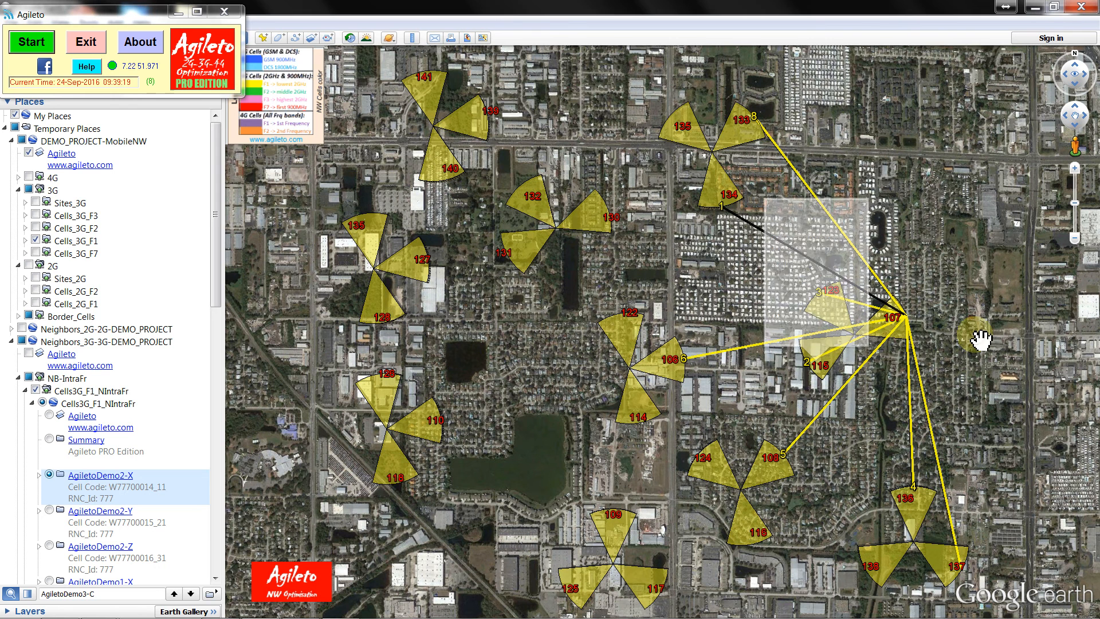
pyautogui.click(821, 295)
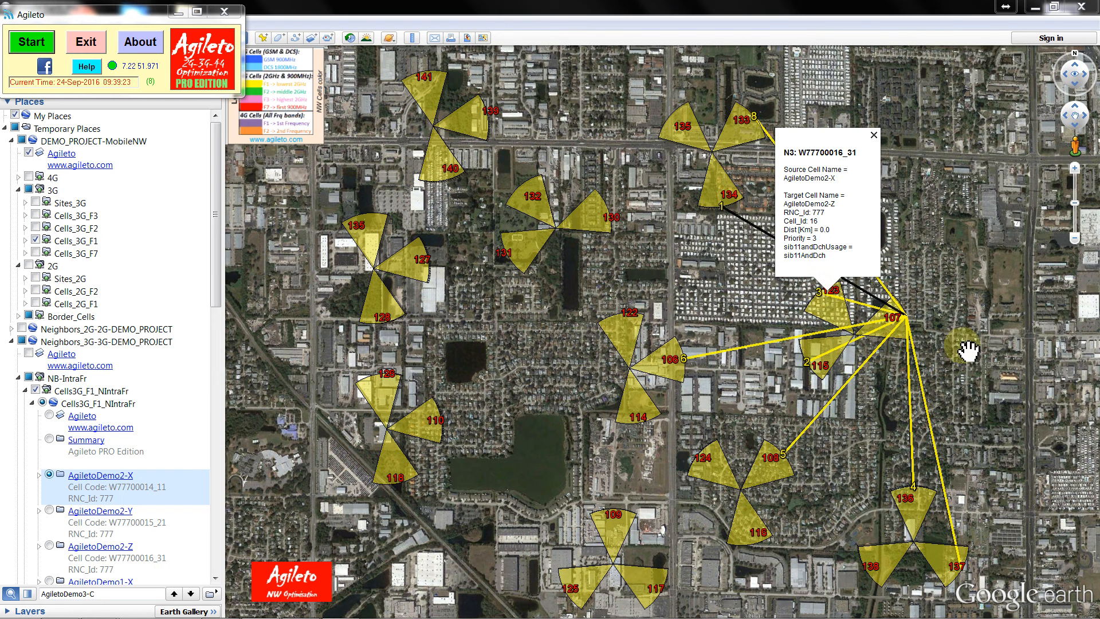
pyautogui.click(913, 486)
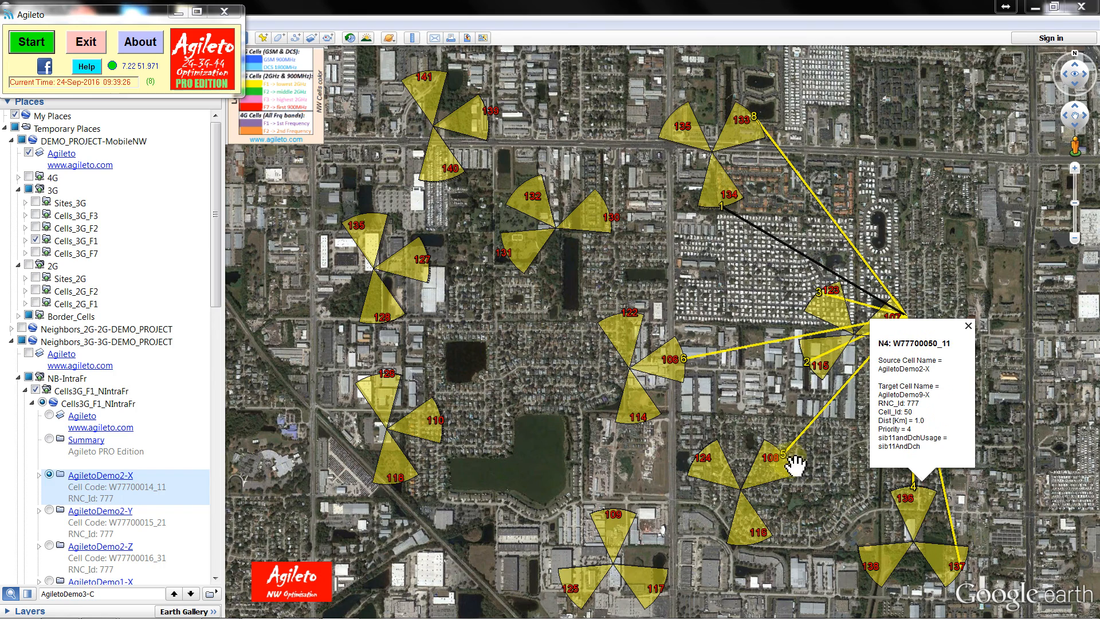
# - View the cell properties of AgiletoDemo3-X and the details at neighbor marker 6 of AgiletoDemo2-X
pyautogui.click(791, 457)
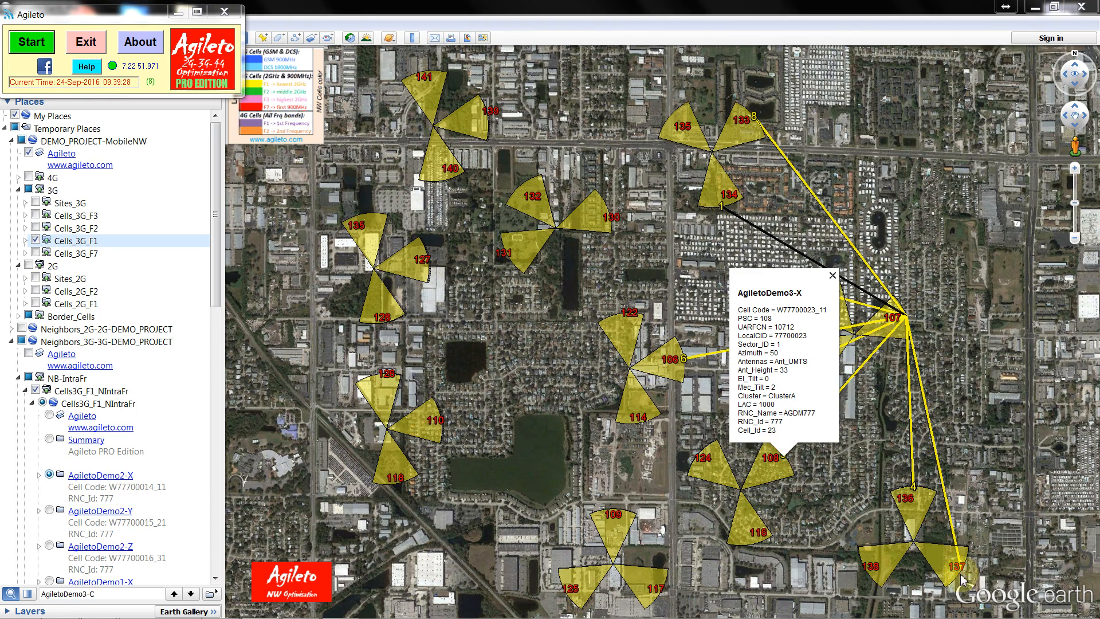
pyautogui.doubleClick(988, 572)
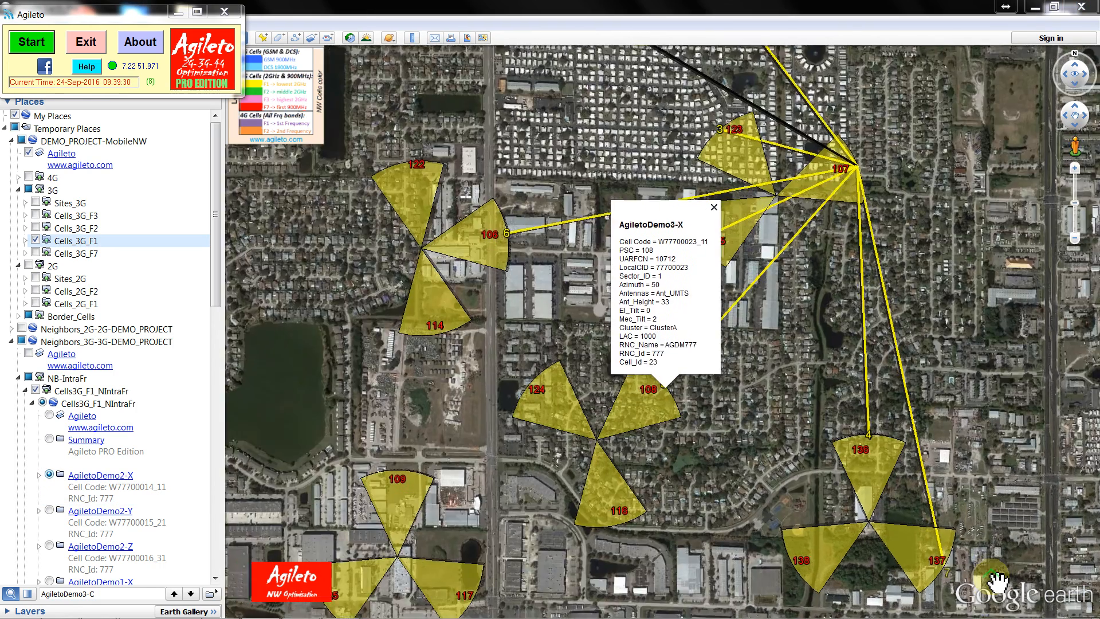
pyautogui.scroll(-3, 956, 512)
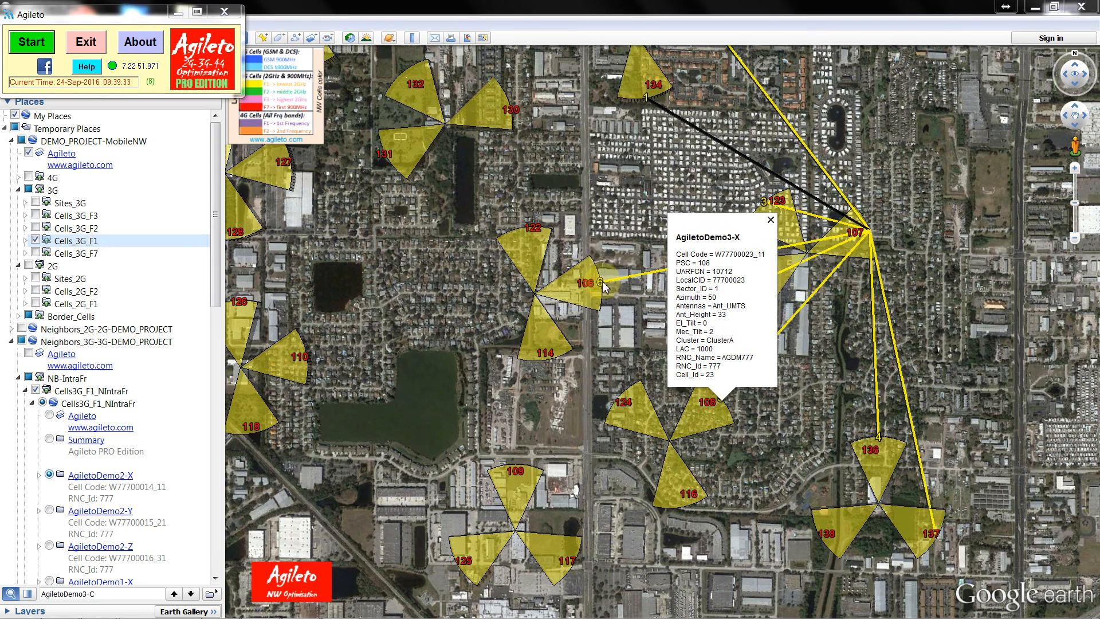
pyautogui.click(602, 283)
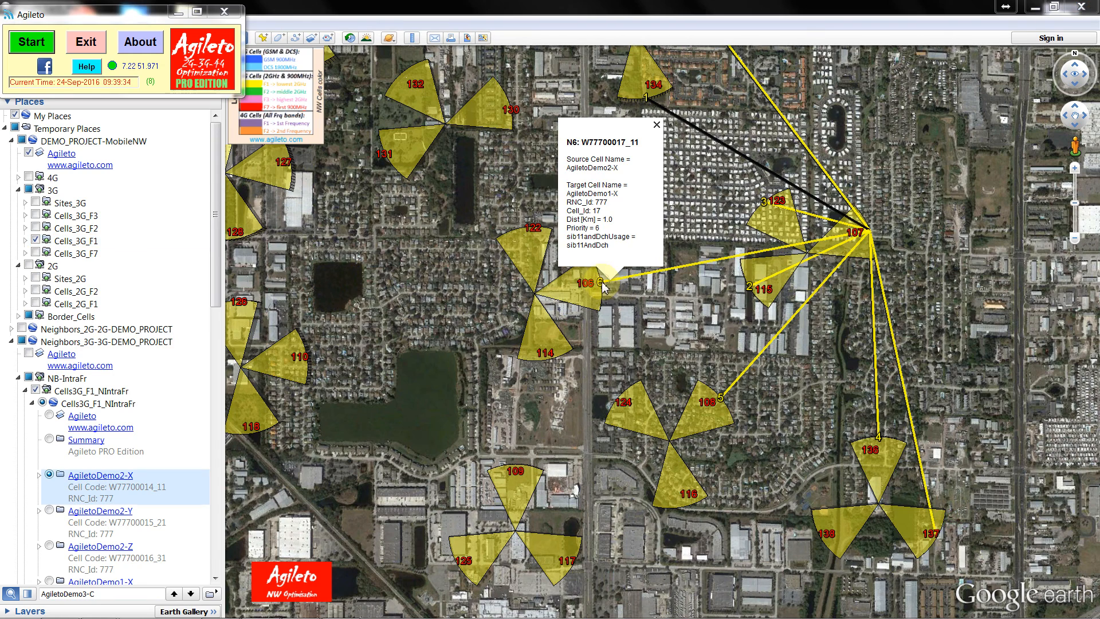
pyautogui.scroll(2, 951, 547)
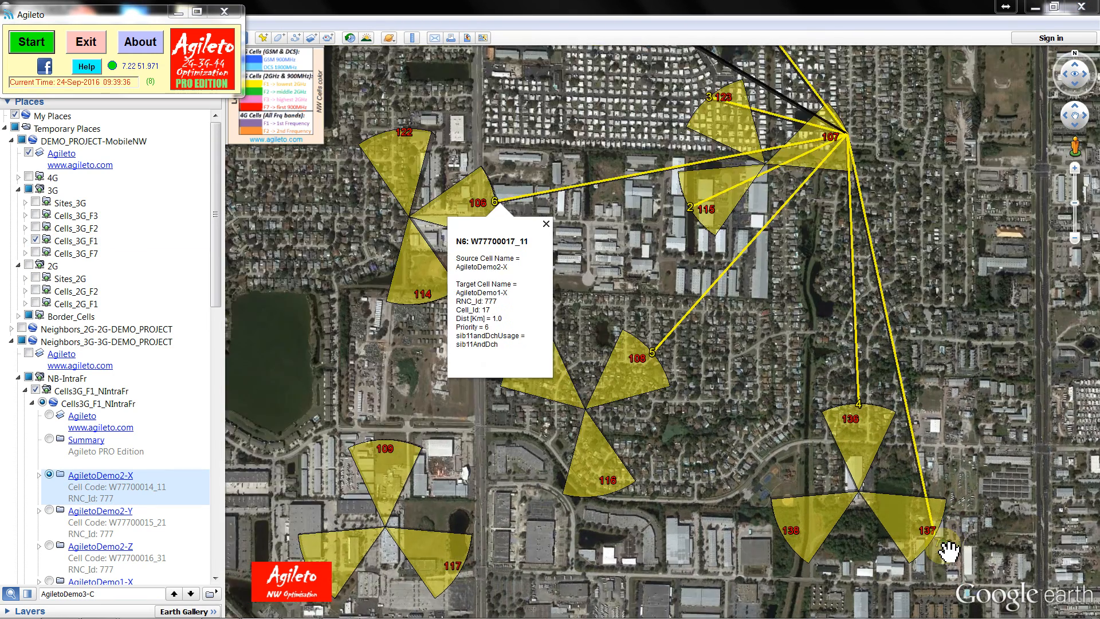
pyautogui.scroll(2, 948, 551)
pyautogui.scroll(-3, 981, 327)
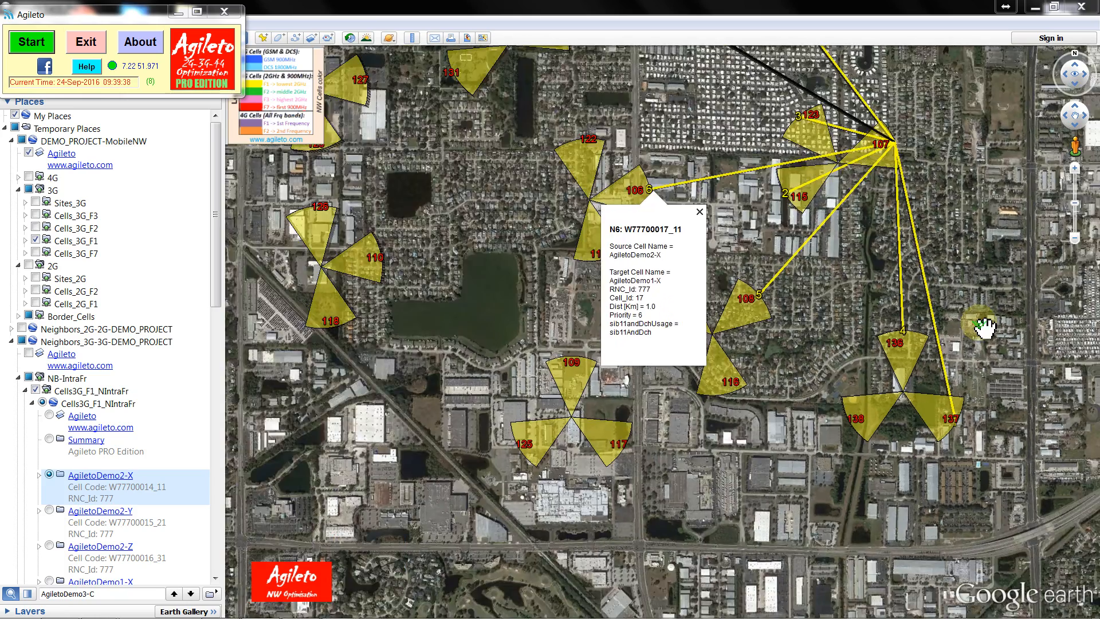
pyautogui.scroll(-3, 984, 327)
pyautogui.scroll(2, 984, 326)
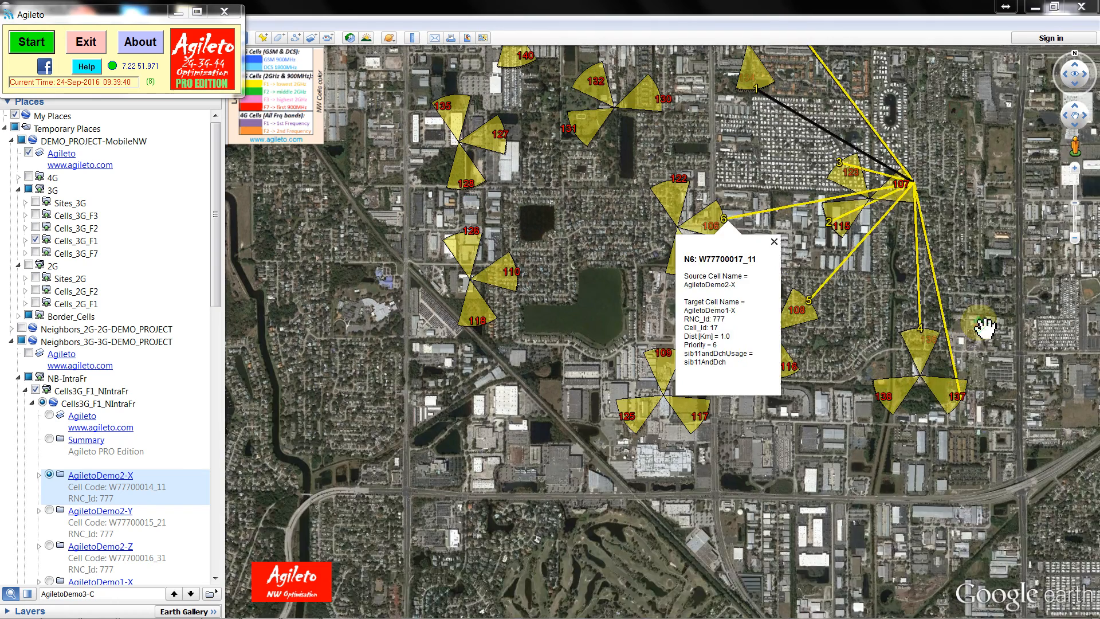
pyautogui.moveTo(966, 217); pyautogui.dragTo(971, 291)
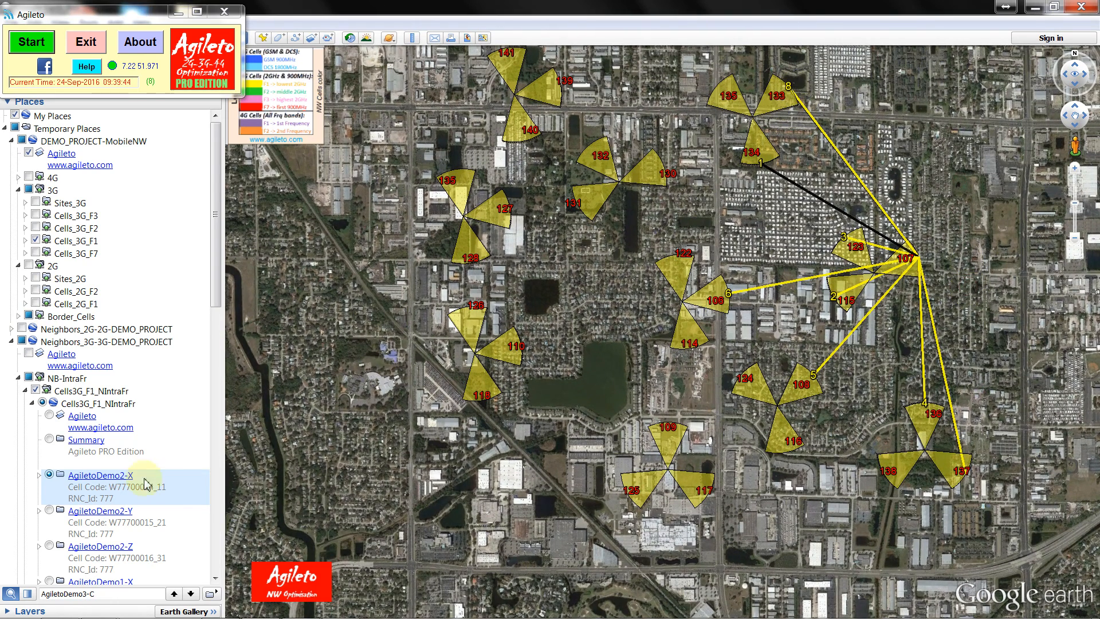
# - Select the AgiletoDemo2-Y entry in the Cells3G_F1_NIntraFr cell list
pyautogui.click(90, 479)
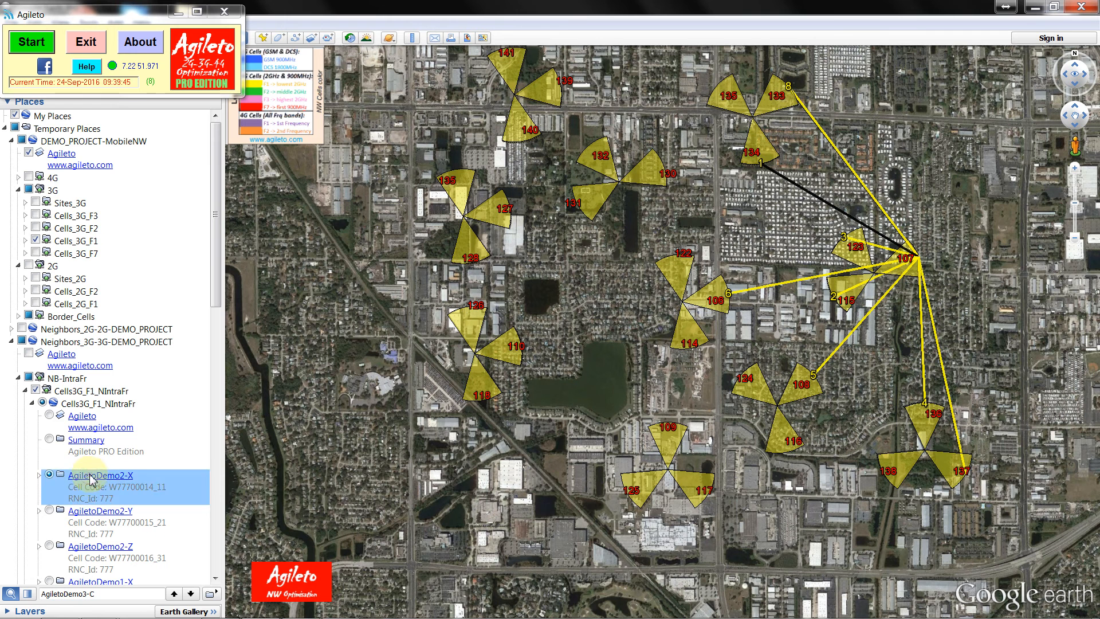
pyautogui.click(102, 514)
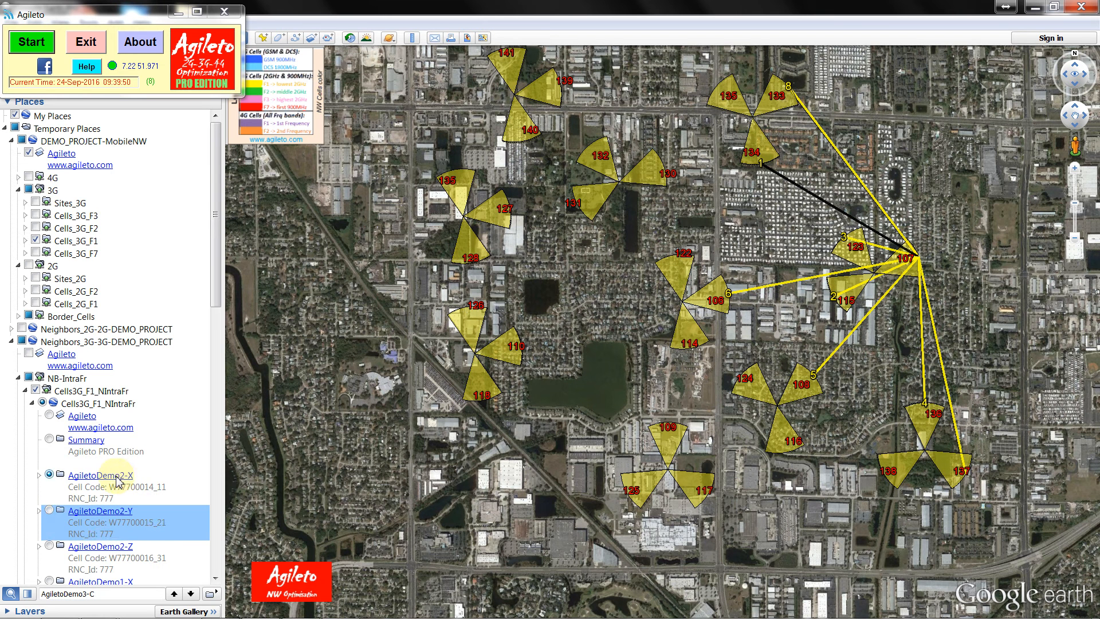
pyautogui.click(360, 445)
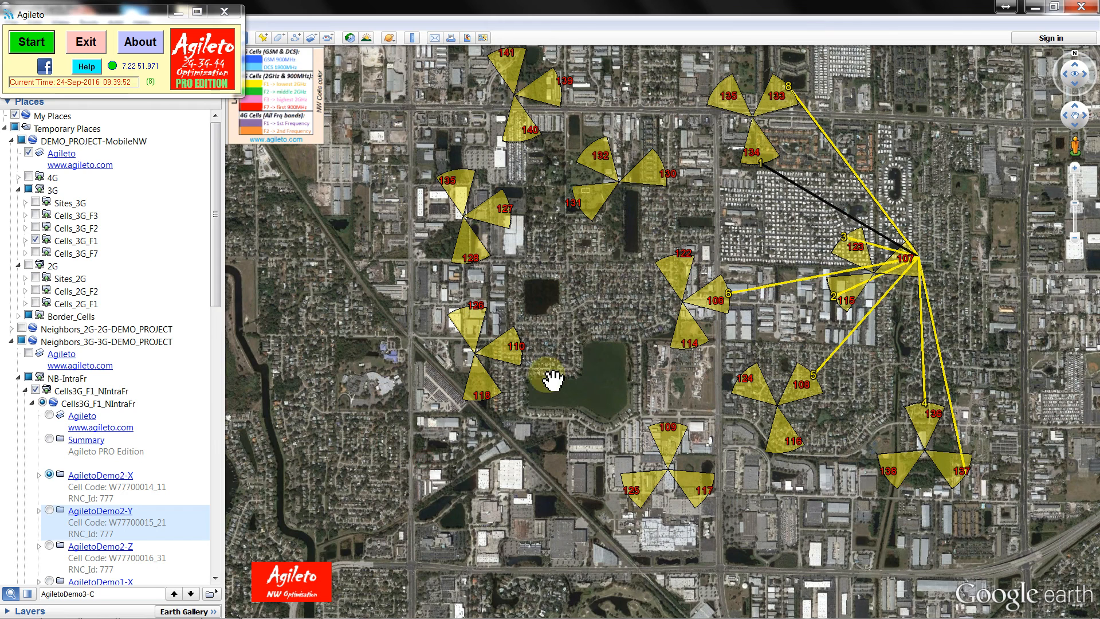
pyautogui.moveTo(582, 314); pyautogui.dragTo(453, 379)
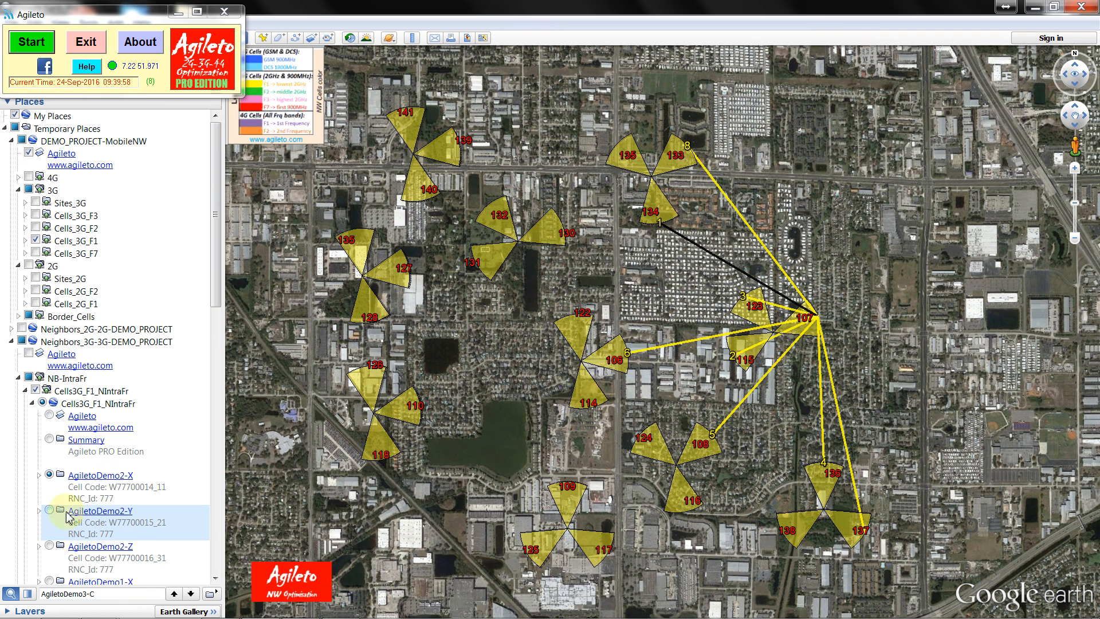
# - Examine the details of the first neighbor relations (N1 to N3) of cell AgiletoDemo2-X, and collapse its list
pyautogui.click(39, 474)
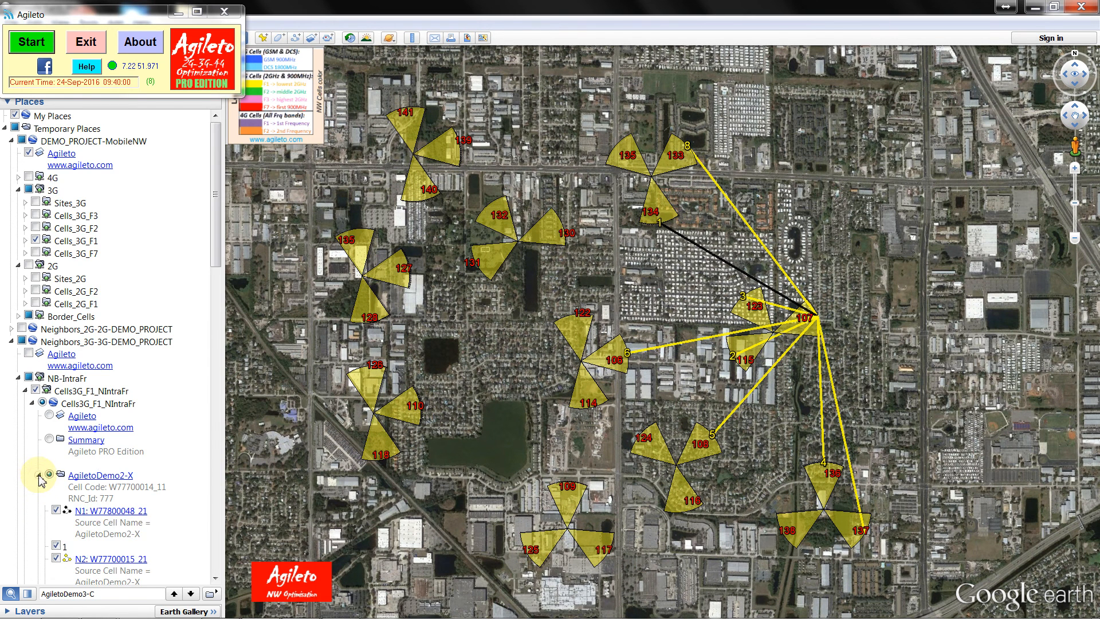
pyautogui.scroll(-4, 52, 469)
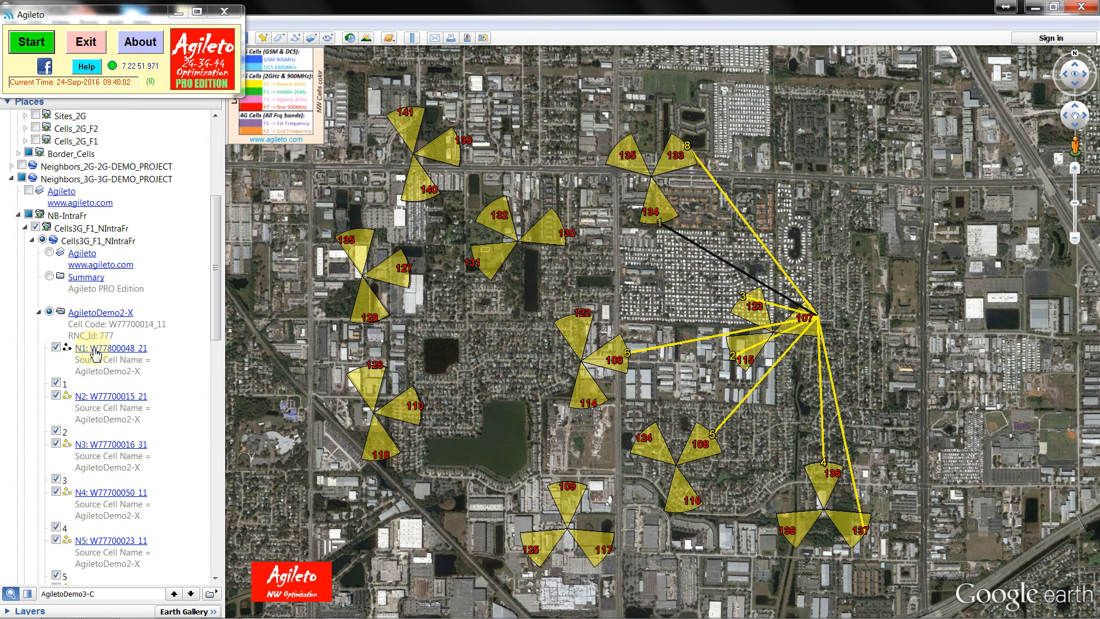
pyautogui.click(98, 350)
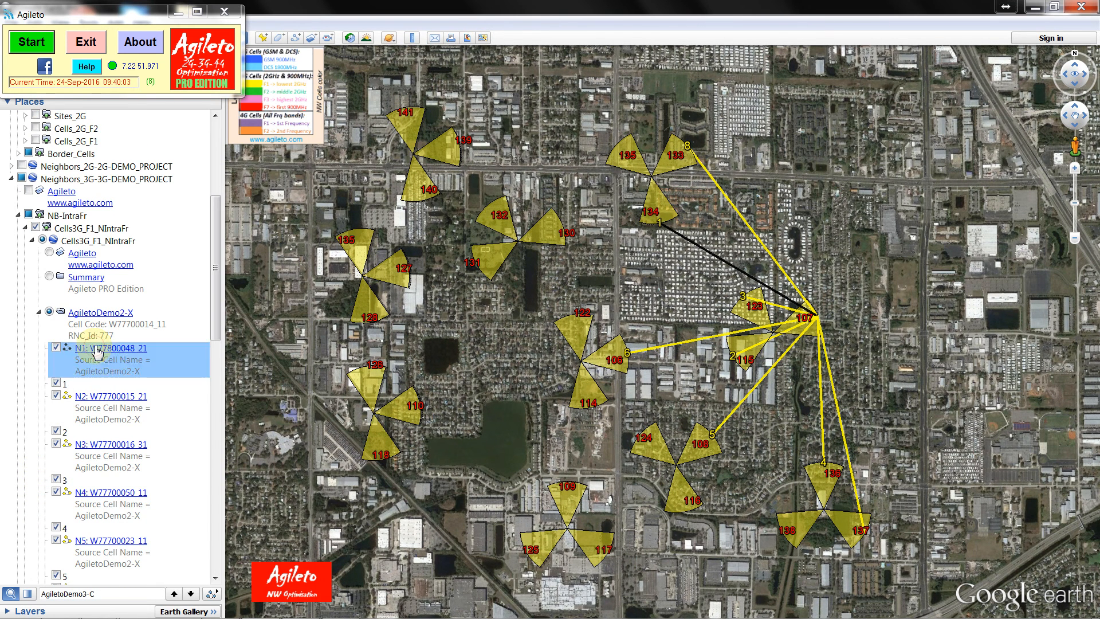
pyautogui.click(104, 399)
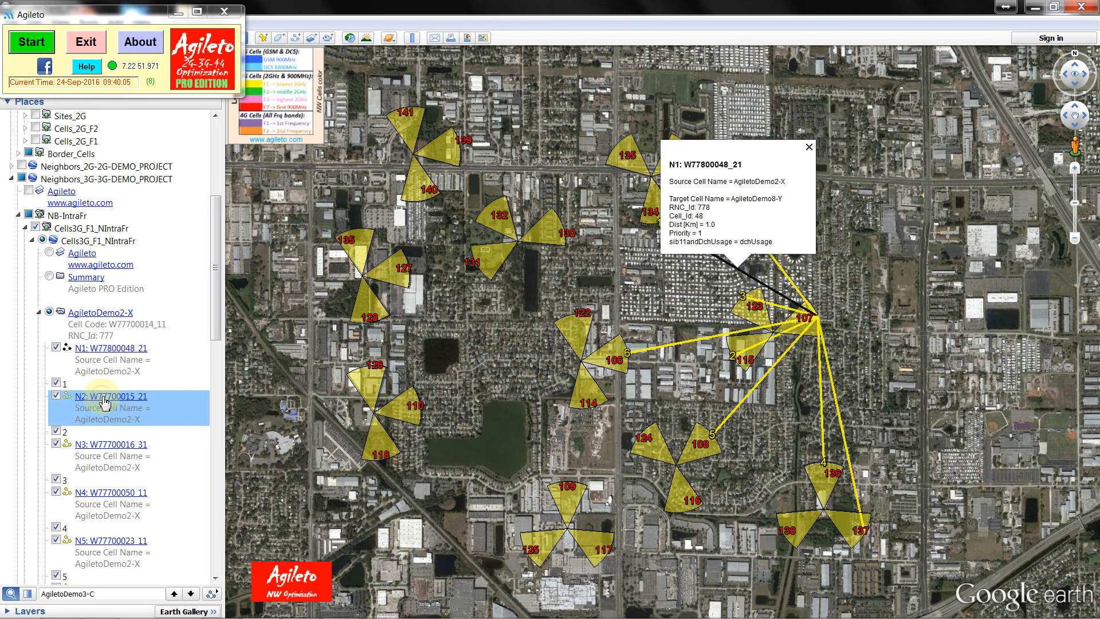
pyautogui.click(113, 451)
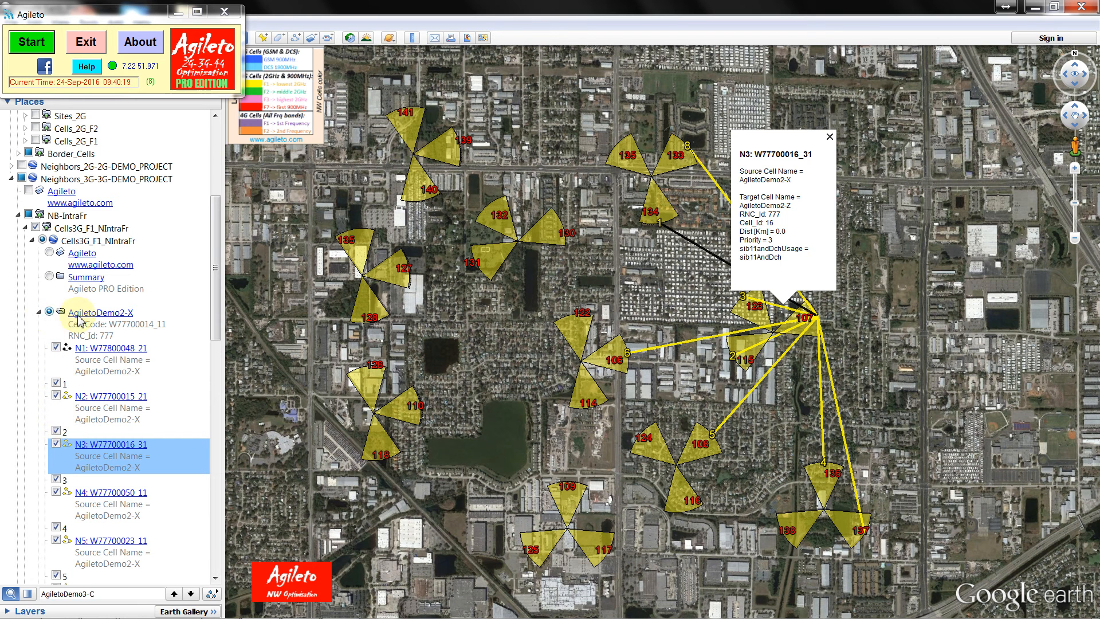
pyautogui.click(39, 314)
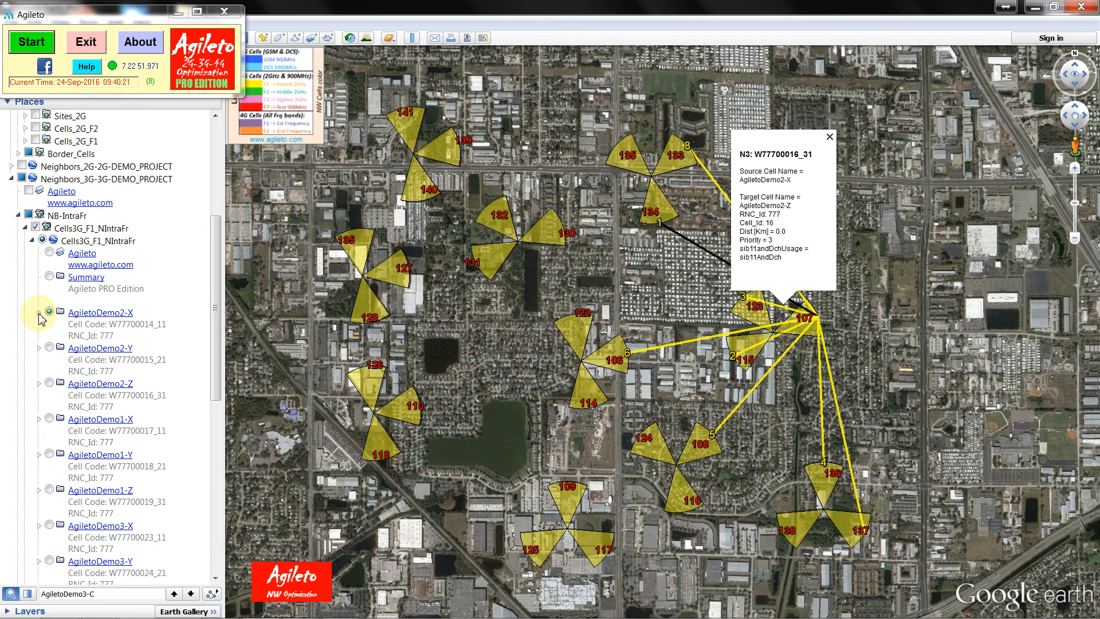
# - Read the neighbor summary in the details of source cell AgiletoDemo2-X, and close them
pyautogui.click(92, 318)
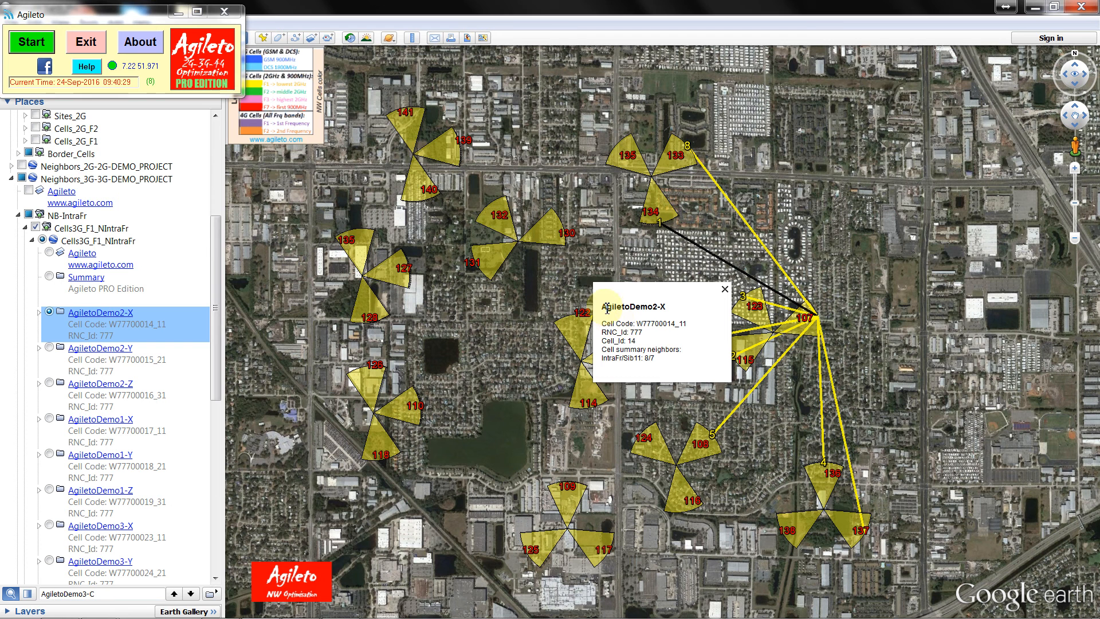
pyautogui.moveTo(603, 307); pyautogui.dragTo(666, 308)
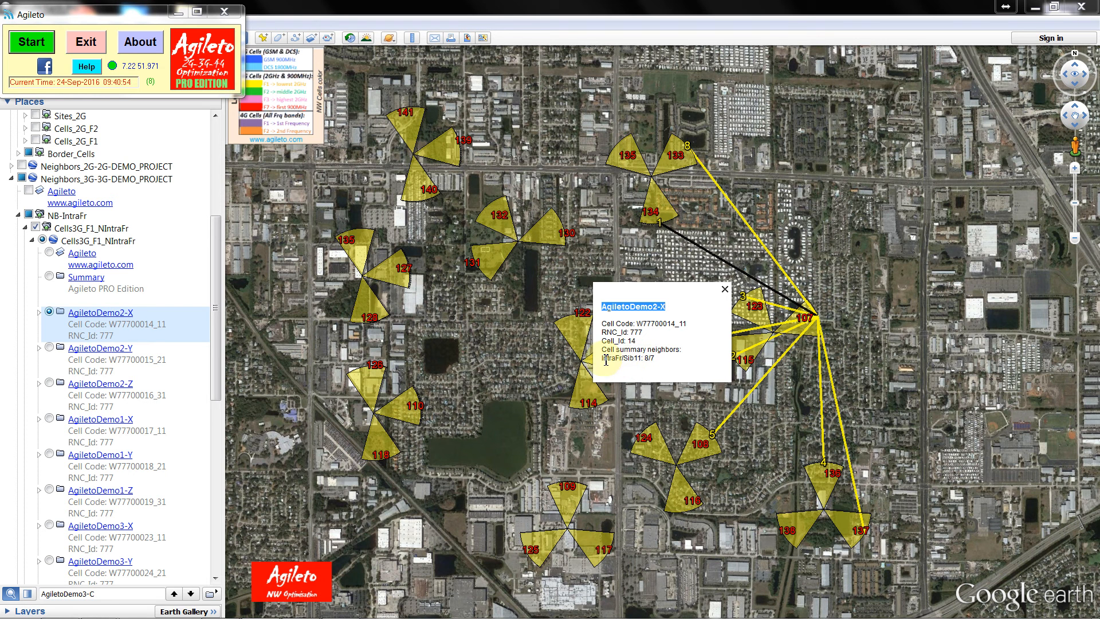
pyautogui.click(655, 359)
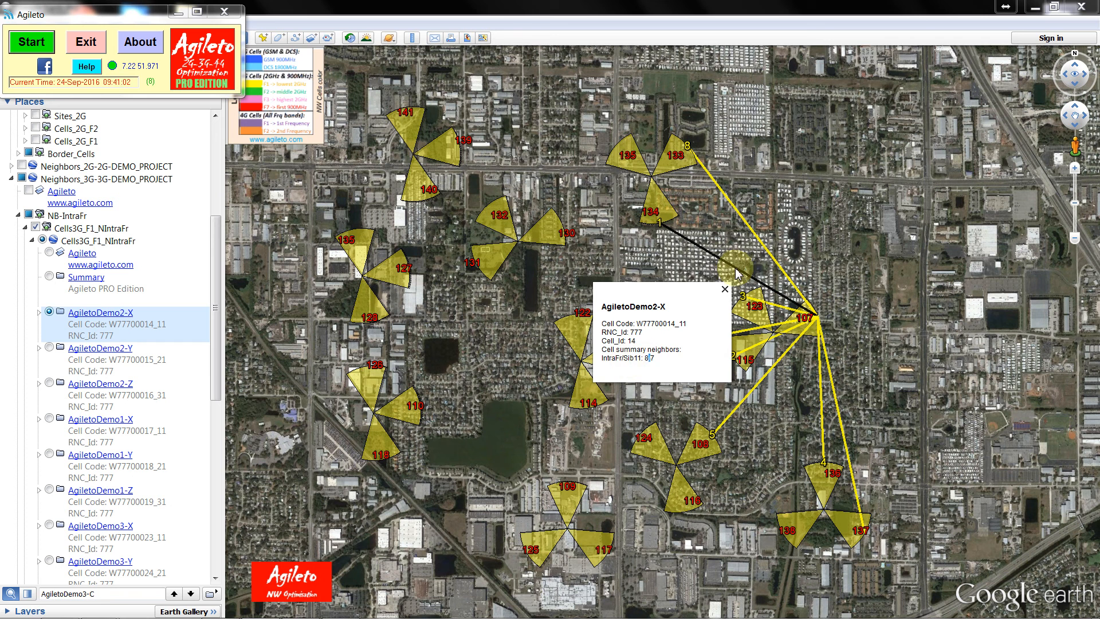
pyautogui.click(504, 385)
# - Copy the cell name AgiletoDemo3-Z from the details of map cell 124, and close them
pyautogui.click(646, 457)
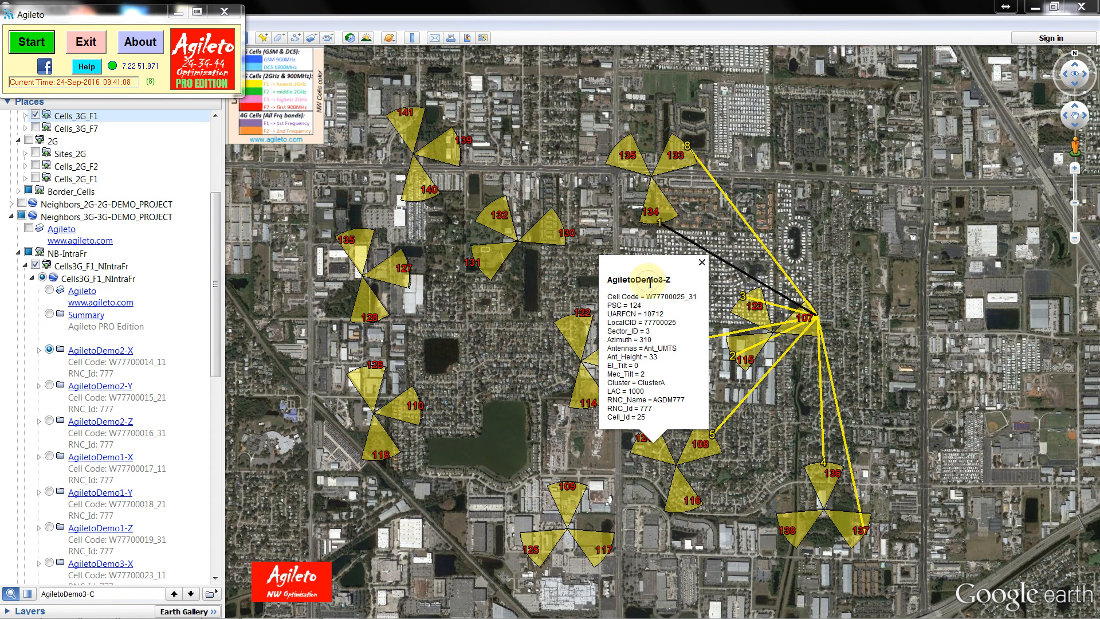
pyautogui.doubleClick(649, 283)
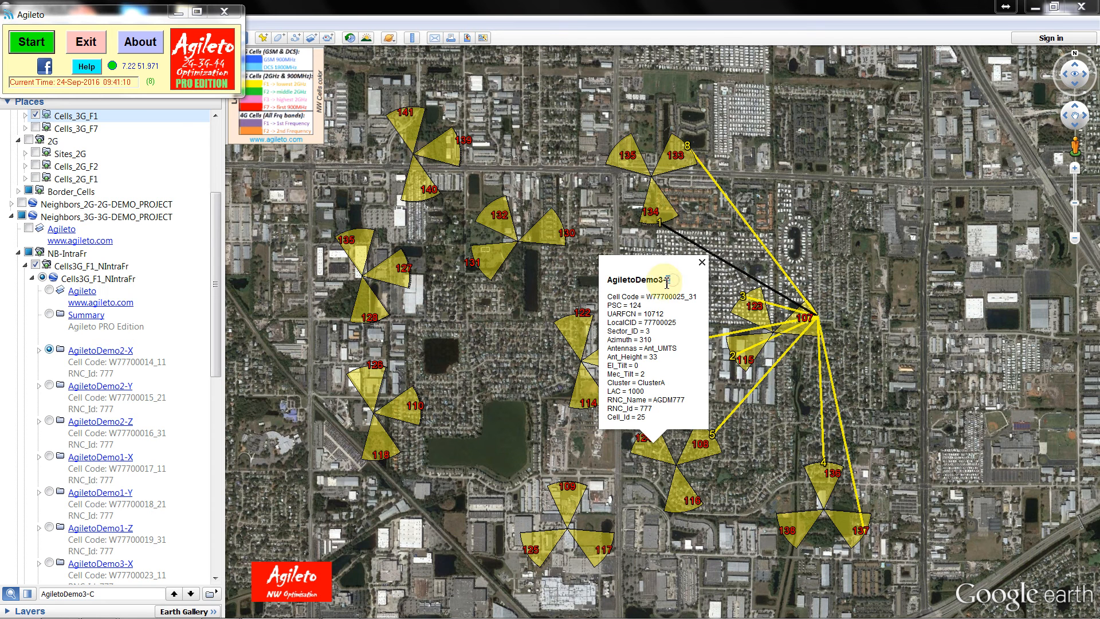
pyautogui.moveTo(674, 284); pyautogui.dragTo(604, 284)
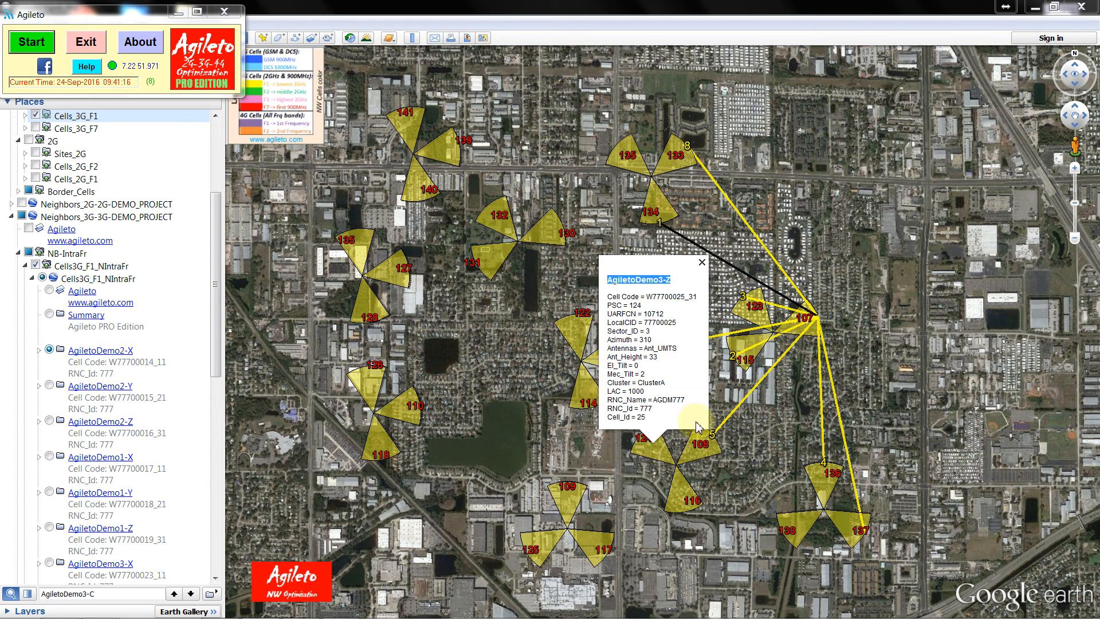
pyautogui.click(626, 481)
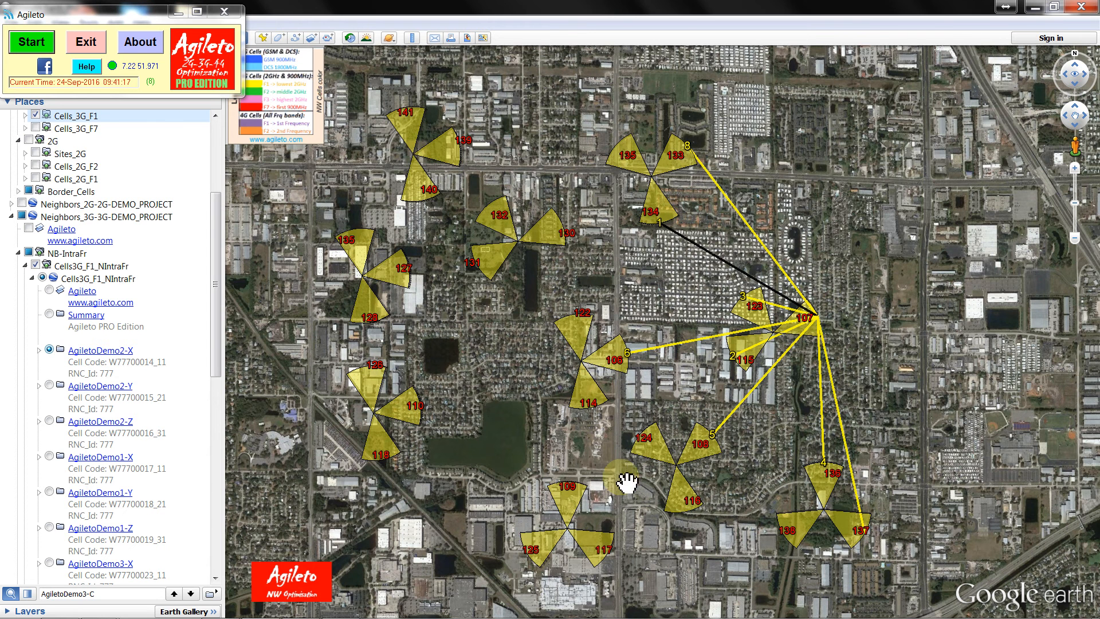
# - Collapse the F1 intra-frequency list, search the places for AgiletoDemo3-Z, and display that cell's neighbor relations
pyautogui.click(84, 280)
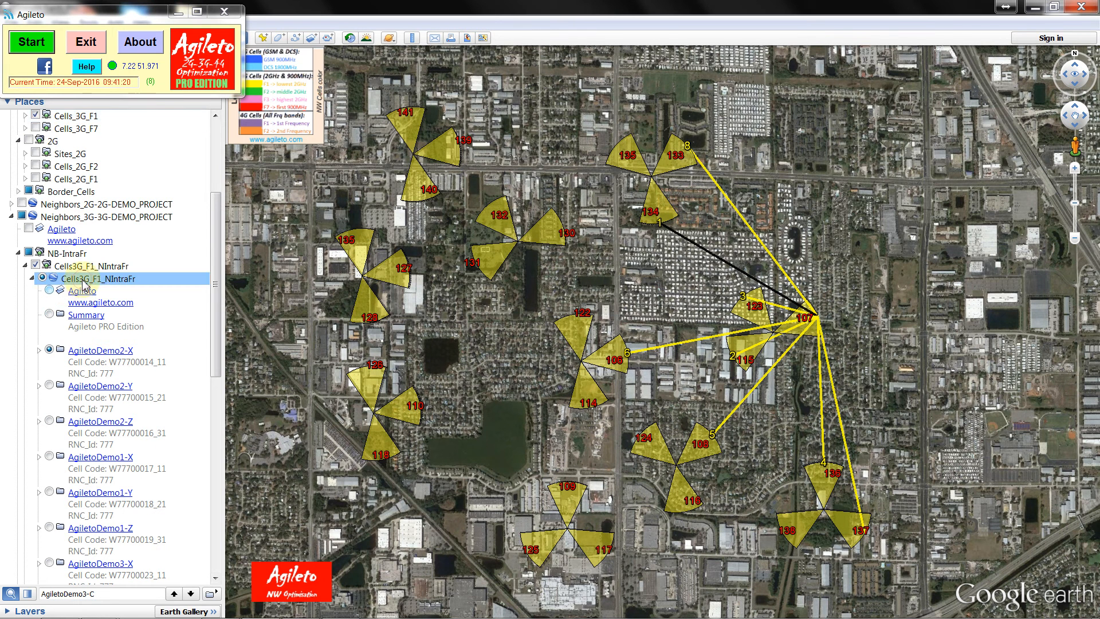
pyautogui.click(32, 280)
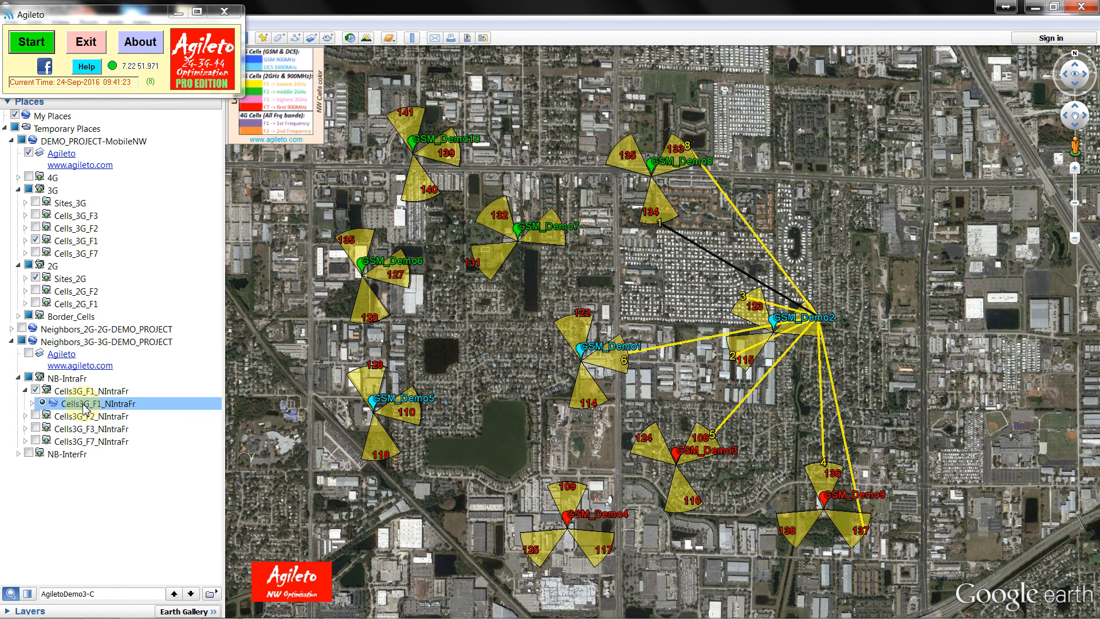
pyautogui.click(107, 596)
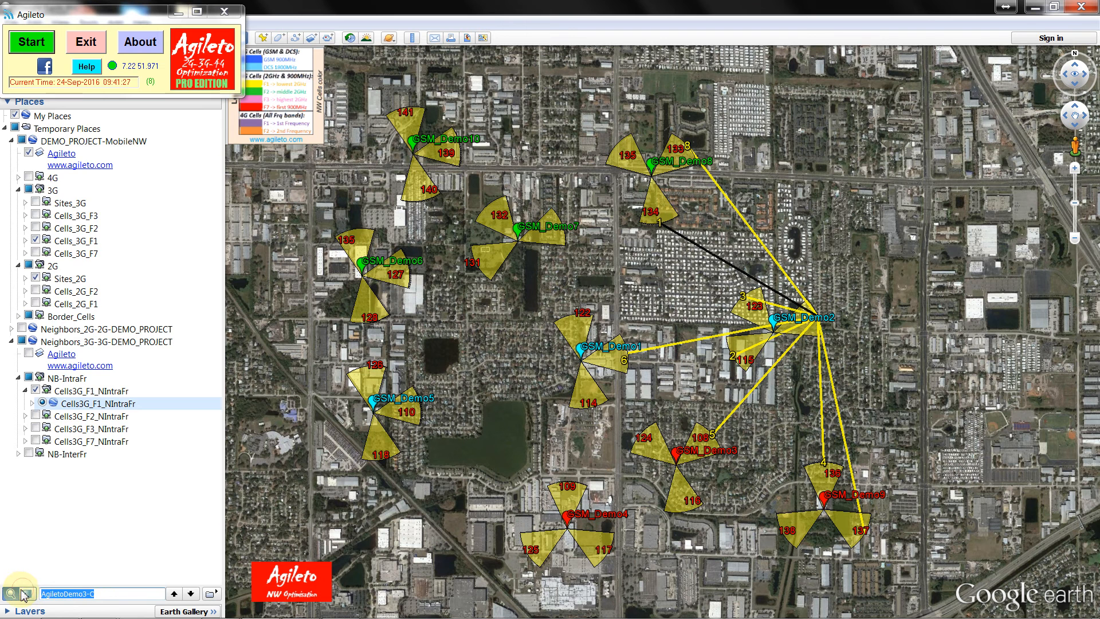
pyautogui.click(24, 595)
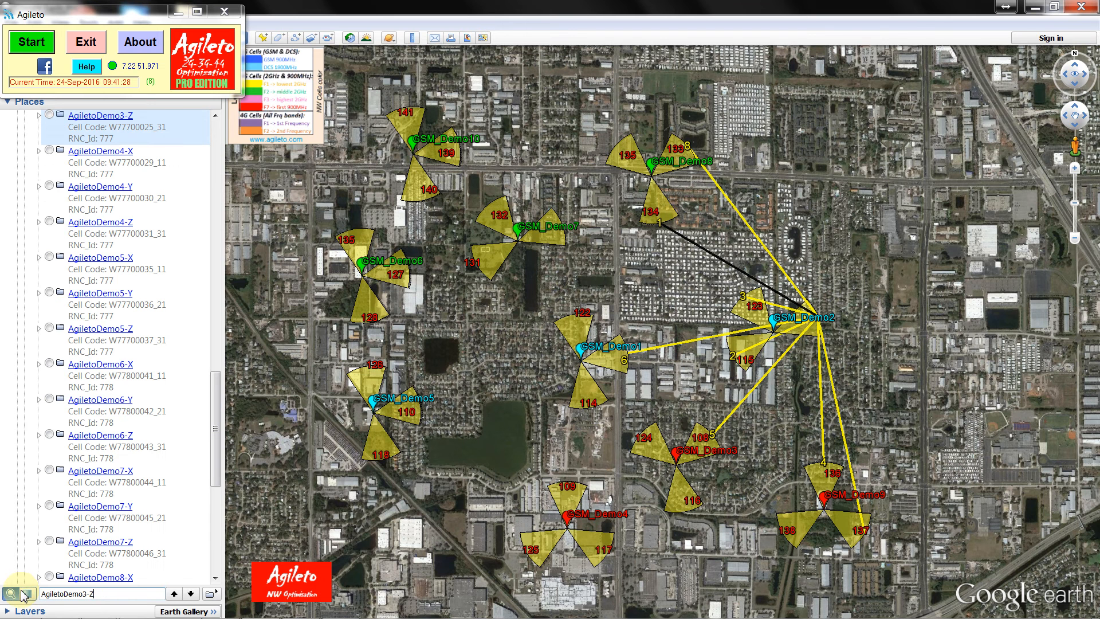
pyautogui.click(49, 114)
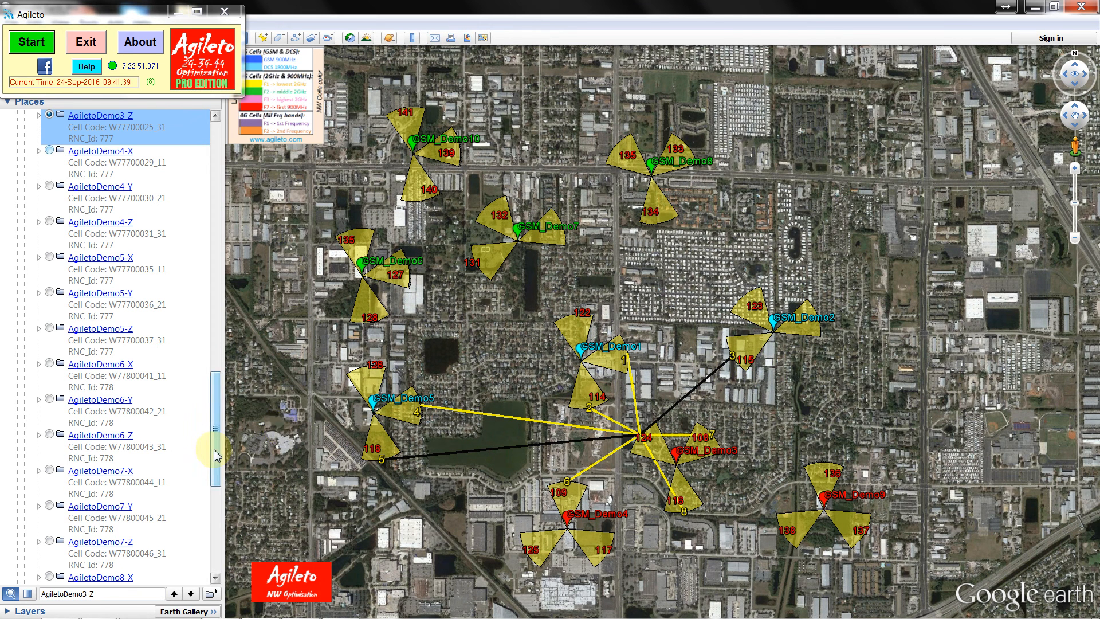
# - Collapse the Cells3G_F1_NIntraFr folder and hide its neighbor relations on the map
pyautogui.moveTo(212, 431); pyautogui.dragTo(235, 320)
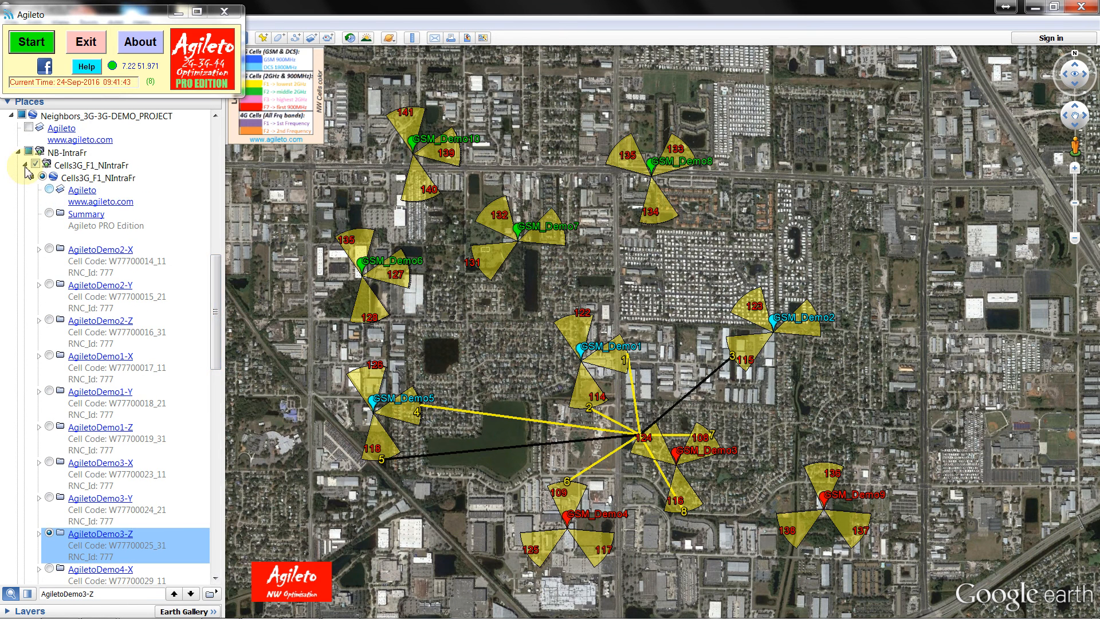
pyautogui.click(25, 165)
pyautogui.click(35, 392)
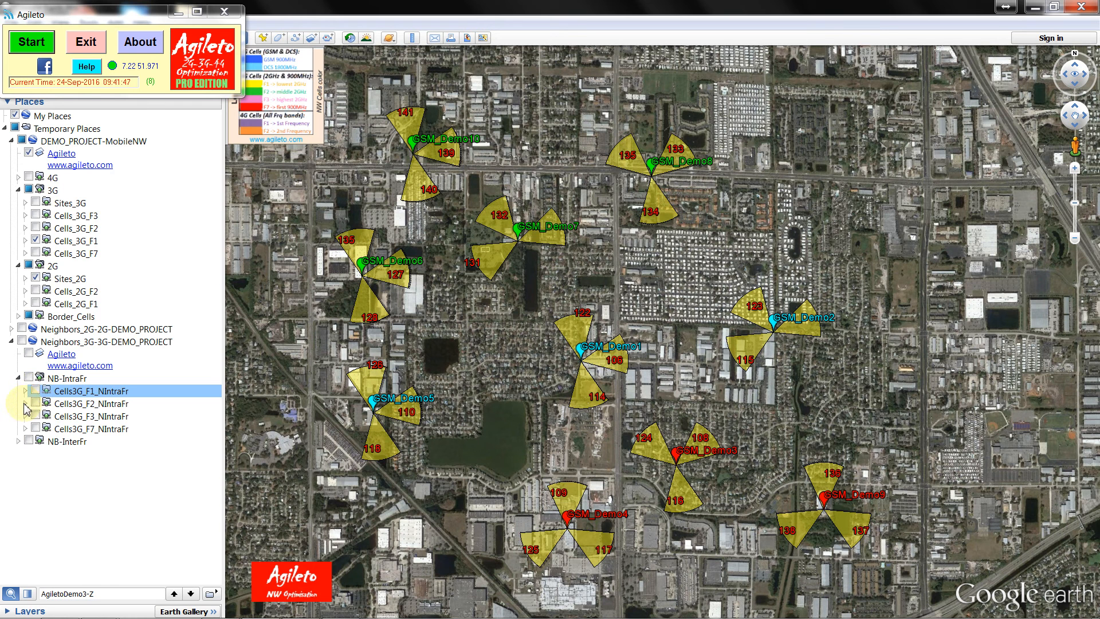
# - Display the F2 intra-frequency neighbors of AgiletoF2Demo2-X, and show the Cells_3G_F2 layer instead of Cells_3G_F1
pyautogui.click(25, 403)
pyautogui.click(32, 417)
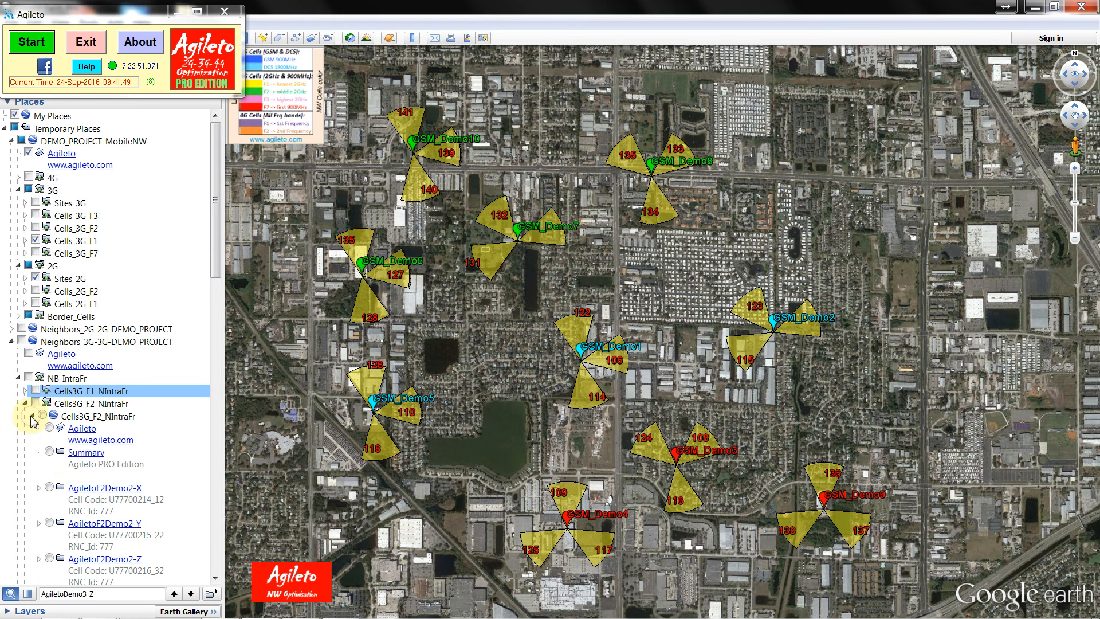
pyautogui.click(50, 487)
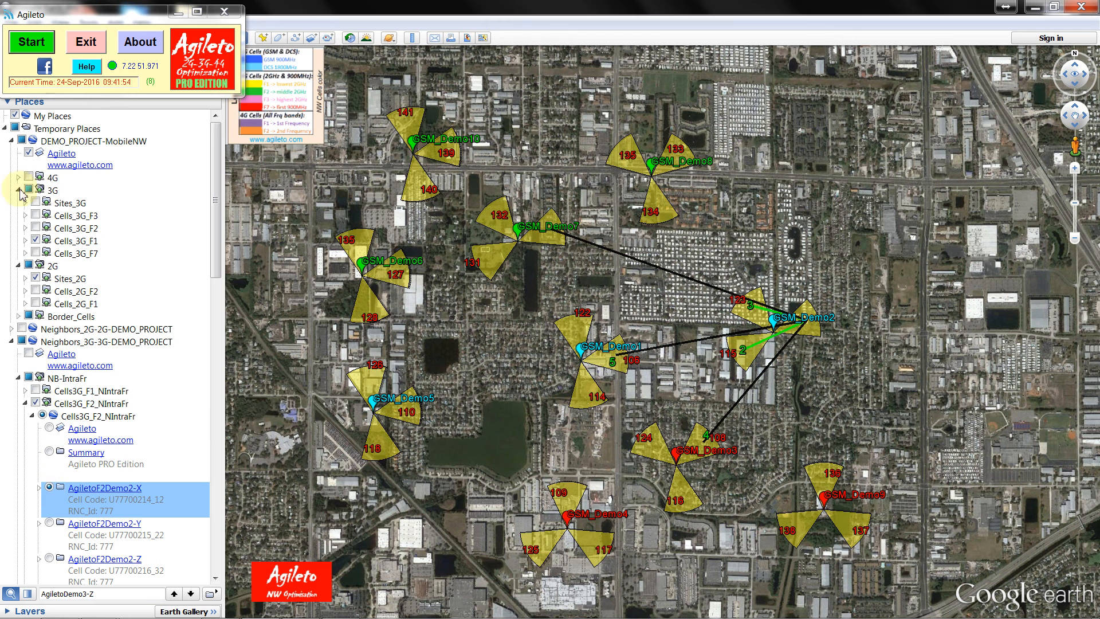
pyautogui.click(34, 228)
pyautogui.click(35, 241)
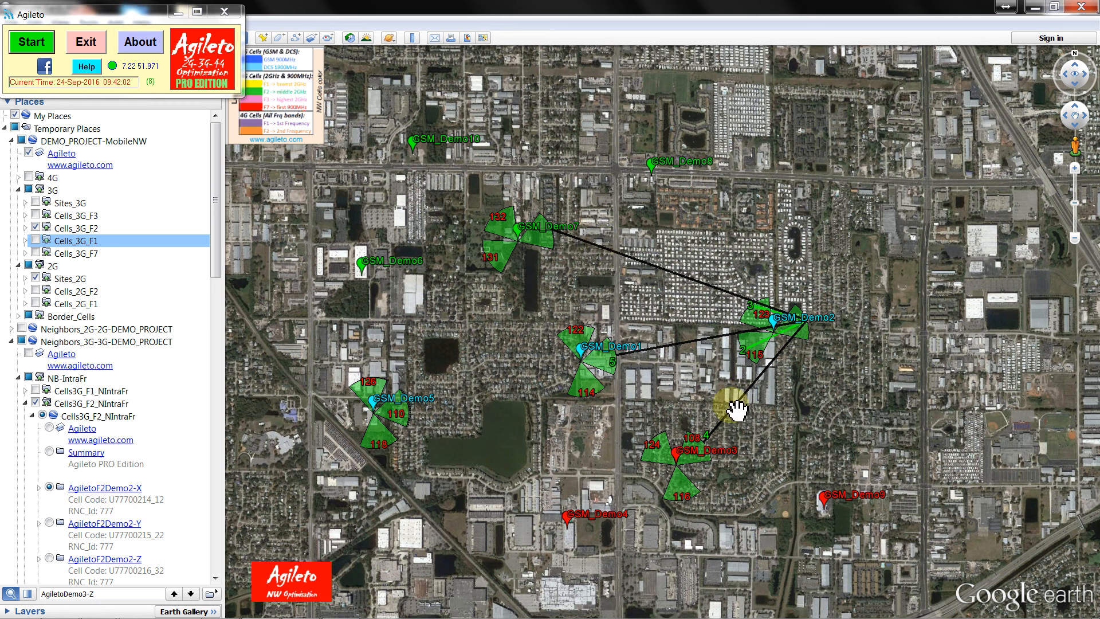
# - Examine the details of neighbor relations N5 and N2 of AgiletoF2Demo2-X on the map, including their sib11andDchUsage
pyautogui.click(695, 341)
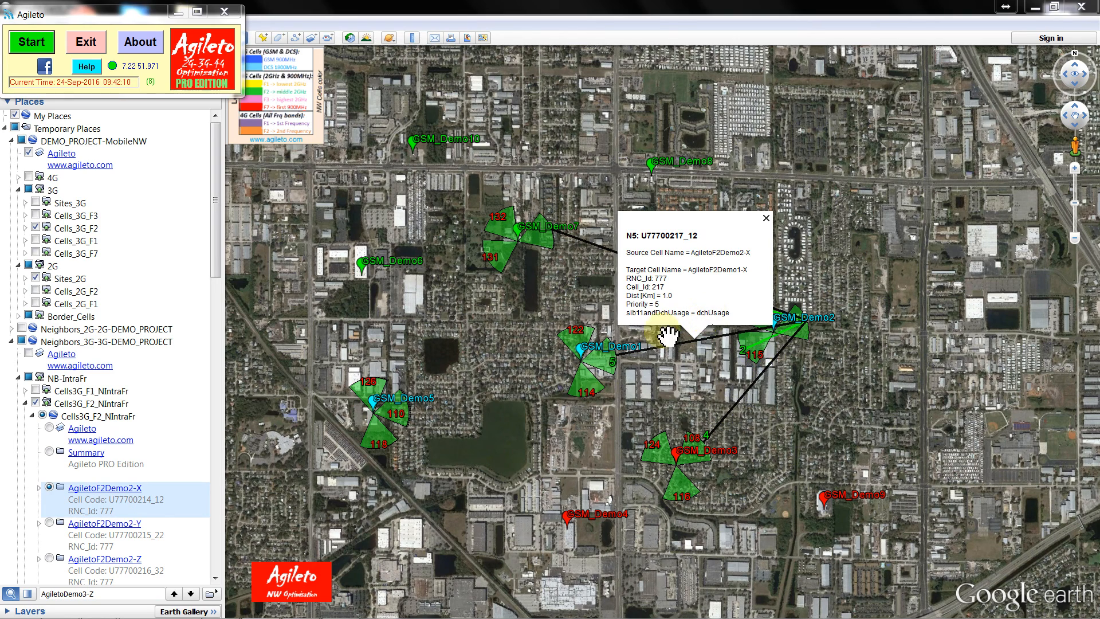
pyautogui.click(687, 378)
pyautogui.scroll(3, 759, 341)
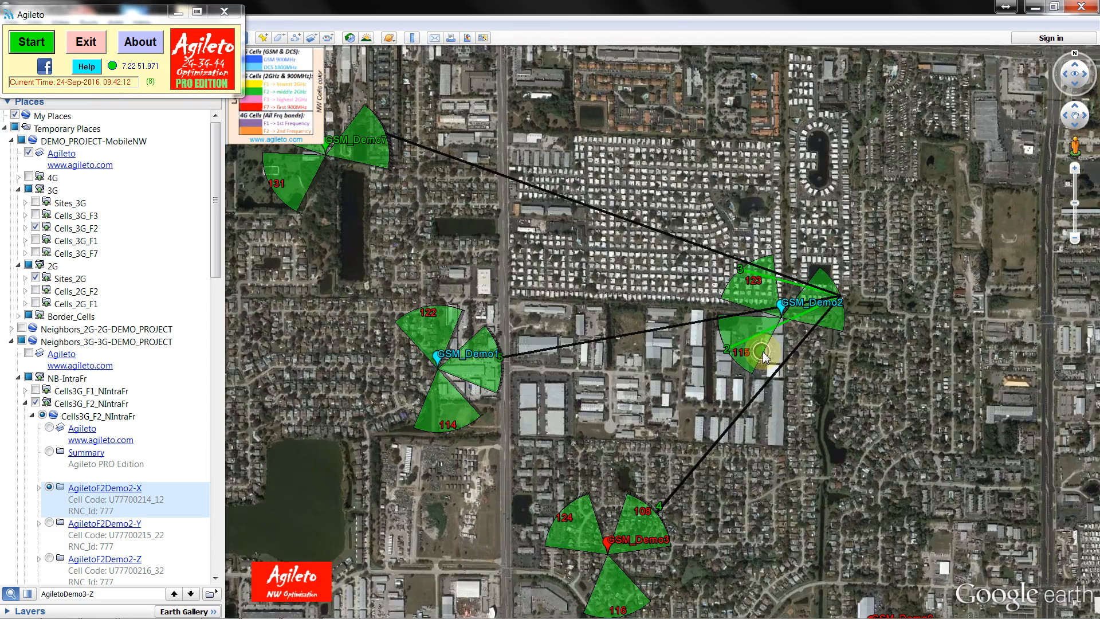
pyautogui.click(788, 321)
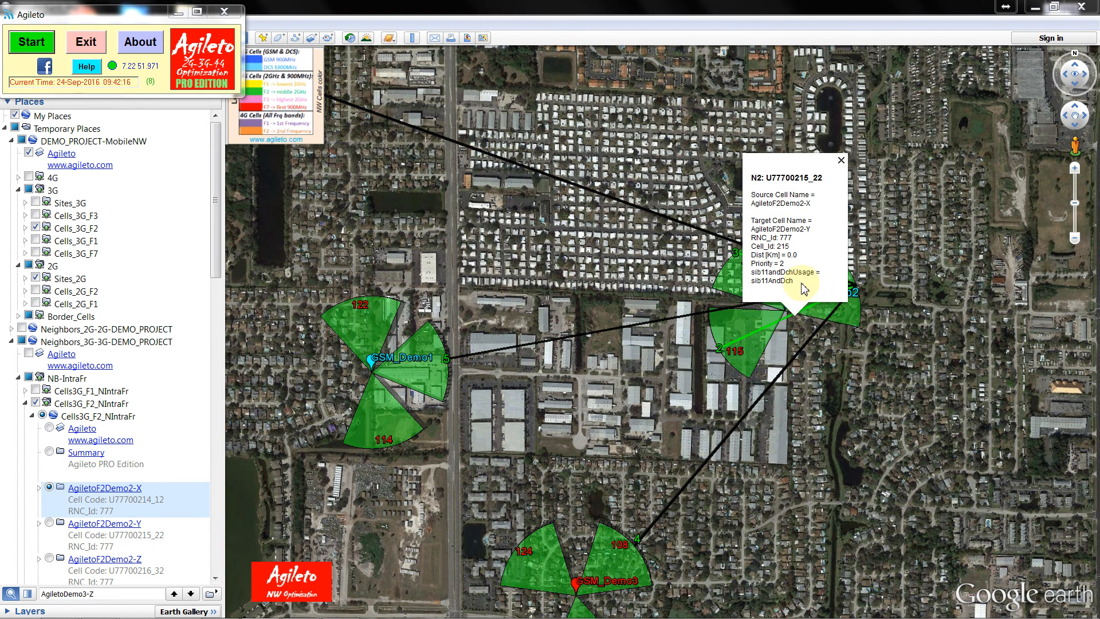
pyautogui.moveTo(802, 284); pyautogui.dragTo(726, 280)
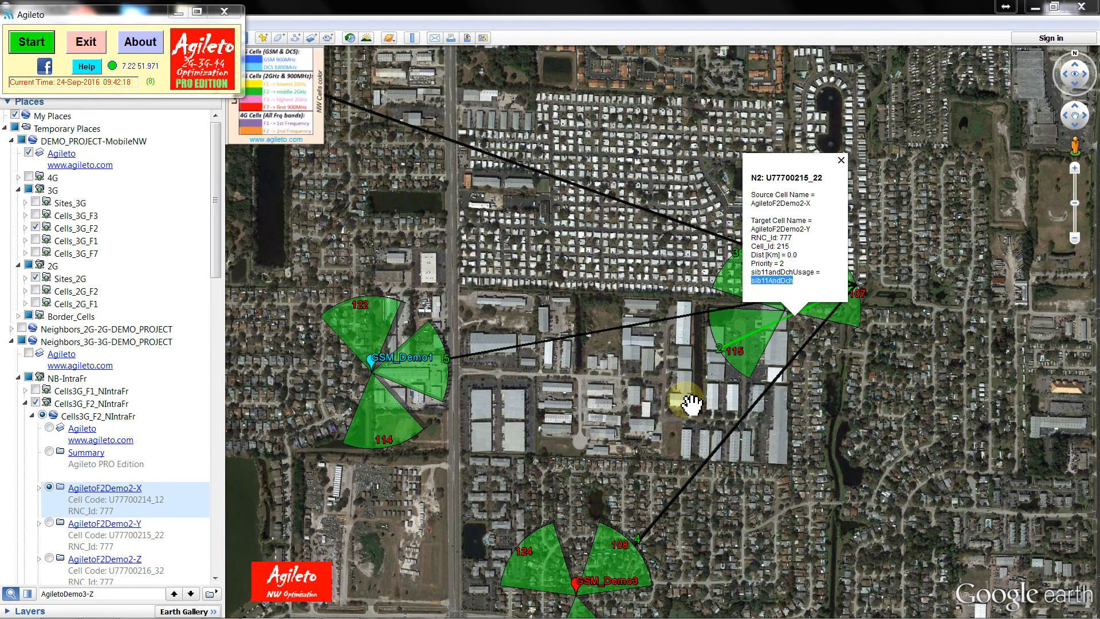
pyautogui.click(690, 403)
pyautogui.scroll(-3, 690, 403)
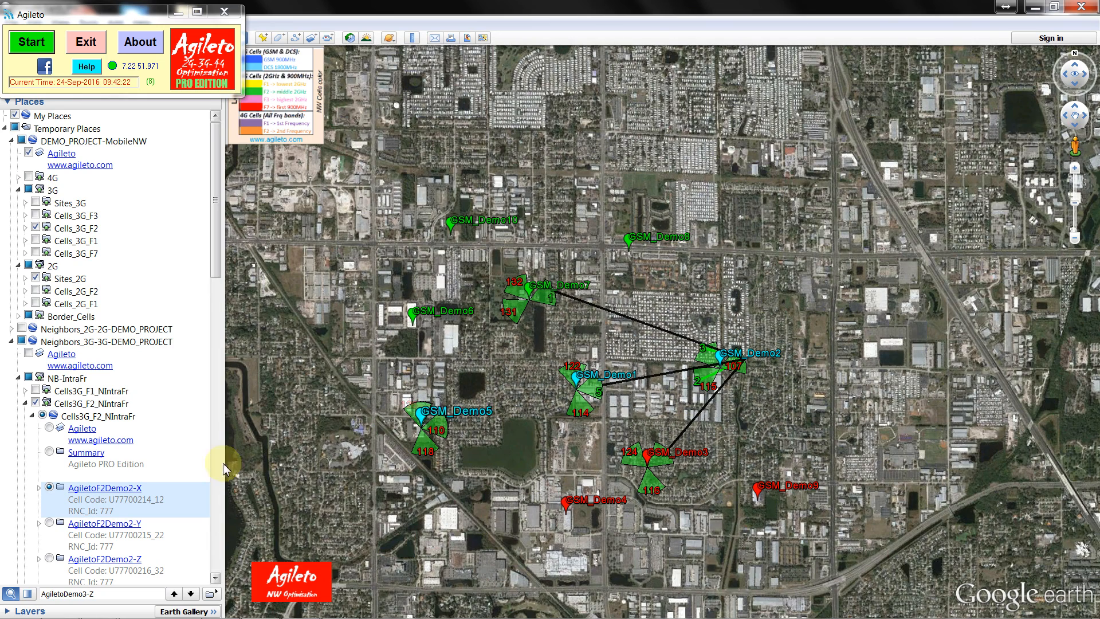
# - Hide and collapse the Cells3G_F2_NIntraFr relations, and expand the Cells3G_F3_NIntraFr folder down to its source cells
pyautogui.click(34, 404)
pyautogui.click(26, 404)
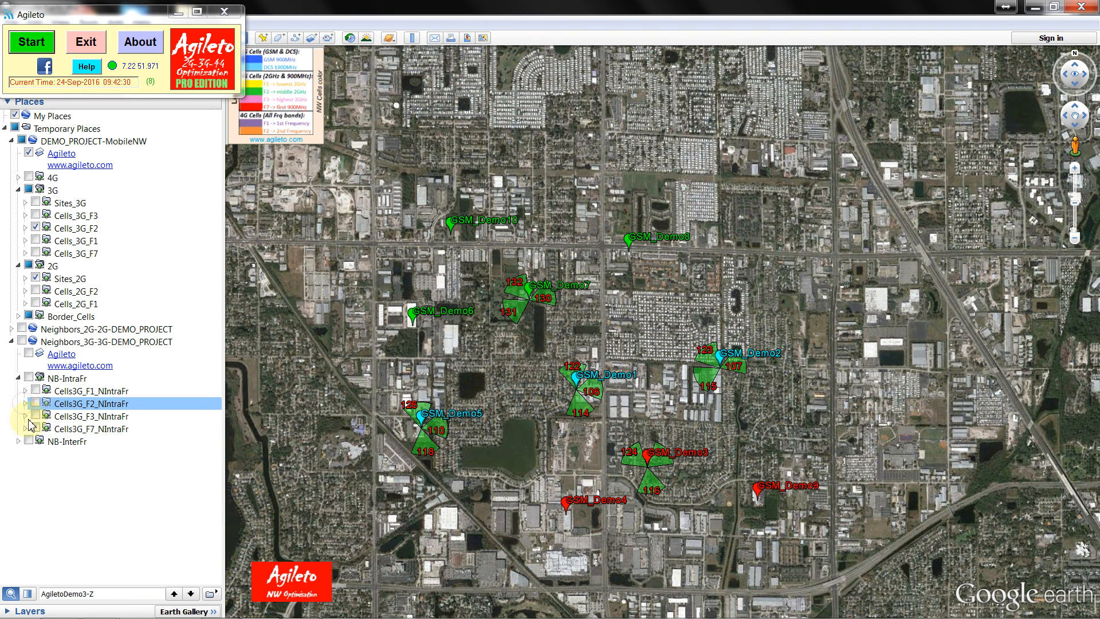
pyautogui.click(26, 416)
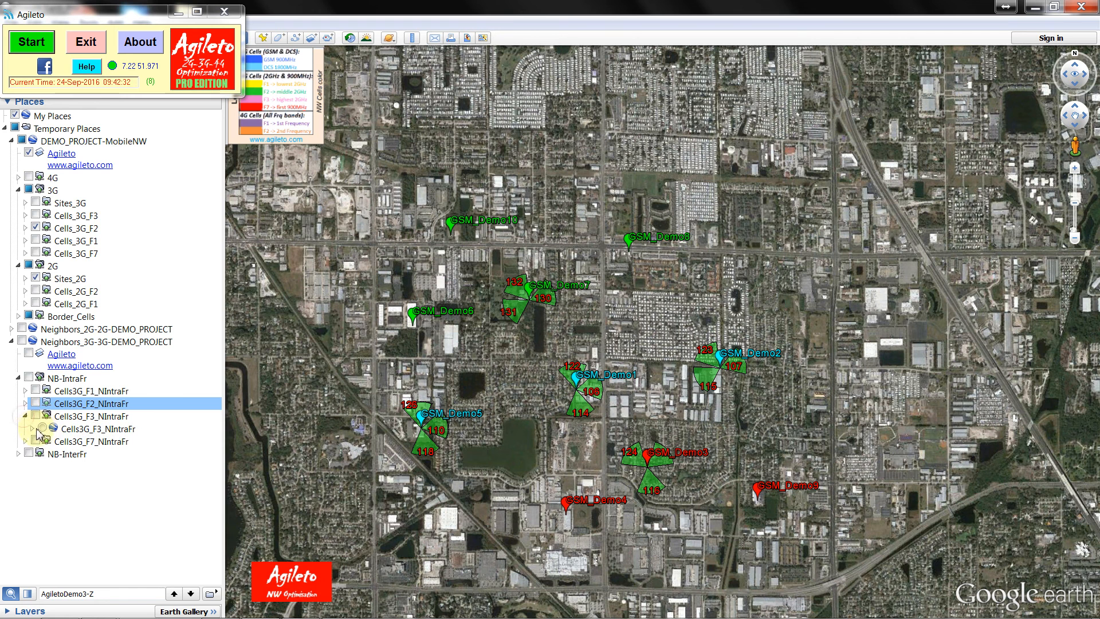
pyautogui.click(33, 429)
pyautogui.scroll(-3, 40, 426)
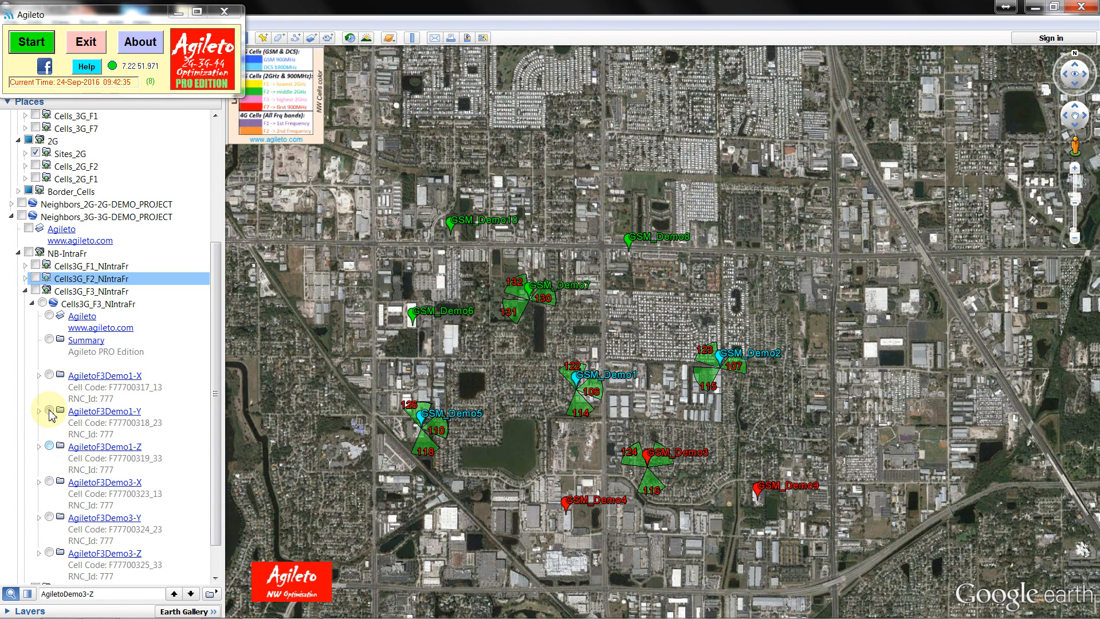
# - Hide the Sites_2G and Cells_3G_F2 layers, and show Sites_3G and Cells_3G_F3 on the map
pyautogui.scroll(3, 31, 174)
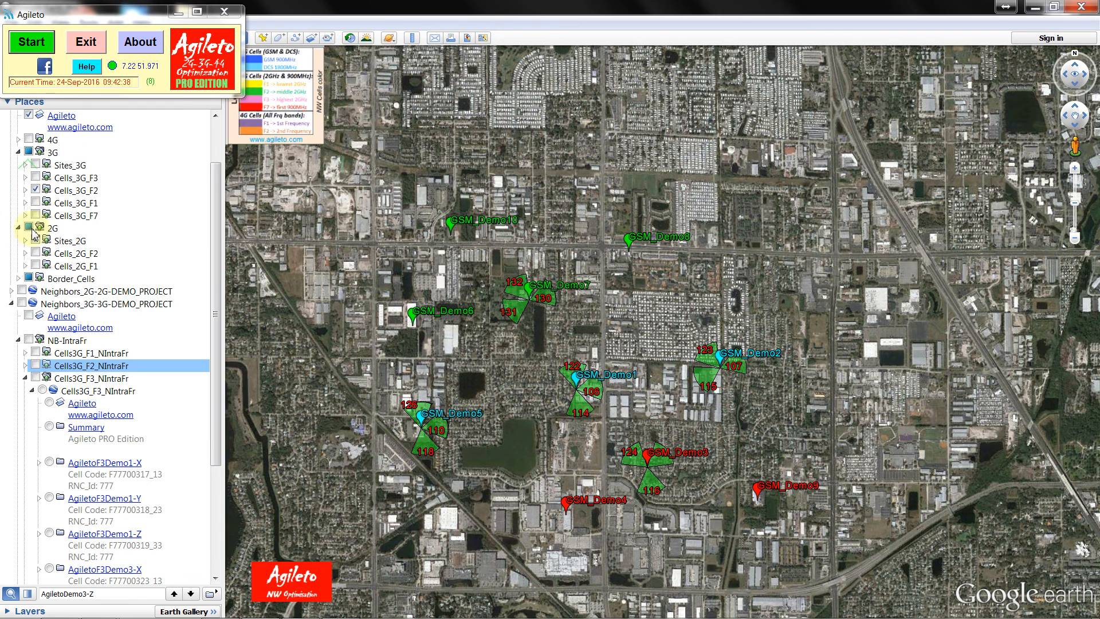
pyautogui.click(35, 241)
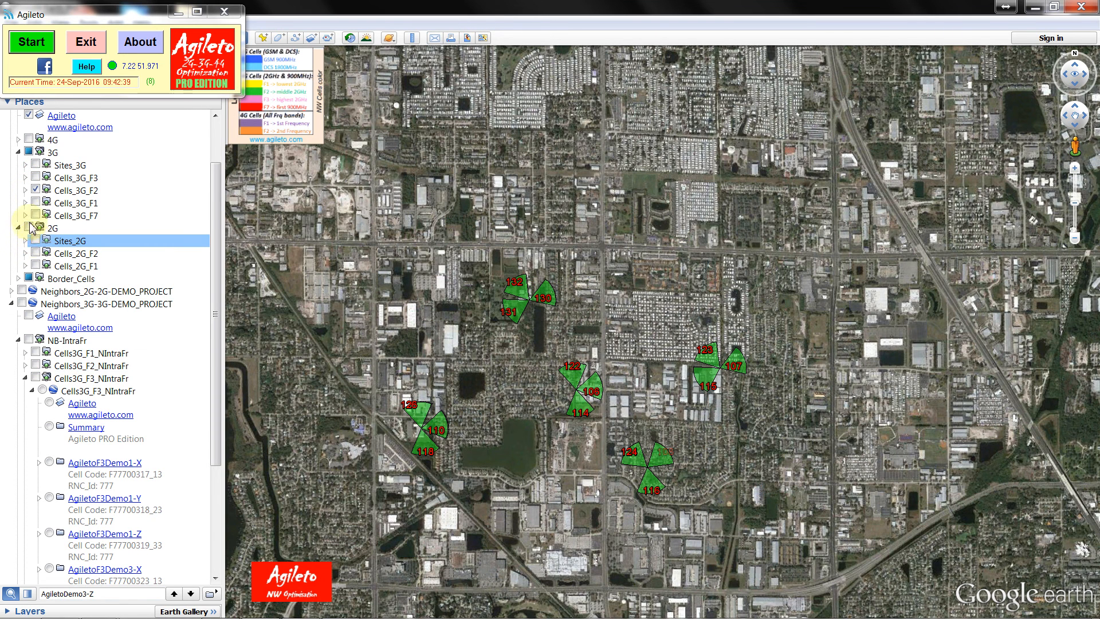
pyautogui.click(36, 165)
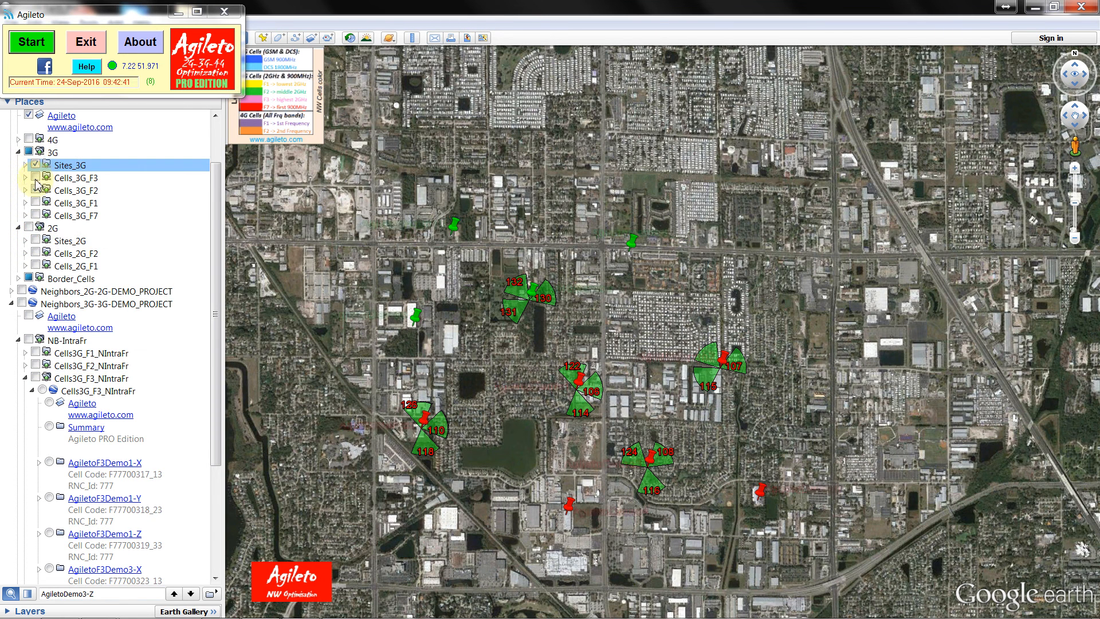
pyautogui.click(36, 177)
pyautogui.click(35, 191)
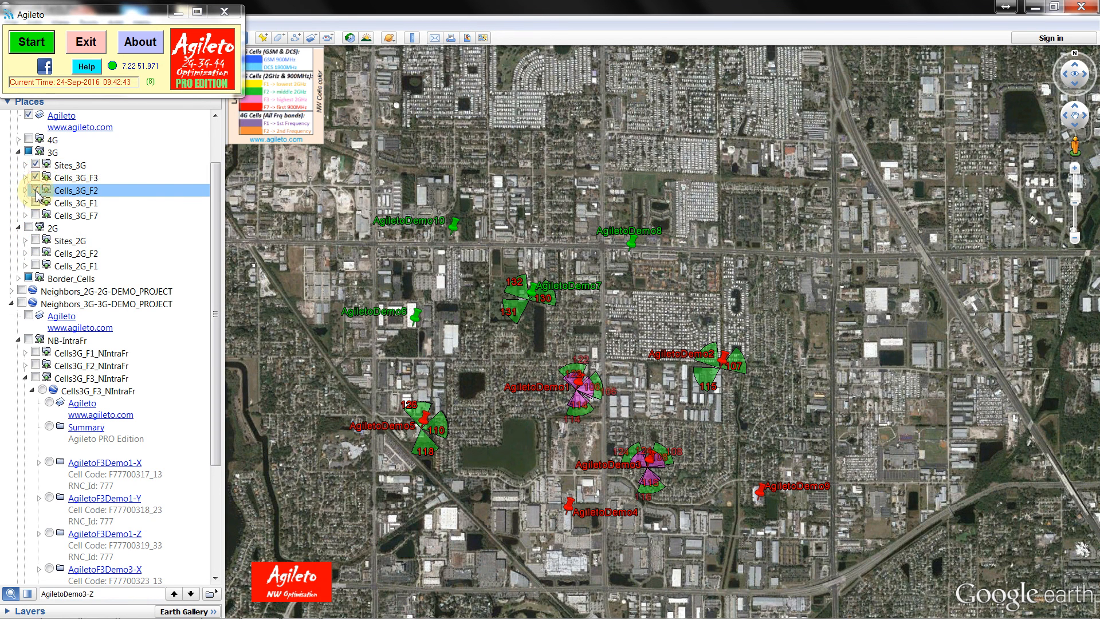
# - Display the F3 intra-frequency neighbors of source cell AgiletoF3Demo1-X on the map
pyautogui.doubleClick(527, 442)
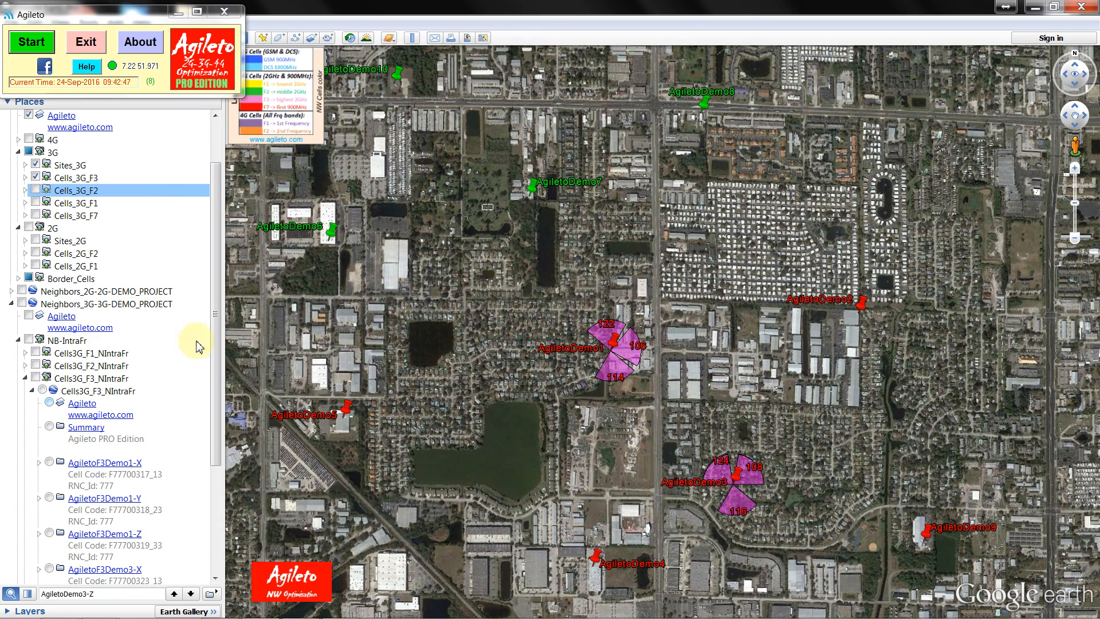
pyautogui.moveTo(216, 307); pyautogui.dragTo(216, 349)
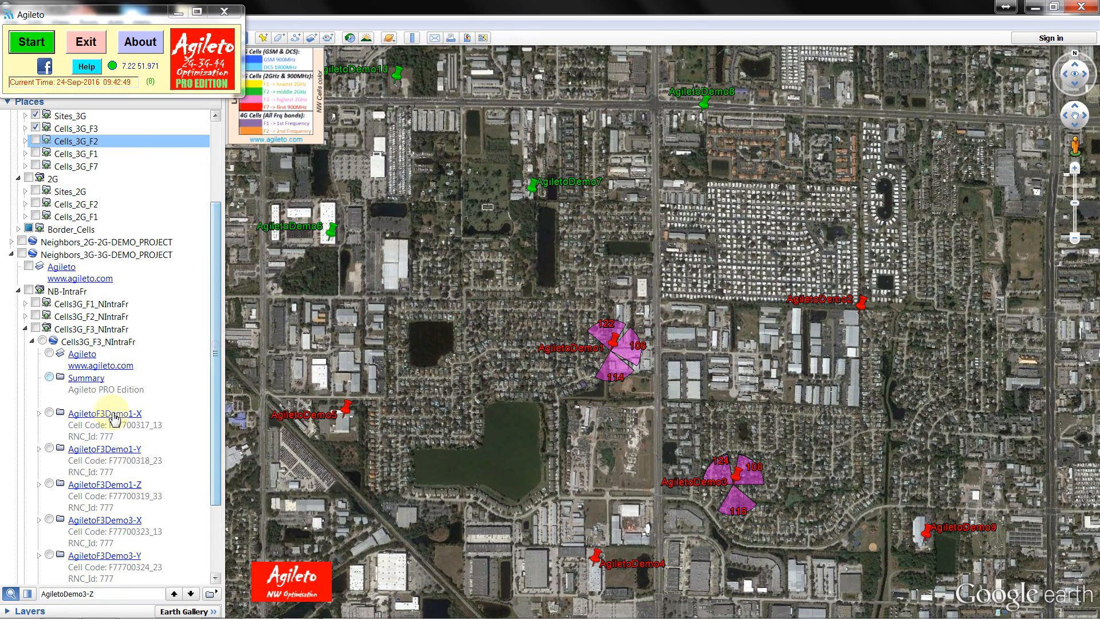
pyautogui.click(50, 417)
pyautogui.click(50, 413)
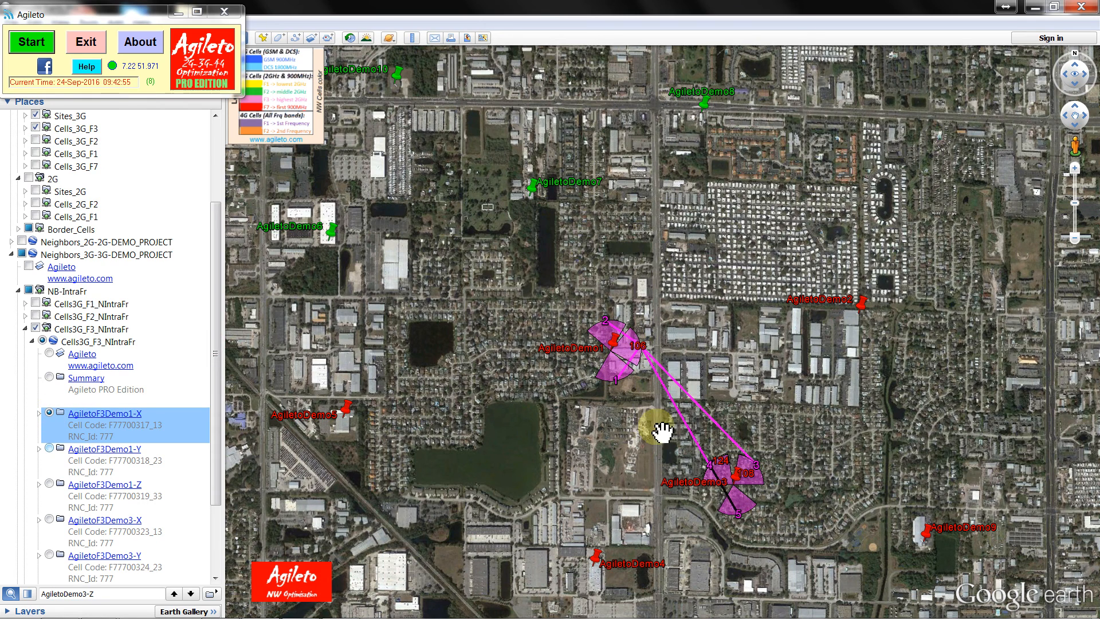
# - Display the F3 intra-frequency neighbors of AgiletoF3Demo1-Y and open the details of its neighbor relation N4 to AgiletoF3Demo3-X
pyautogui.scroll(2, 683, 459)
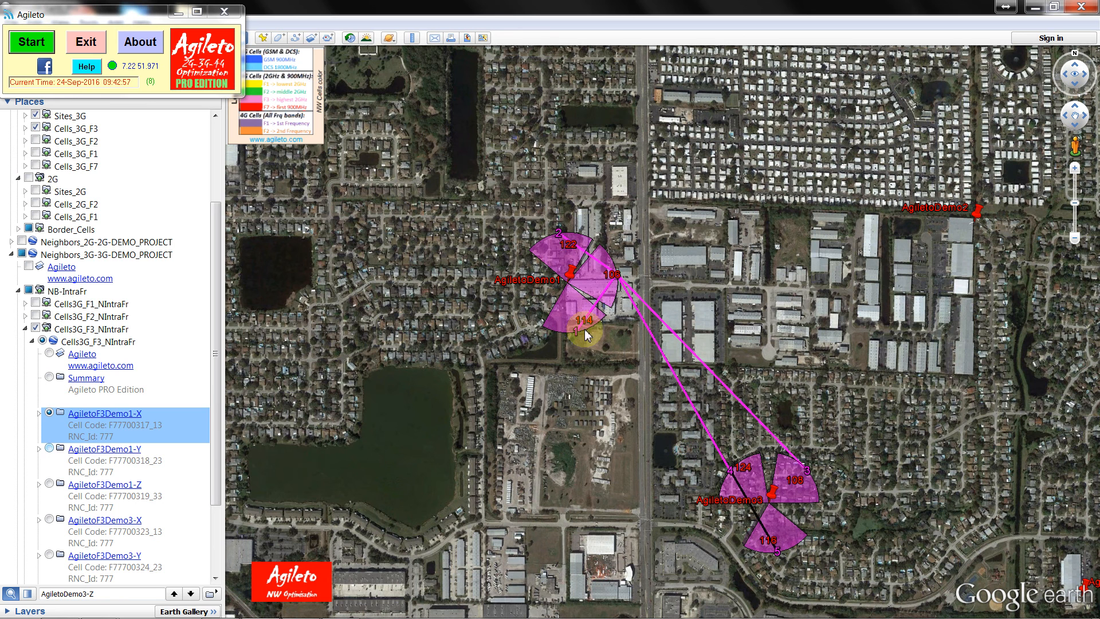
pyautogui.click(49, 448)
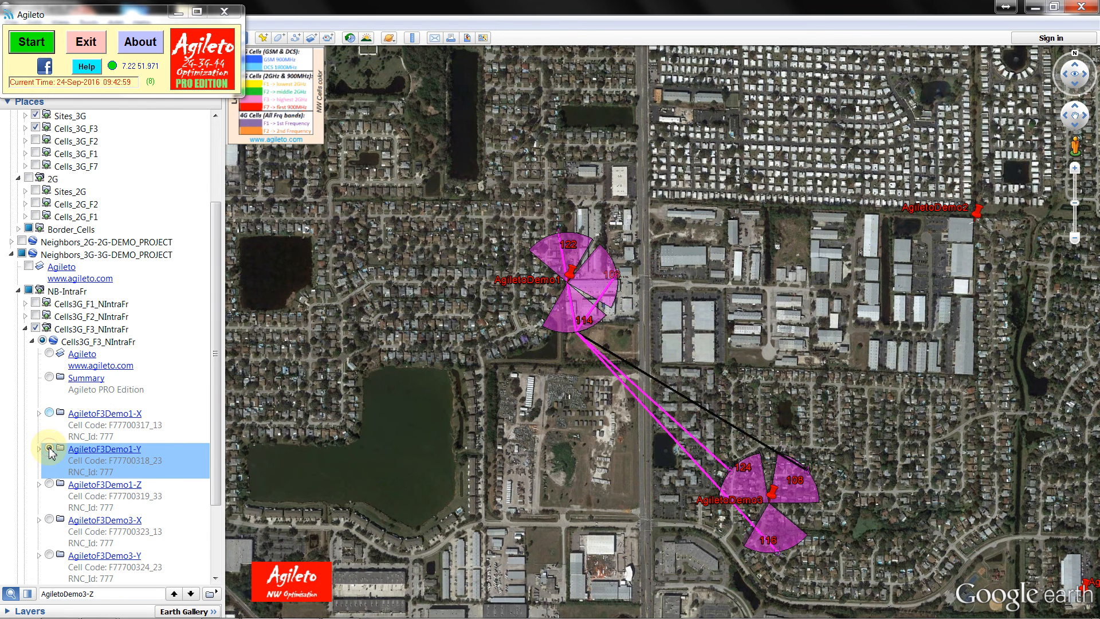
pyautogui.click(711, 416)
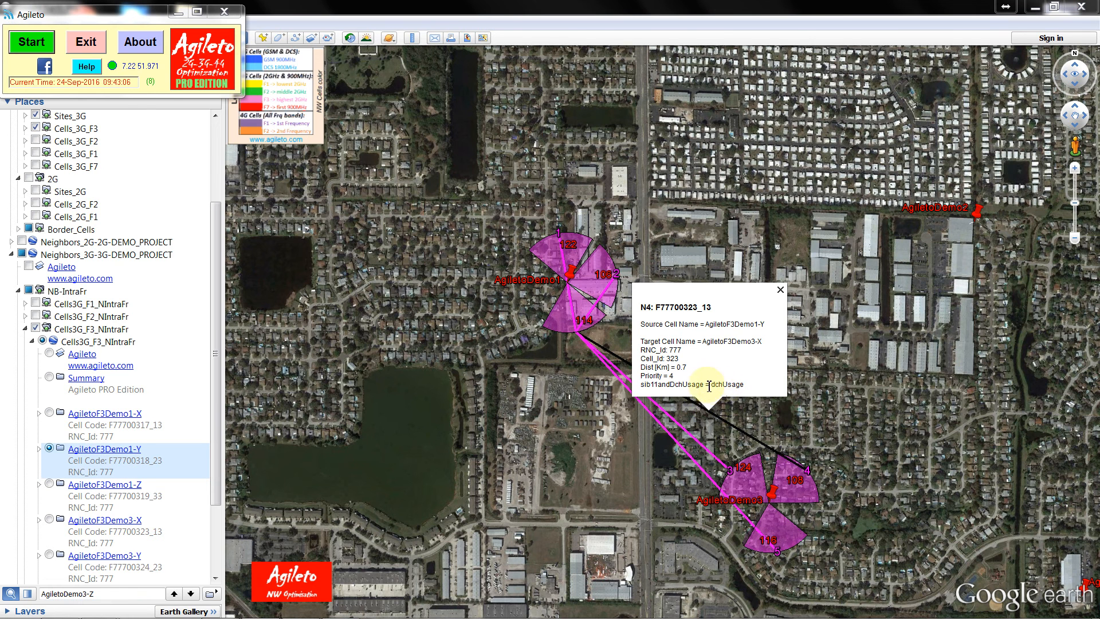
# - Collapse and hide the NB-IntraFr relations, and expand the NB-InterFr folder of the 3G-3G neighbors
pyautogui.click(19, 291)
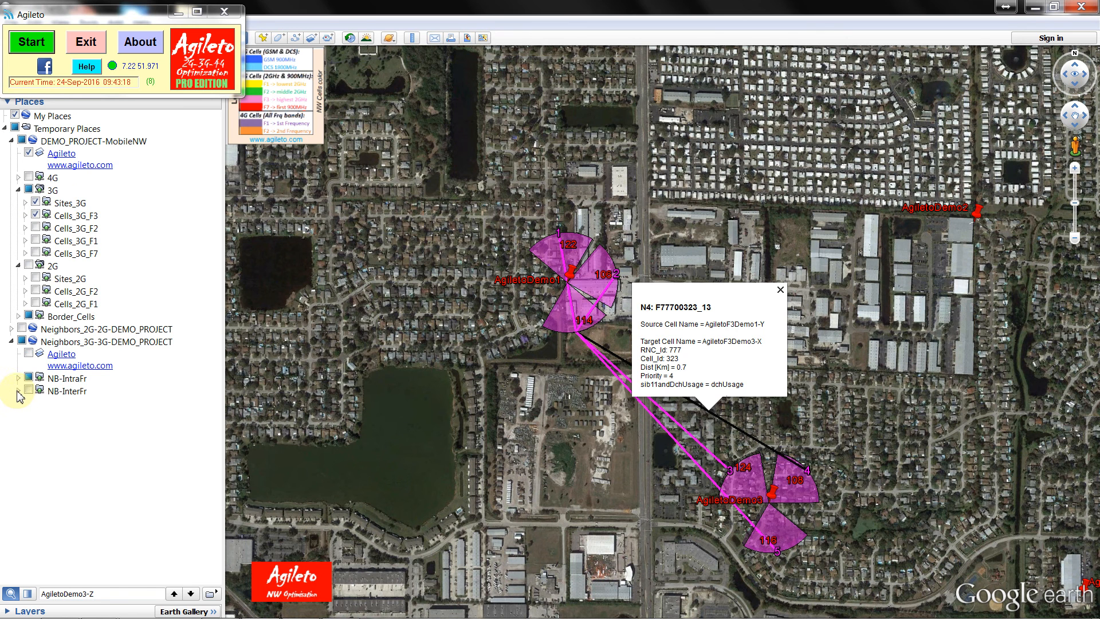
pyautogui.click(19, 392)
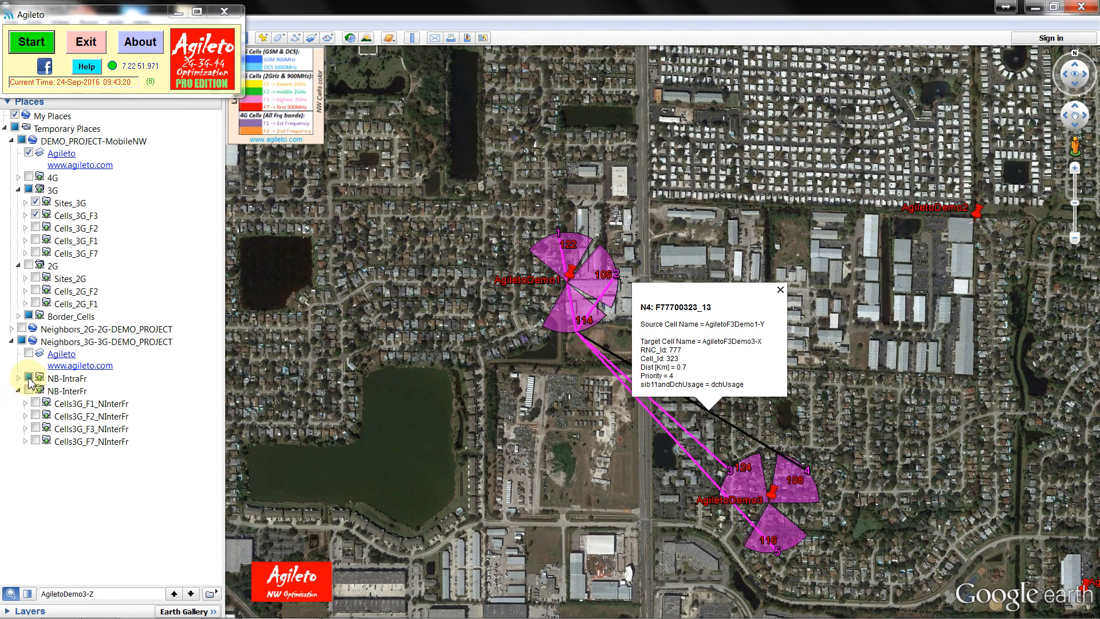
pyautogui.click(29, 378)
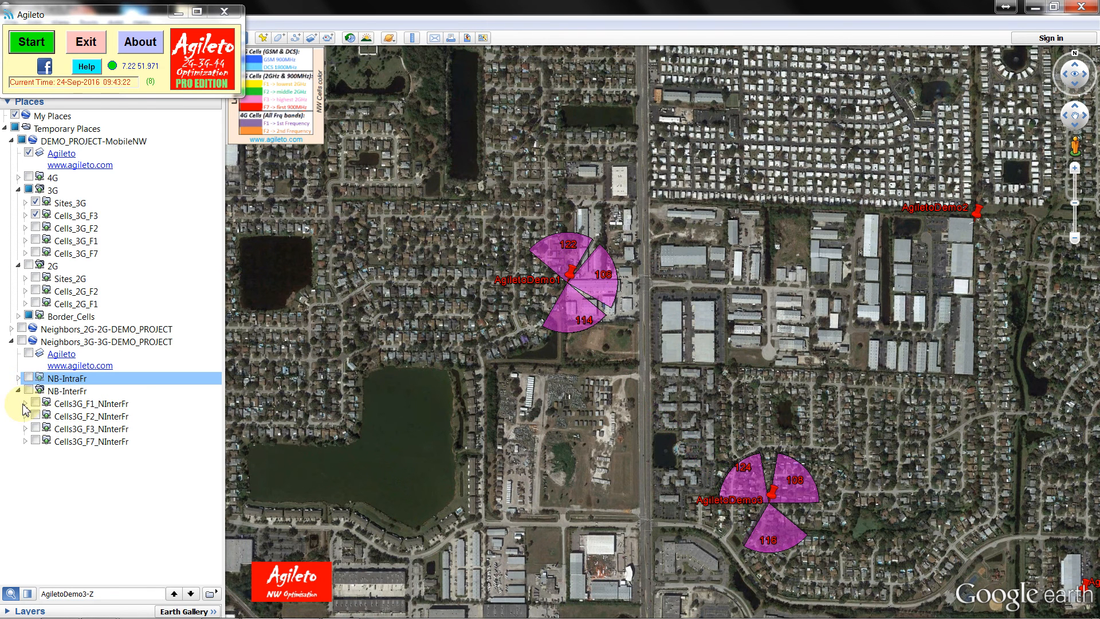
# - Expand the Cells3G_F1_NInterFr folder down to its source cells and display the inter-frequency neighbors of AgiletoDemo2-X
pyautogui.click(25, 404)
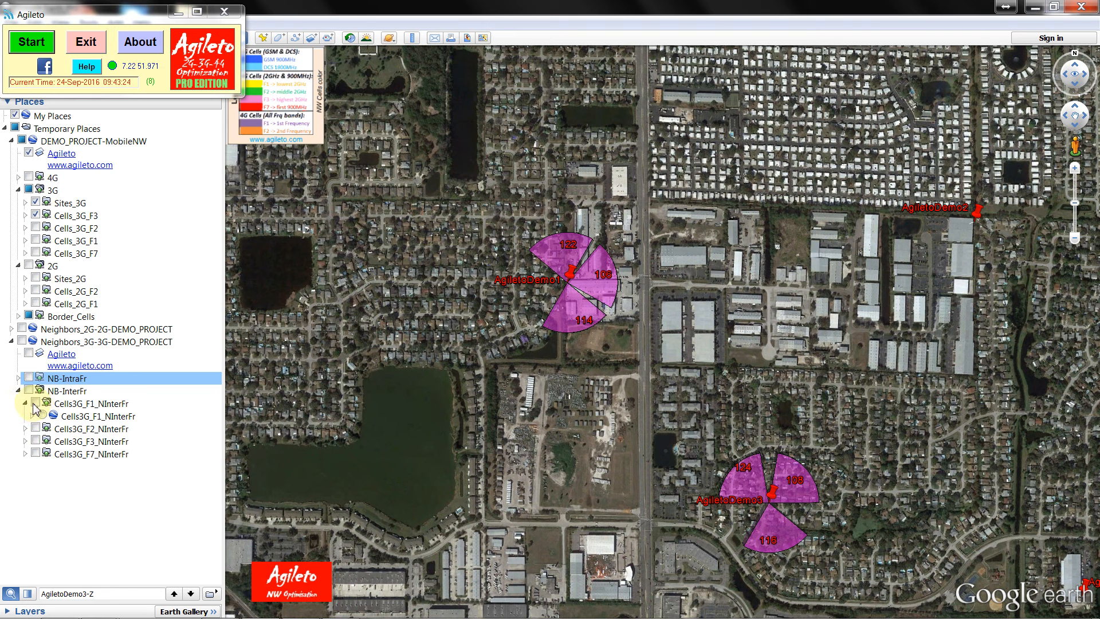
pyautogui.click(32, 417)
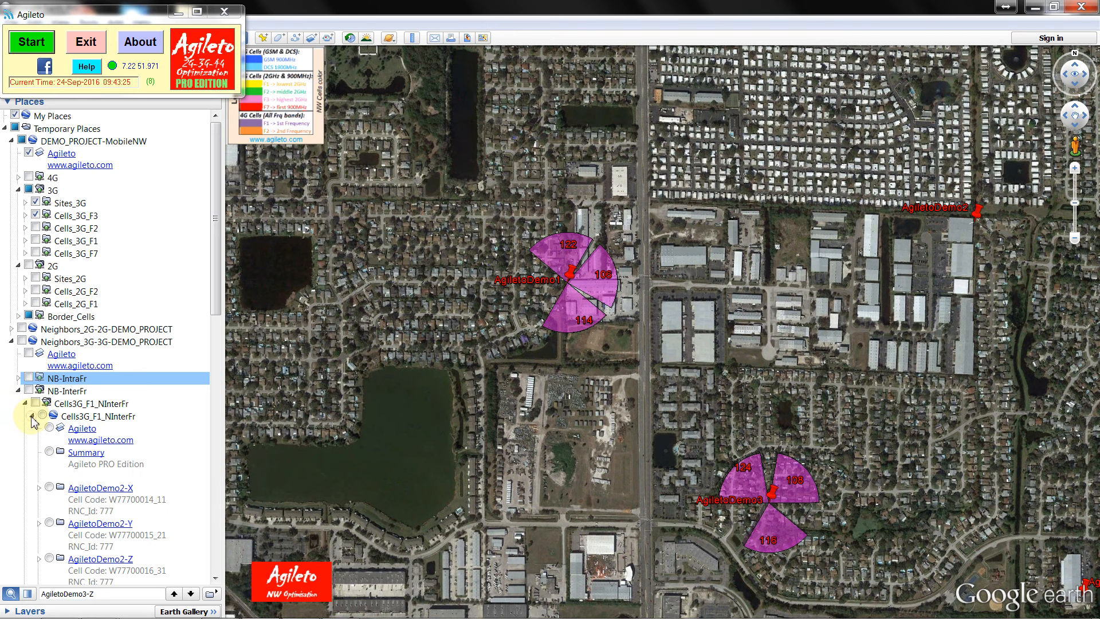
pyautogui.click(49, 487)
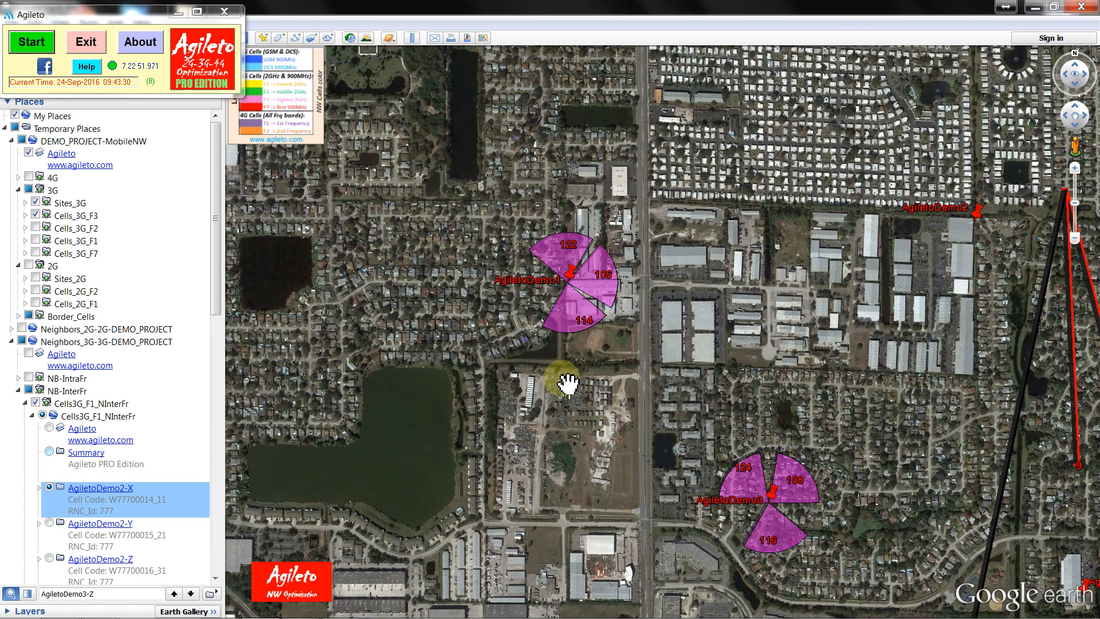
# - Show the Cells_3G_F1, Cells_3G_F2 and Cells_3G_F7 layers on the map in addition to Cells_3G_F3
pyautogui.scroll(-2, 569, 378)
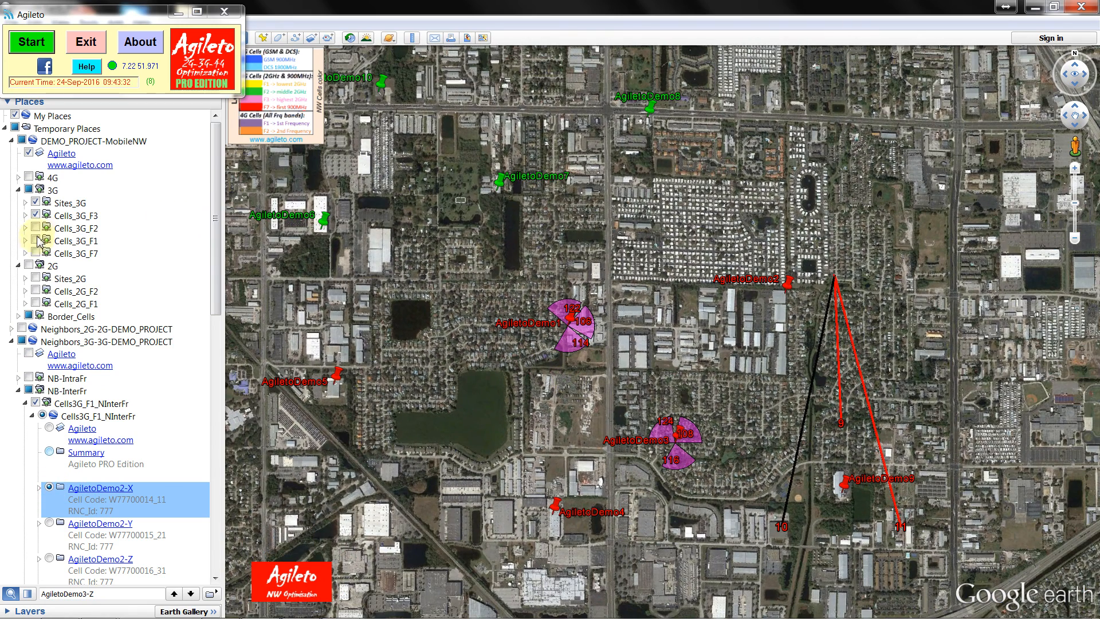
pyautogui.click(36, 241)
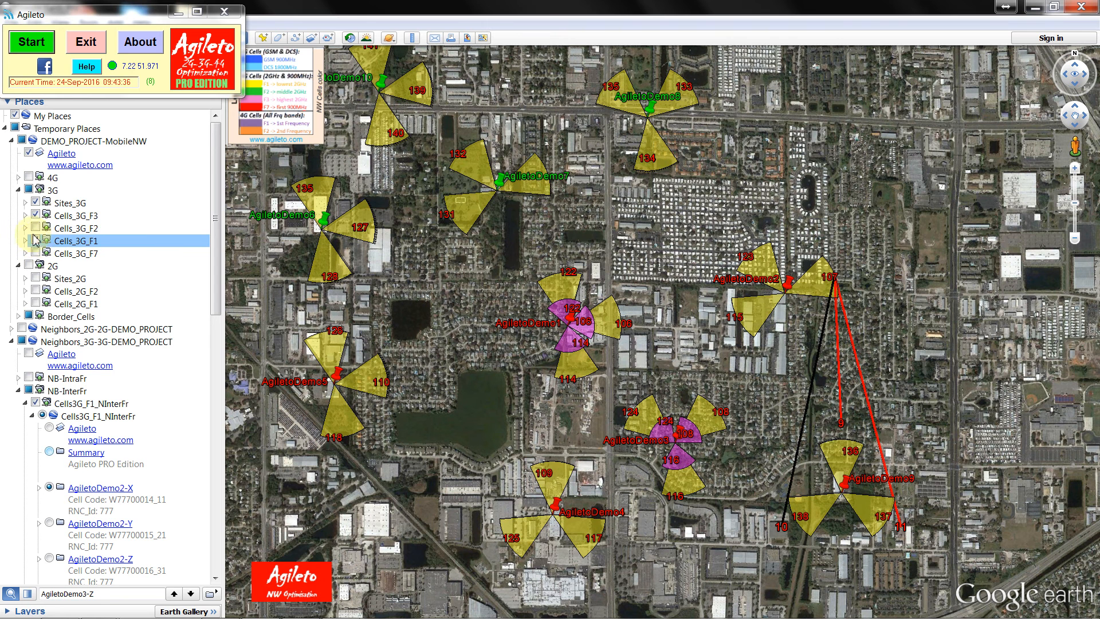
pyautogui.click(35, 228)
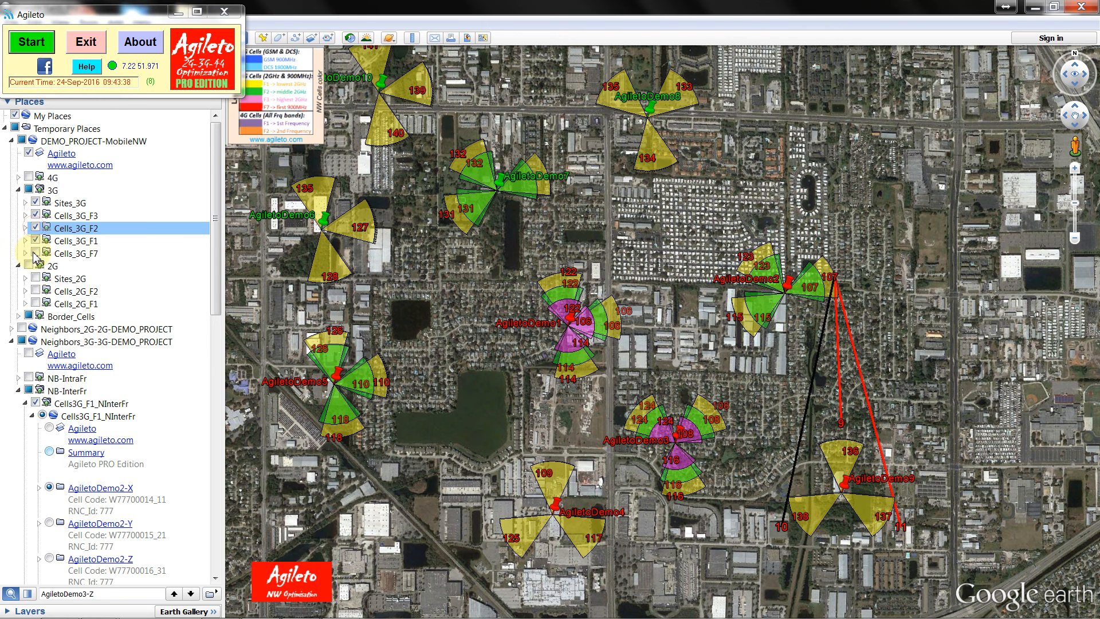
pyautogui.click(35, 253)
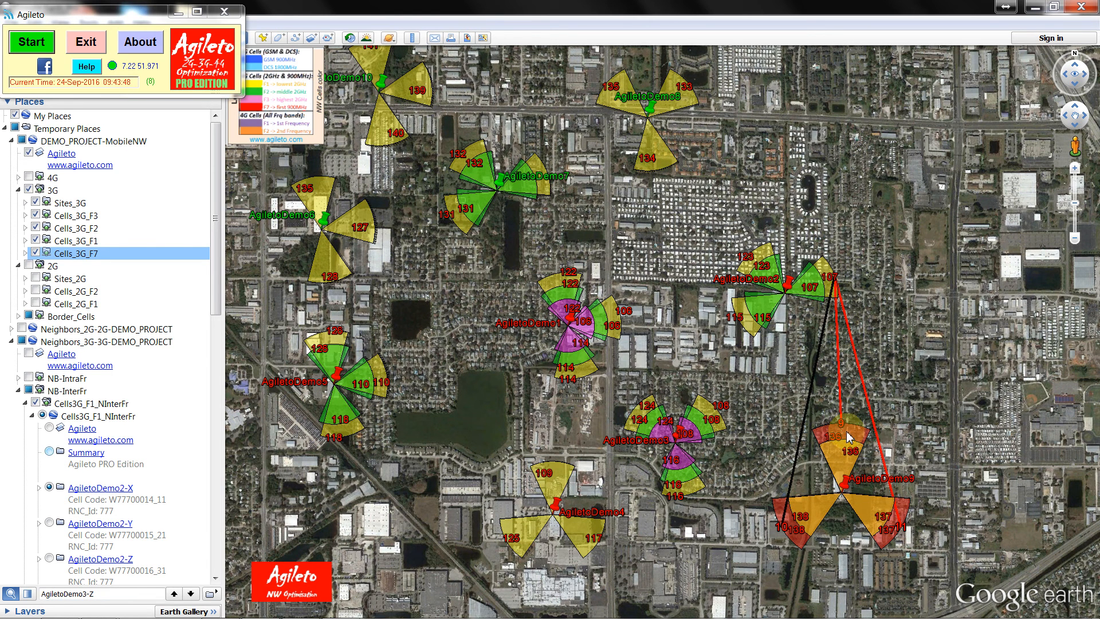
# - Display the F1 inter-frequency neighbors of AgiletoDemo2-Y, AgiletoDemo2-Z and AgiletoDemo1-X one after another
pyautogui.click(49, 523)
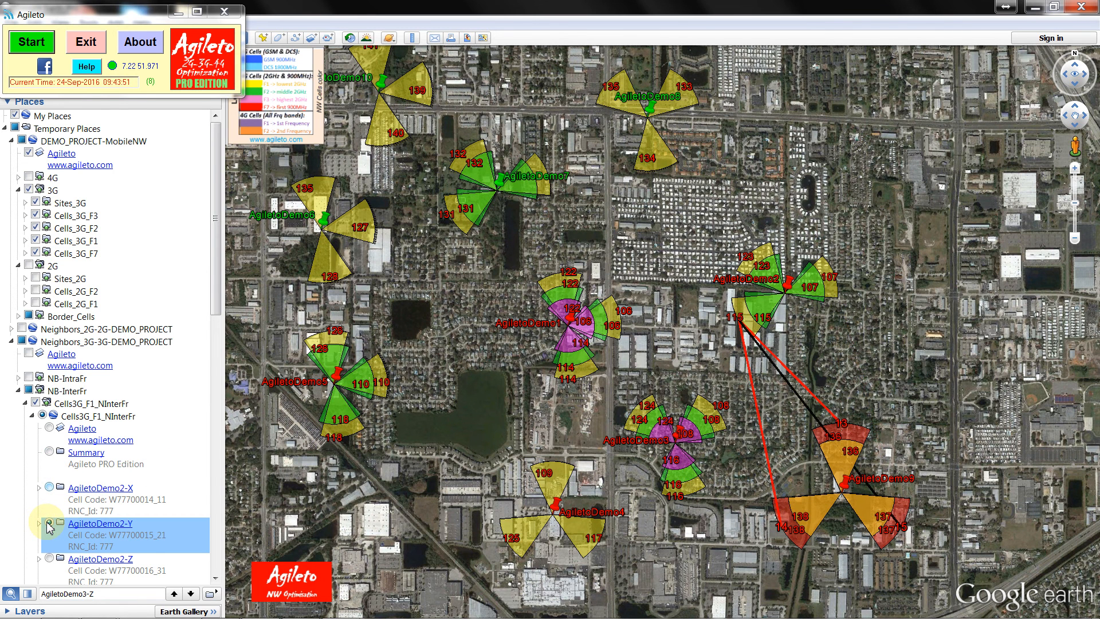
pyautogui.scroll(-2, 56, 543)
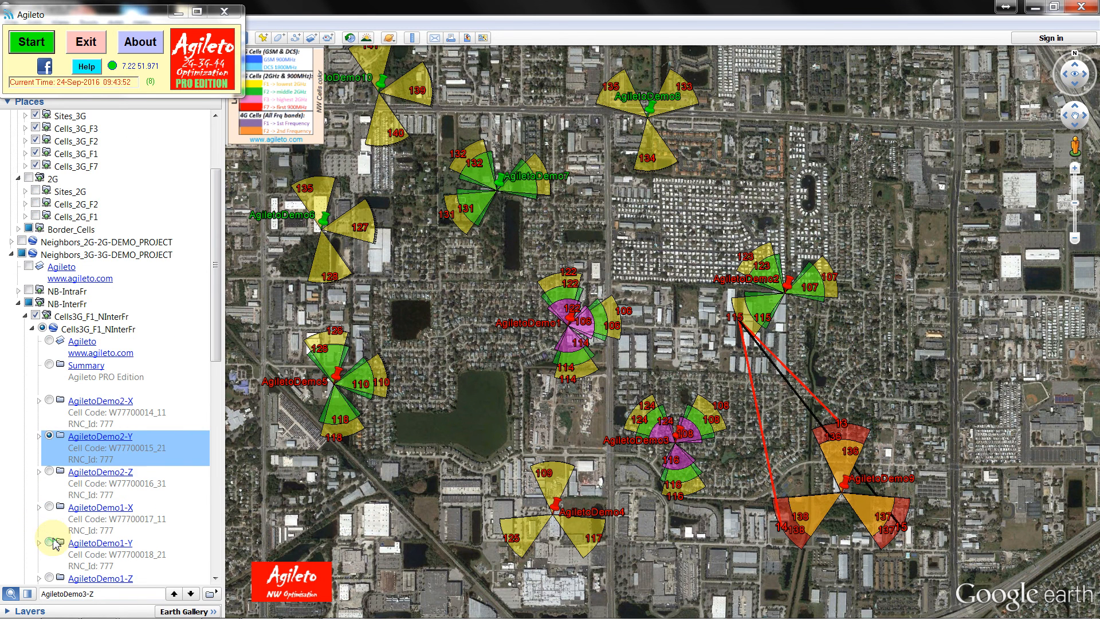
pyautogui.click(49, 472)
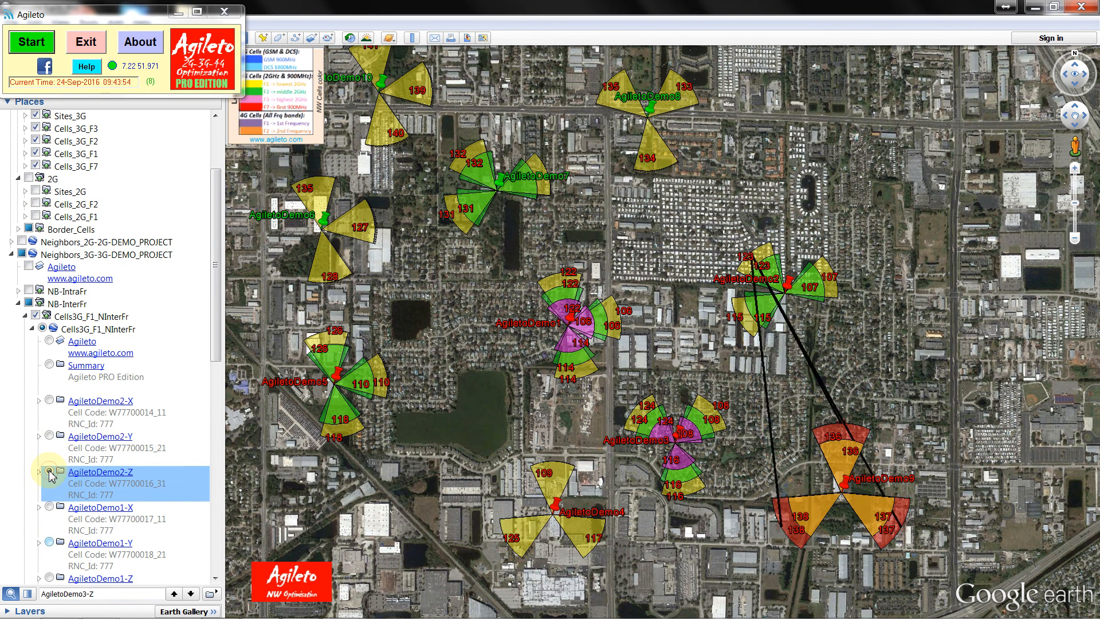
pyautogui.click(49, 507)
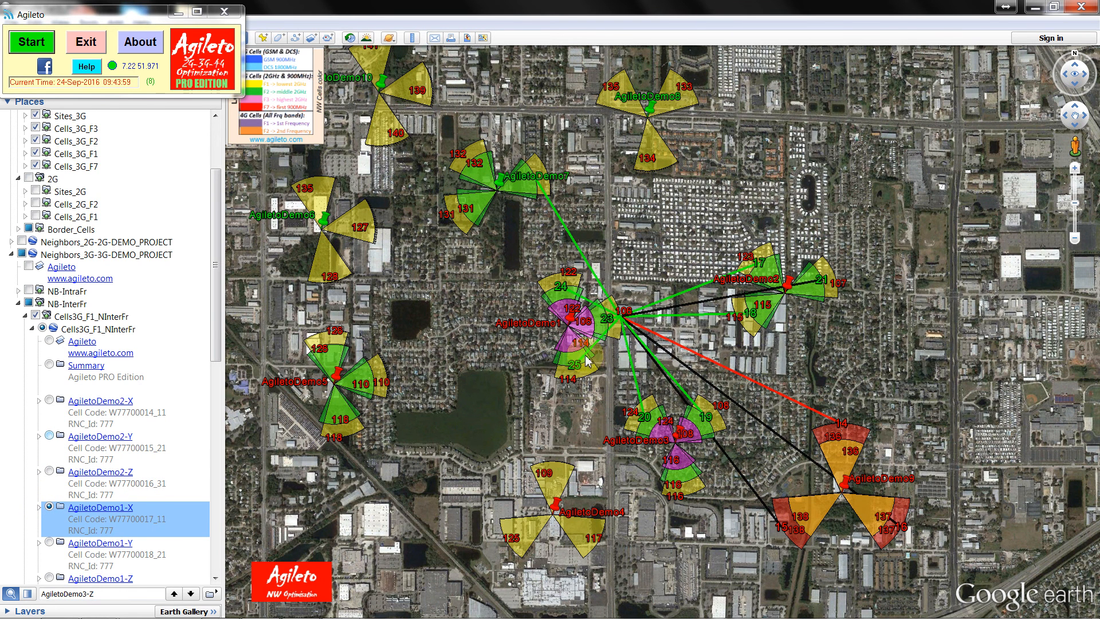
# - Examine the inter-frequency neighbors of AgiletoDemo1-X and open the details of its N1 relation to AgiletoF7Demo9-X
pyautogui.doubleClick(611, 360)
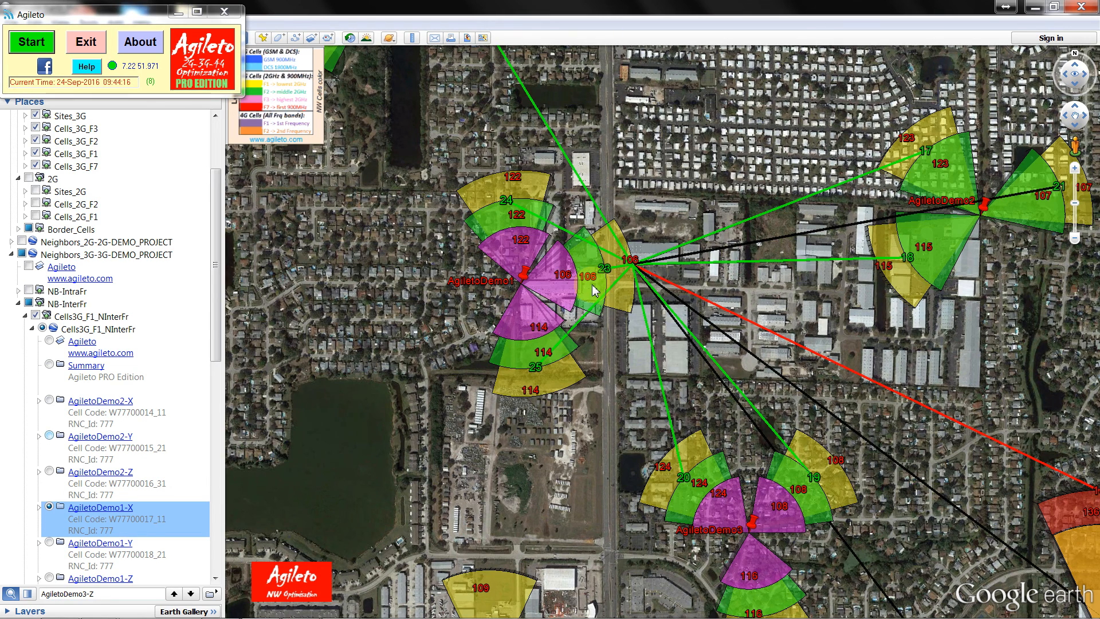
pyautogui.scroll(-2, 594, 291)
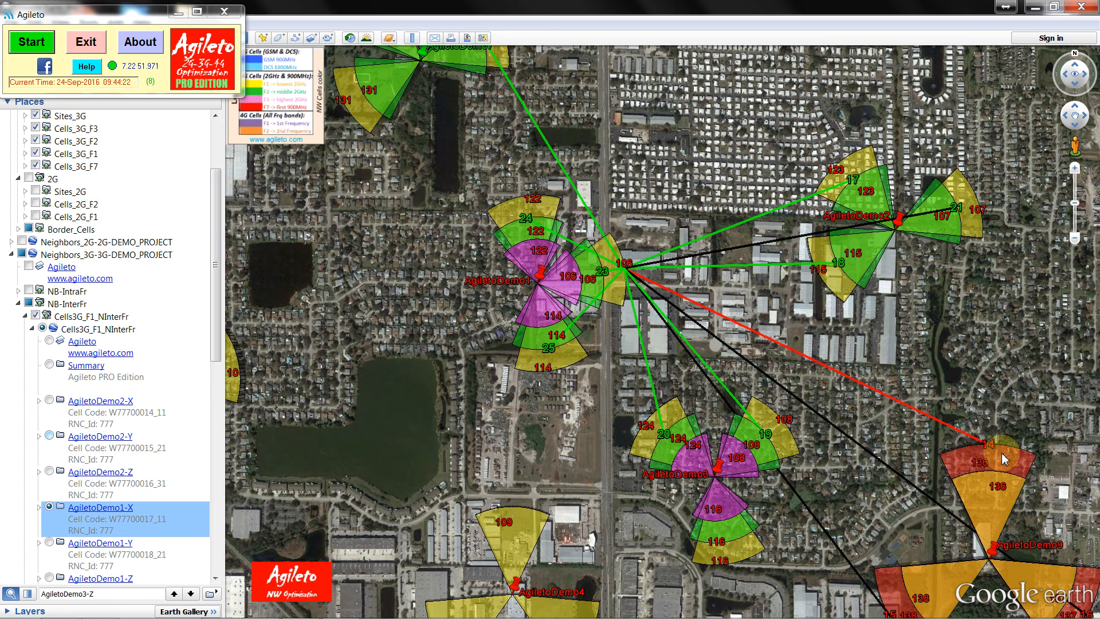
pyautogui.moveTo(1011, 417); pyautogui.dragTo(915, 344)
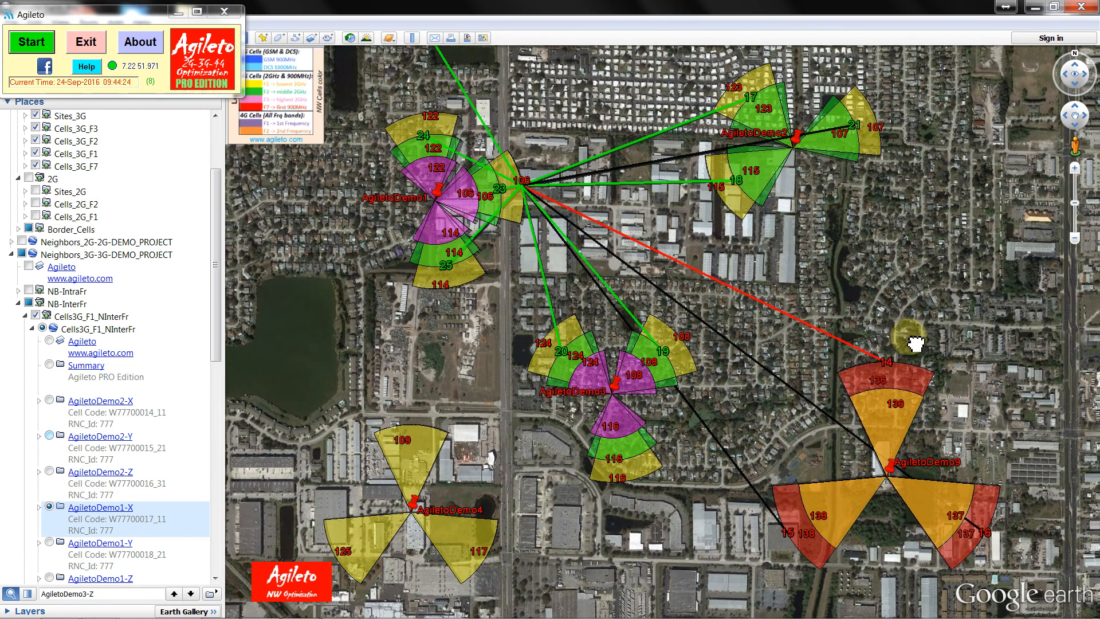
pyautogui.click(823, 338)
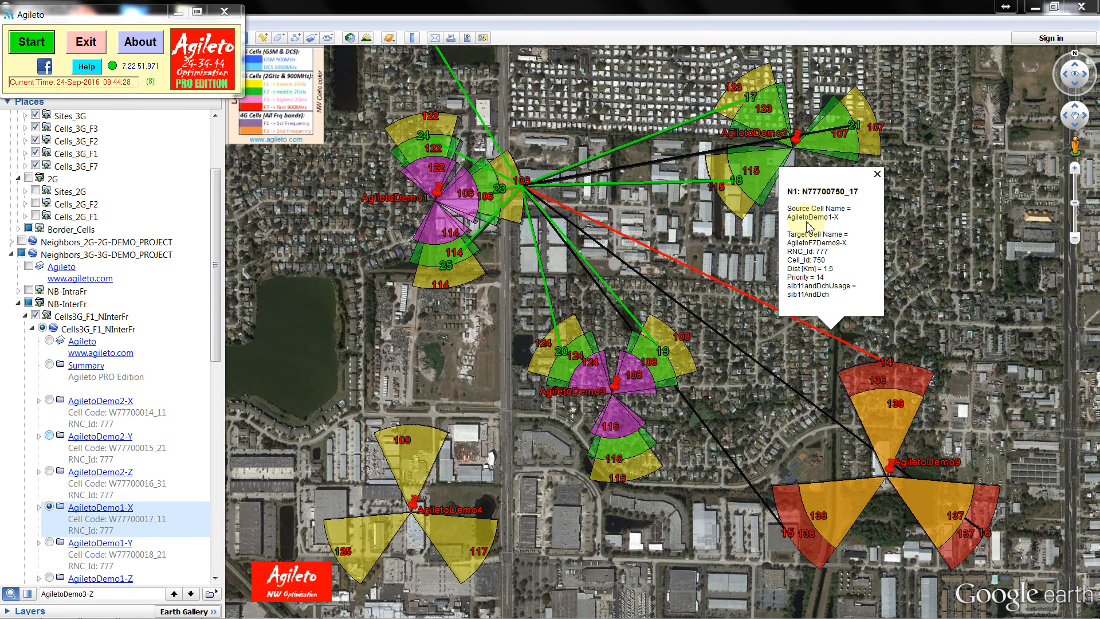
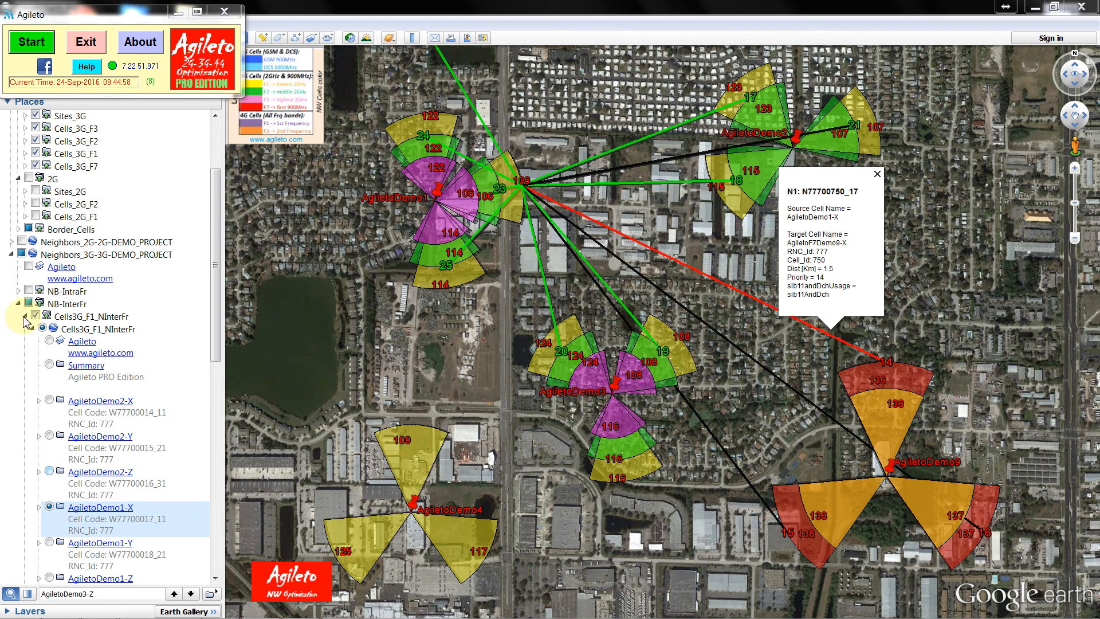
# - Hide the NB-InterFr relations and collapse the whole Neighbors_3G-3G-DEMO_PROJECT tree
pyautogui.click(24, 317)
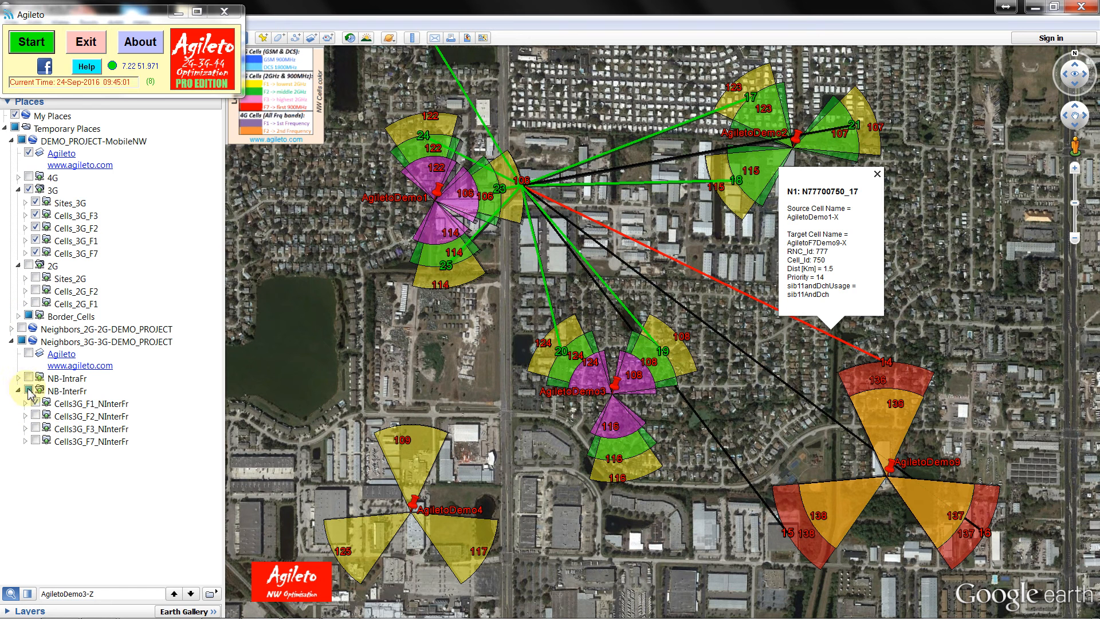
pyautogui.click(28, 391)
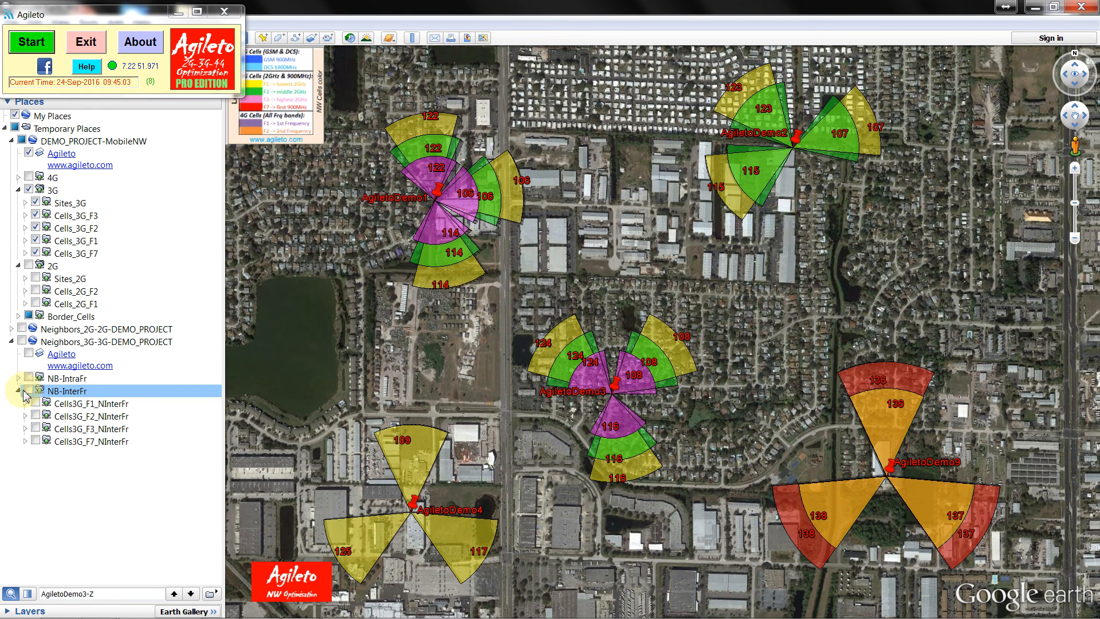
pyautogui.click(19, 391)
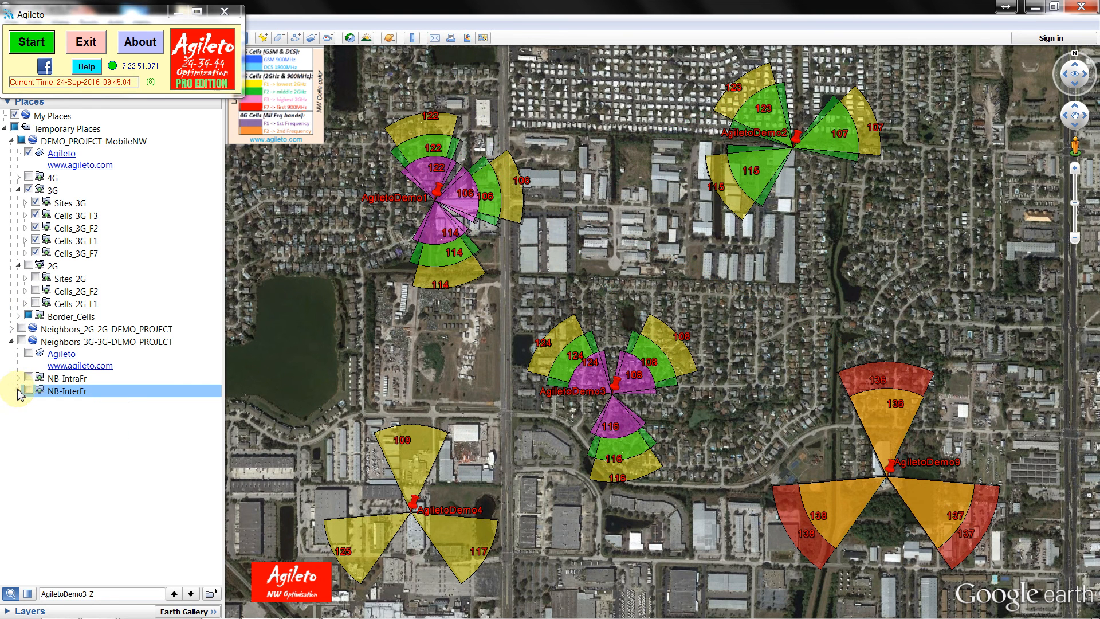
pyautogui.click(11, 341)
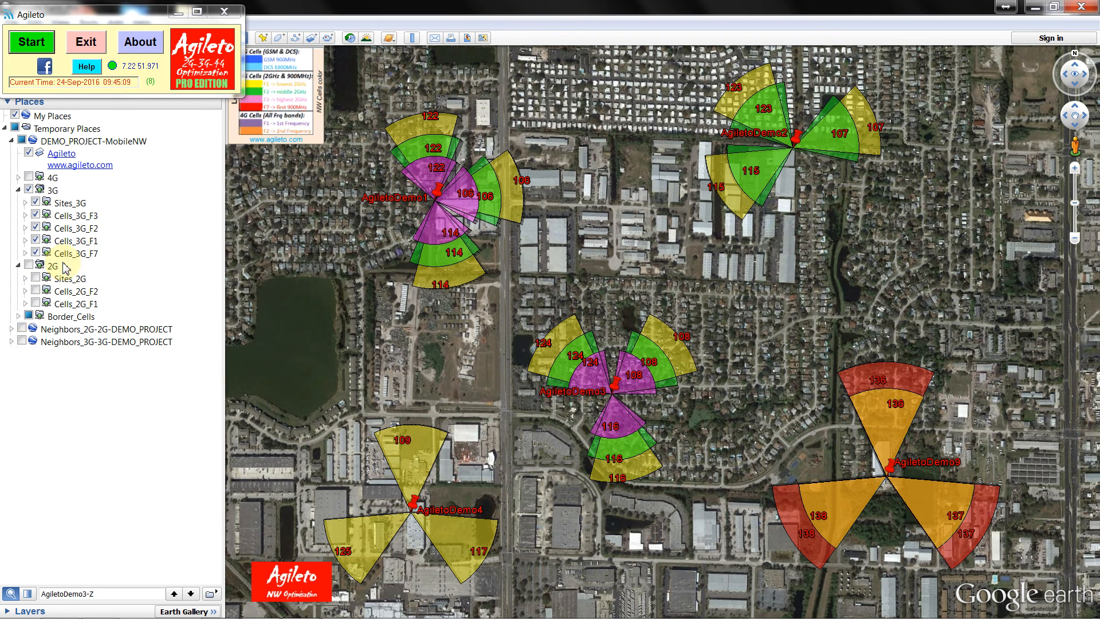
# - Hide all 3G sites and cells of DEMO_PROJECT-MobileNW and collapse the 3G folder
pyautogui.click(545, 531)
pyautogui.click(30, 50)
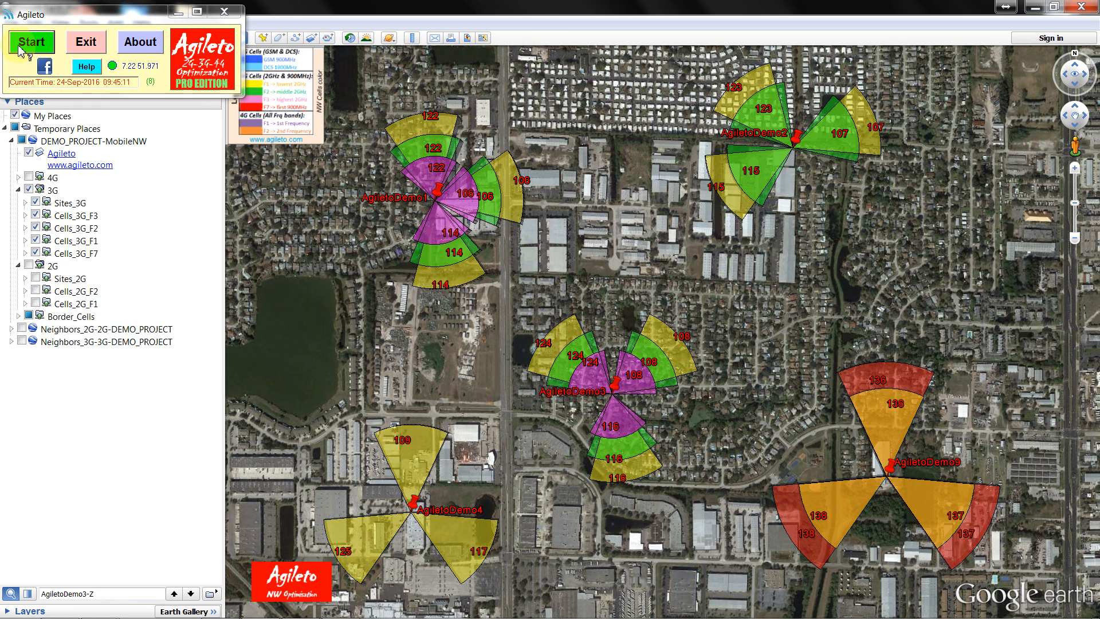
pyautogui.click(28, 188)
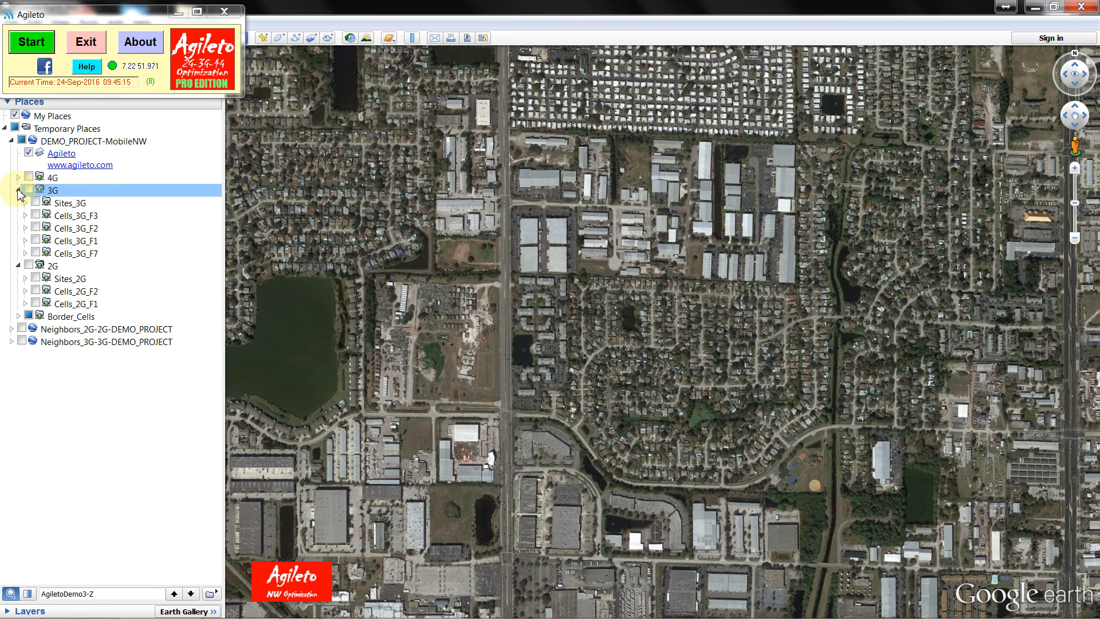
pyautogui.click(18, 190)
# - Start Agileto's module 3.2, Neighbors database -> MapInfo + GoogleEarth [Converters], from the Neighbors Visual section
pyautogui.click(32, 50)
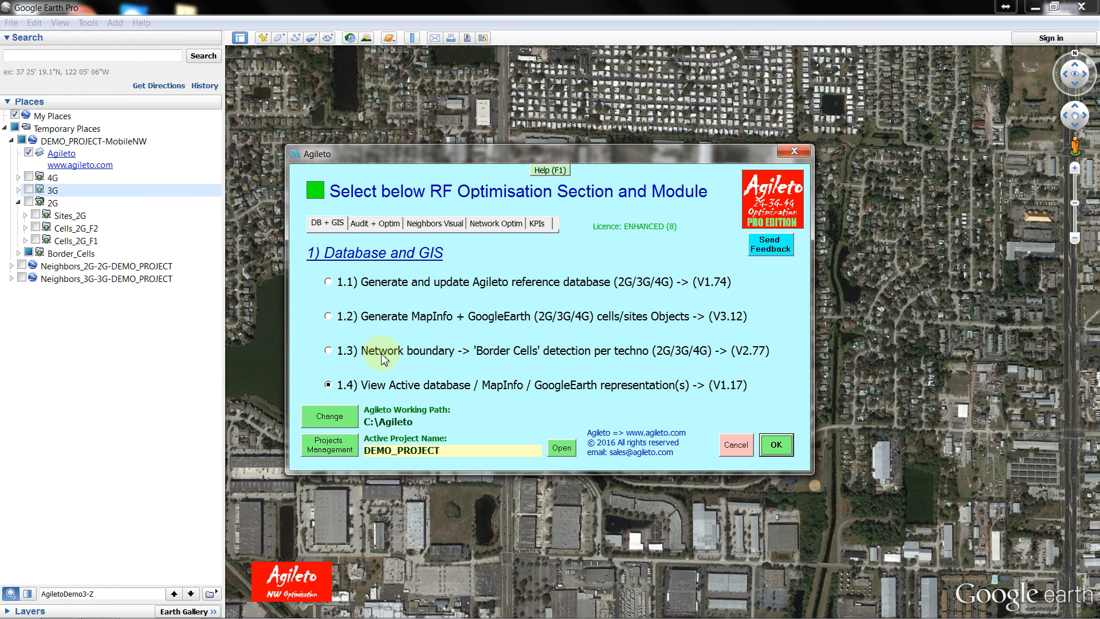
pyautogui.click(443, 222)
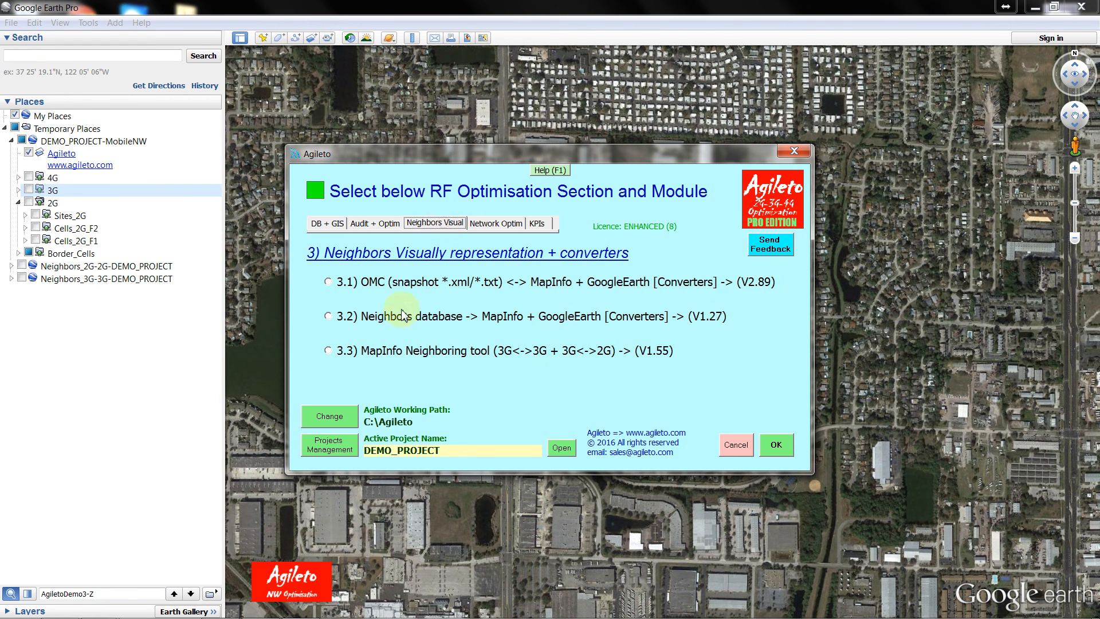
pyautogui.click(399, 321)
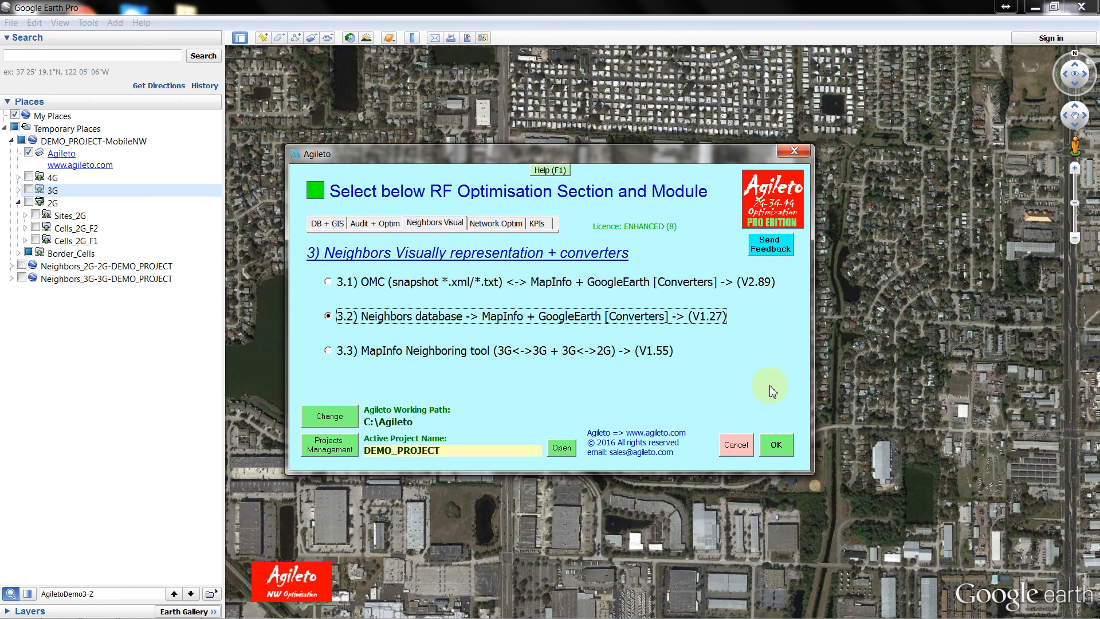
pyautogui.click(779, 446)
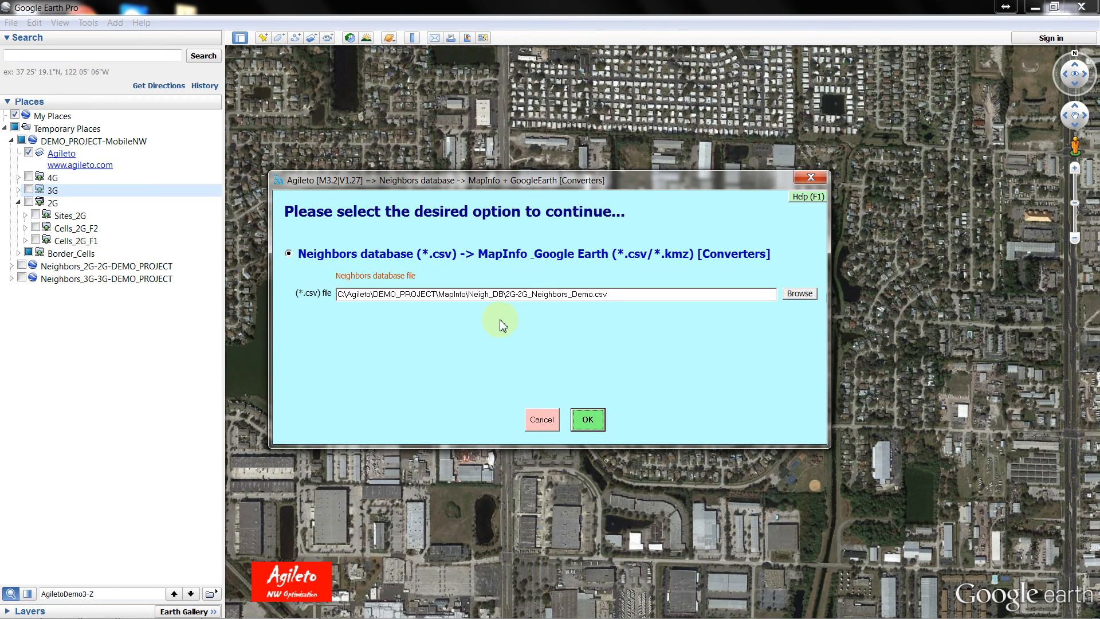
# - Choose 4G-3G_Neighbors_Demo.csv from the Neigh_DB folder as the neighbors database file and continue to its declarations setup
pyautogui.click(798, 293)
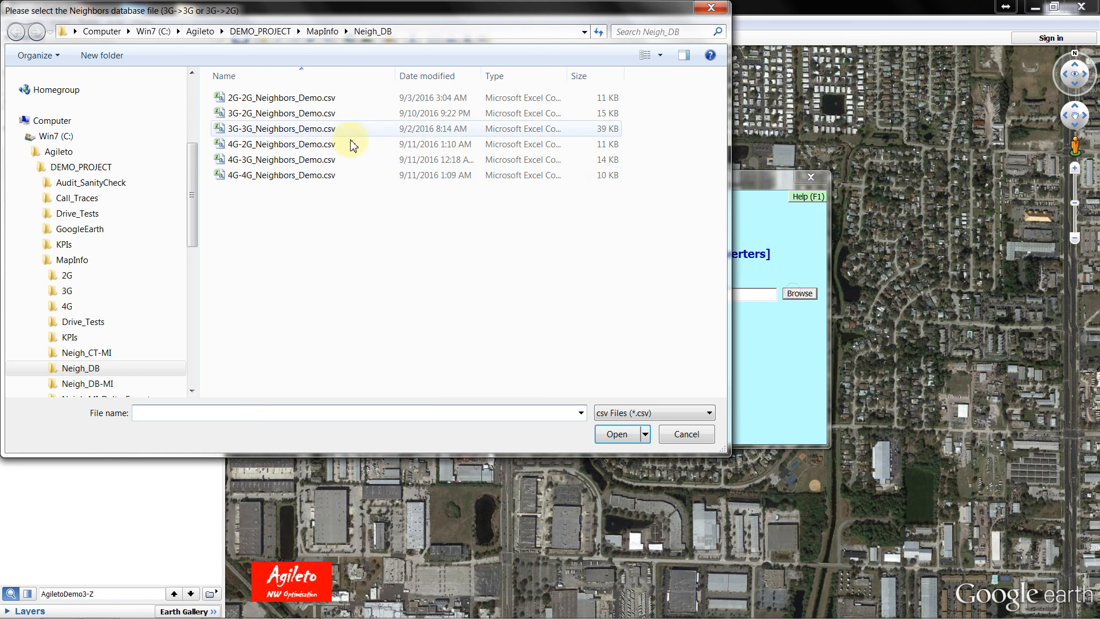
pyautogui.click(271, 163)
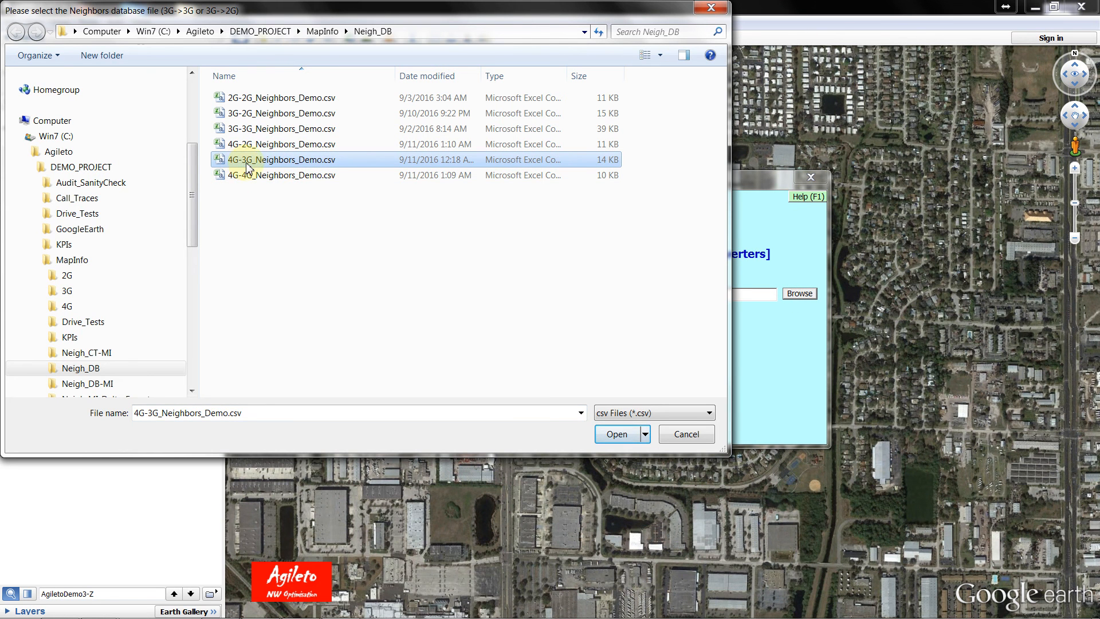
pyautogui.doubleClick(261, 161)
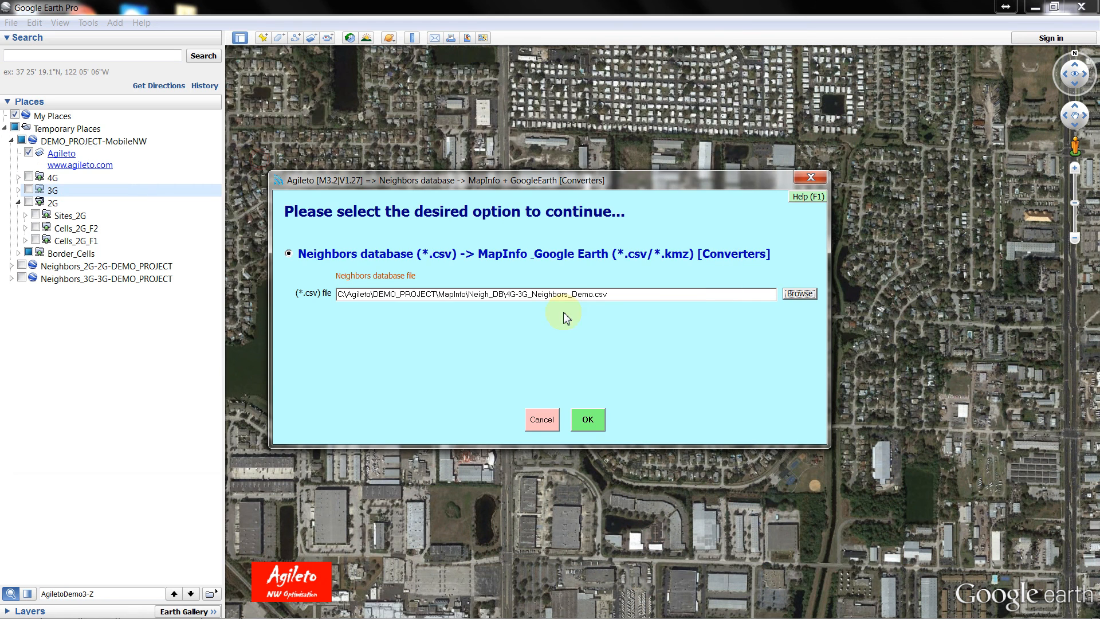
pyautogui.click(585, 421)
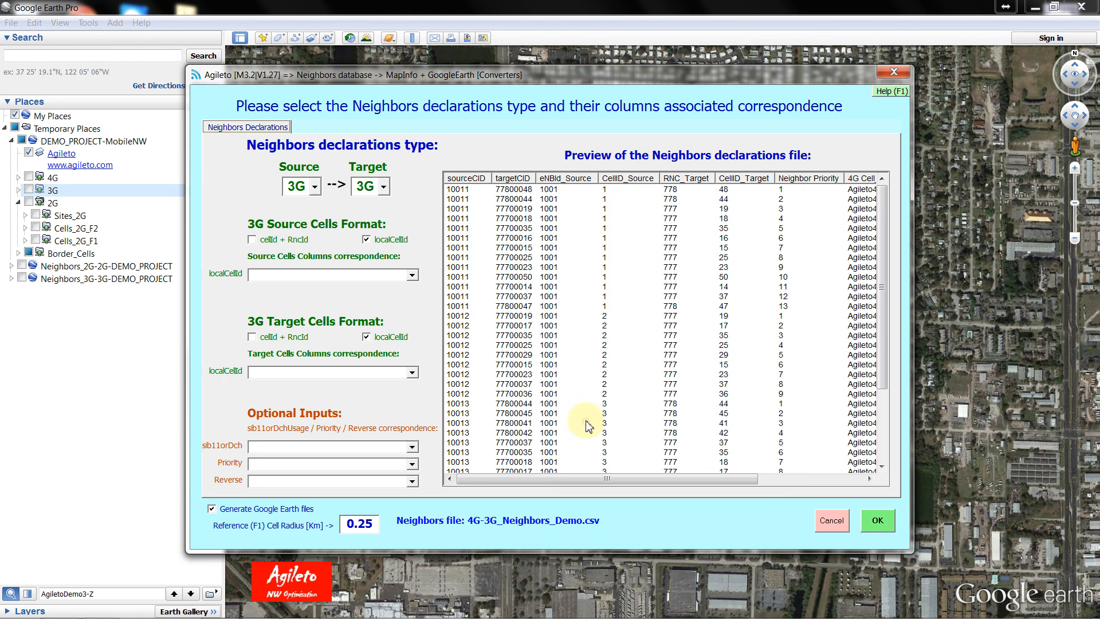
# - Set the neighbors declarations source to 4G, with source cells in cellId + eNodeBId format and 3G target cells in cellId + RncId format
pyautogui.click(314, 187)
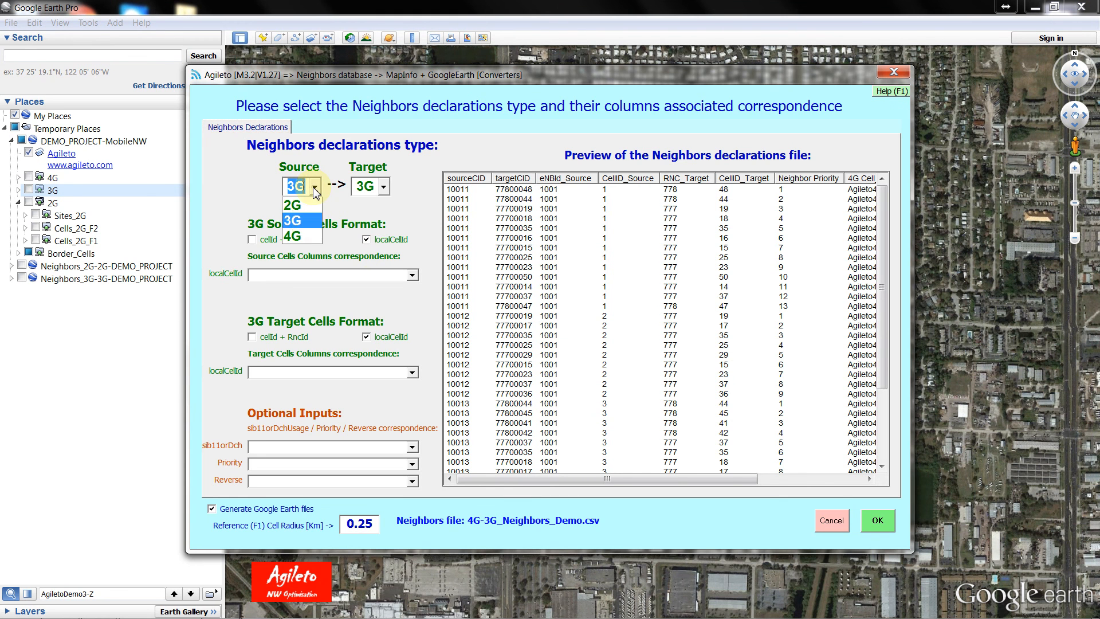
pyautogui.click(301, 237)
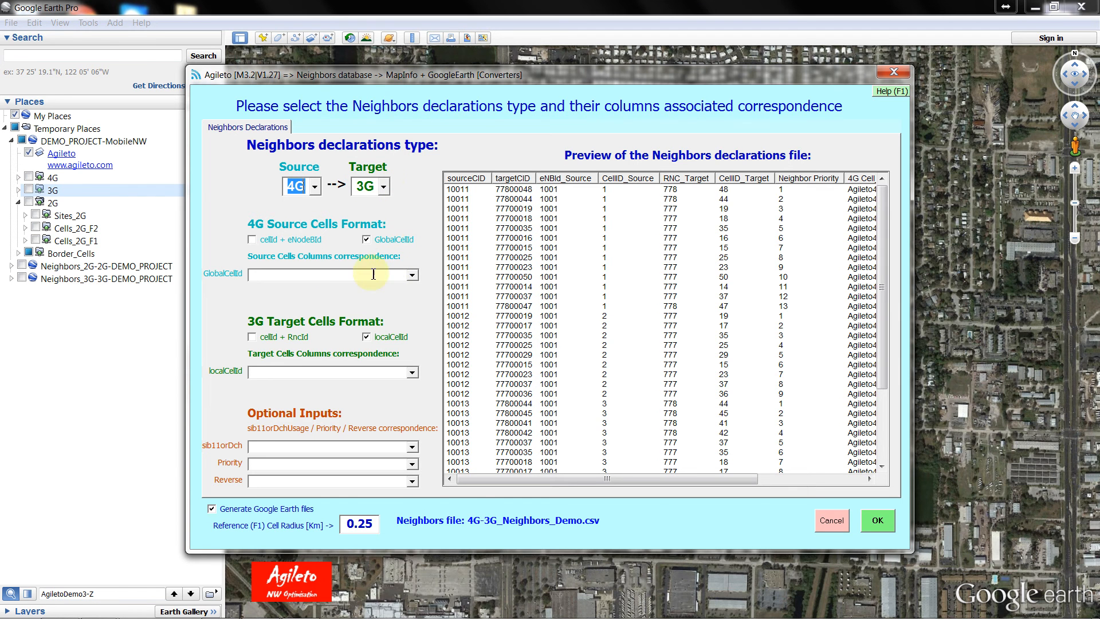
pyautogui.click(253, 240)
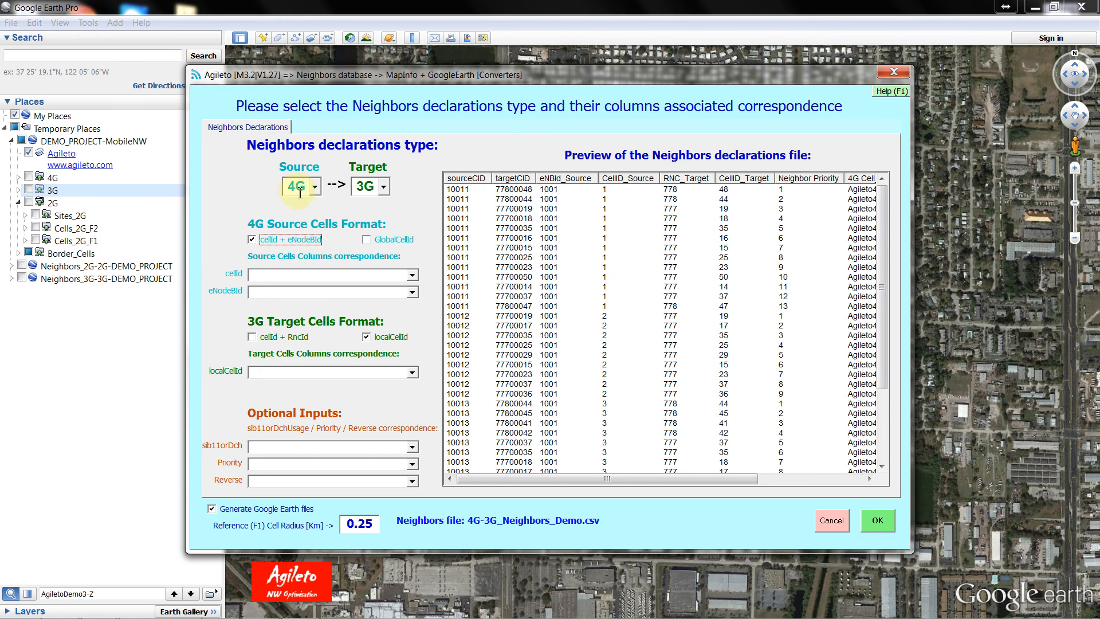
pyautogui.click(562, 183)
pyautogui.click(252, 338)
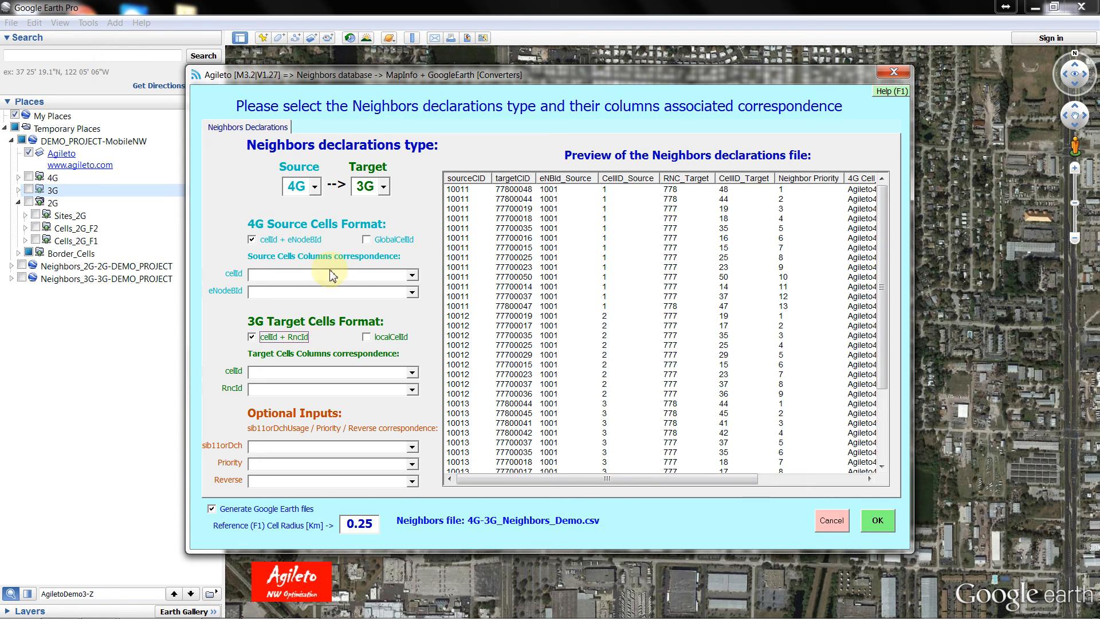
# - Map the 4G source cellId to the CellID_Source column and eNodeBId to the eNBId_Source column
pyautogui.click(412, 277)
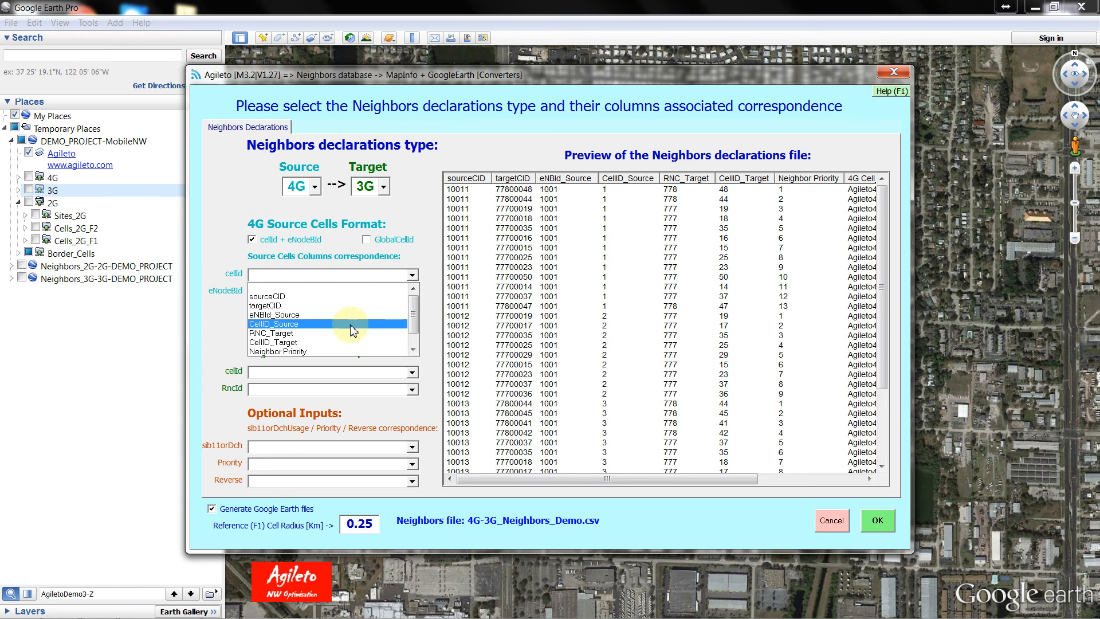
pyautogui.click(344, 324)
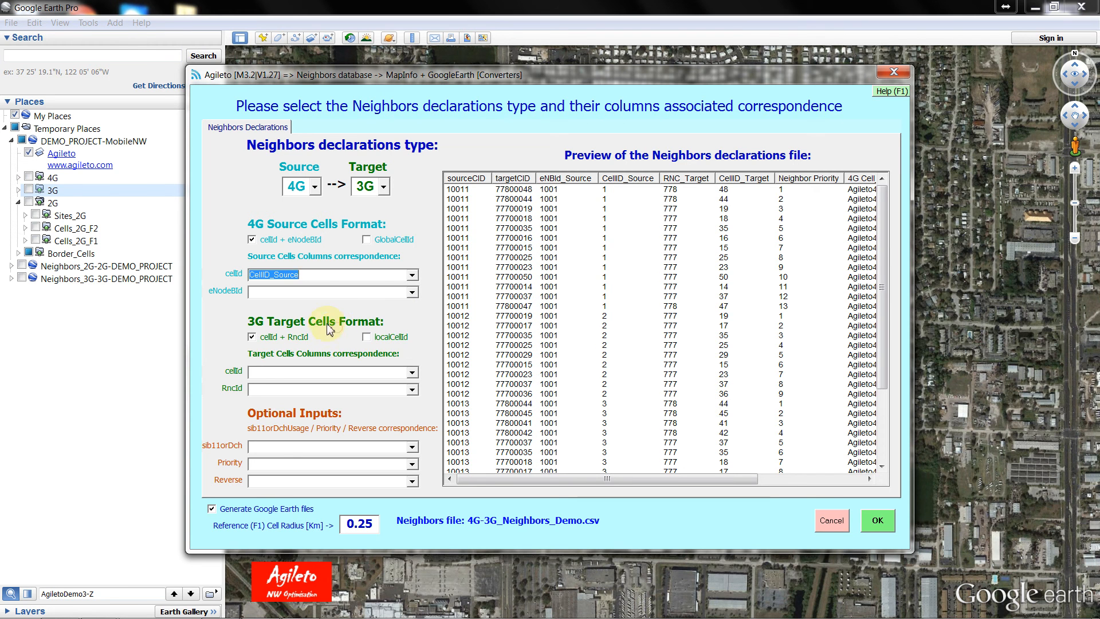
pyautogui.click(414, 292)
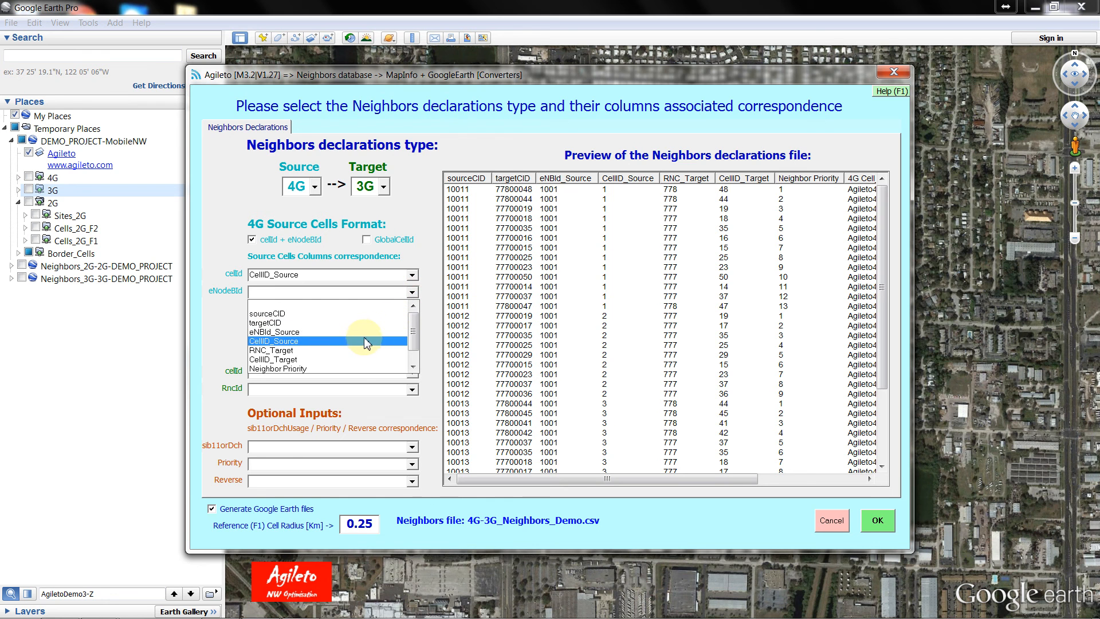
pyautogui.click(358, 332)
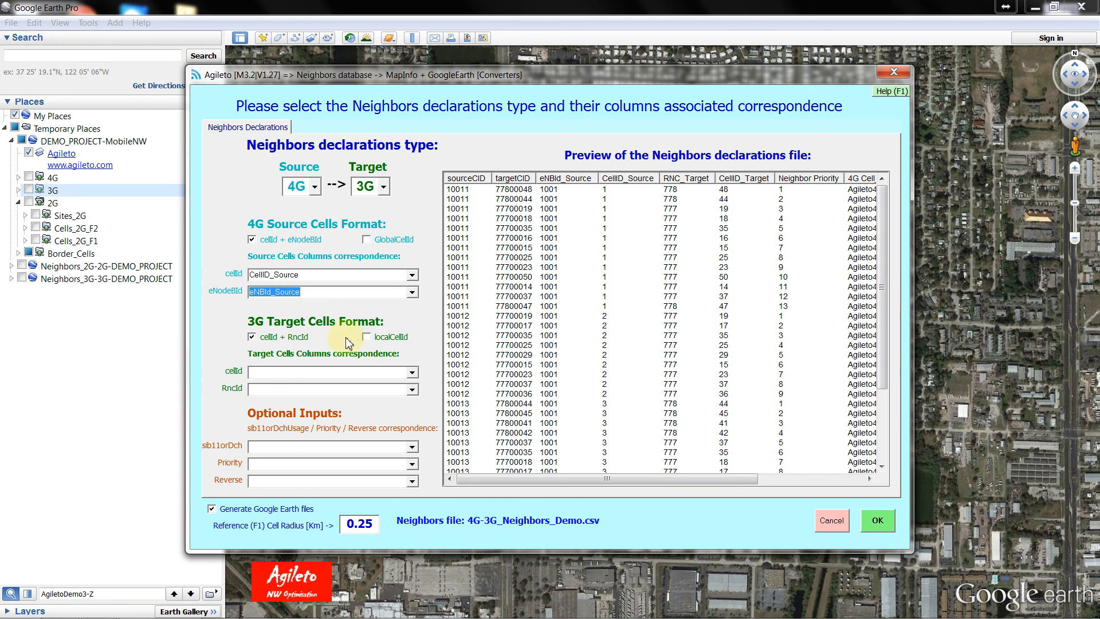
# - Map the 3G target cellId to the CellID_Target column and RncId to the RNC_Target column
pyautogui.click(412, 373)
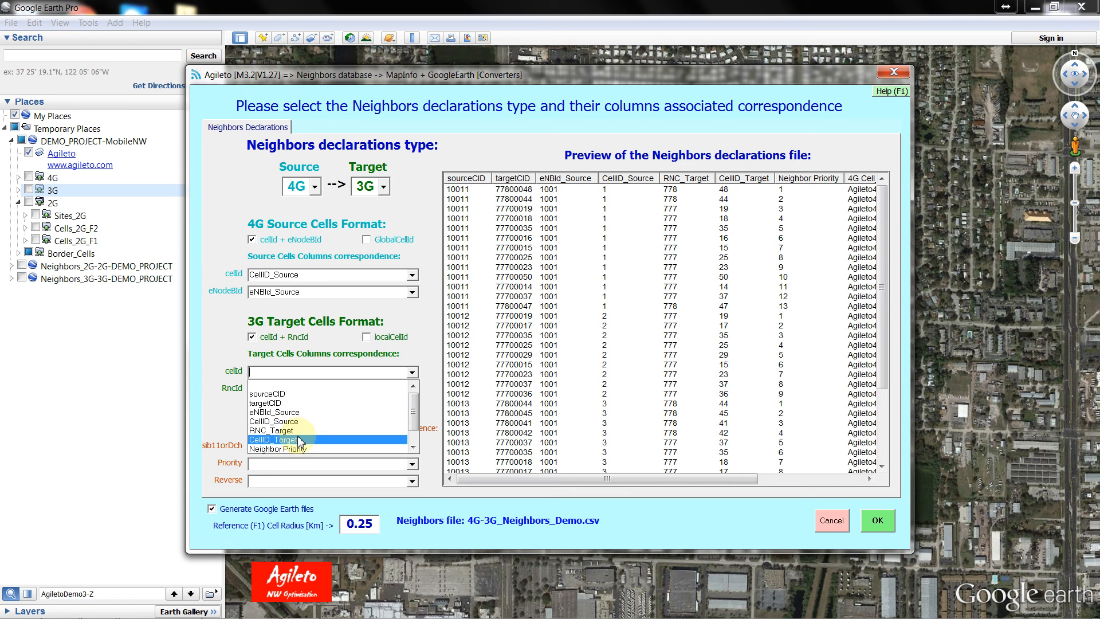
pyautogui.click(298, 440)
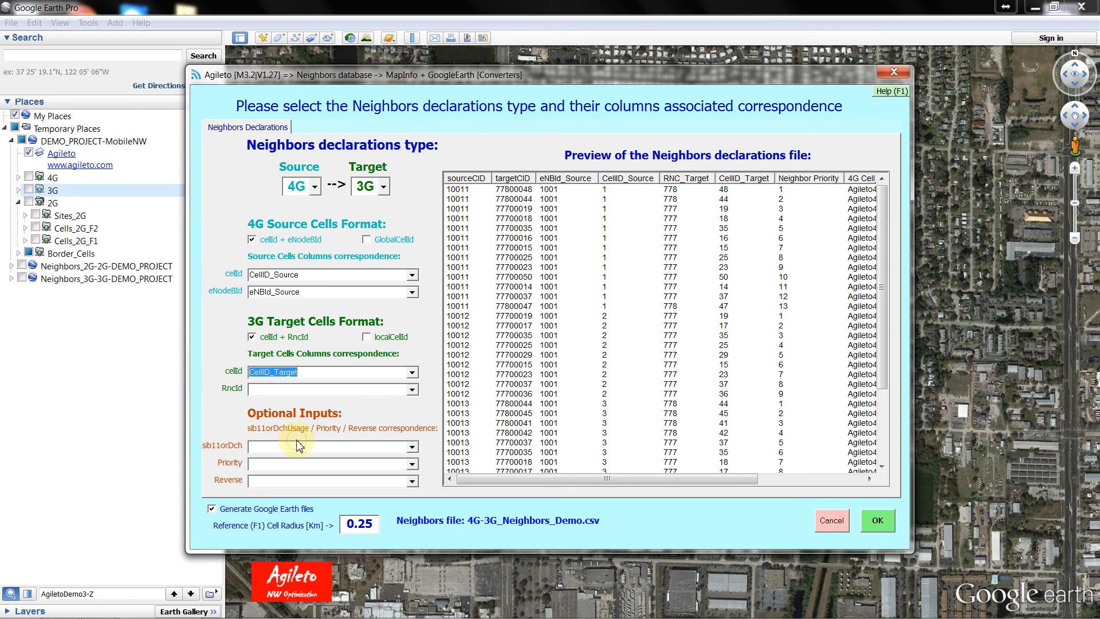
pyautogui.click(414, 391)
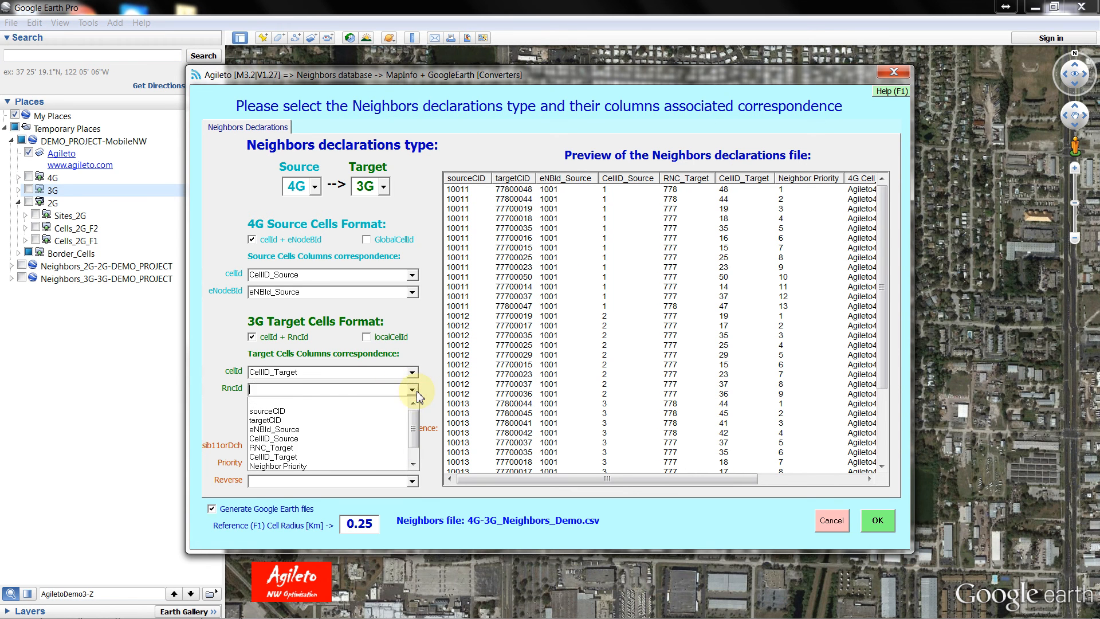
pyautogui.click(364, 451)
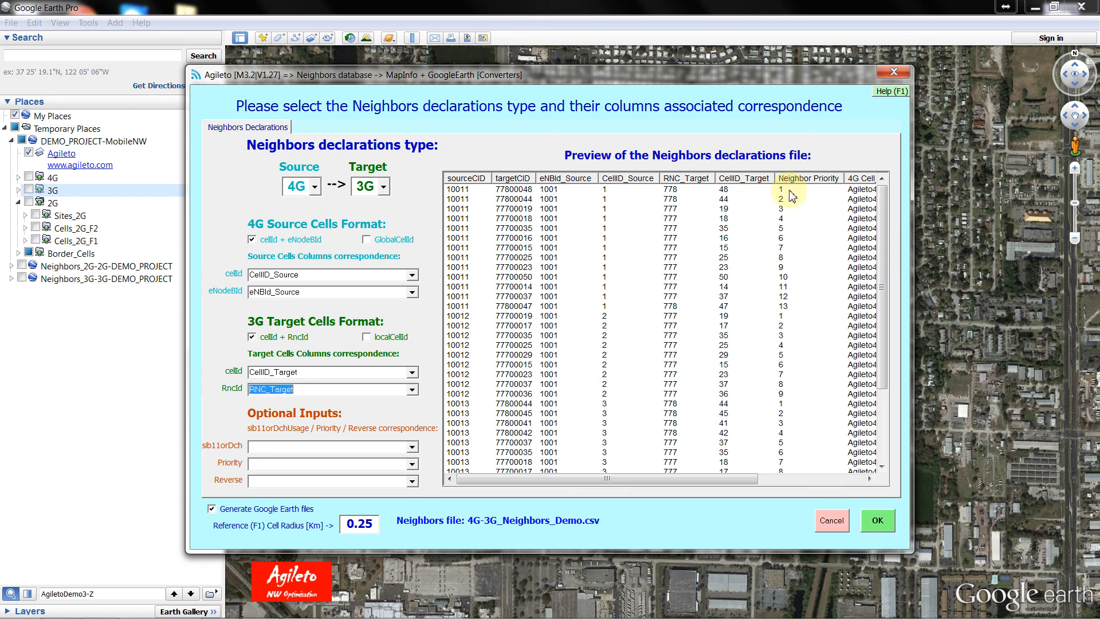
# - Generate the 4G-3G neighbors files for MapInfo and Google Earth, leaving the optional inputs empty, and dismiss the completion message
pyautogui.press('Tab')
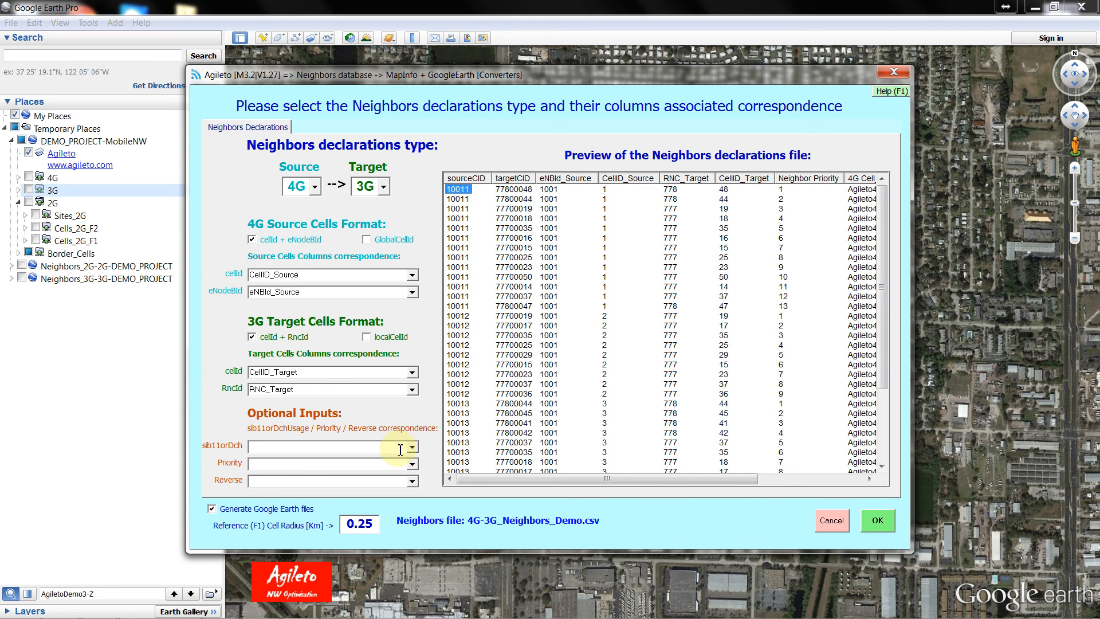
pyautogui.click(877, 520)
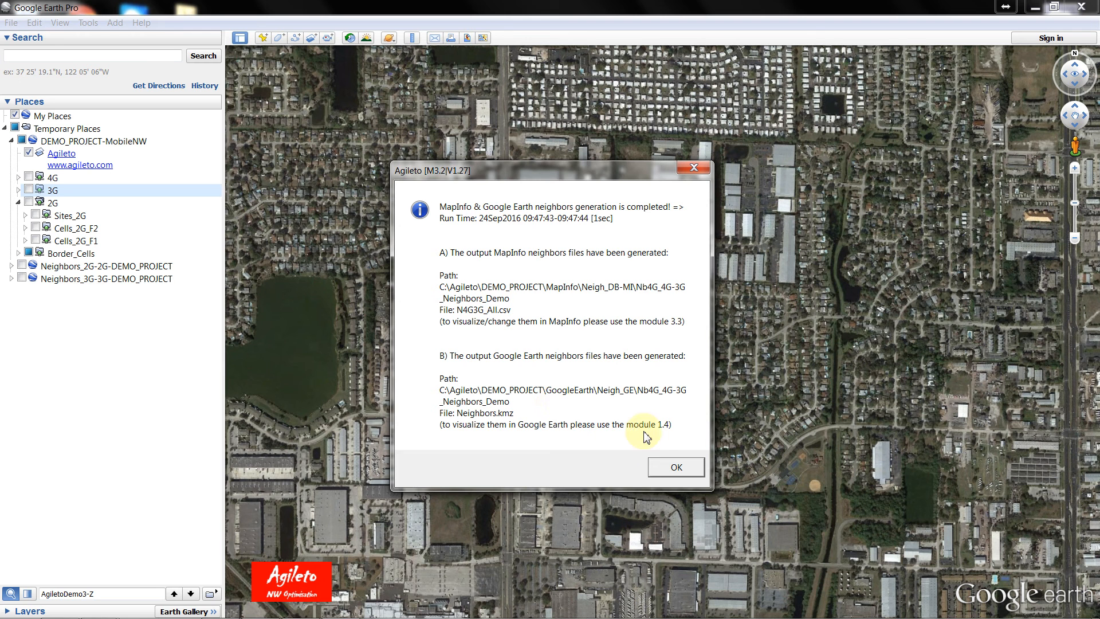
pyautogui.click(679, 471)
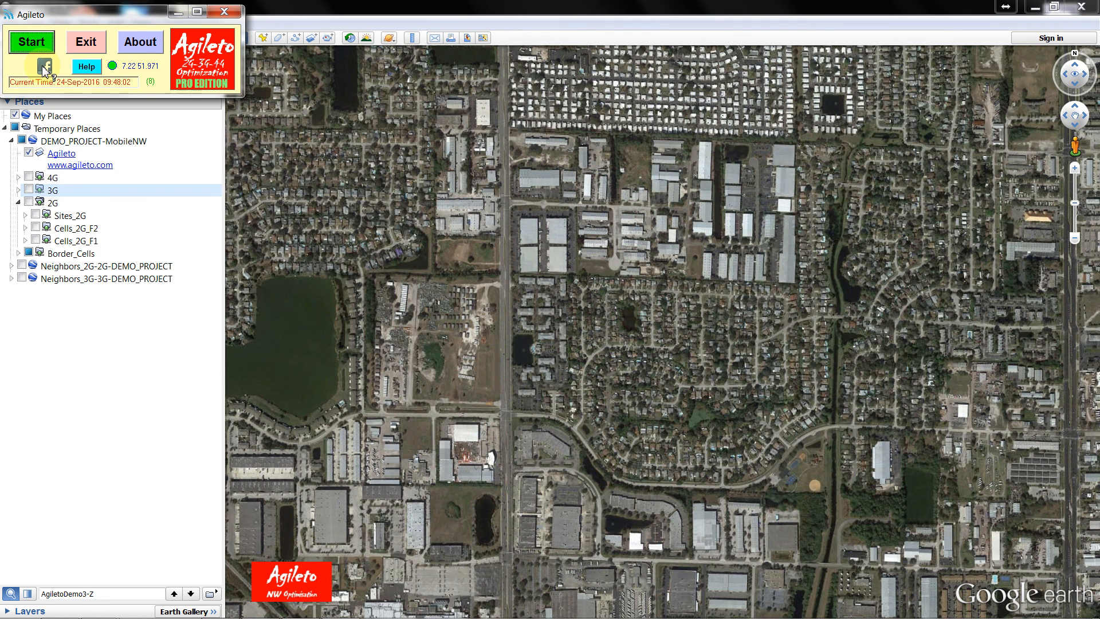
# - Start Agileto's module 1.4, View Active database / MapInfo / GoogleEarth representation(s), from the DB + GIS section
pyautogui.click(31, 43)
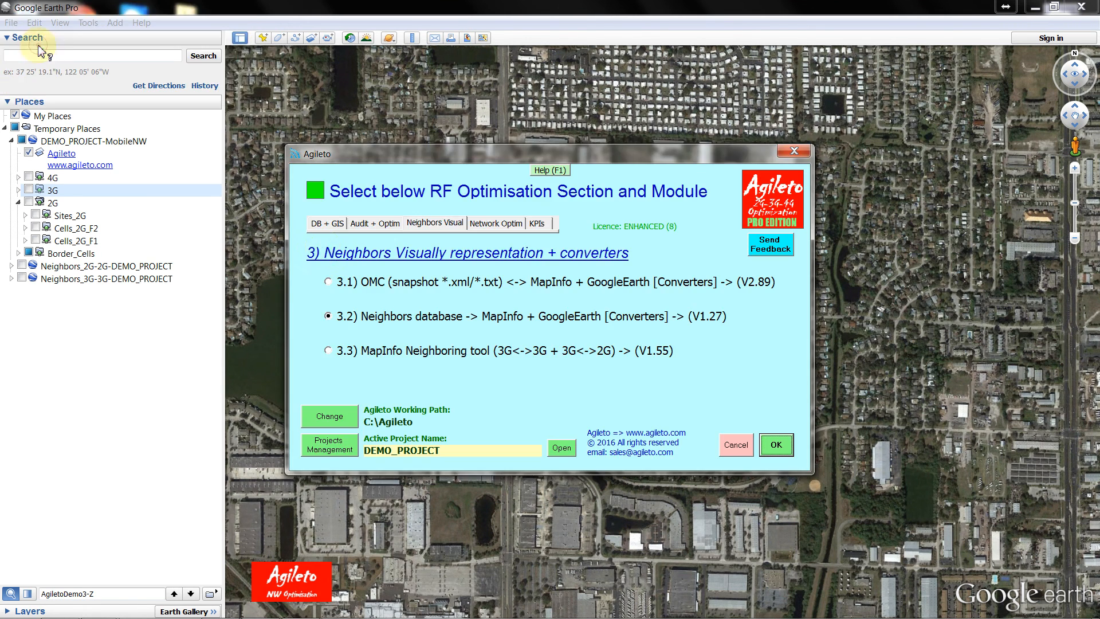
pyautogui.click(331, 225)
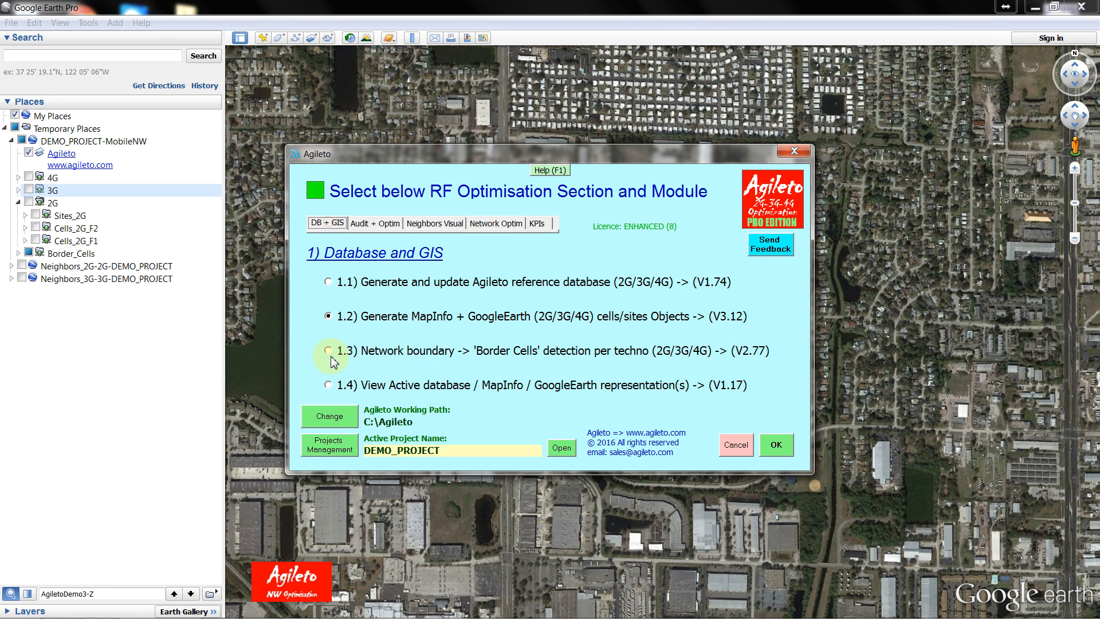
pyautogui.click(329, 385)
pyautogui.click(777, 446)
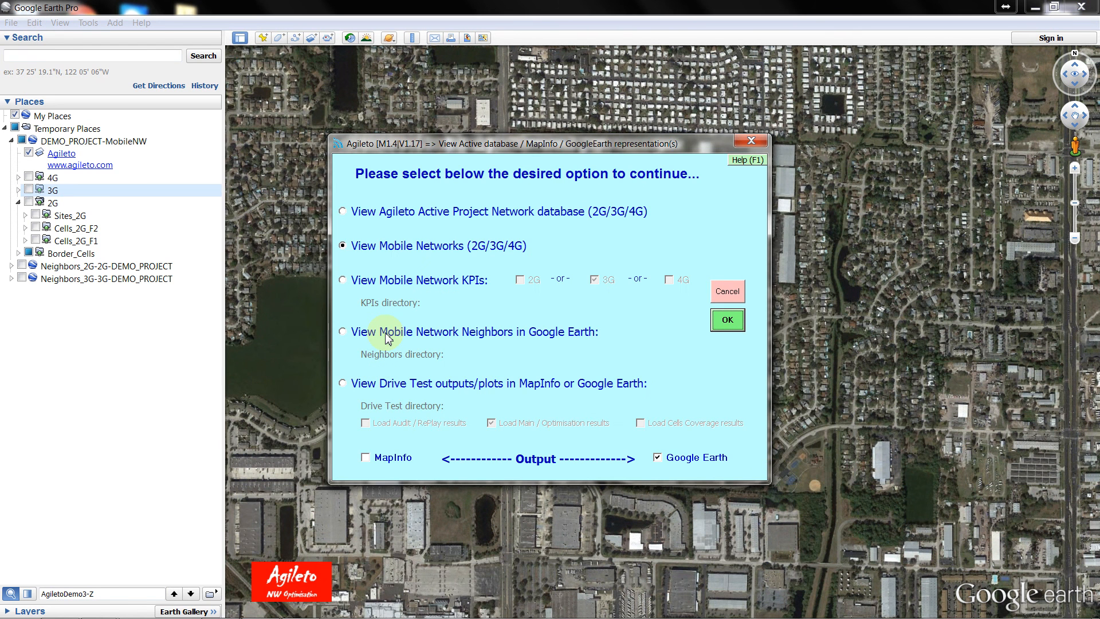
# - Load the Nb4G_4G-3G_Neighbors_Demo directory with the View Mobile Network Neighbors in Google Earth option
pyautogui.click(495, 333)
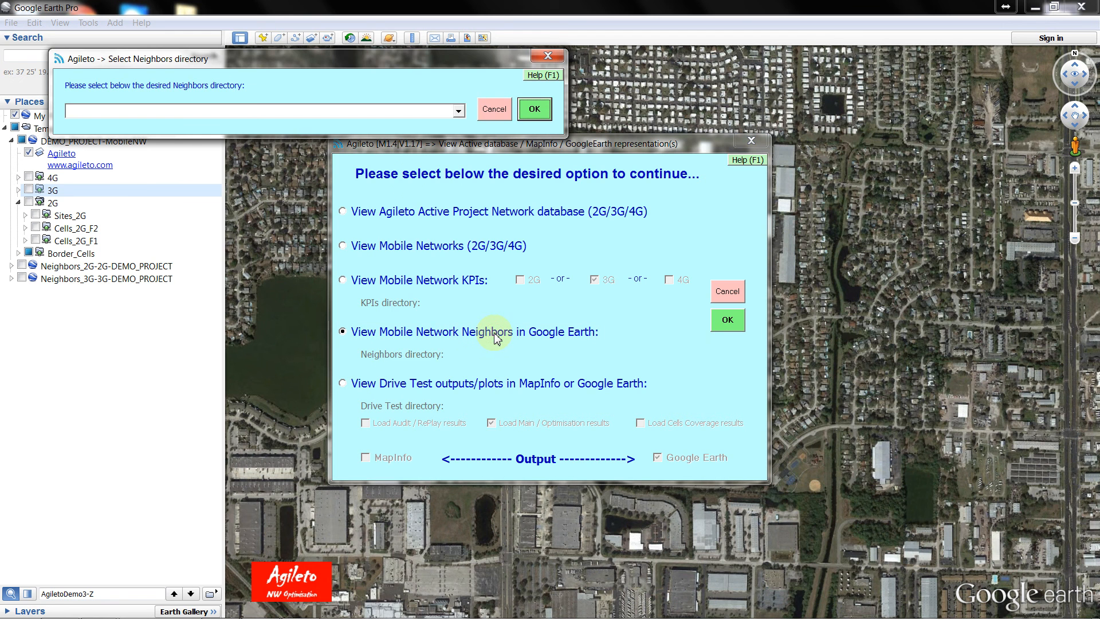
pyautogui.click(459, 111)
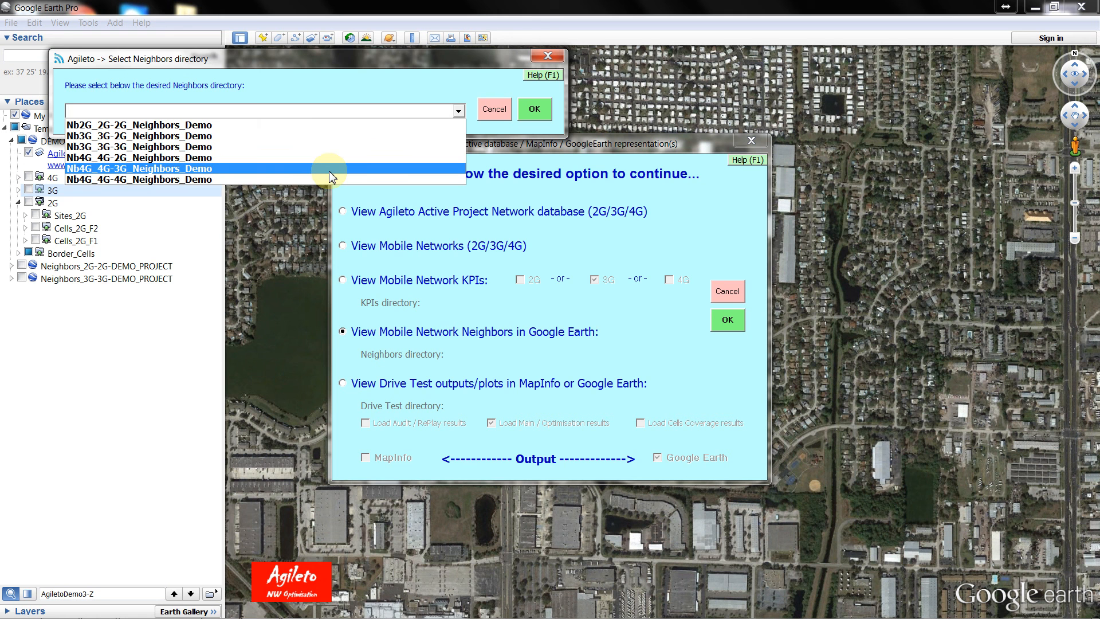
pyautogui.click(330, 170)
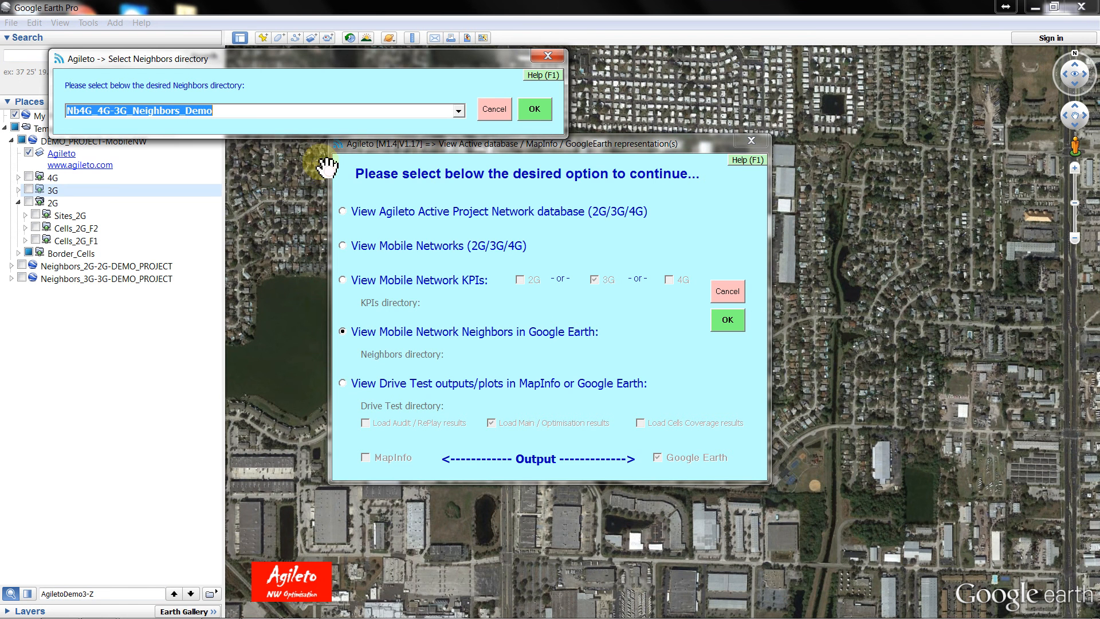
pyautogui.click(536, 113)
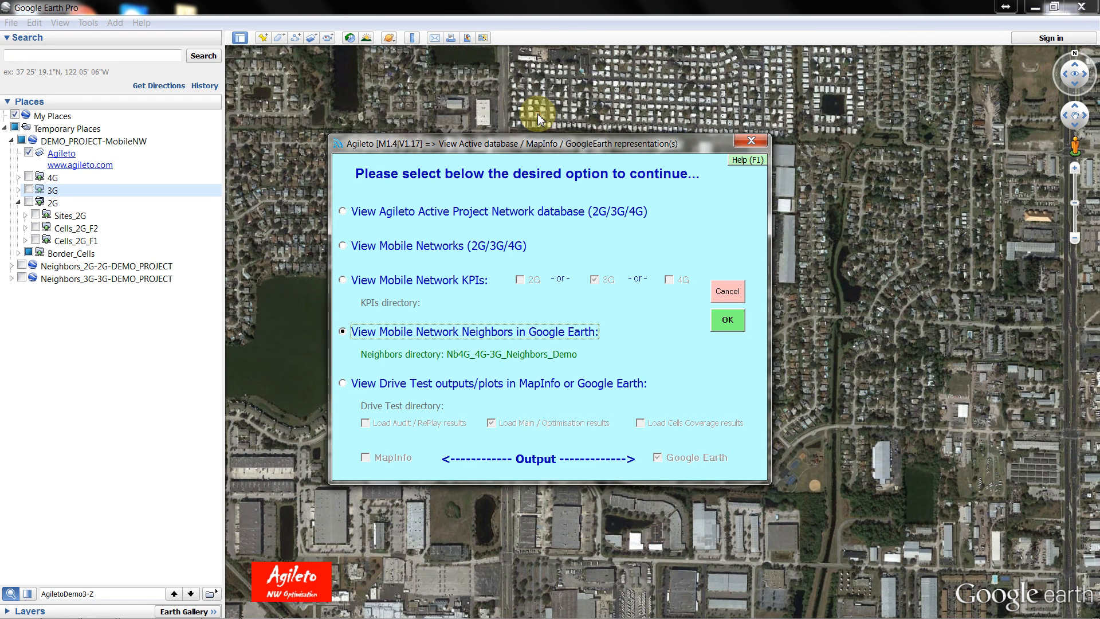
pyautogui.click(726, 322)
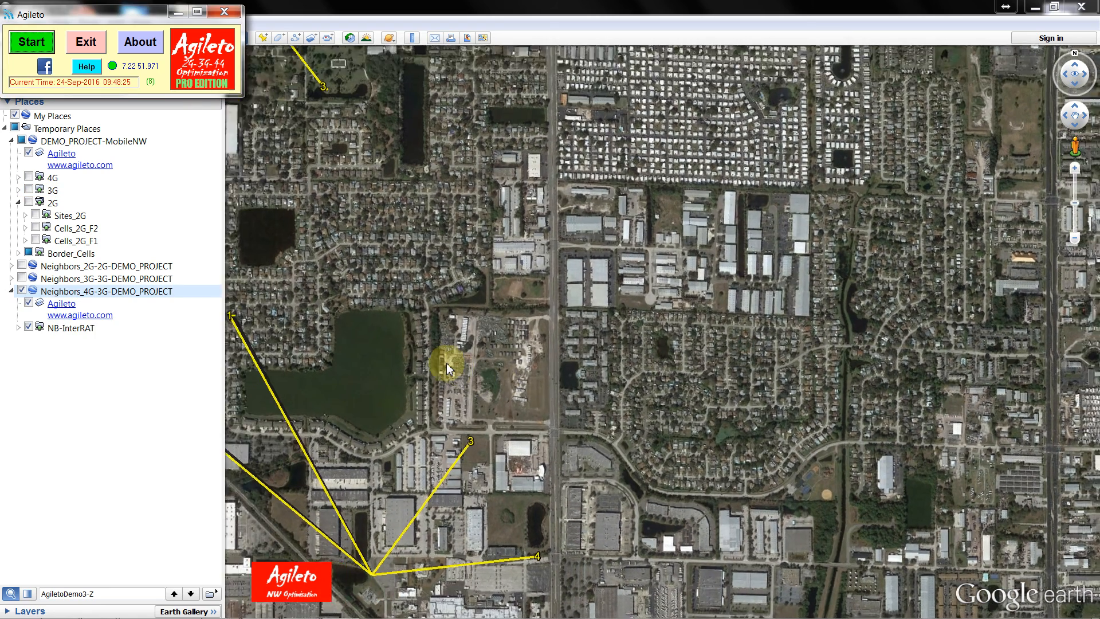
# - Expand the 4G folder of DEMO_PROJECT-MobileNW and show the Cells_4G_F1 layer around the 4G-3G neighbor lines
pyautogui.moveTo(450, 361); pyautogui.dragTo(539, 319)
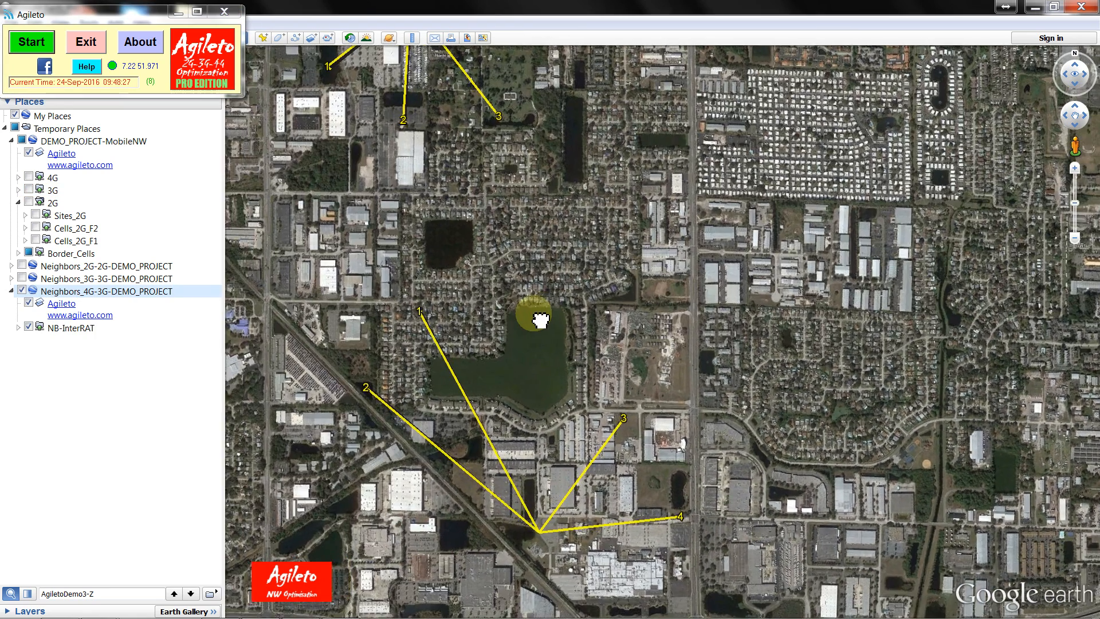
pyautogui.scroll(-2, 539, 319)
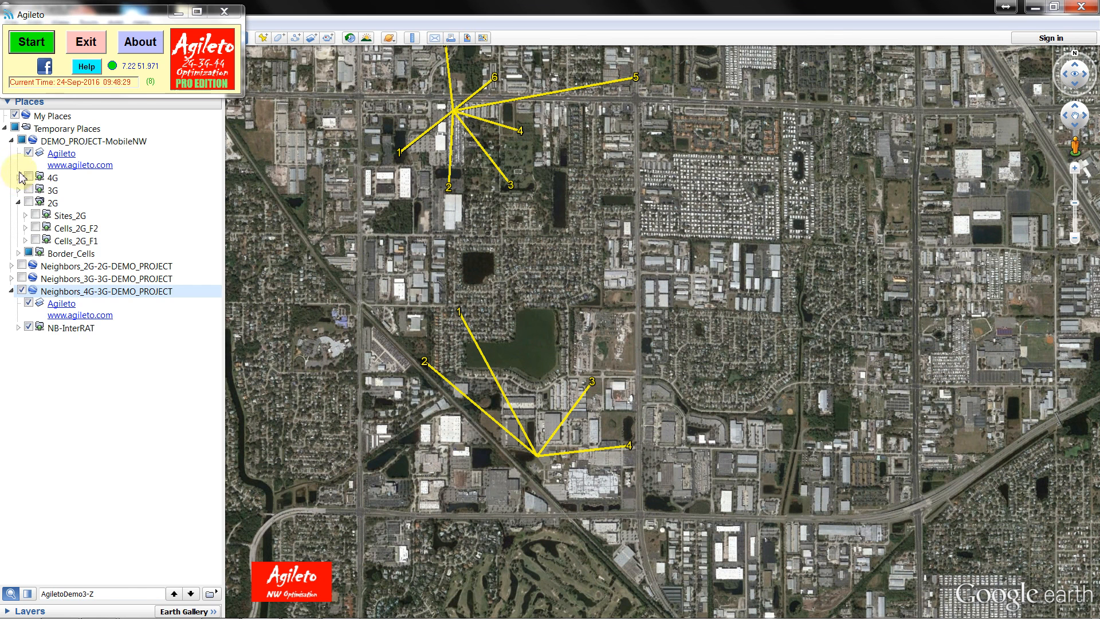
pyautogui.click(18, 179)
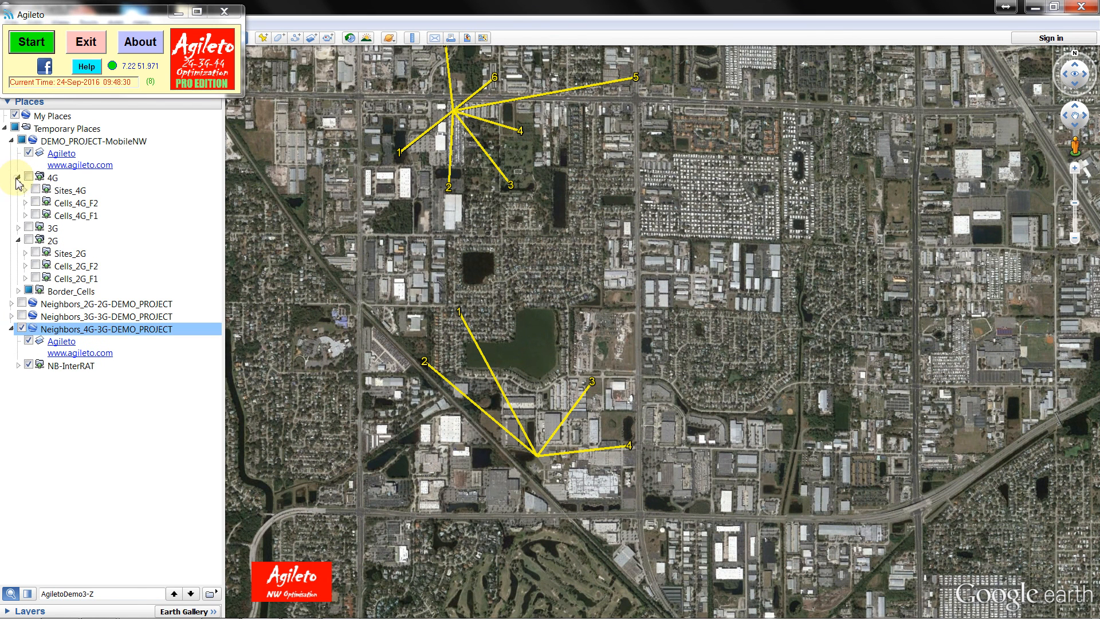
pyautogui.click(36, 216)
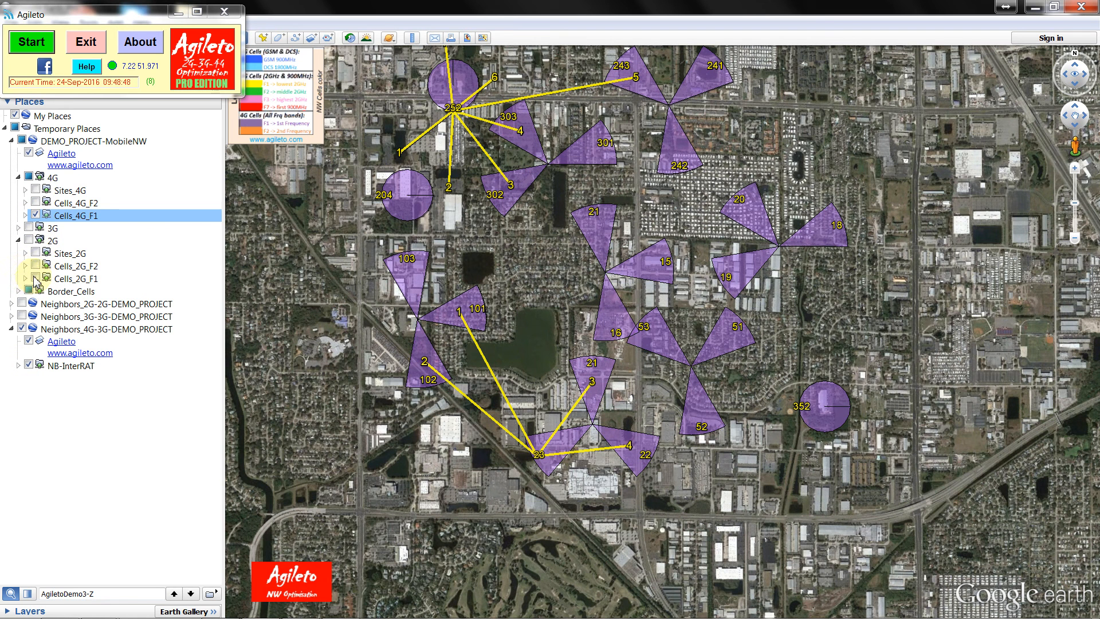
# - Collapse the 2G folder, expand the 3G folder and show the Cells_3G_F1 layer on the map
pyautogui.click(19, 241)
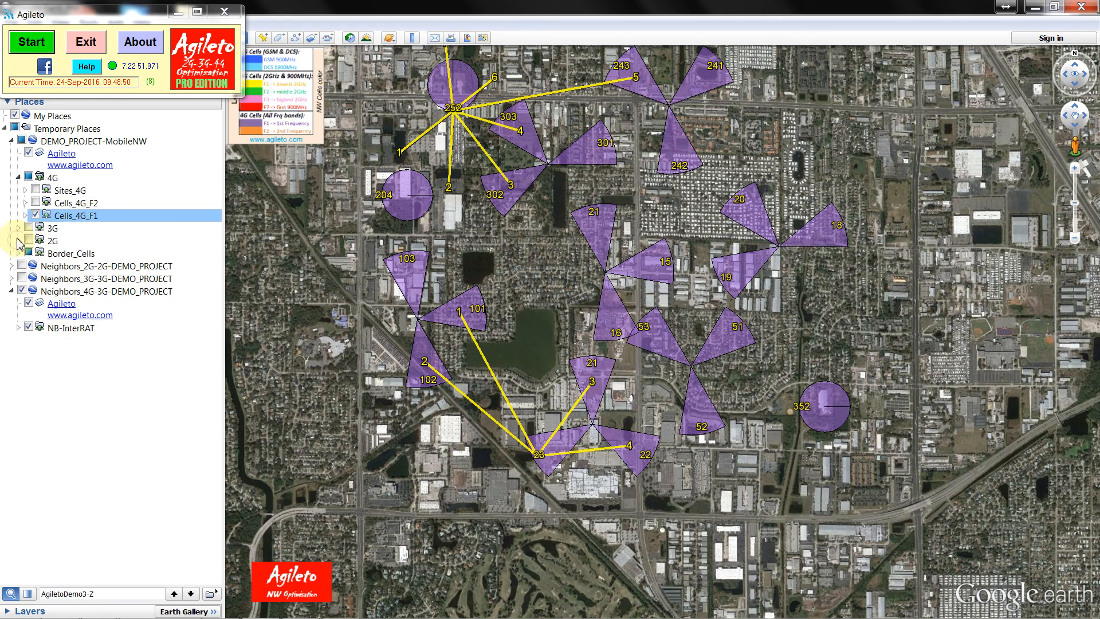
pyautogui.click(19, 228)
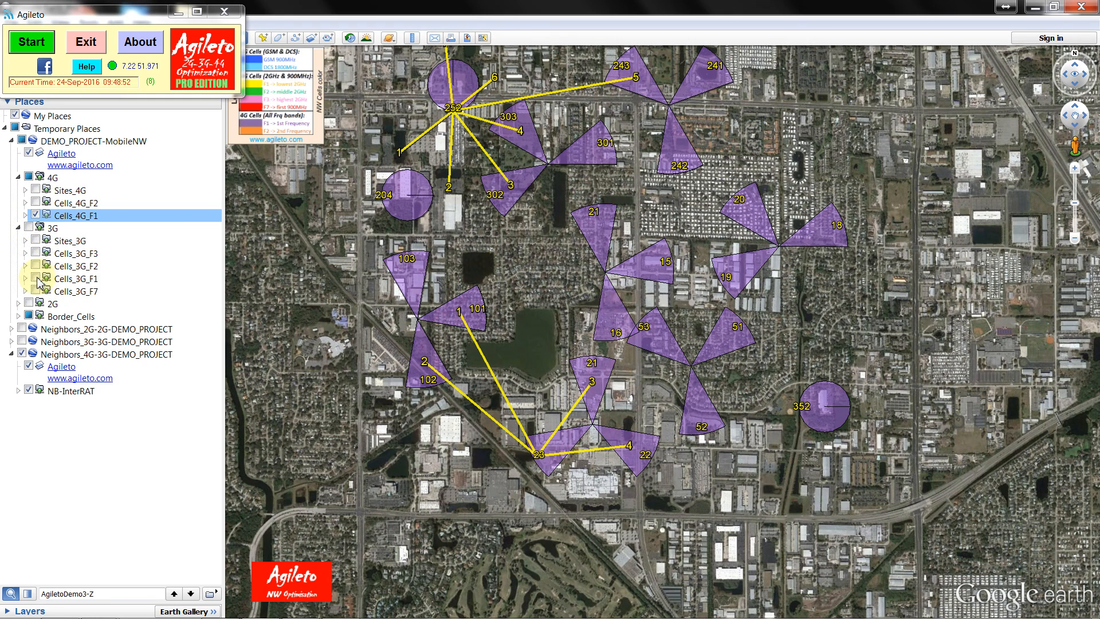
pyautogui.click(37, 278)
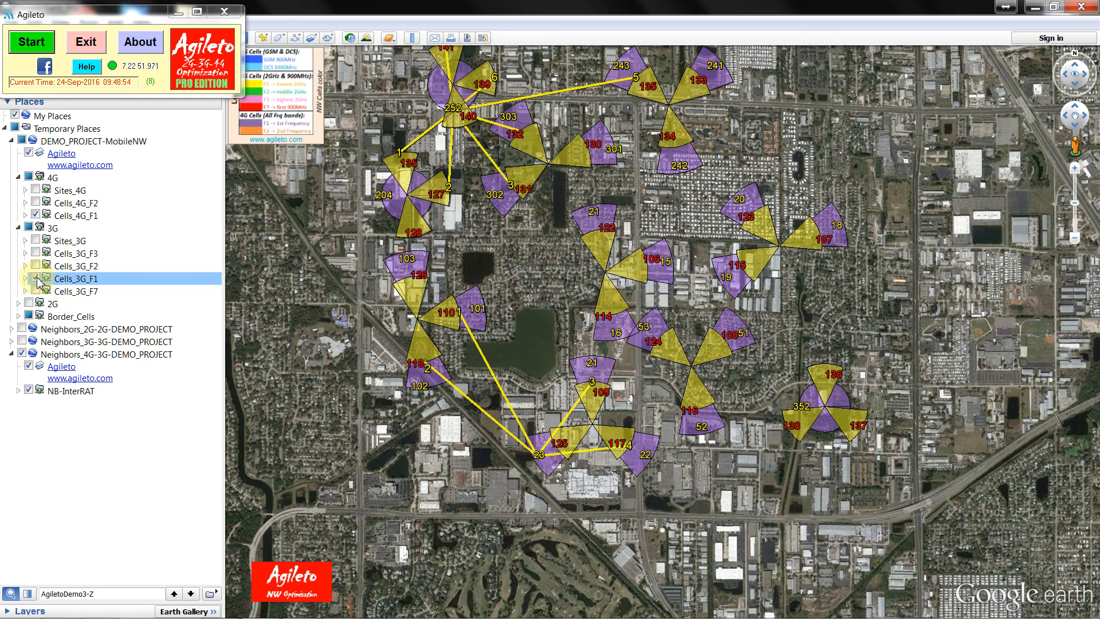
pyautogui.scroll(3, 573, 480)
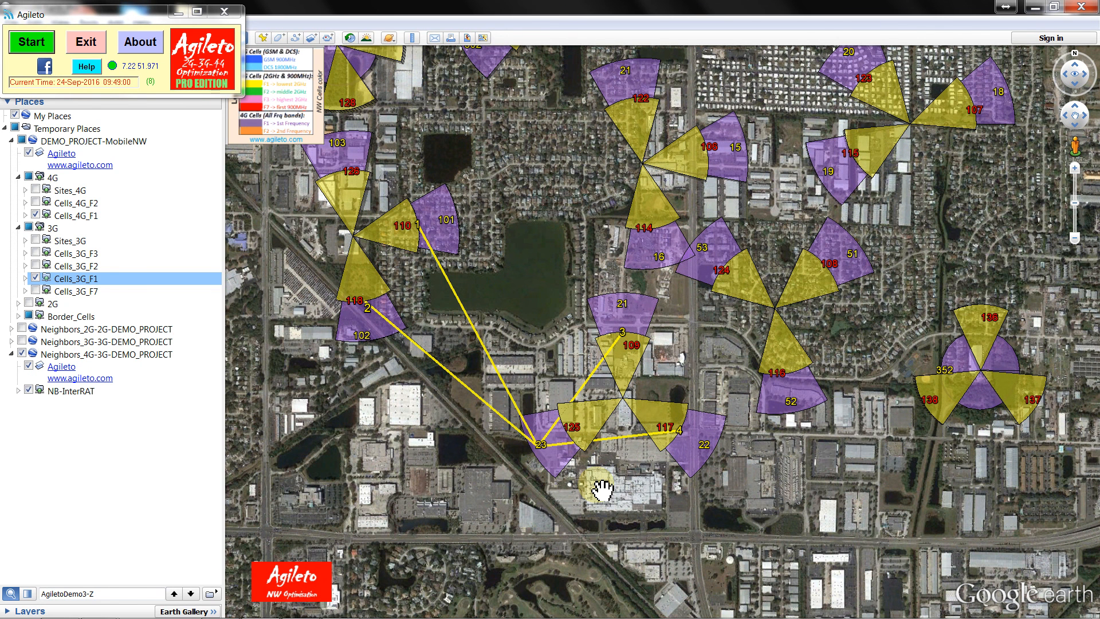
# - Expand NB-InterRAT down to the cell list of Cells4G_F1_N3G and hide the Cells4G_F2_N3G neighbor layer
pyautogui.scroll(1, 597, 486)
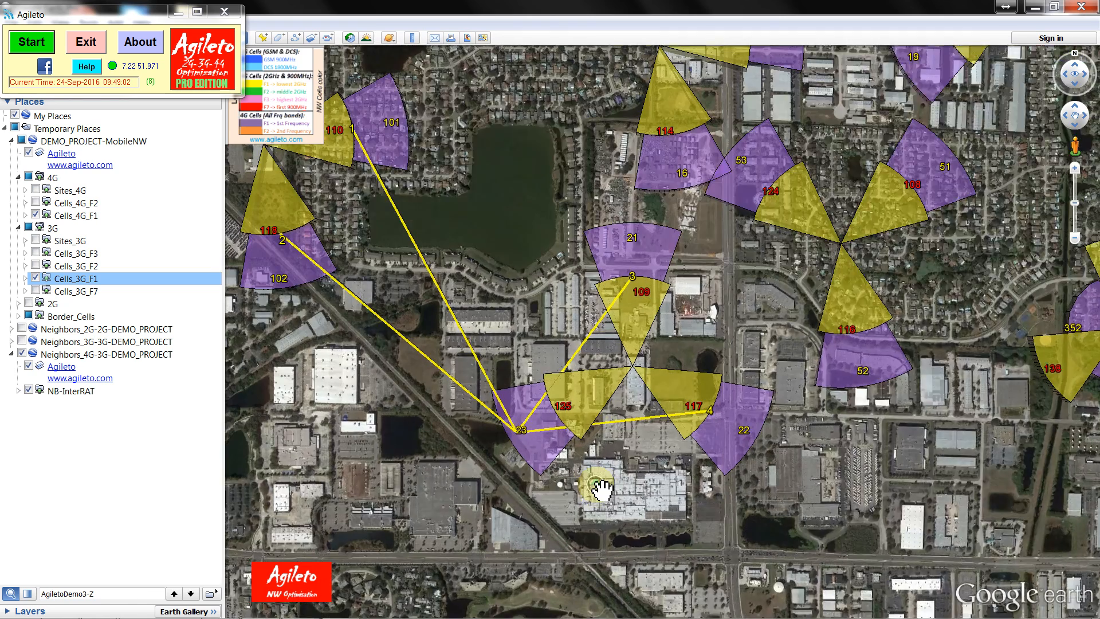
pyautogui.scroll(-1, 597, 486)
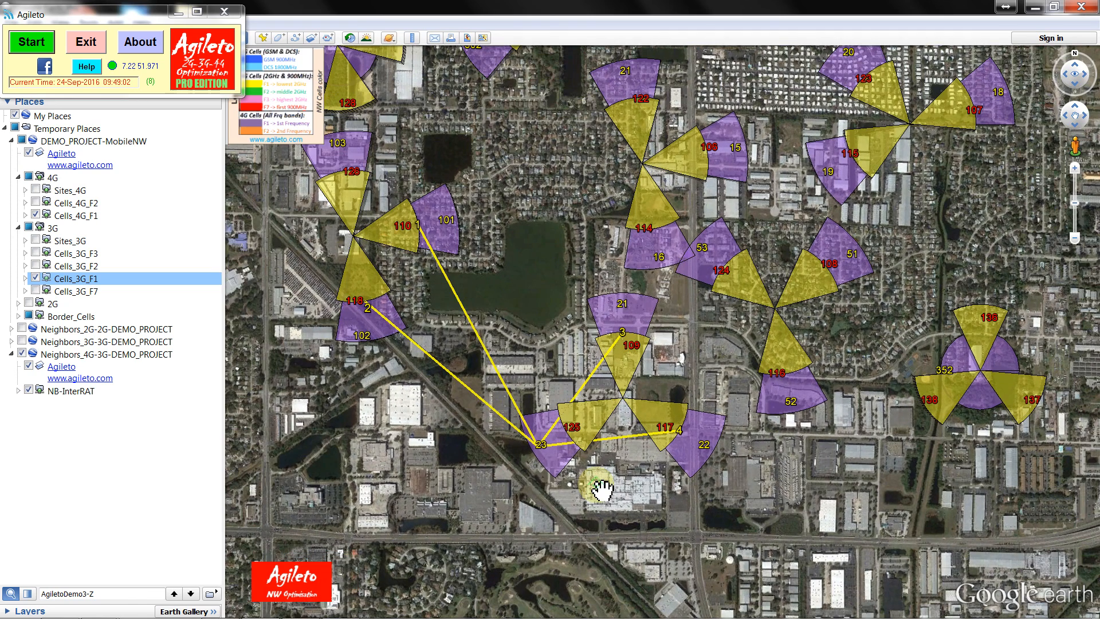
pyautogui.click(18, 390)
pyautogui.click(36, 415)
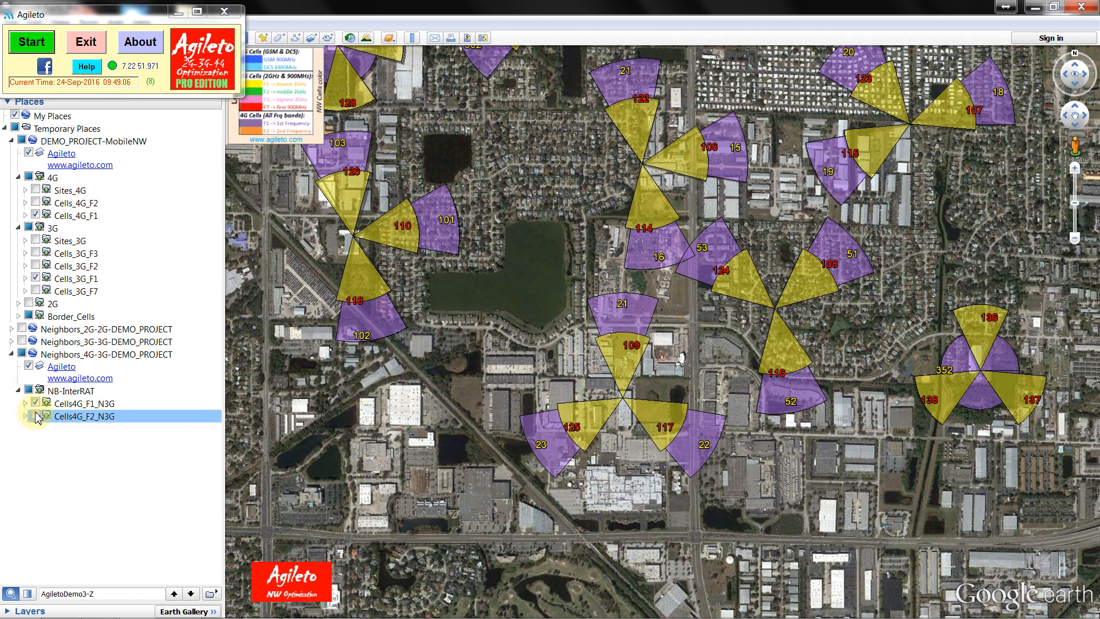
pyautogui.click(25, 403)
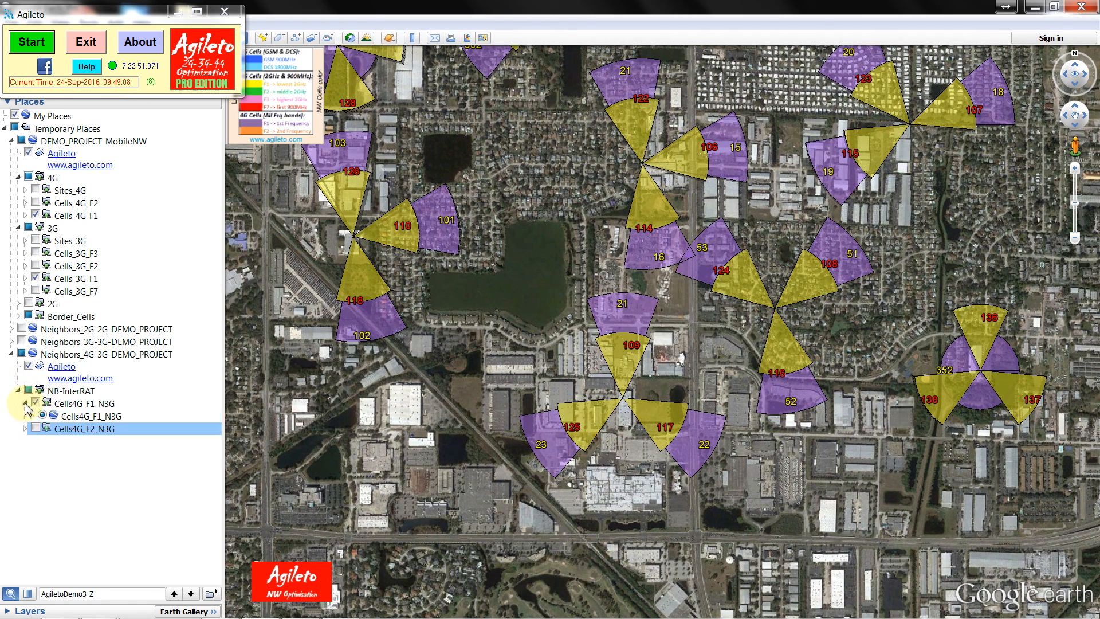
pyautogui.click(33, 416)
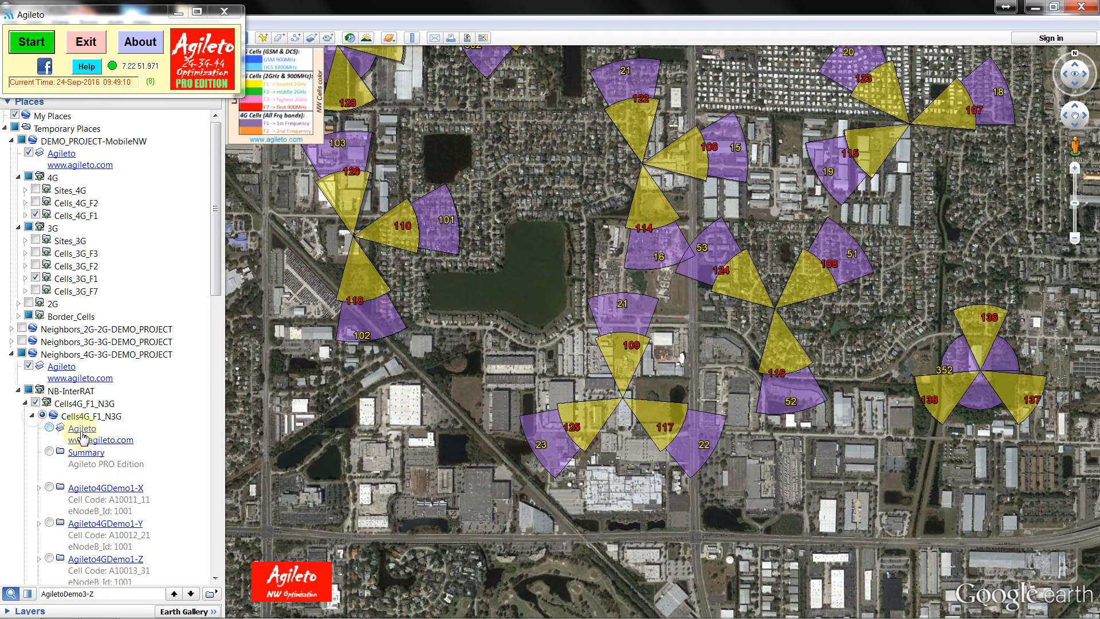
# - Show the 4G-3G neighbor lines of Agileto4GDemo1-X and view that cell's details on the map
pyautogui.scroll(-2, 89, 439)
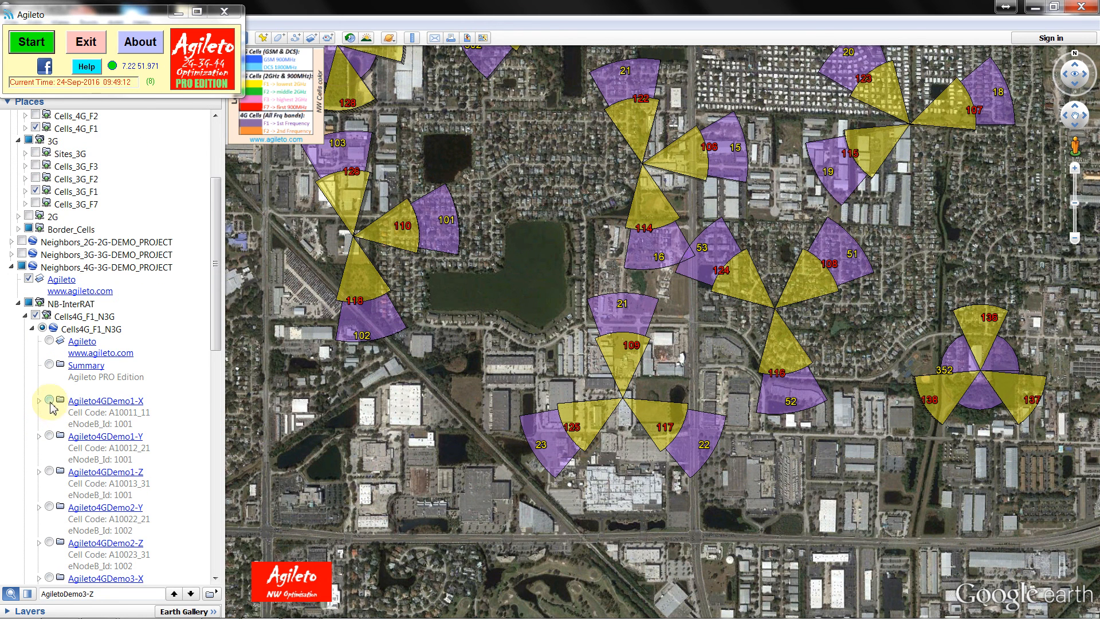
pyautogui.click(50, 399)
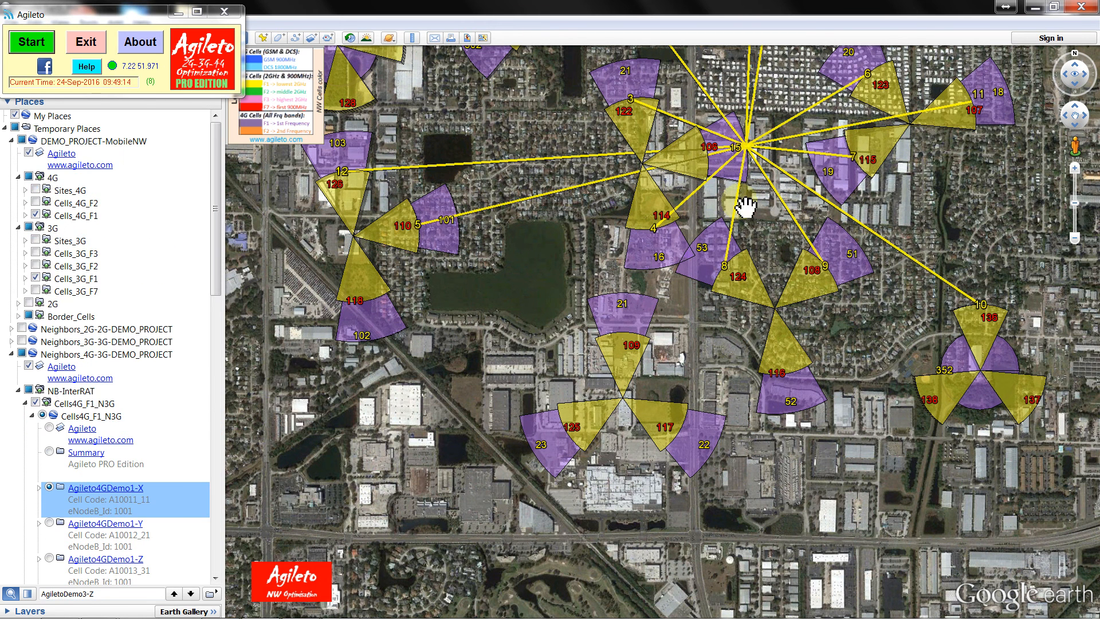
pyautogui.moveTo(744, 206); pyautogui.dragTo(722, 409)
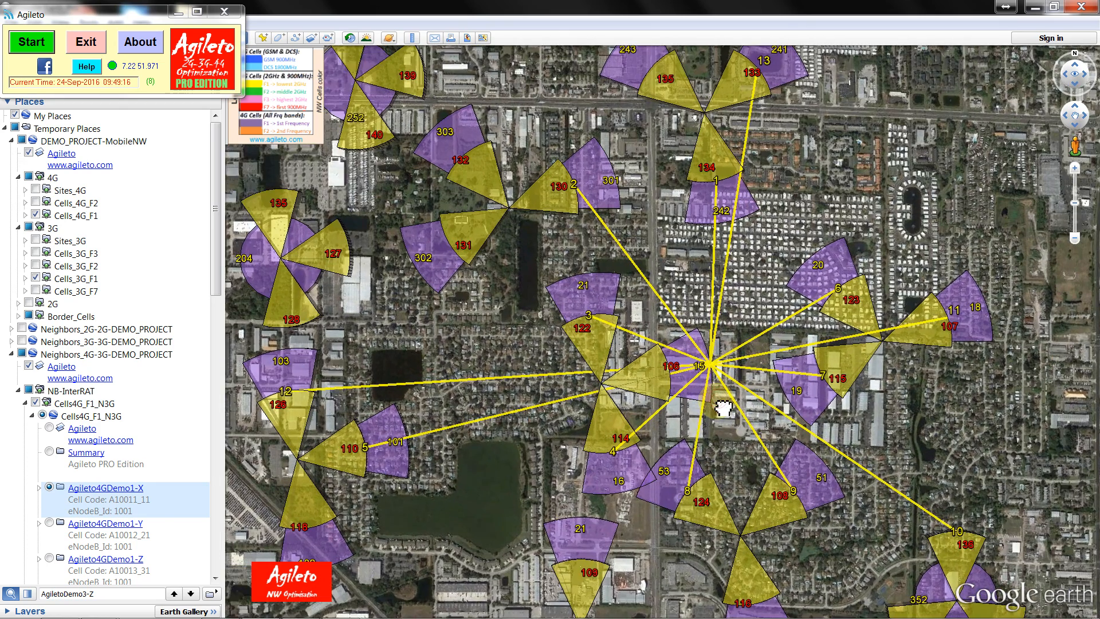
pyautogui.scroll(-1, 744, 357)
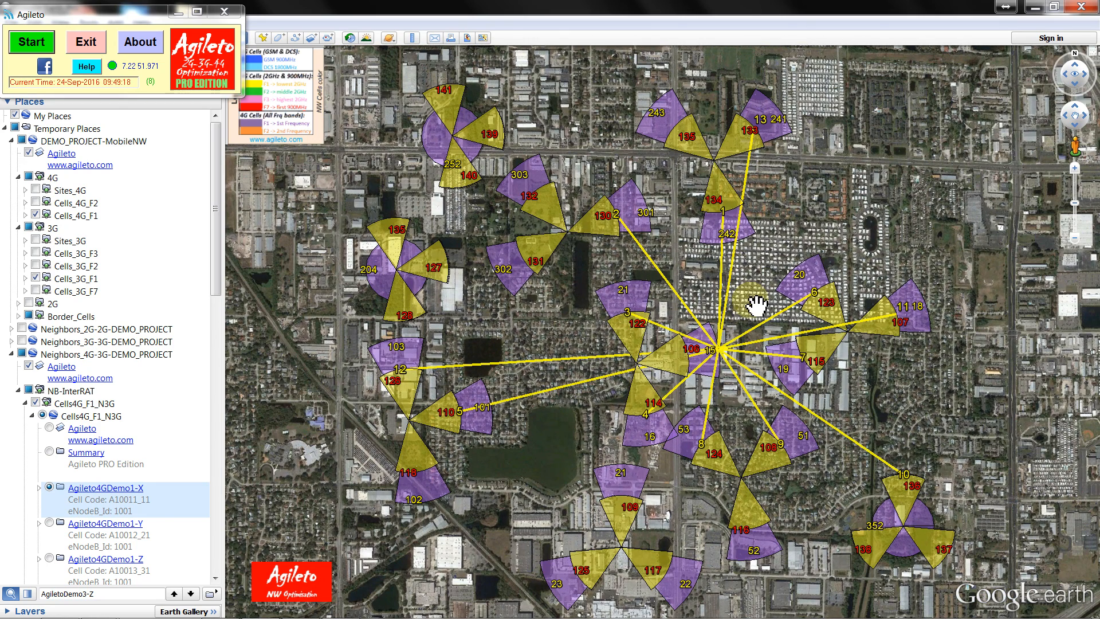
pyautogui.click(708, 373)
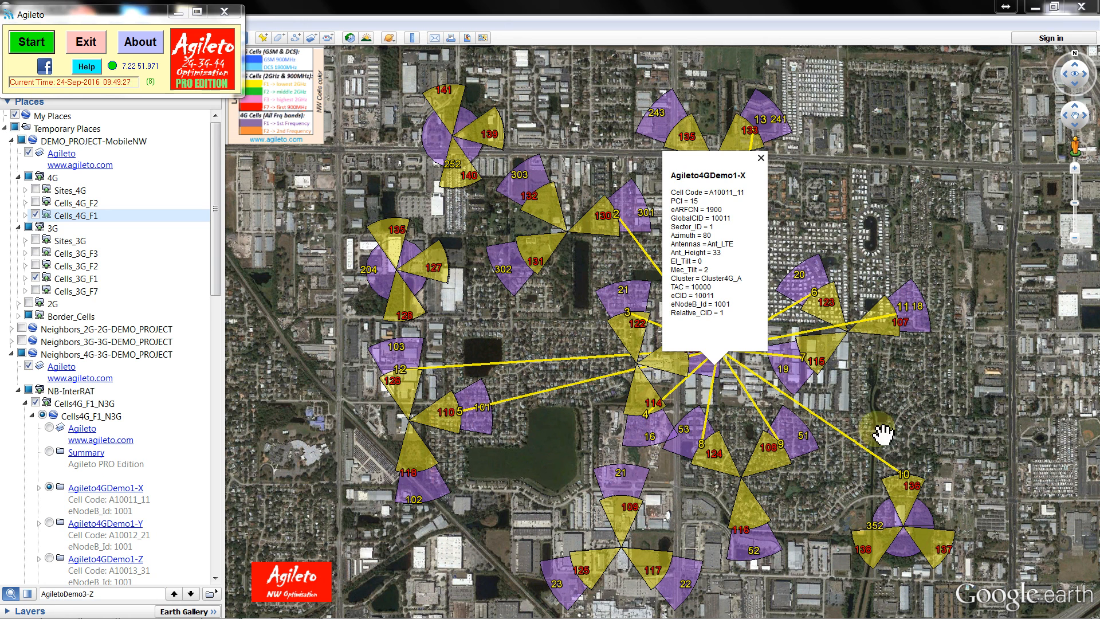
pyautogui.click(878, 396)
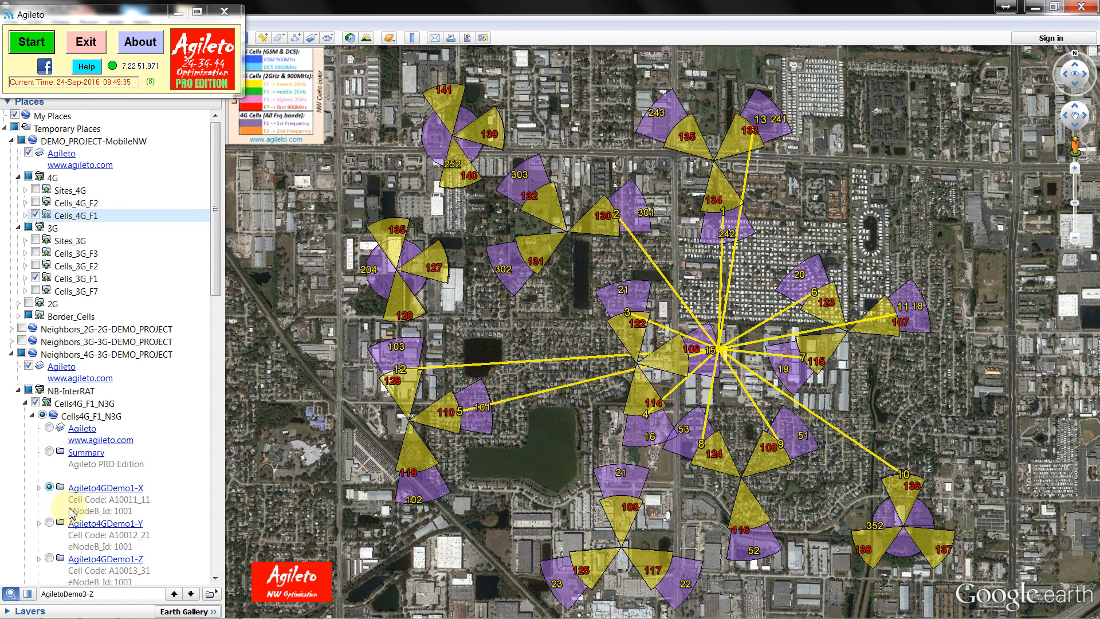
# - Show the neighbor lines of Agileto4GDemo1-Y, followed by those of Agileto4GDemo5-Z, in the Cells4G_F1_N3G list
pyautogui.click(50, 523)
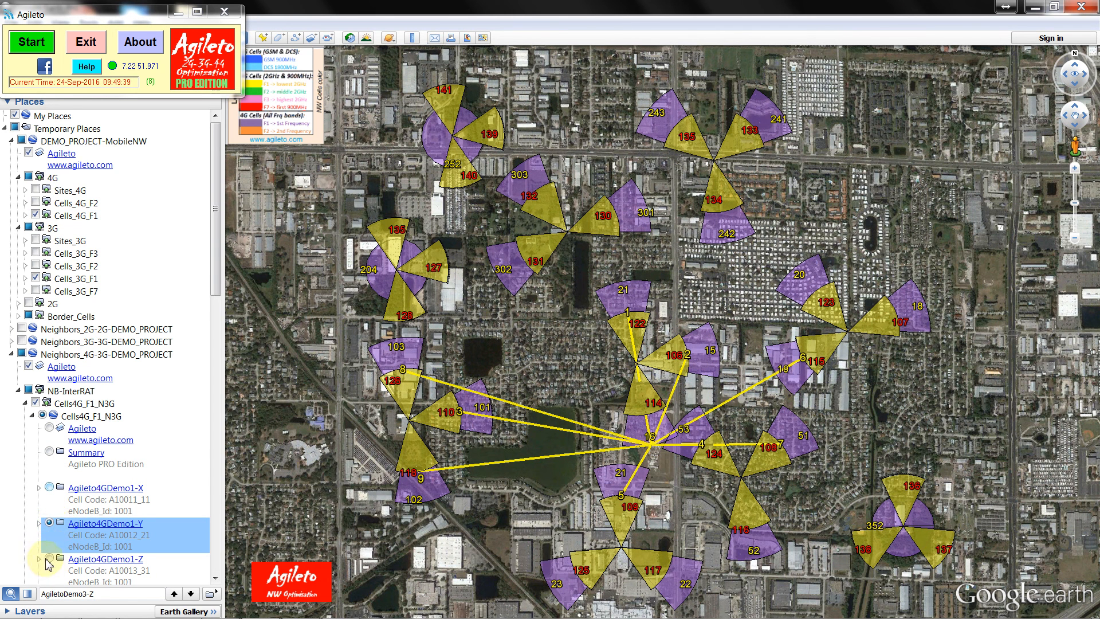
pyautogui.scroll(-10, 49, 564)
pyautogui.click(50, 541)
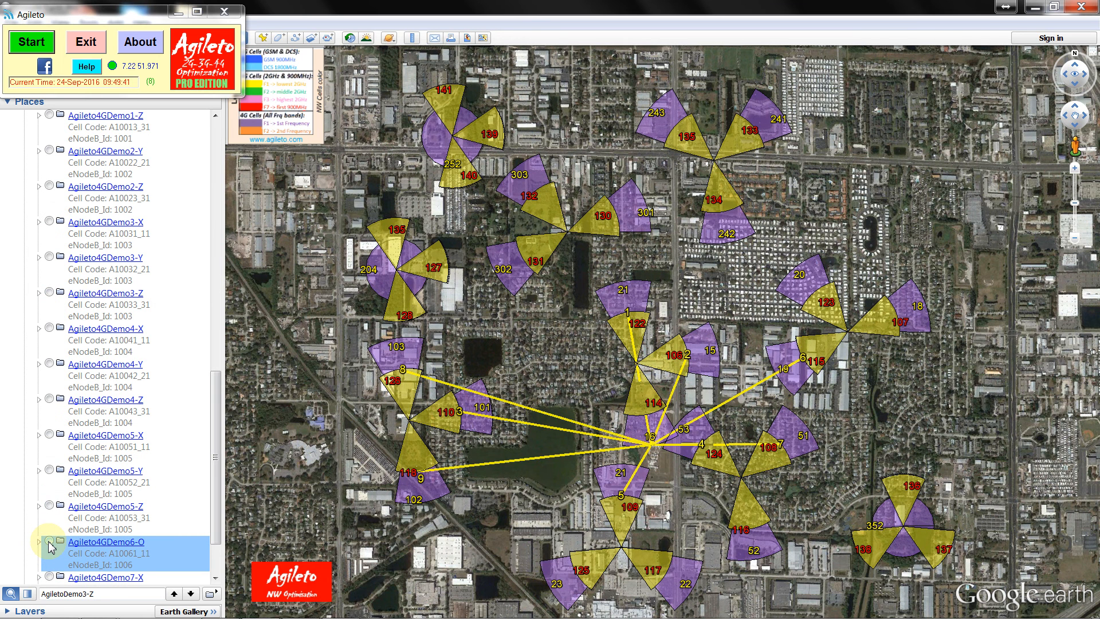
pyautogui.click(49, 505)
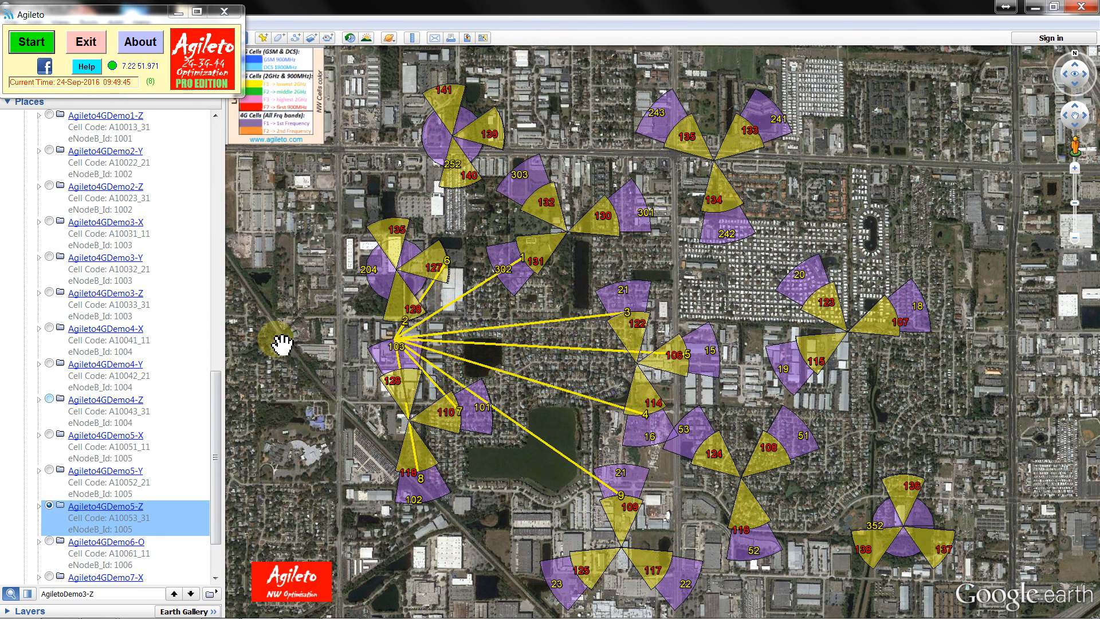
pyautogui.scroll(-1, 538, 307)
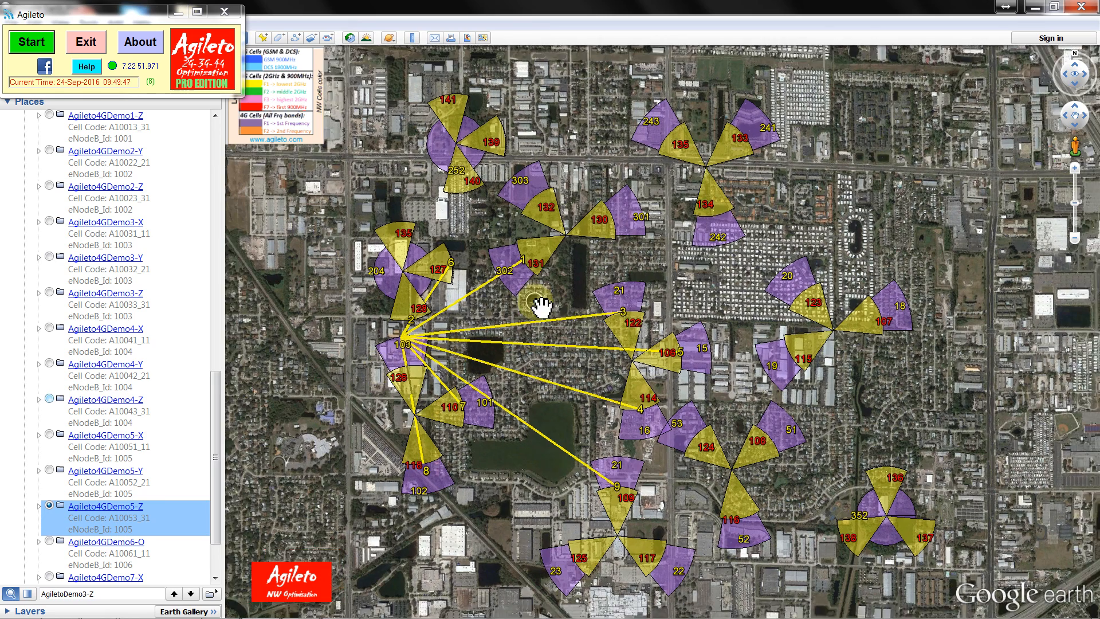
pyautogui.scroll(-2, 538, 306)
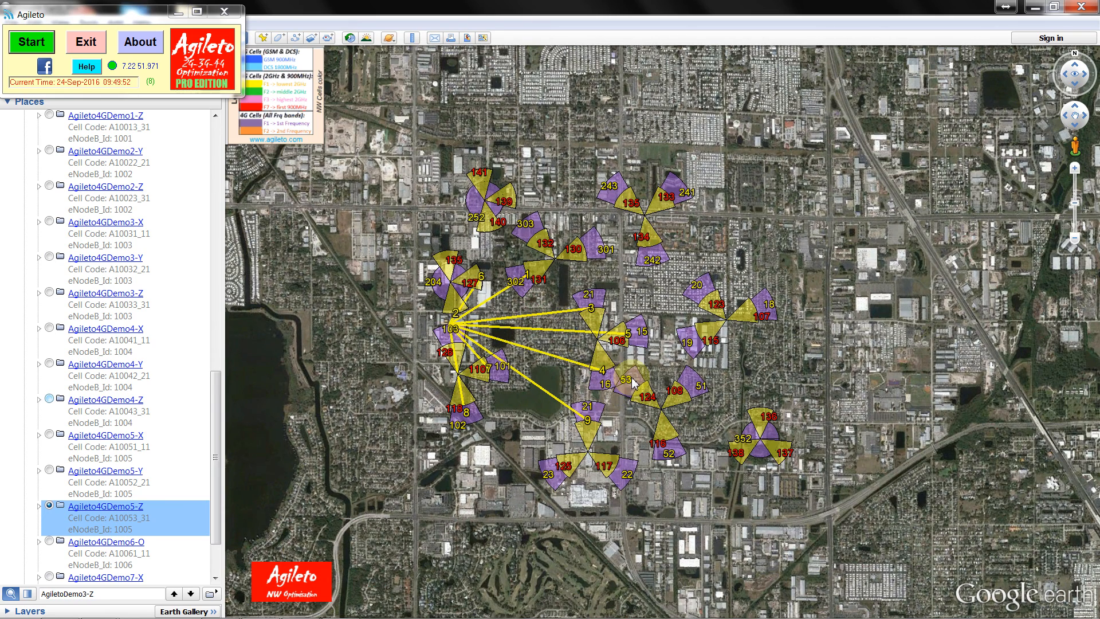
# - Open the details of the 4G cell Agileto4GDemo1-Z on the map and copy its cell name
pyautogui.click(601, 300)
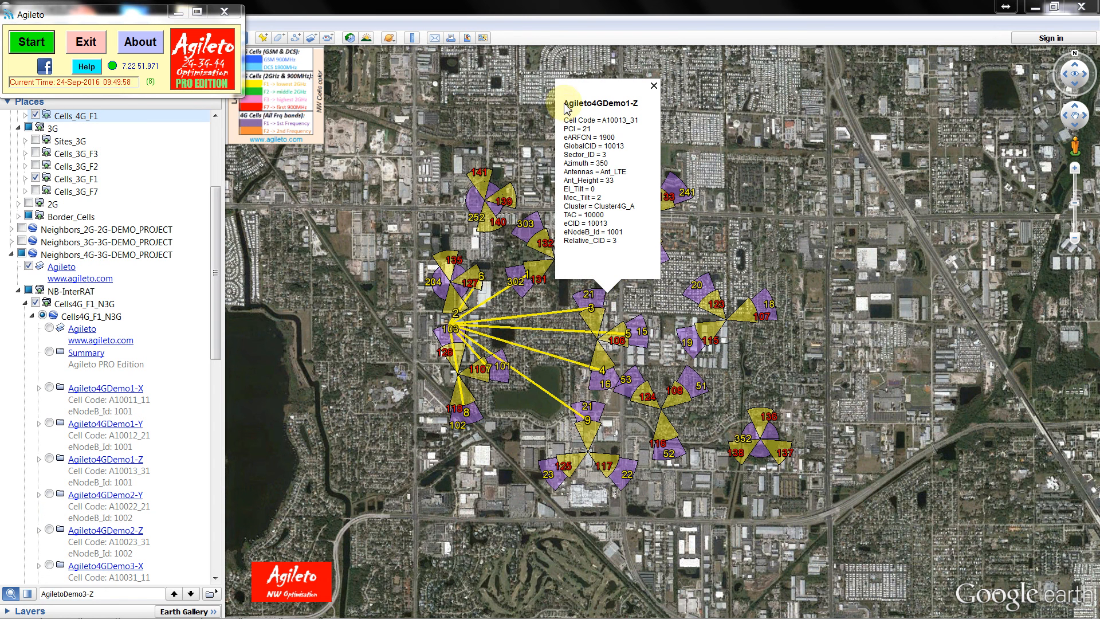
pyautogui.moveTo(565, 108); pyautogui.dragTo(642, 105)
pyautogui.click(642, 109)
pyautogui.click(642, 106)
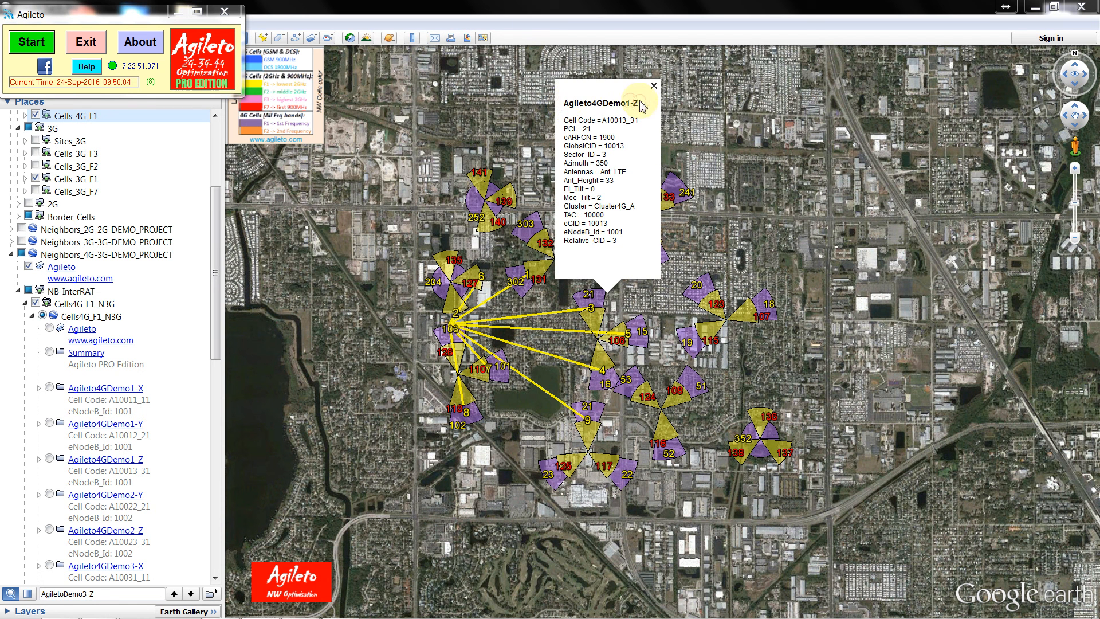
pyautogui.moveTo(566, 105); pyautogui.dragTo(641, 105)
pyautogui.click(642, 106)
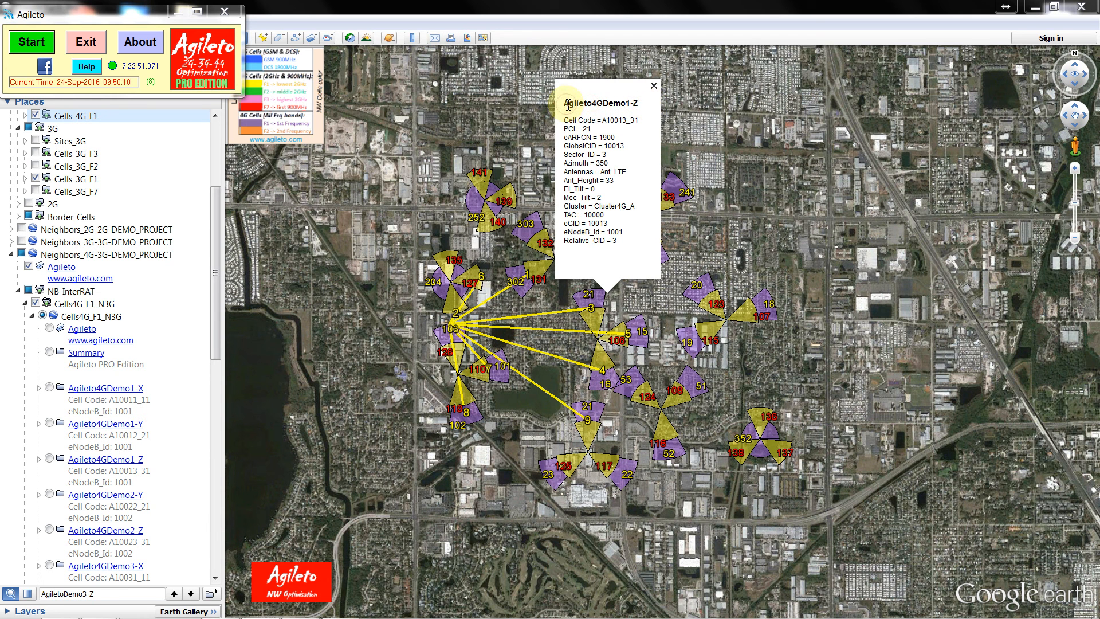
pyautogui.moveTo(567, 105); pyautogui.dragTo(643, 104)
pyautogui.hotkey('ctrl', 'c')
pyautogui.click(643, 106)
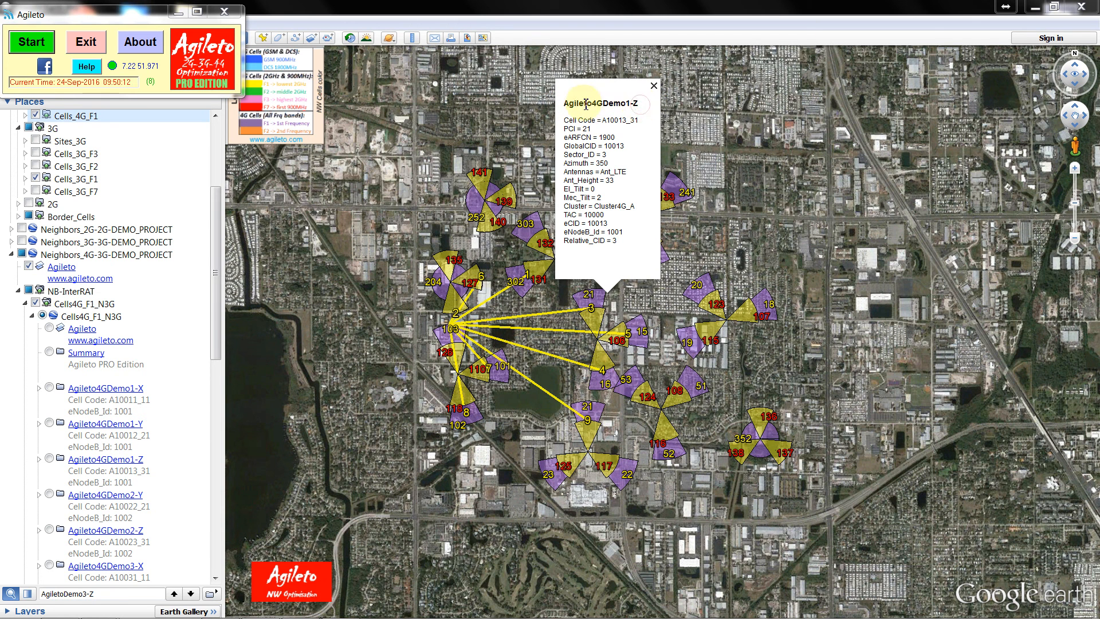
pyautogui.moveTo(565, 106); pyautogui.dragTo(638, 107)
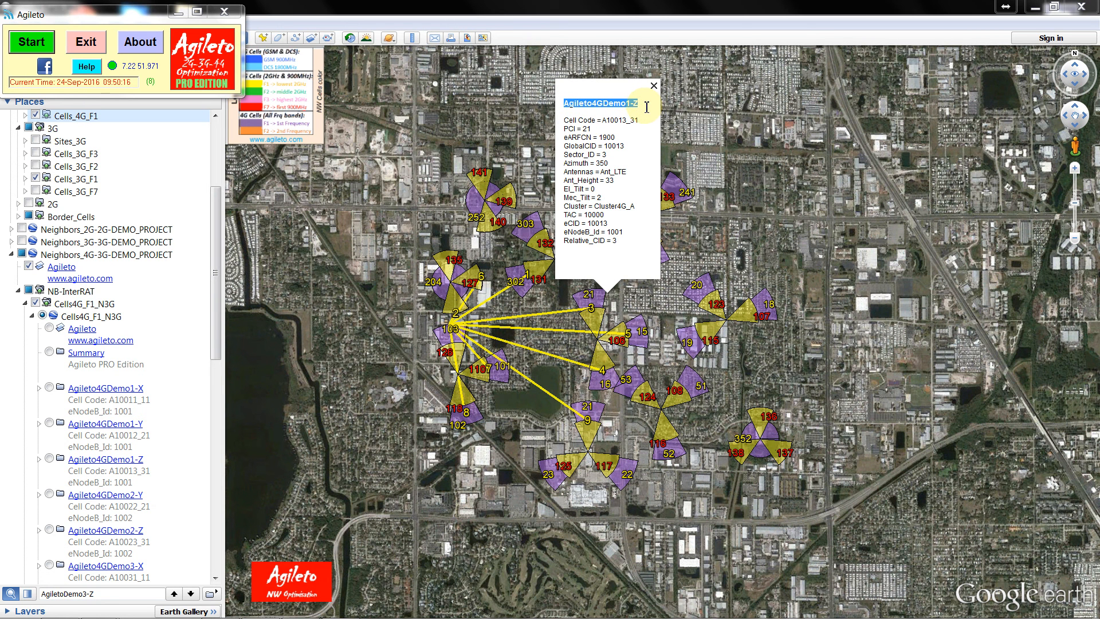
# - Collapse the Cells4G_F1_N3G cell list, hide its neighbor lines and search the folder for the copied name Agileto4GDemo1-Z
pyautogui.click(33, 318)
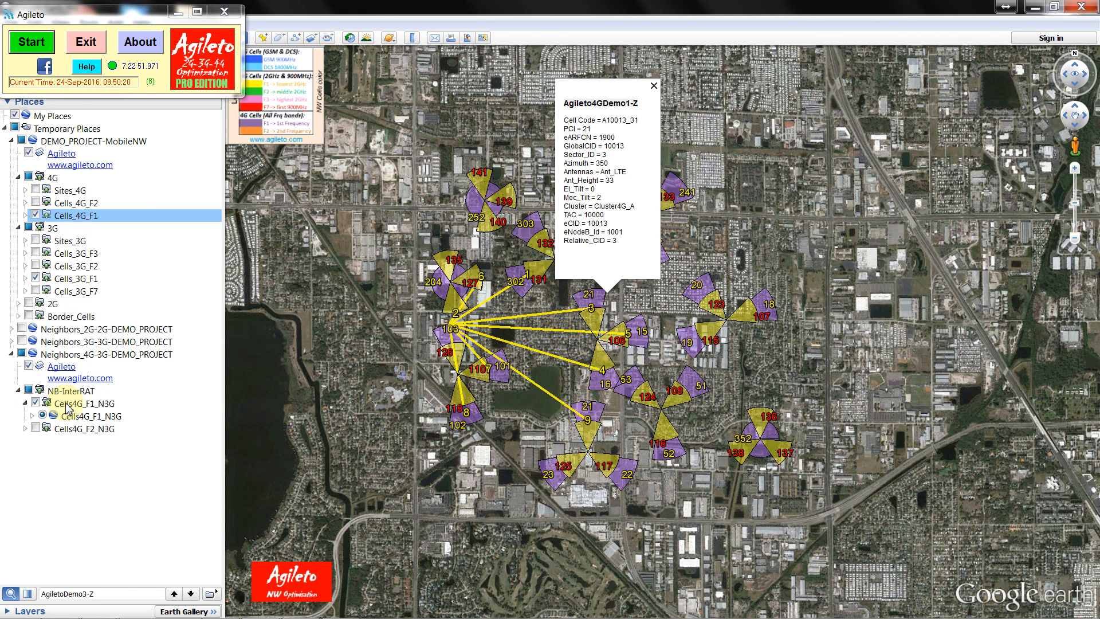
pyautogui.click(42, 415)
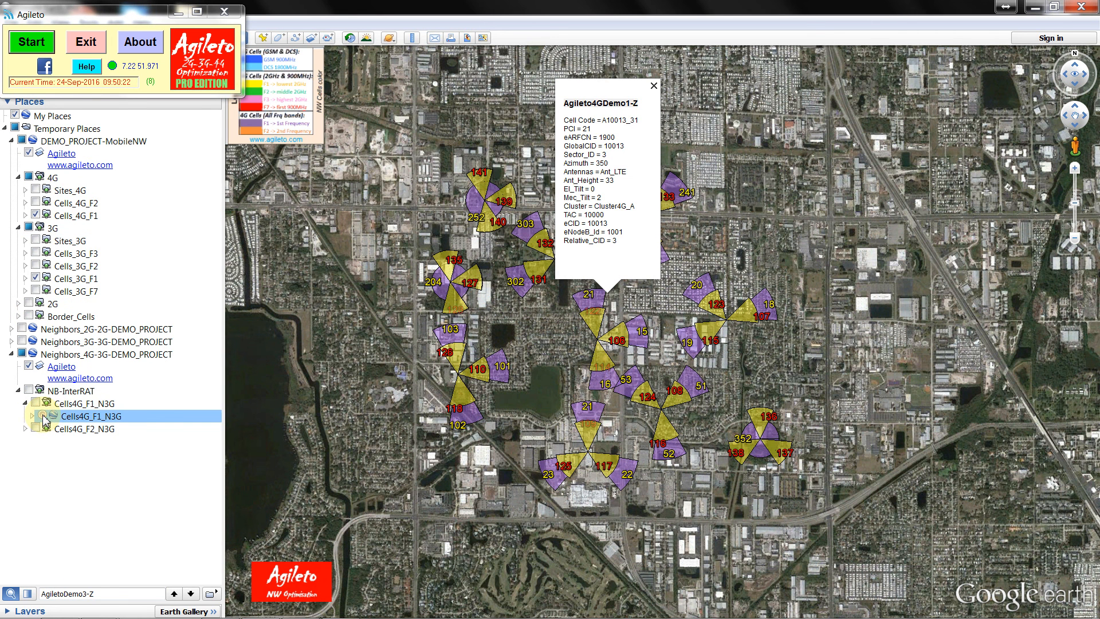
pyautogui.click(72, 403)
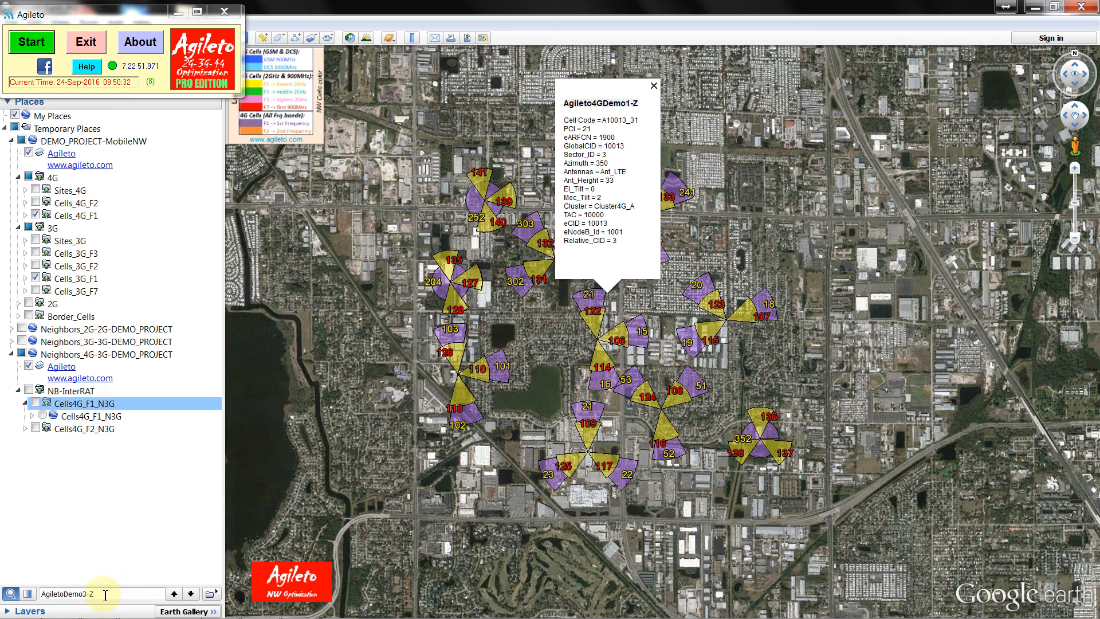
pyautogui.moveTo(109, 593); pyautogui.dragTo(28, 586)
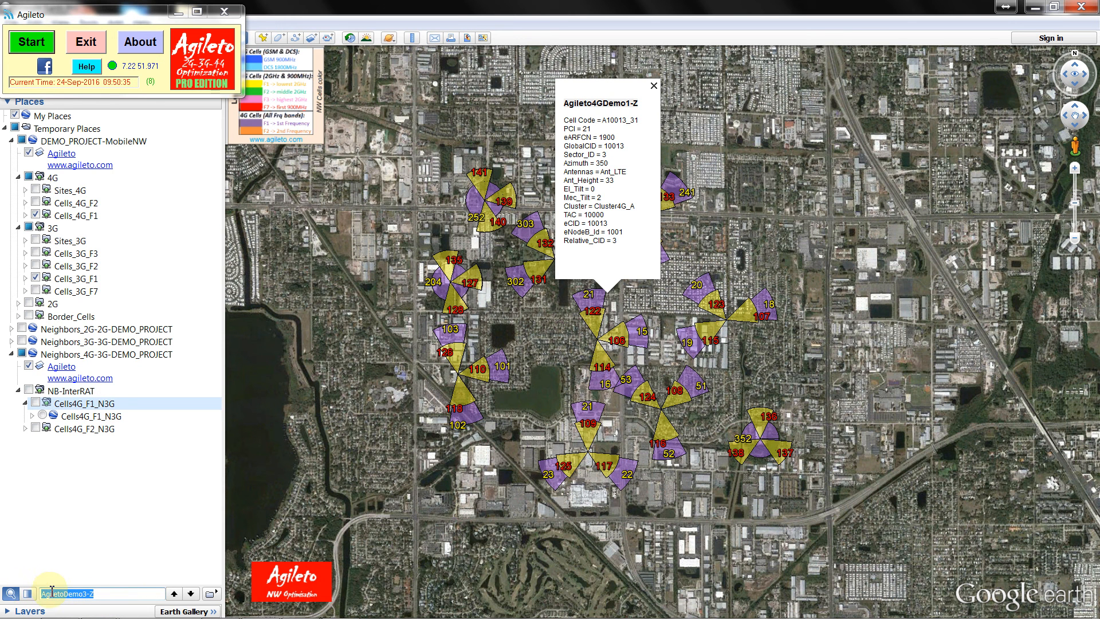
pyautogui.hotkey('ctrl', 'v')
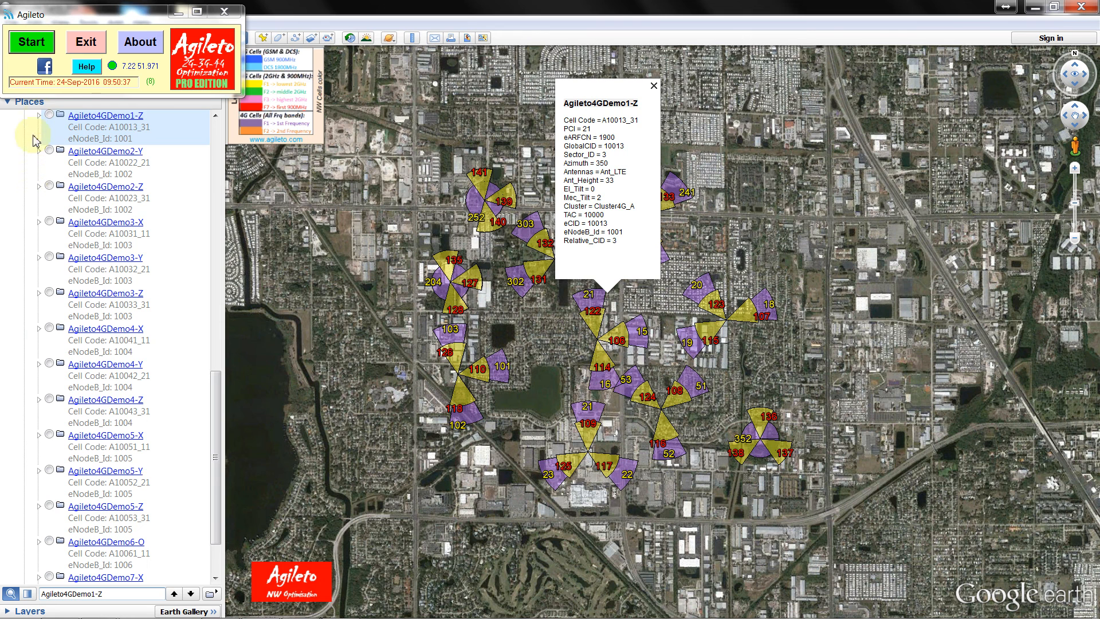
# - Show the neighbor lines of Agileto4GDemo1-Z, close the cell details and view its neighbor relation to AgiletoDemo5-X
pyautogui.click(49, 115)
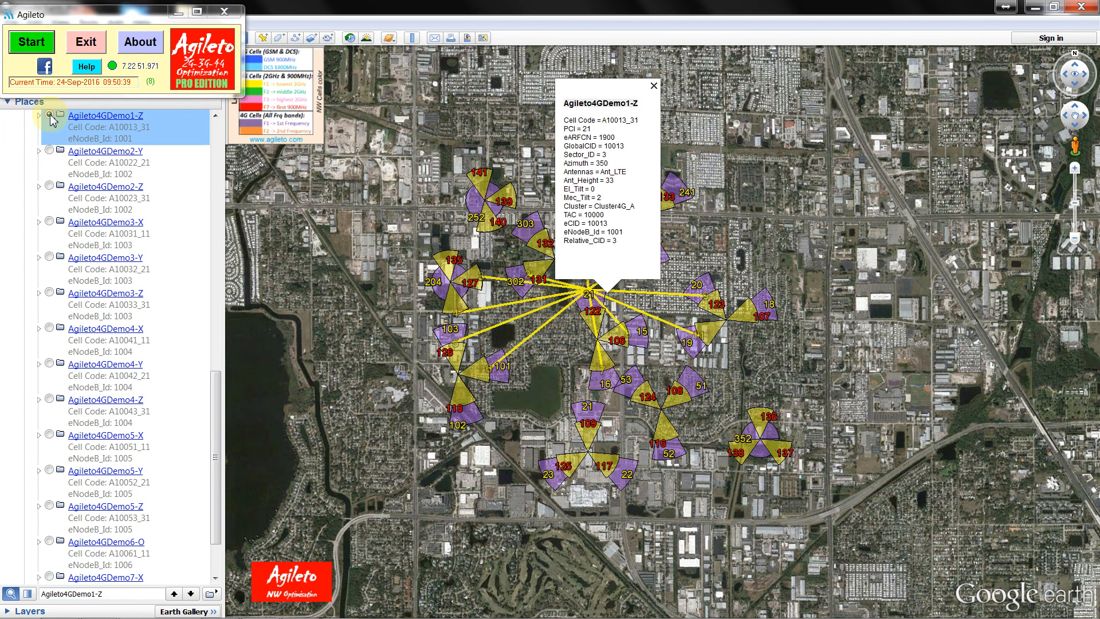
pyautogui.click(654, 88)
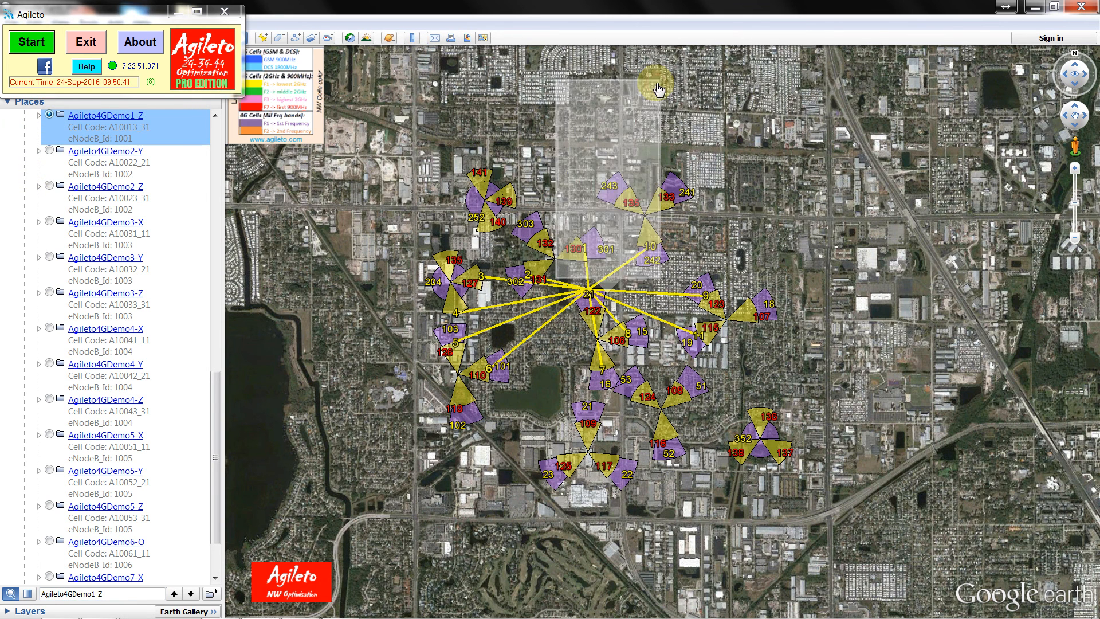
pyautogui.scroll(3, 557, 359)
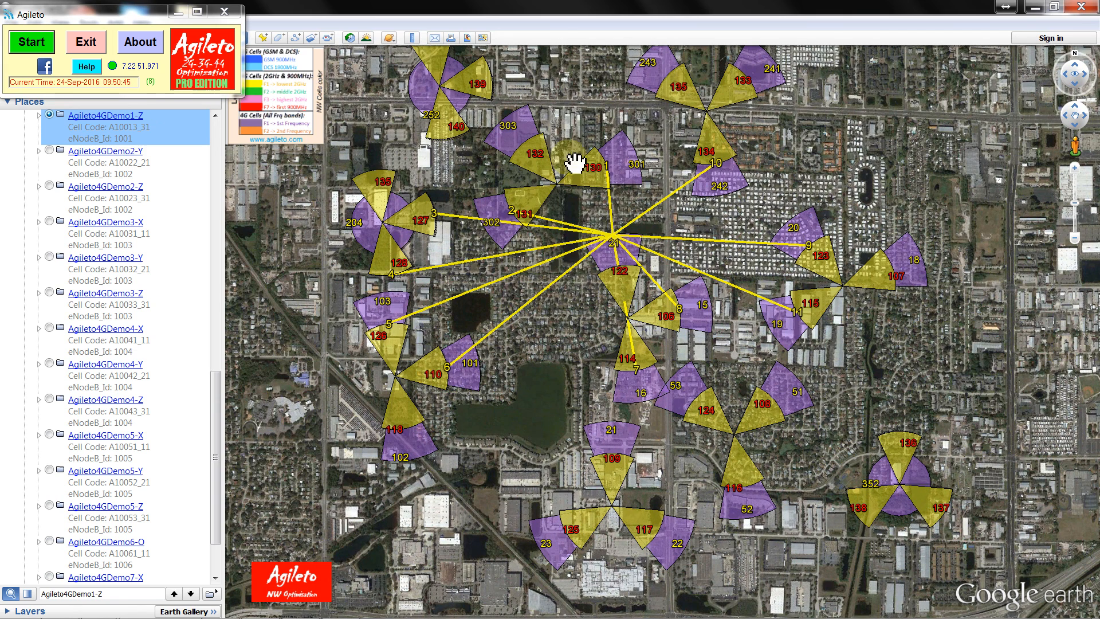
pyautogui.click(548, 292)
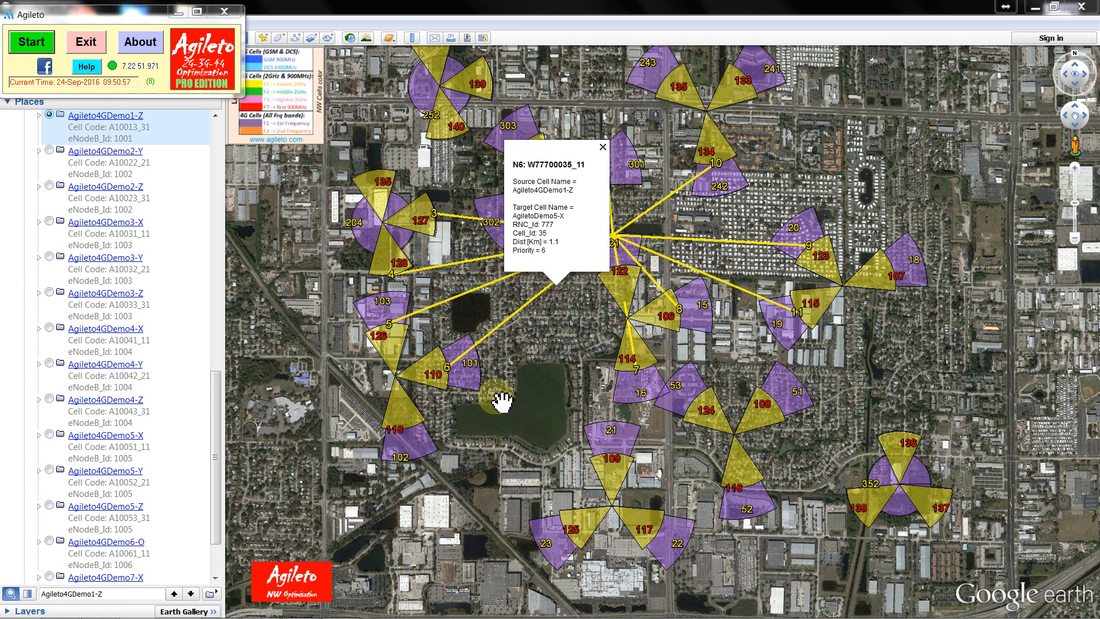
# - Collapse the NB-InterRAT folder, then hide and collapse Neighbors_4G-3G-DEMO_PROJECT so only the cell layers stay on the map
pyautogui.click(217, 427)
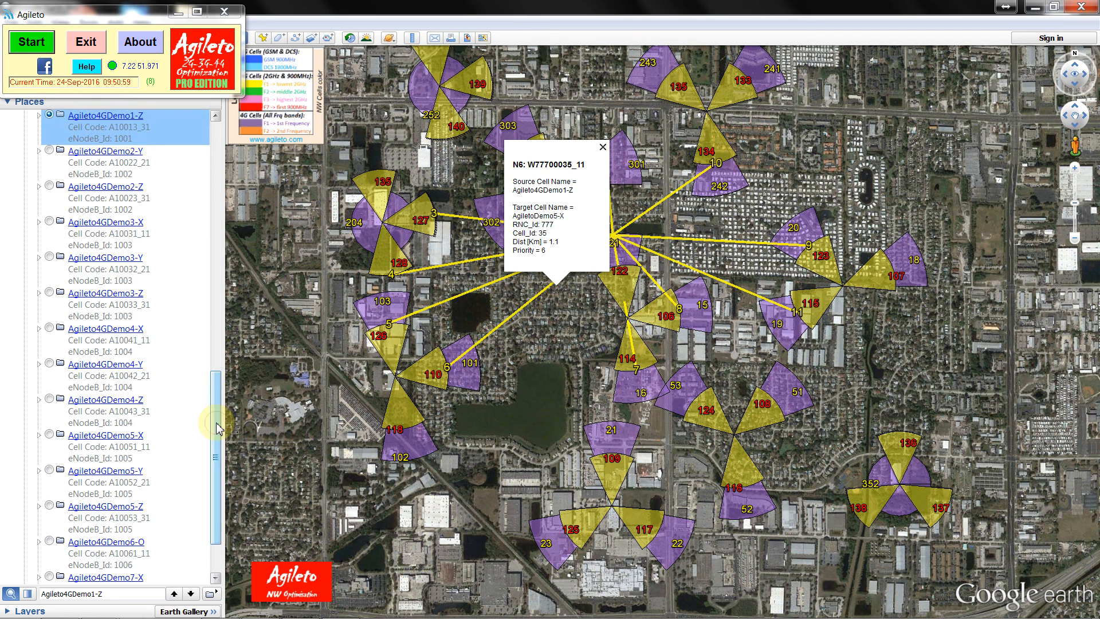
pyautogui.moveTo(217, 427); pyautogui.dragTo(218, 296)
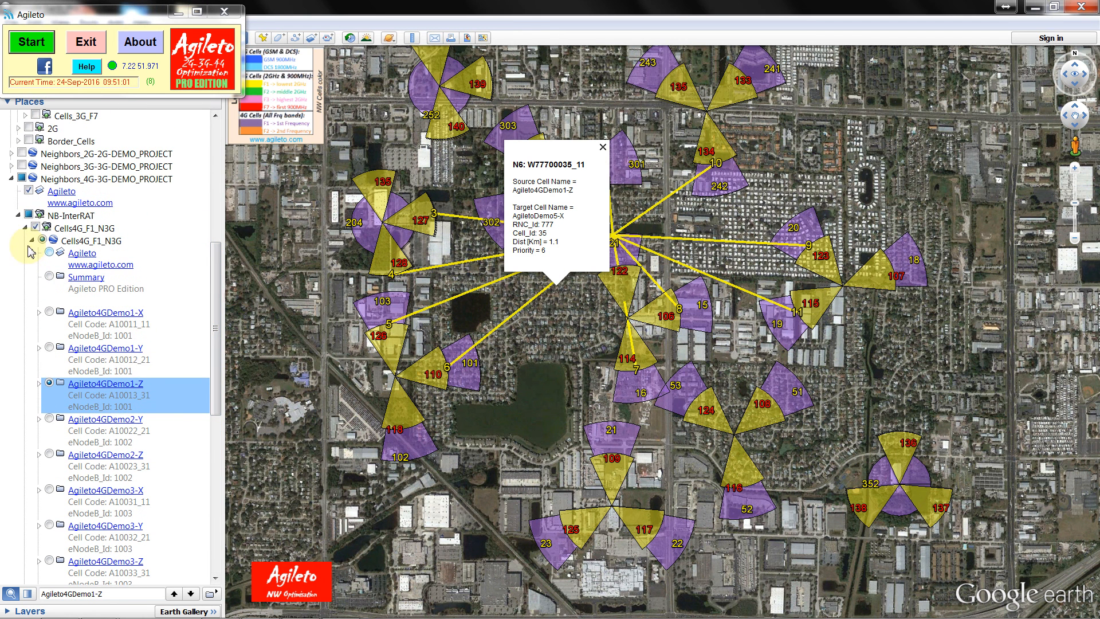
pyautogui.click(18, 216)
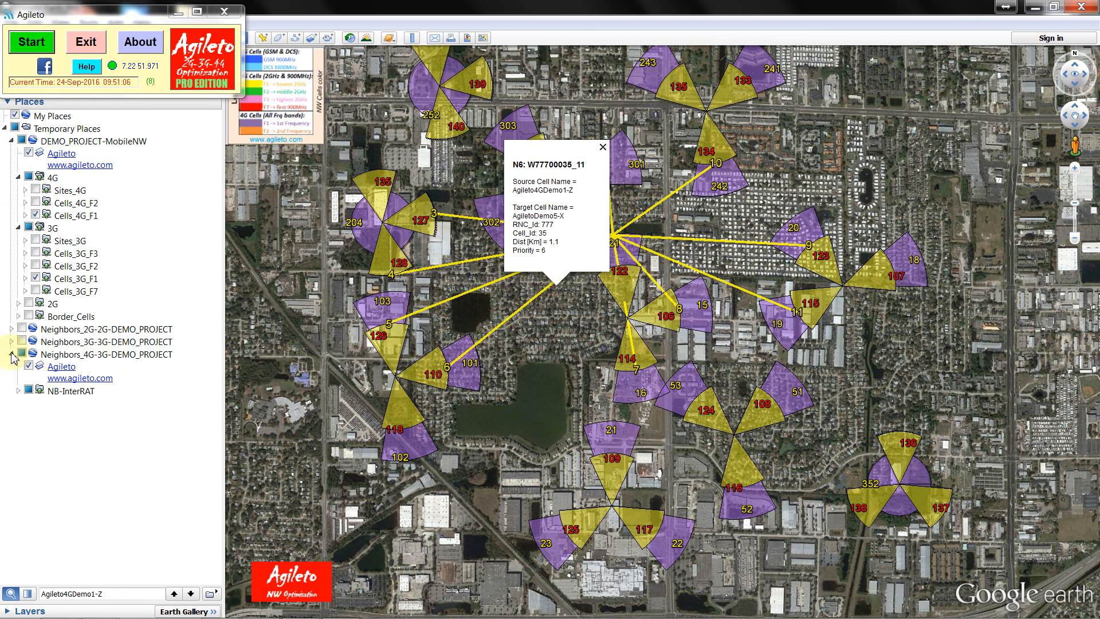
pyautogui.click(22, 354)
pyautogui.click(12, 355)
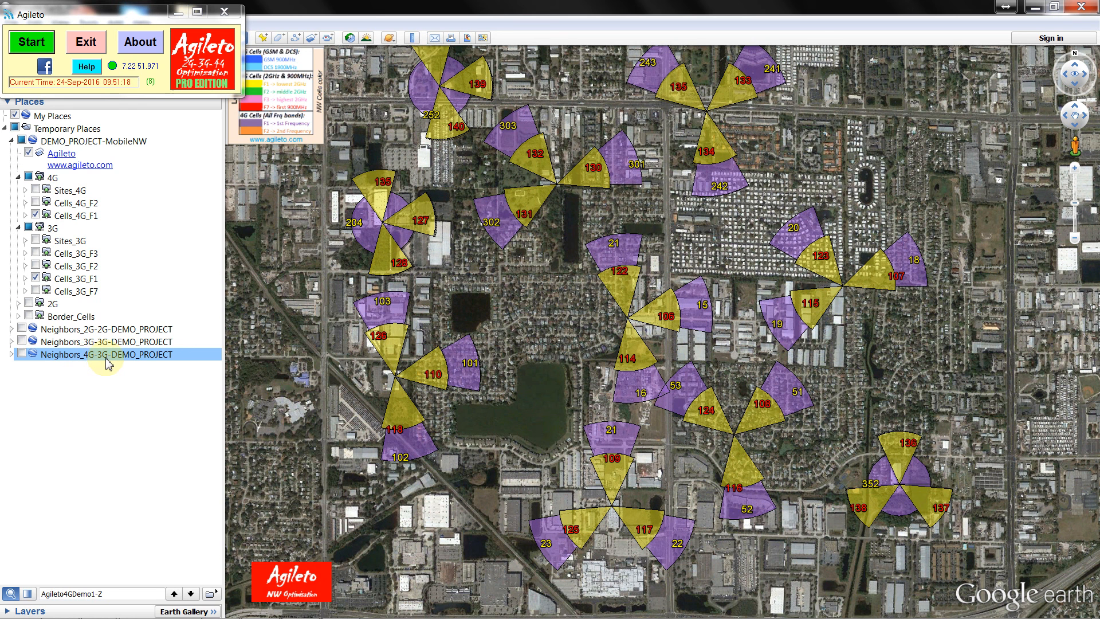
pyautogui.click(532, 324)
pyautogui.moveTo(532, 325); pyautogui.dragTo(554, 357)
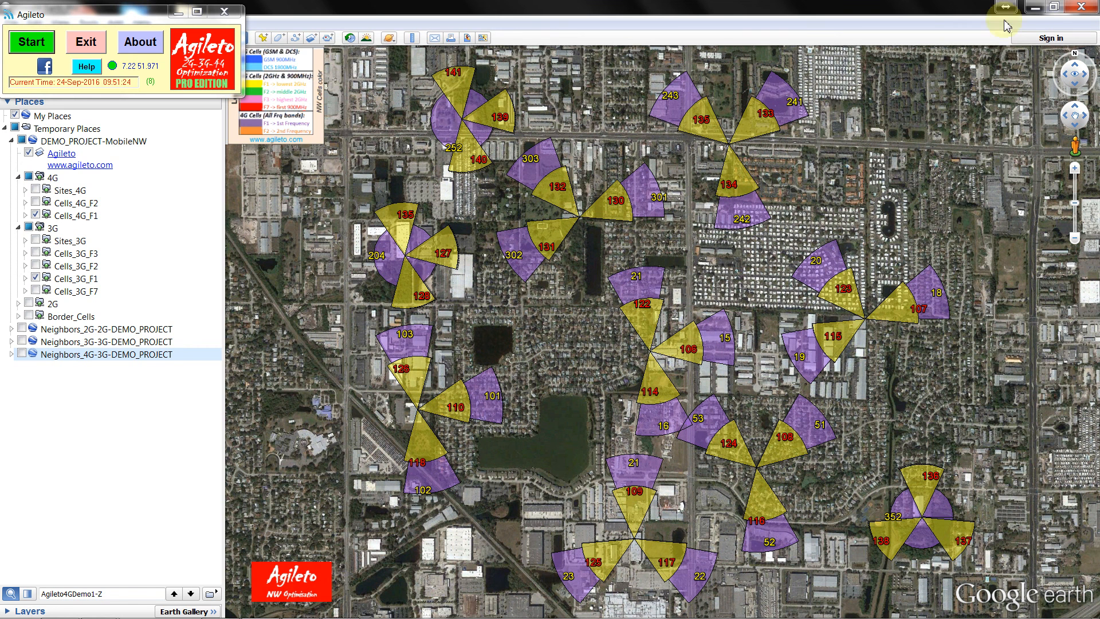
# - Minimize Google Earth and use Agileto module 1.4 to view the mobile networks (2G/3G/4G) with MapInfo as the output
pyautogui.click(1036, 10)
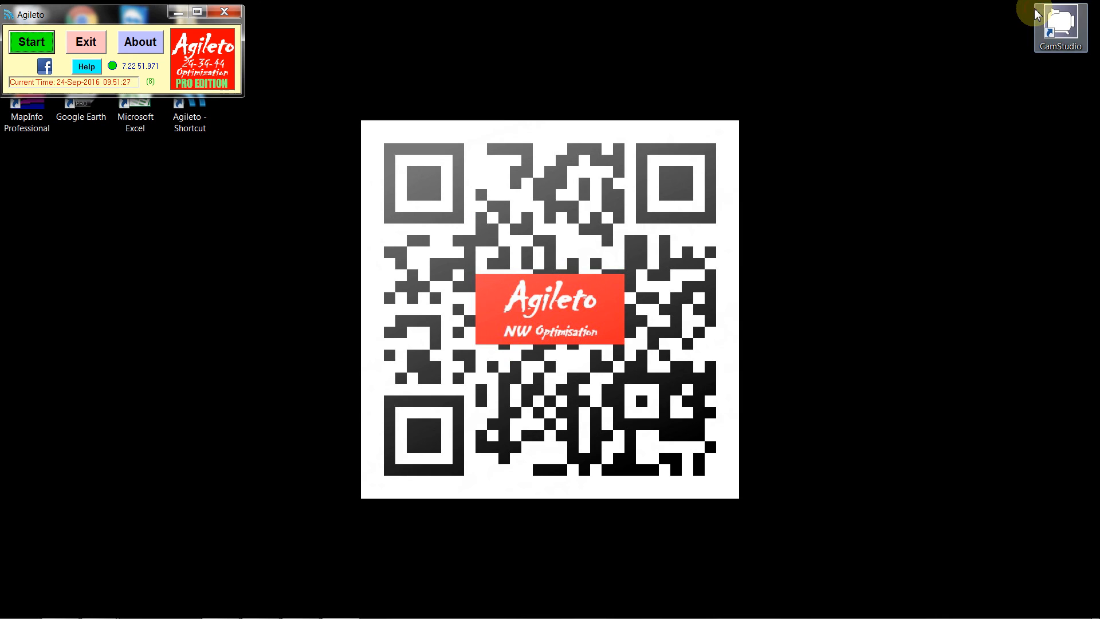
pyautogui.click(24, 45)
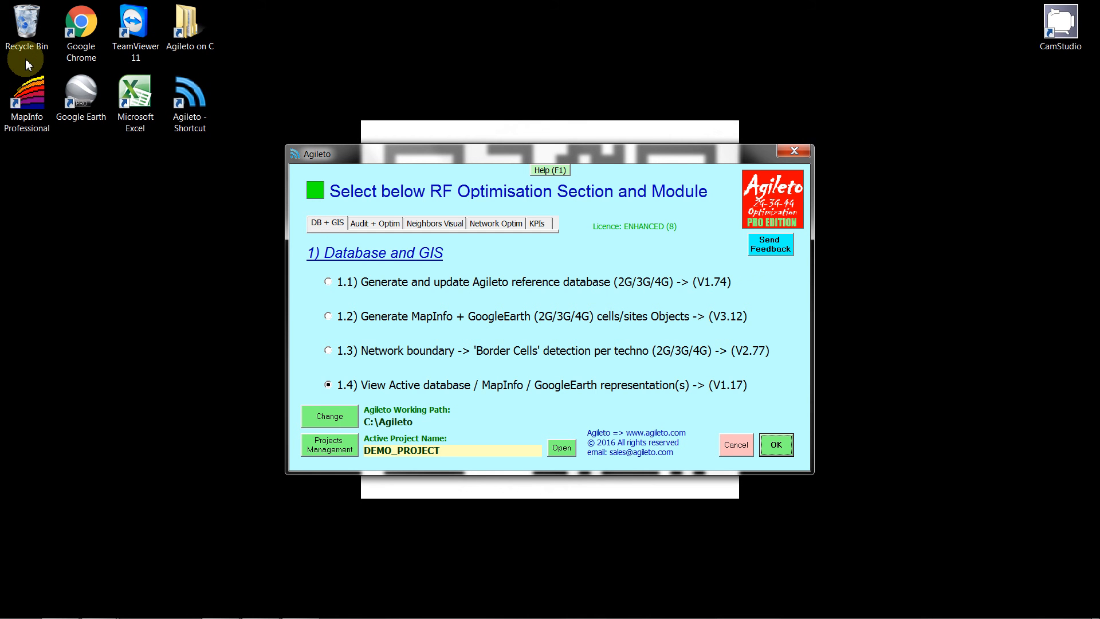
pyautogui.click(776, 445)
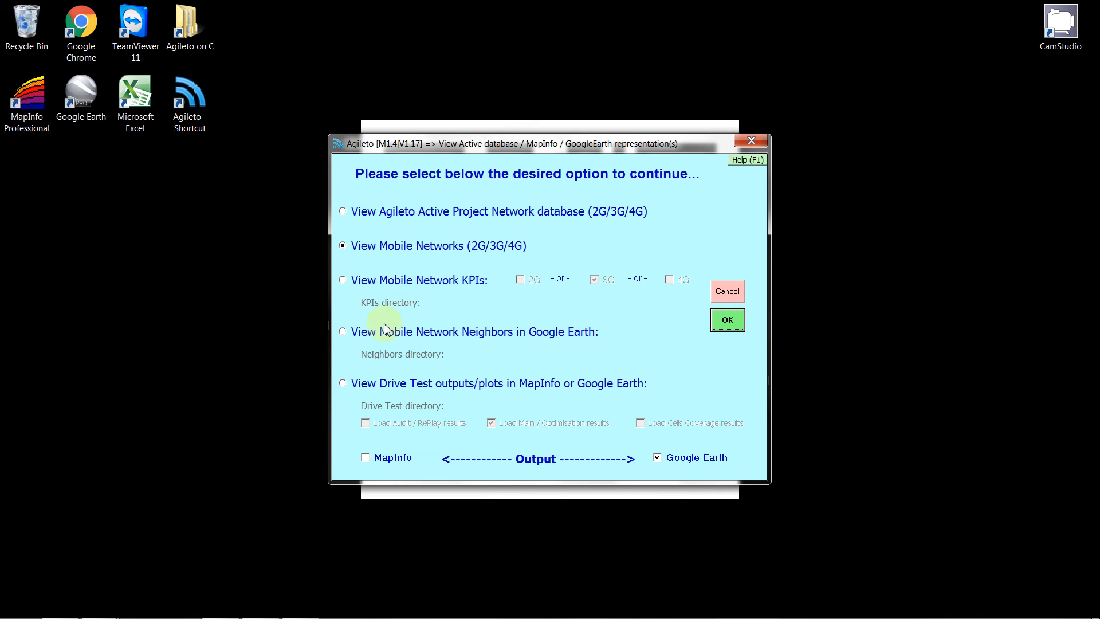
pyautogui.click(365, 458)
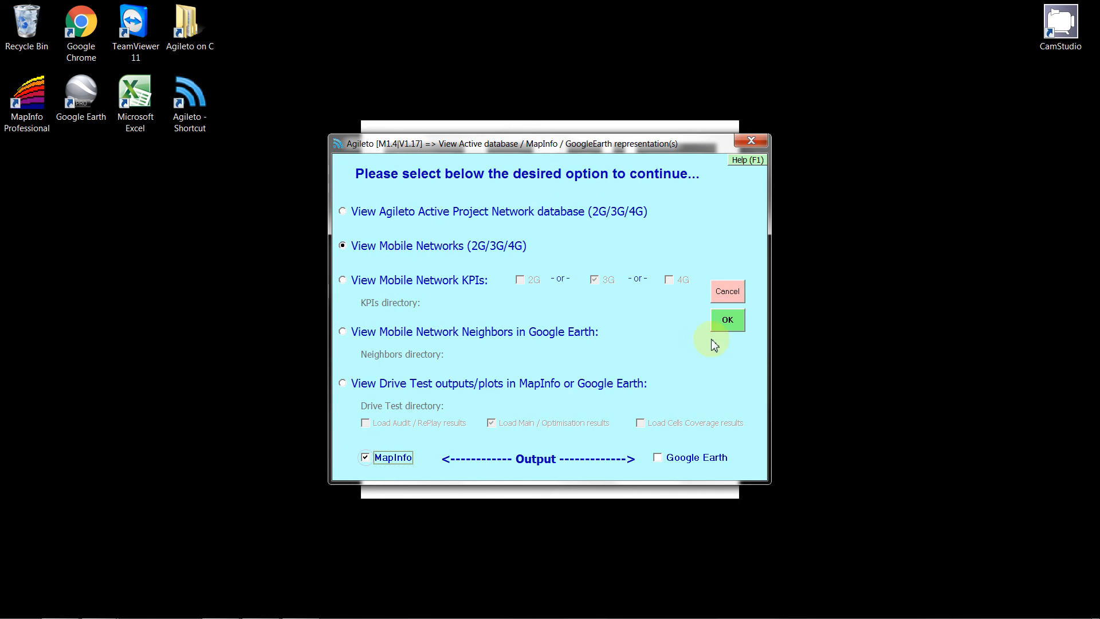
pyautogui.click(728, 321)
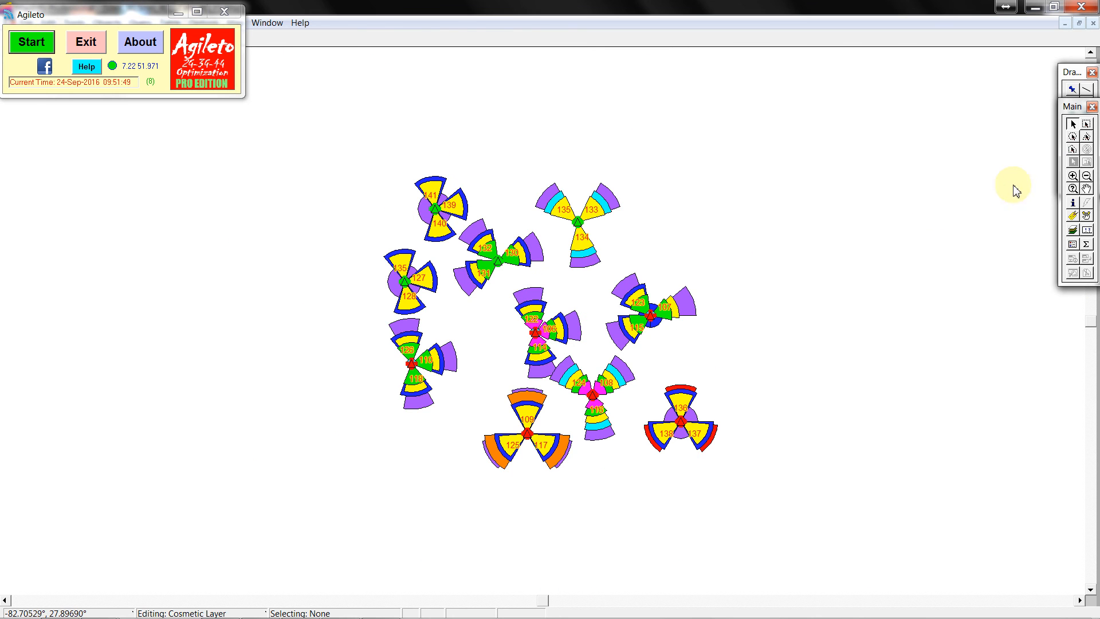
# - Hide all site and cell layers of the map except Sites_3G and Cells_3G_F1, and inspect the resulting cell map
pyautogui.click(1072, 230)
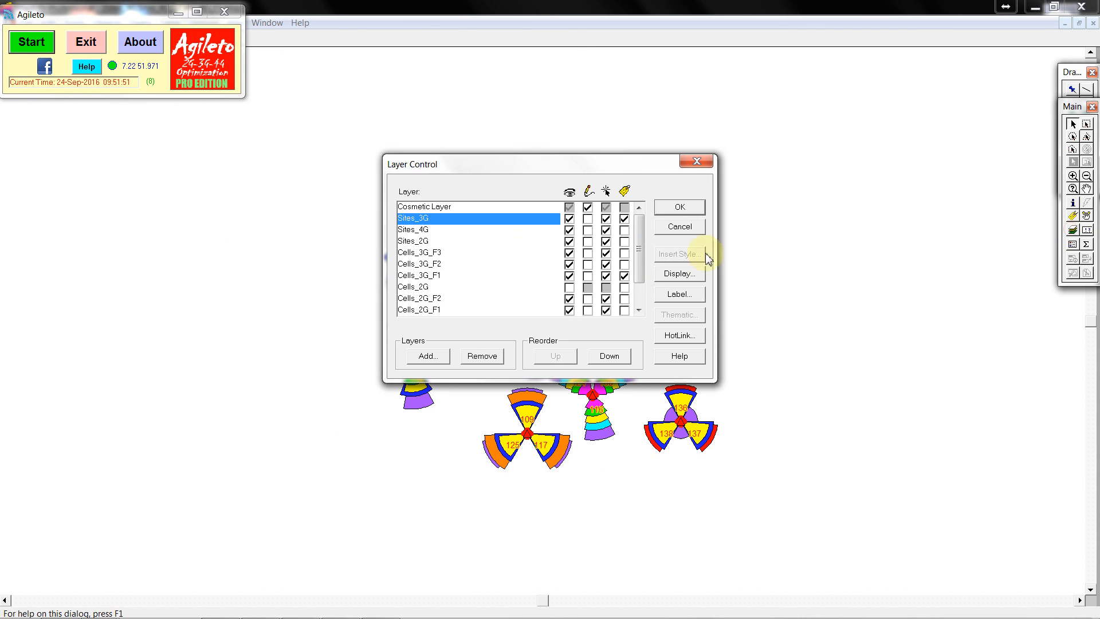
pyautogui.click(568, 230)
pyautogui.click(569, 241)
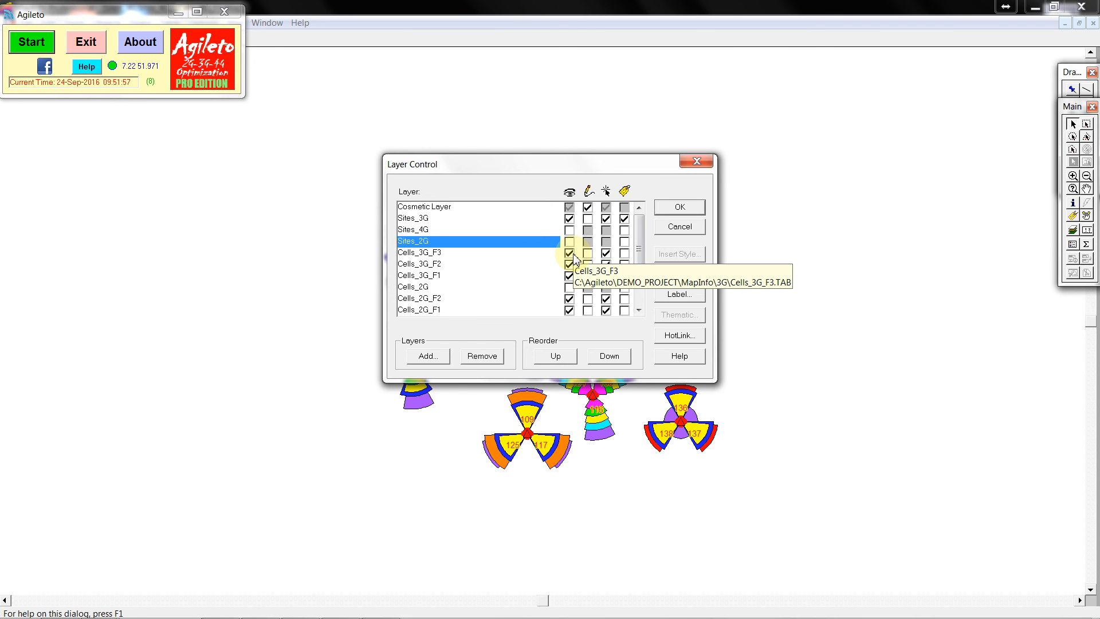
pyautogui.click(570, 253)
pyautogui.click(570, 265)
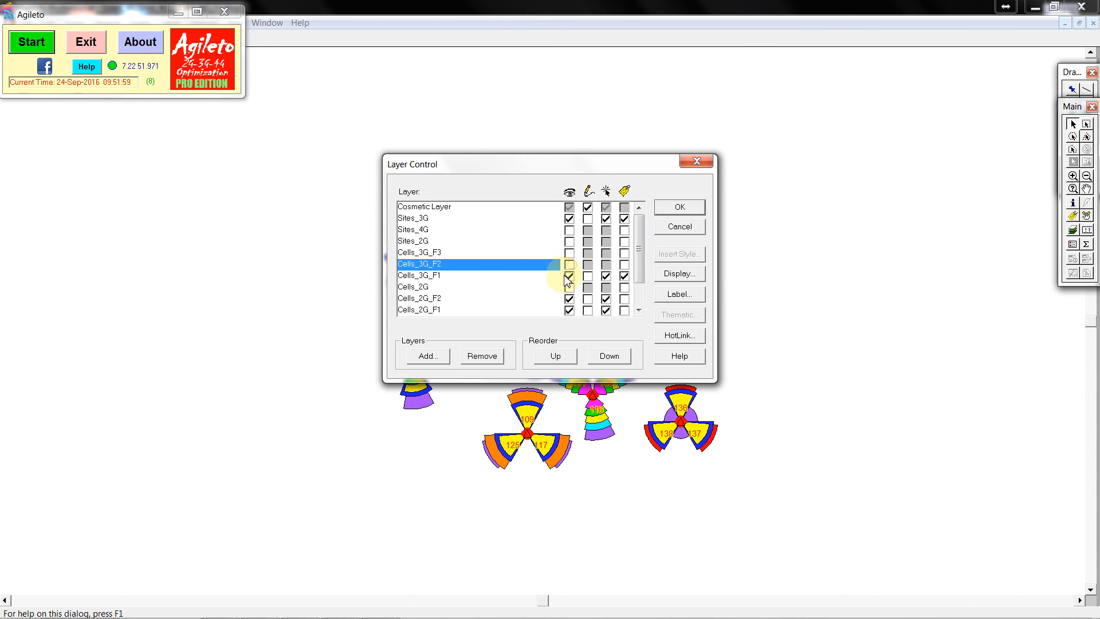
pyautogui.click(570, 299)
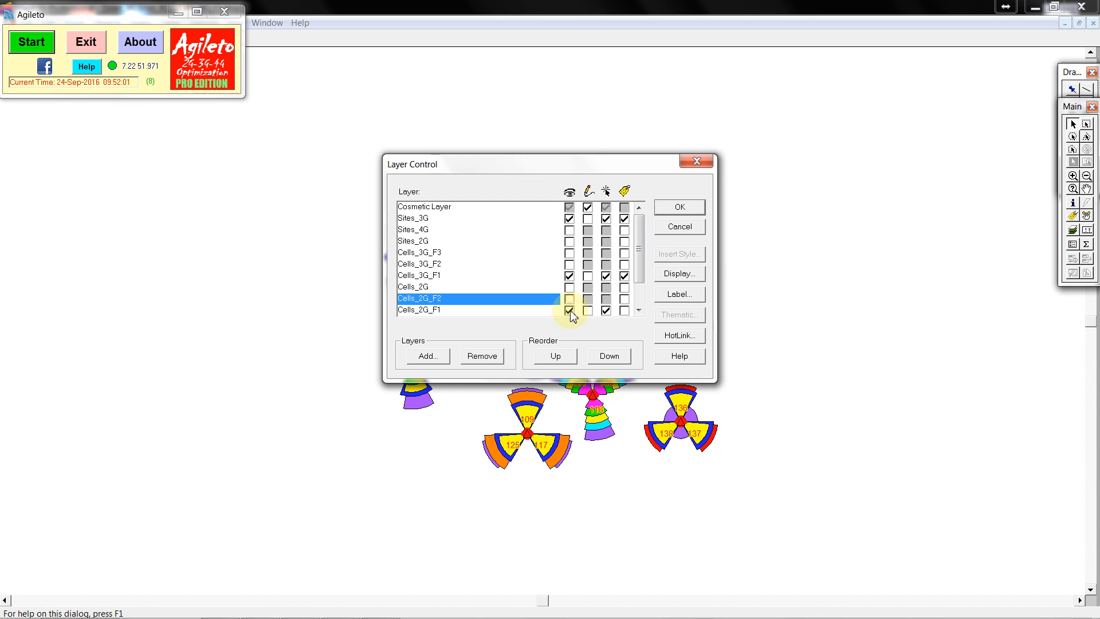
pyautogui.click(570, 310)
pyautogui.scroll(-1, 571, 311)
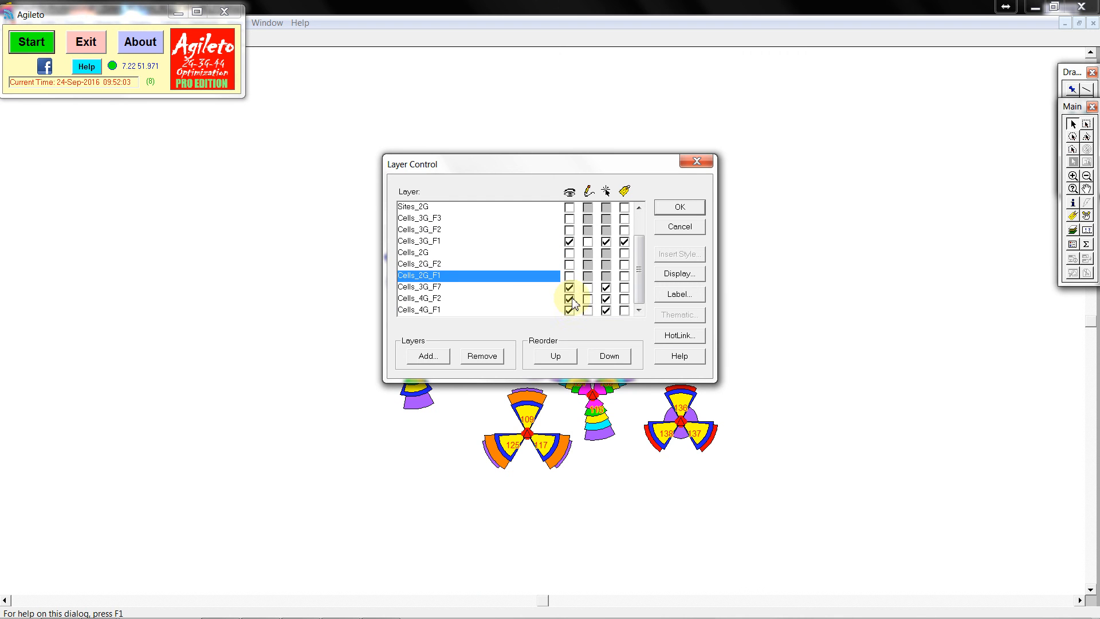
pyautogui.click(569, 287)
pyautogui.click(569, 298)
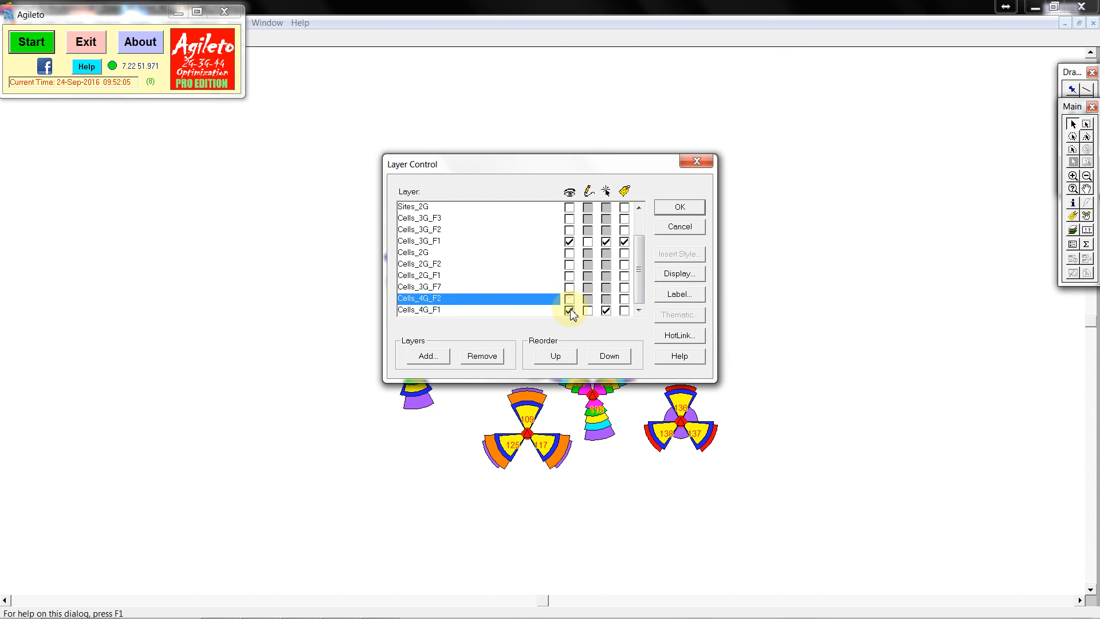
pyautogui.click(570, 310)
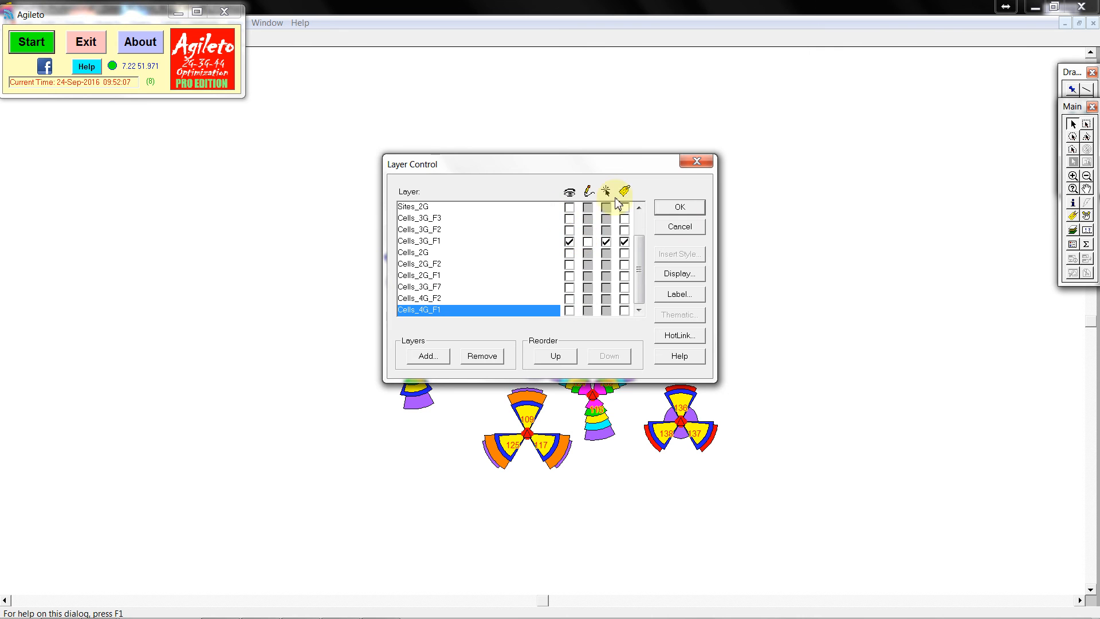
pyautogui.click(680, 207)
pyautogui.scroll(1, 721, 347)
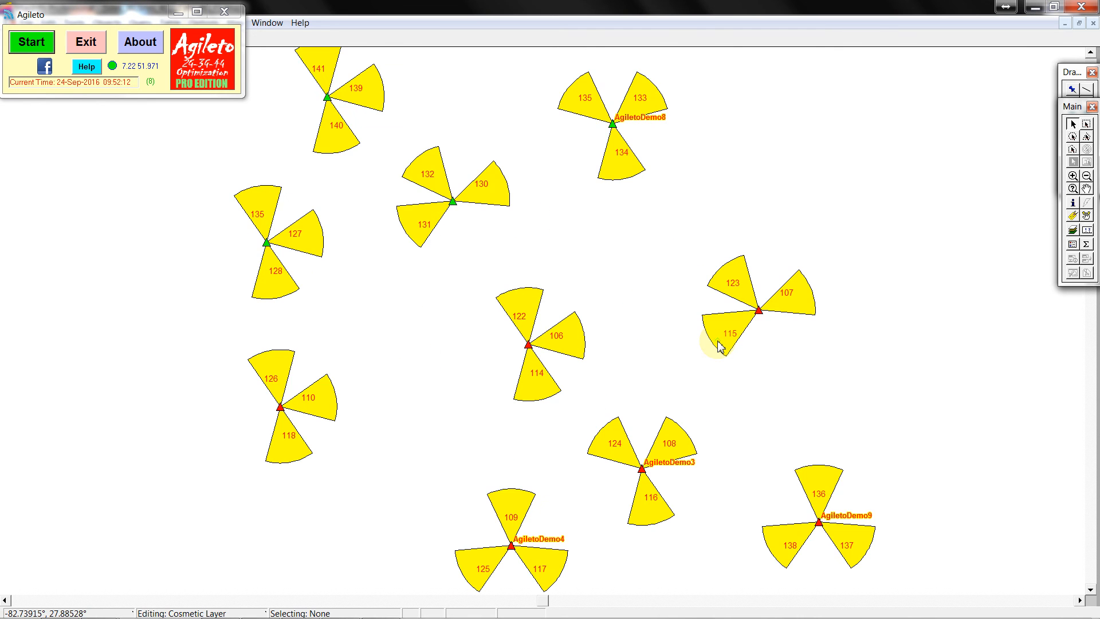
pyautogui.scroll(-1, 720, 347)
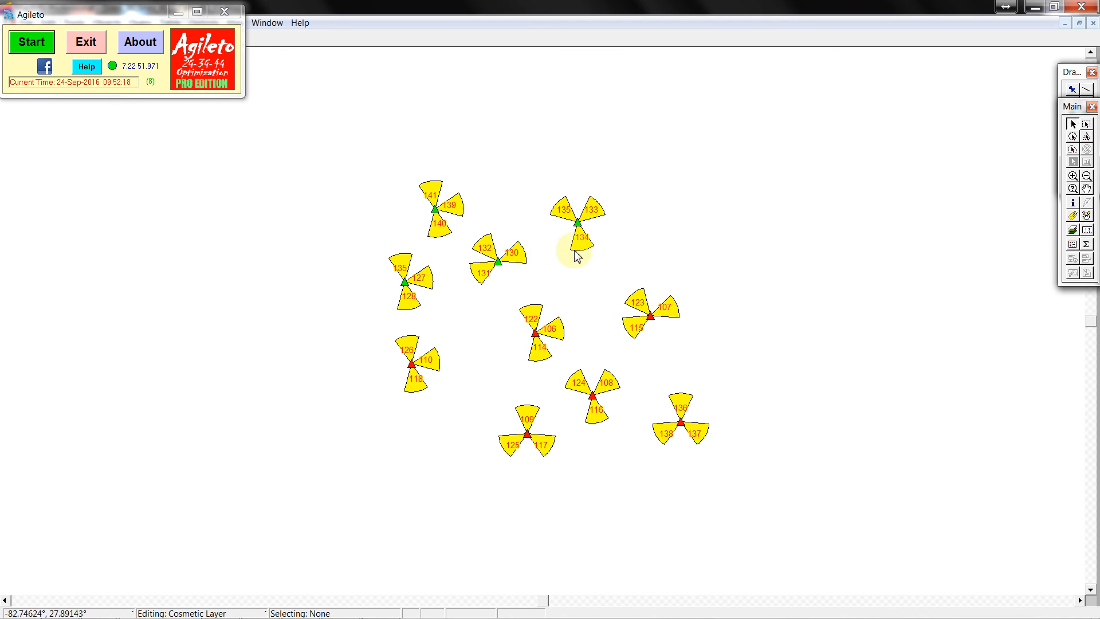
# - Show the 2G cells on the map alongside the 3G F1 cells, and dock the floating Drawing and Main toolbars
pyautogui.click(1072, 231)
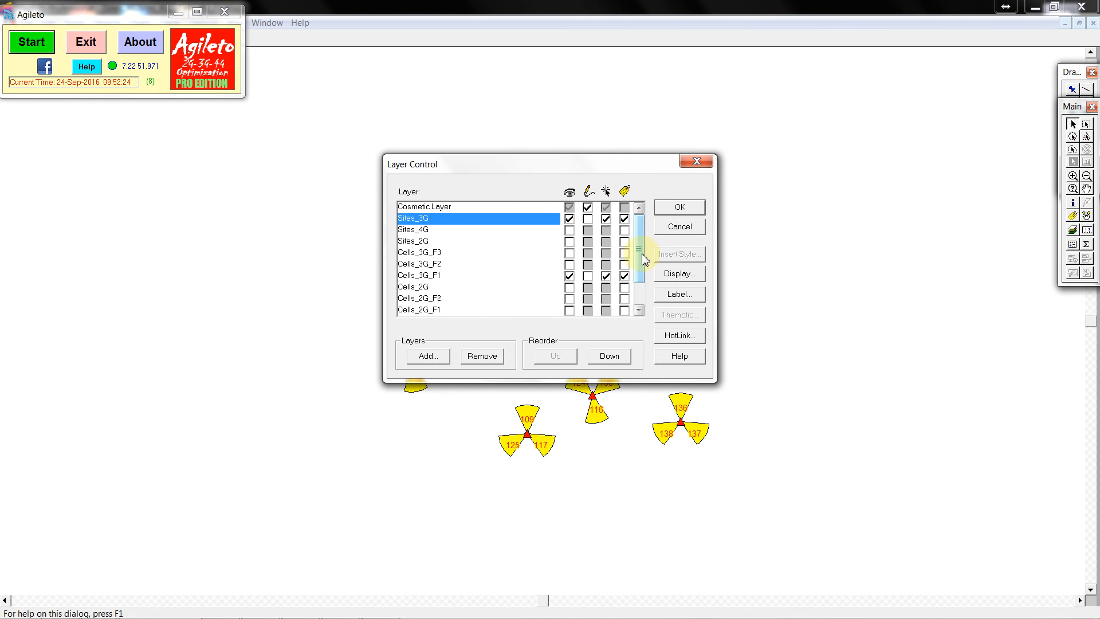
pyautogui.moveTo(643, 259); pyautogui.dragTo(651, 282)
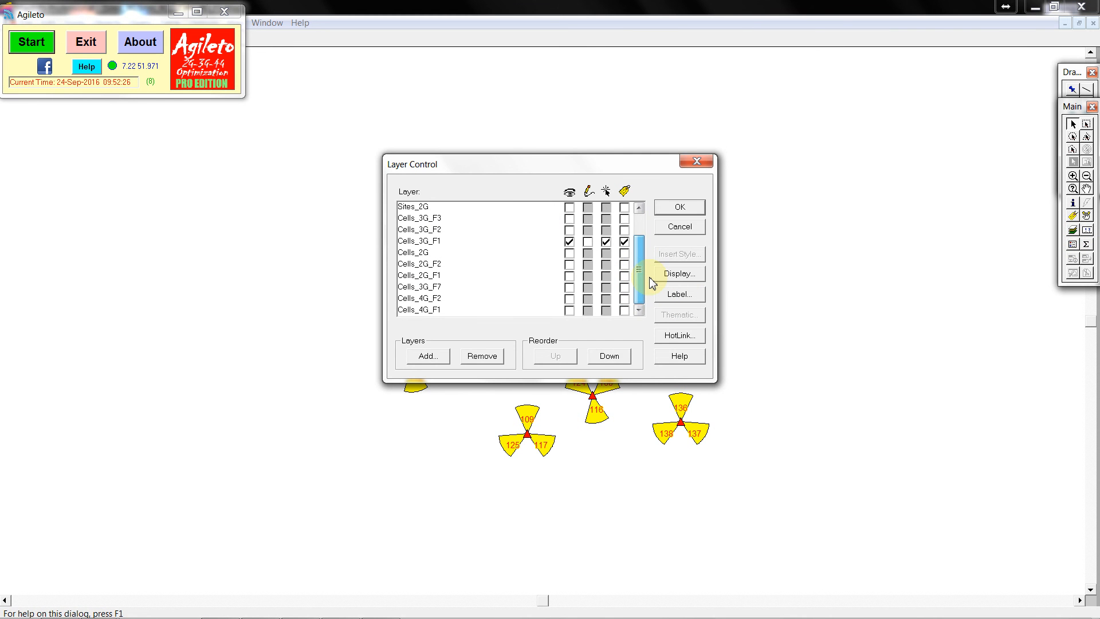
pyautogui.click(569, 254)
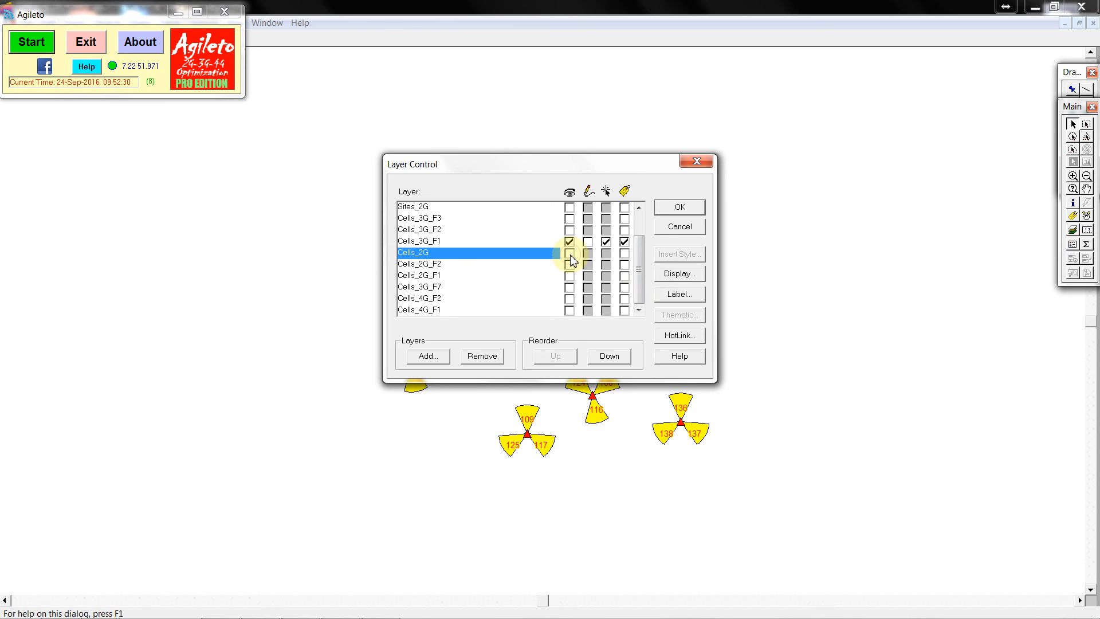
pyautogui.click(678, 209)
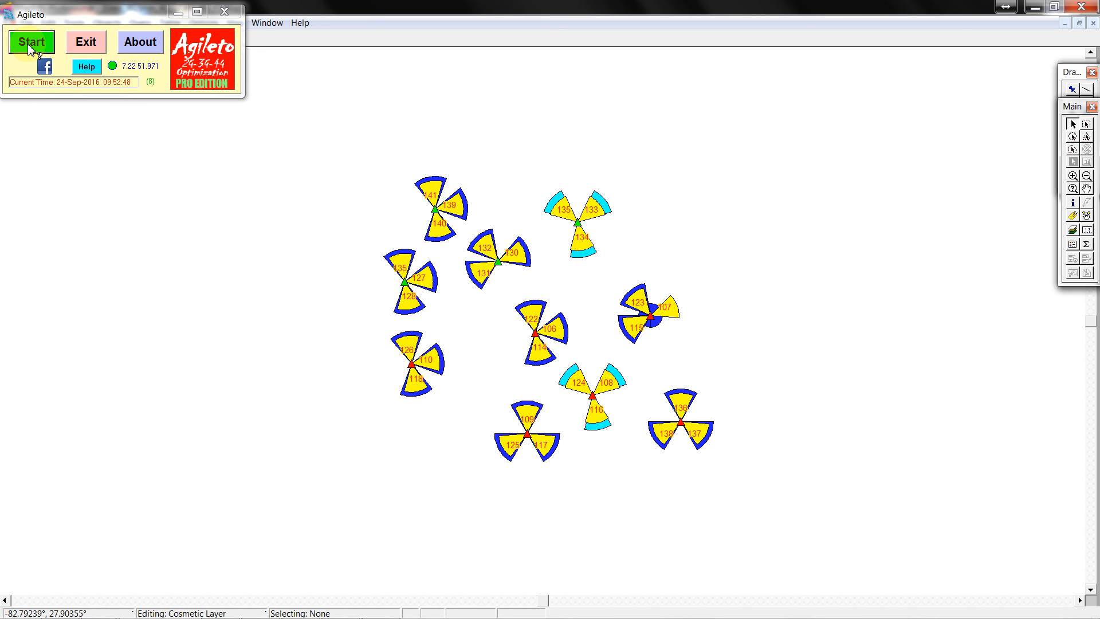
pyautogui.moveTo(1069, 72)
pyautogui.mouseDown()
pyautogui.moveTo(847, 49)
pyautogui.moveTo(1073, 108)
pyautogui.moveTo(951, 44)
pyautogui.mouseUp()
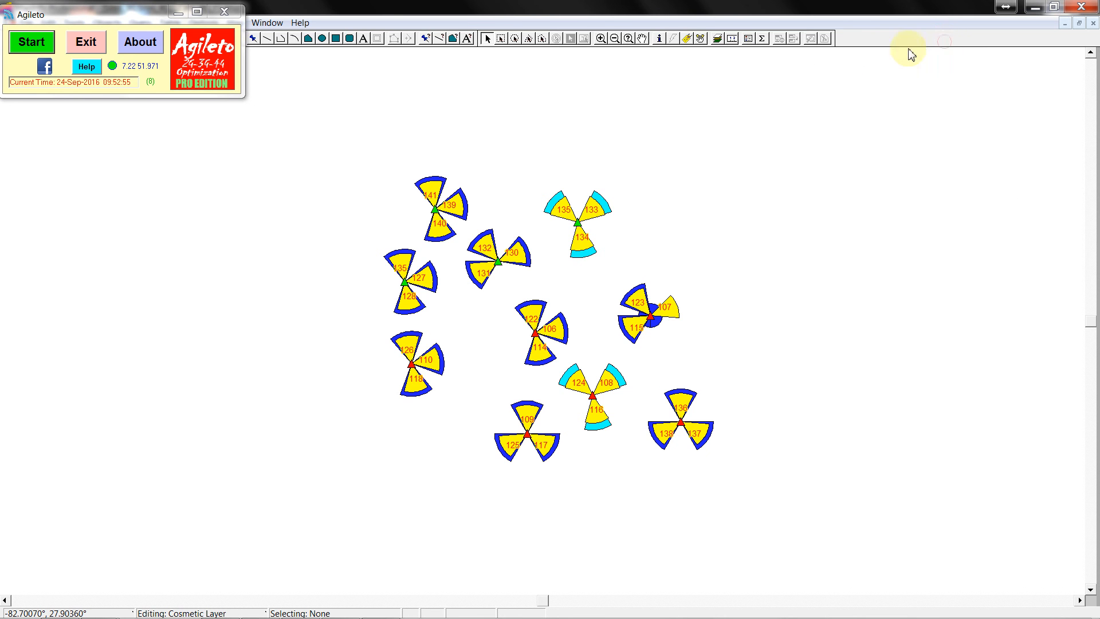
# - Start Agileto module 3.3, the MapInfo Neighboring tool (3G<->3G + 3G<->2G), from the Neighbors Visual section
pyautogui.click(30, 43)
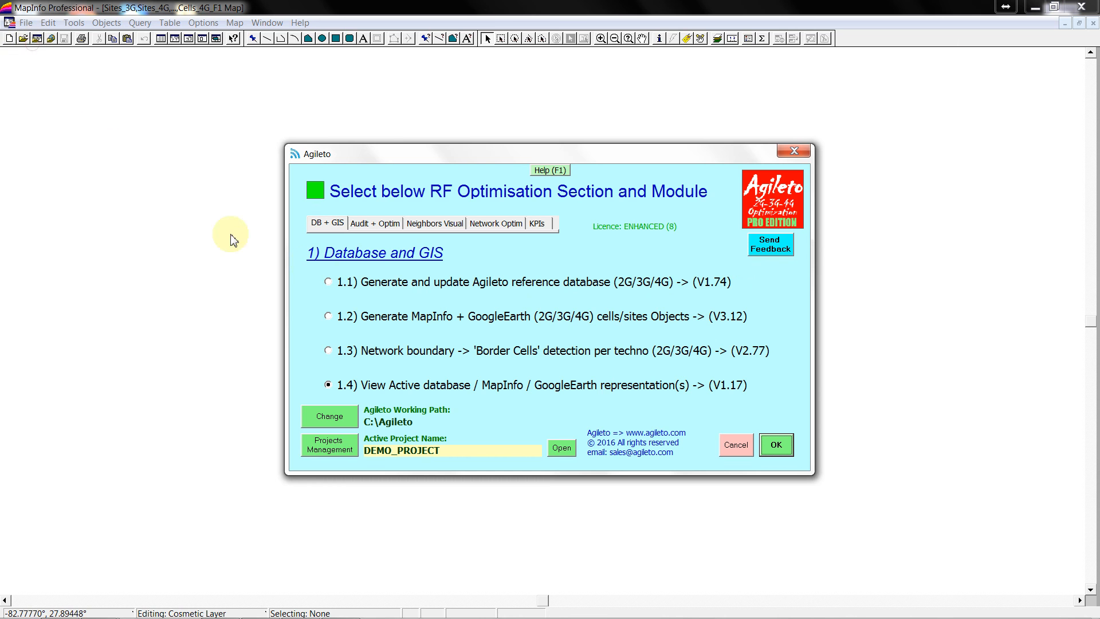
pyautogui.click(444, 227)
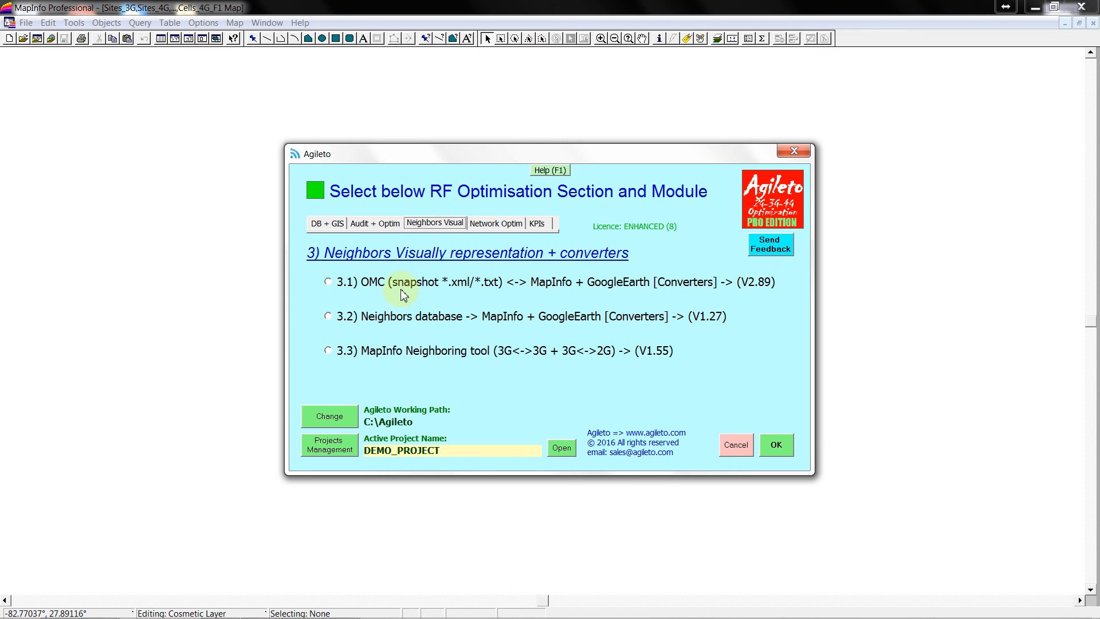
pyautogui.click(328, 352)
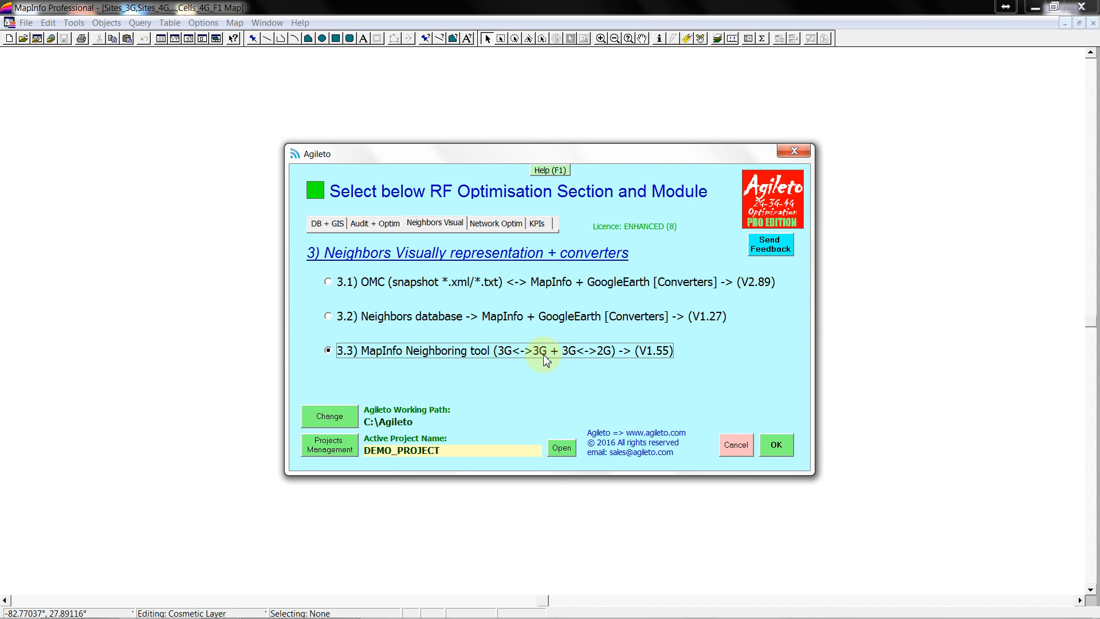
pyautogui.click(780, 446)
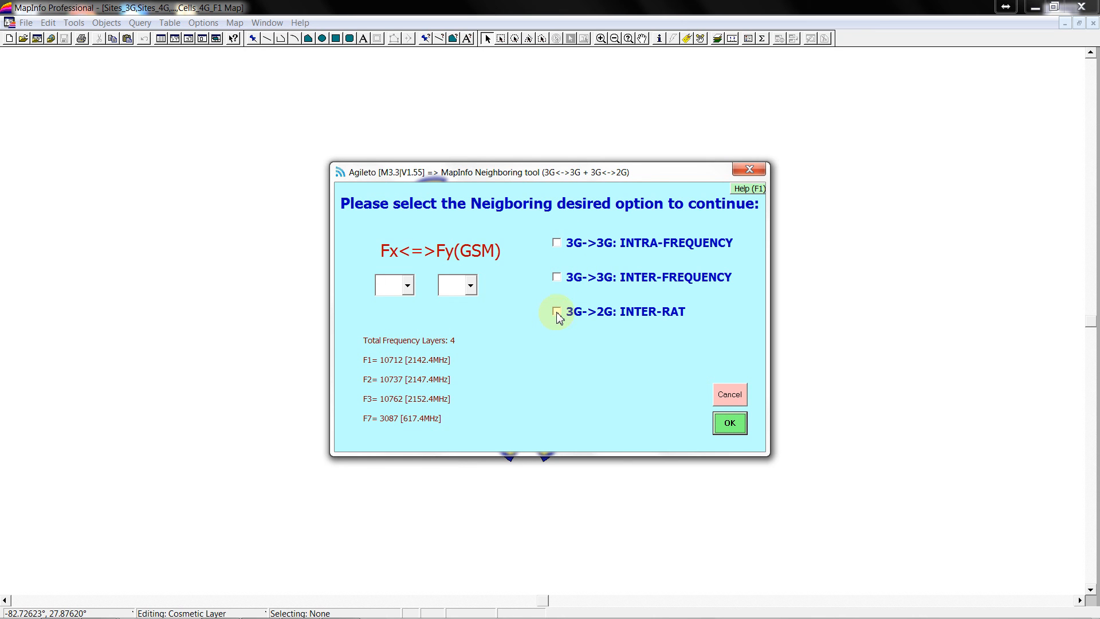
# - Choose 3G->3G intra-frequency neighboring with frequency layer 1 (F1<=>F1) and confirm the options
pyautogui.click(560, 245)
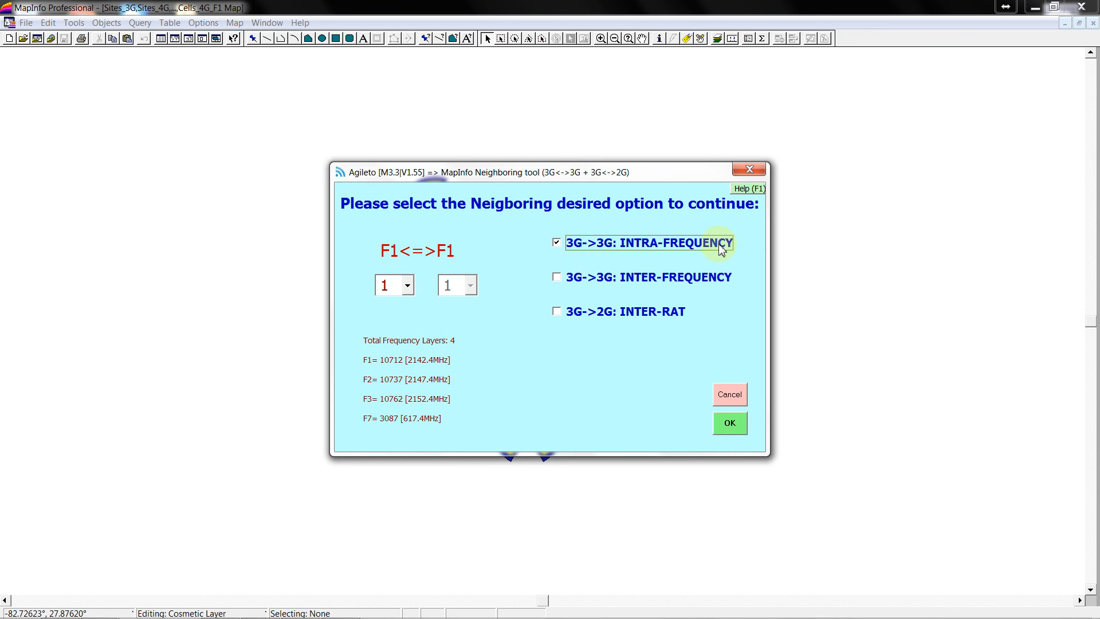
pyautogui.click(409, 286)
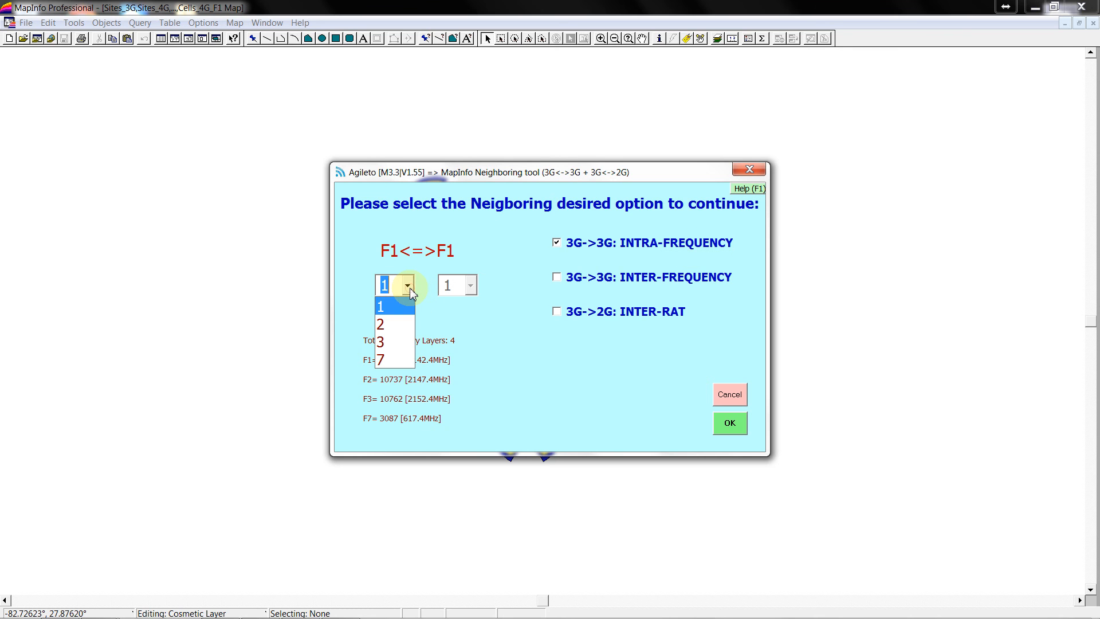
pyautogui.click(388, 325)
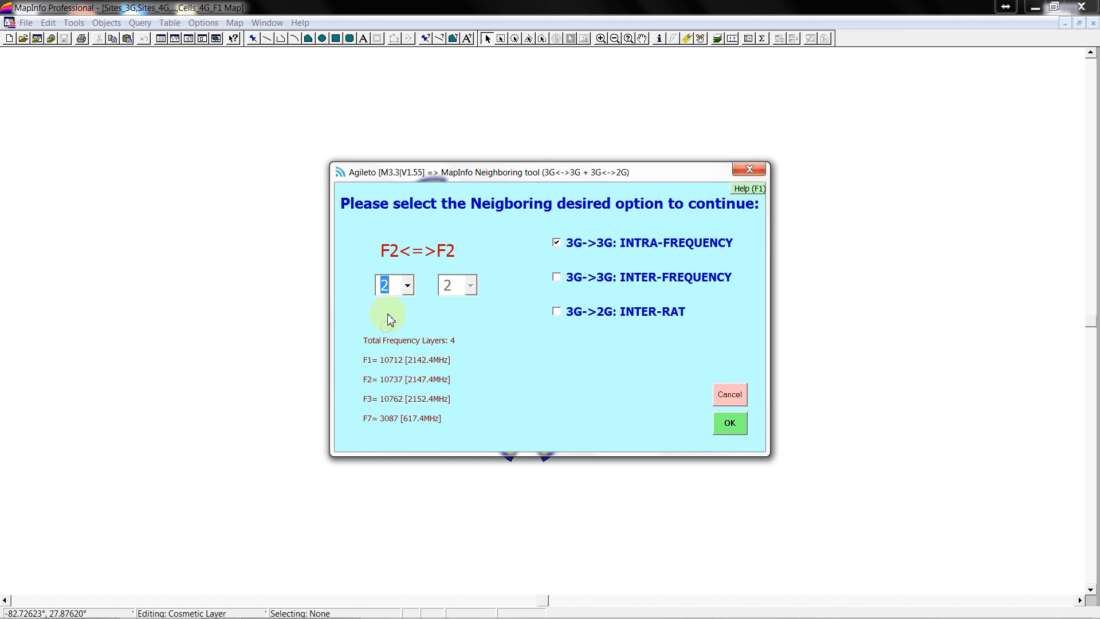
pyautogui.click(407, 287)
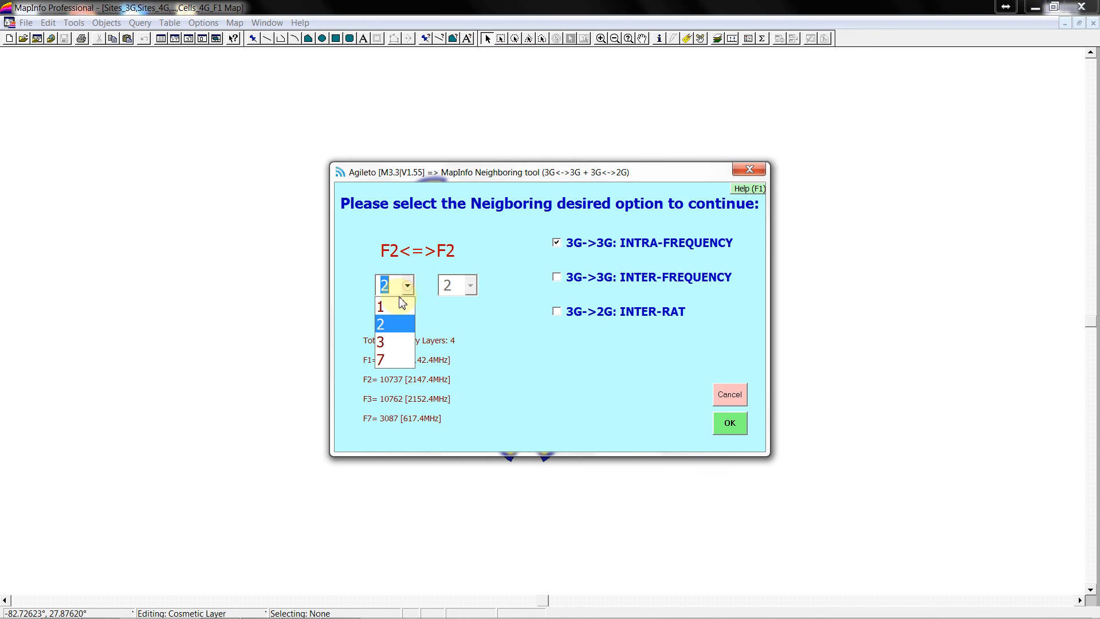
pyautogui.click(401, 306)
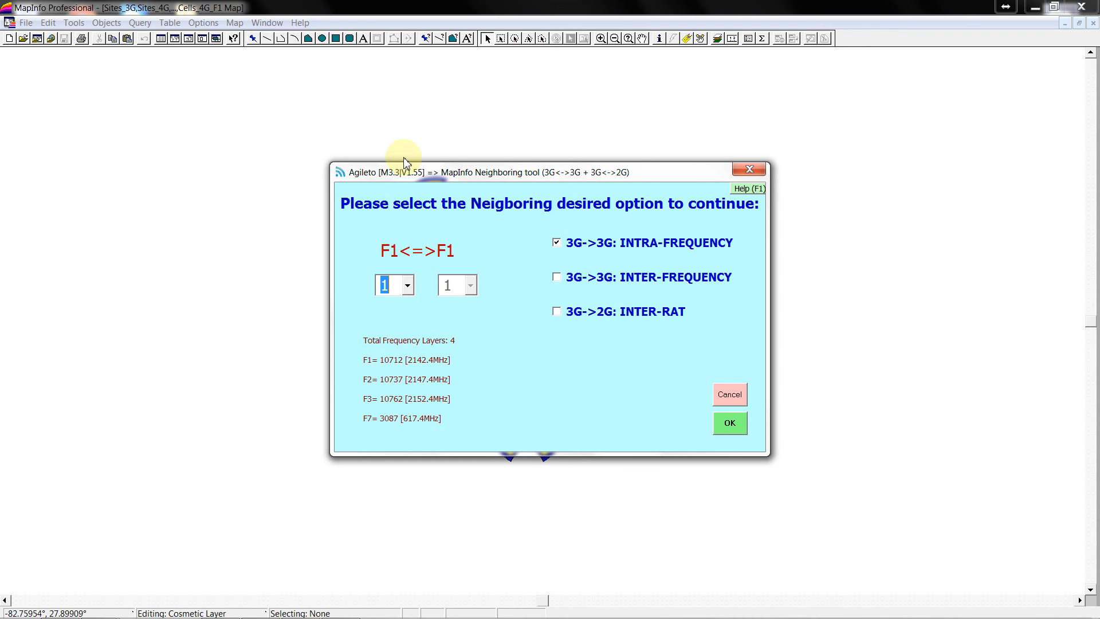
pyautogui.moveTo(404, 160); pyautogui.dragTo(633, 163)
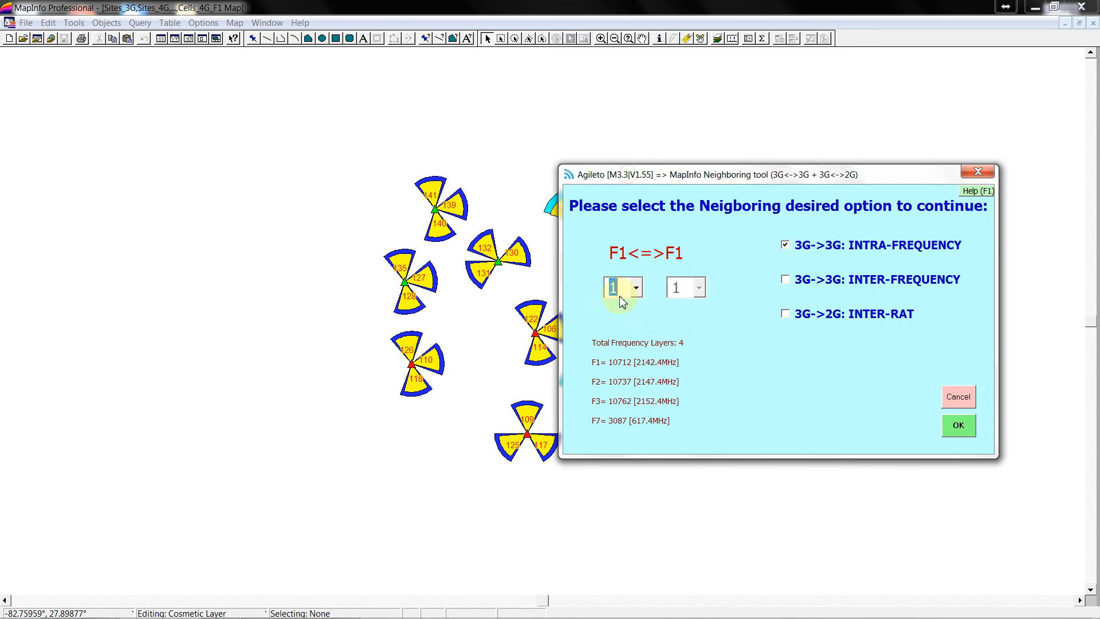
pyautogui.click(958, 427)
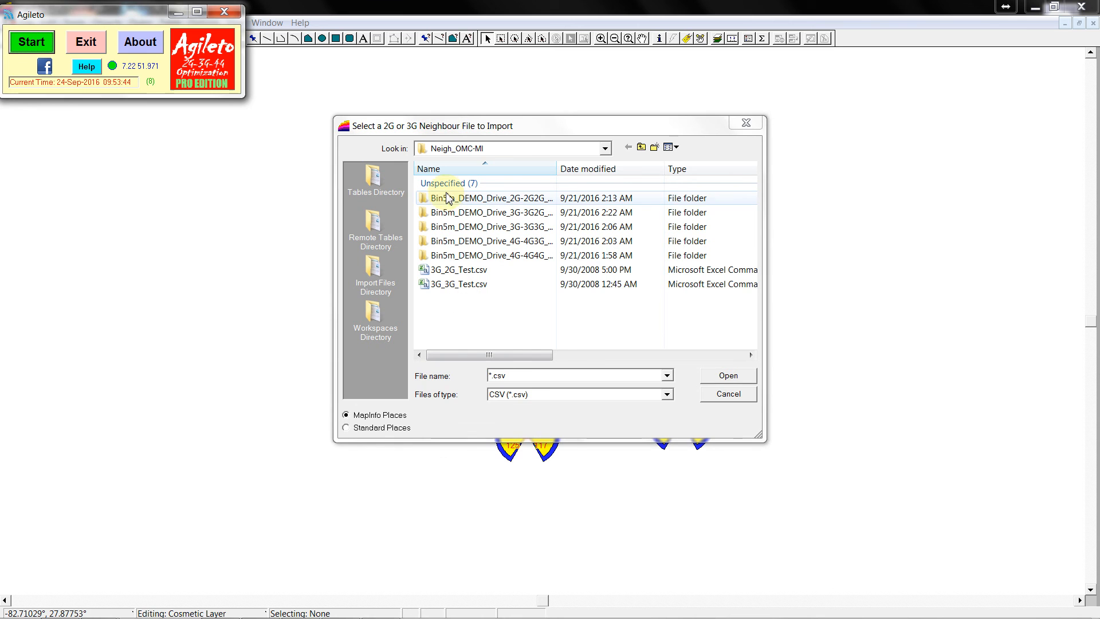
# - Minimize the Agileto window and import the neighbor file N3G3G_IntraFr.csv from Nb3G_3G-3G_Neighbors_Demo in the Neigh_DB-MI folder
pyautogui.click(179, 13)
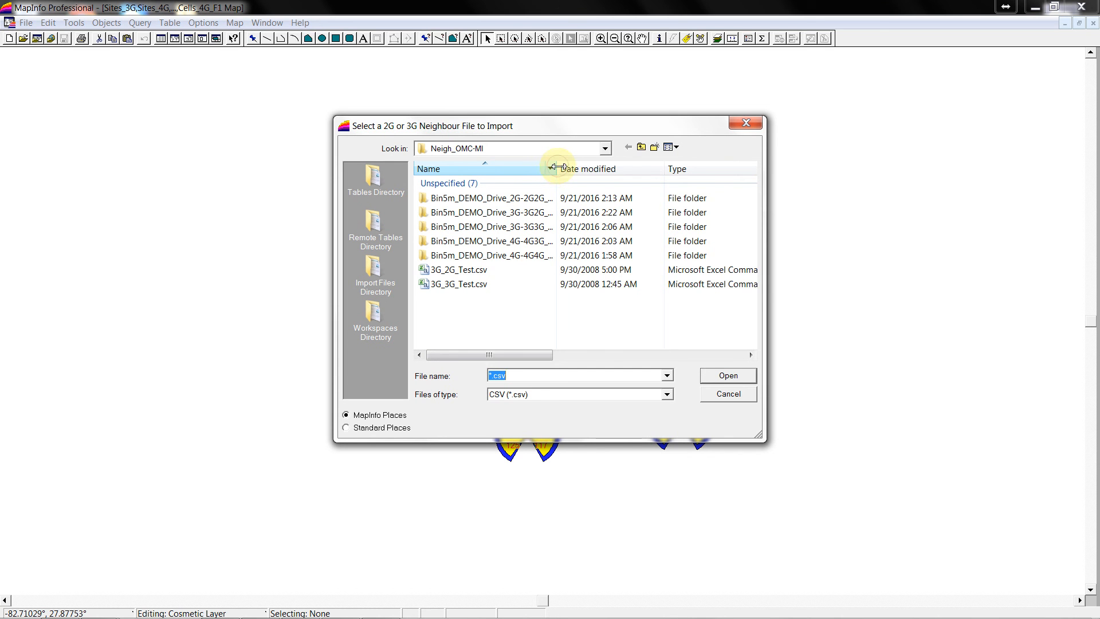
pyautogui.moveTo(556, 167); pyautogui.dragTo(592, 167)
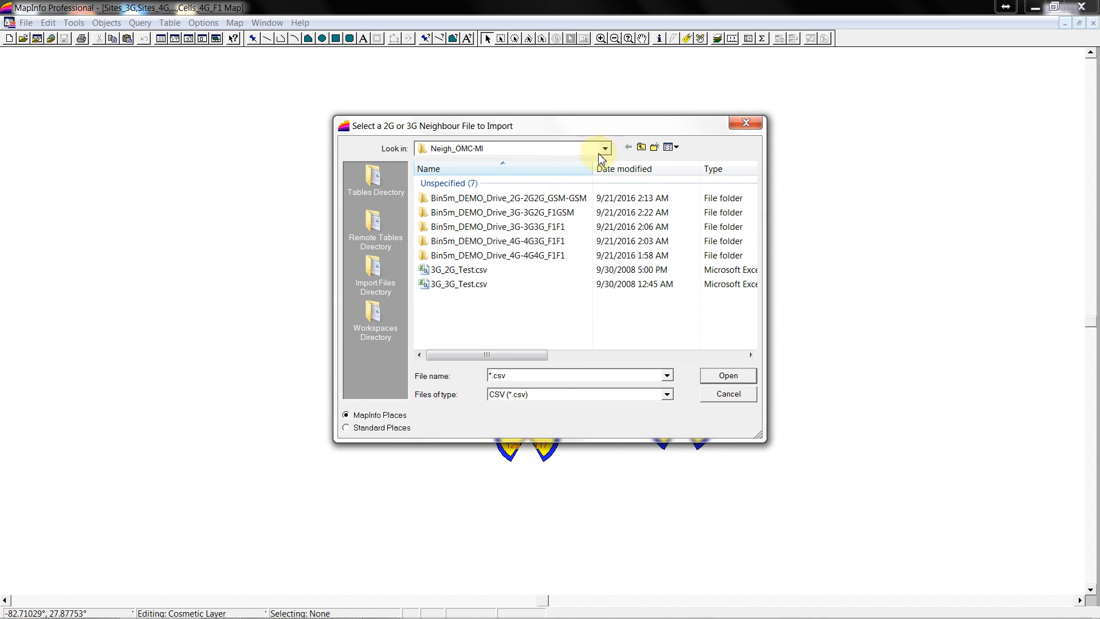
pyautogui.click(522, 230)
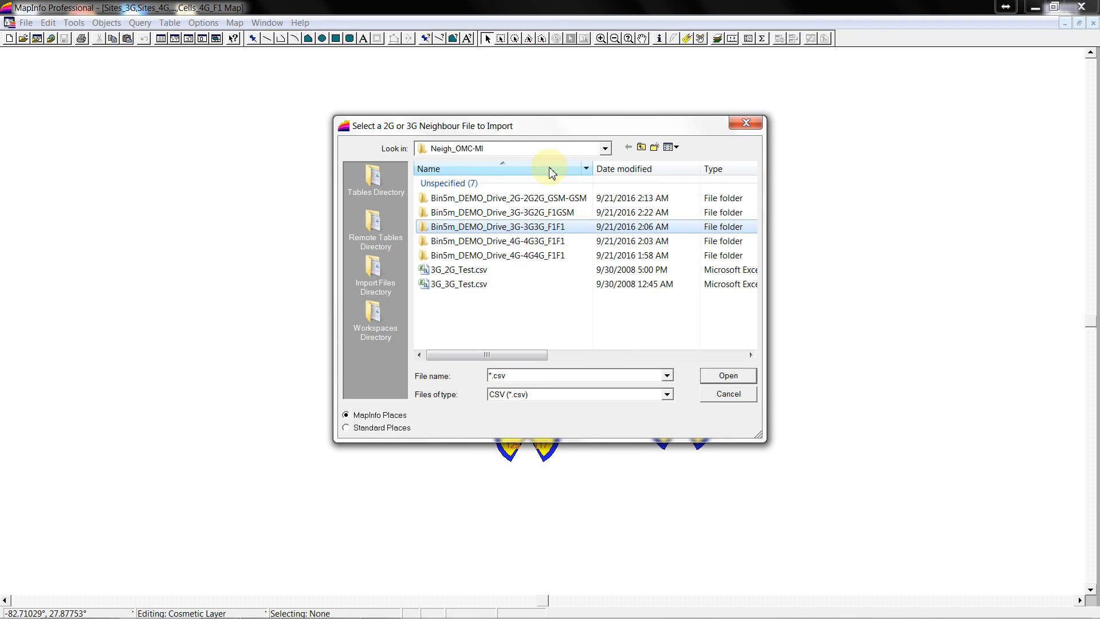
pyautogui.click(605, 150)
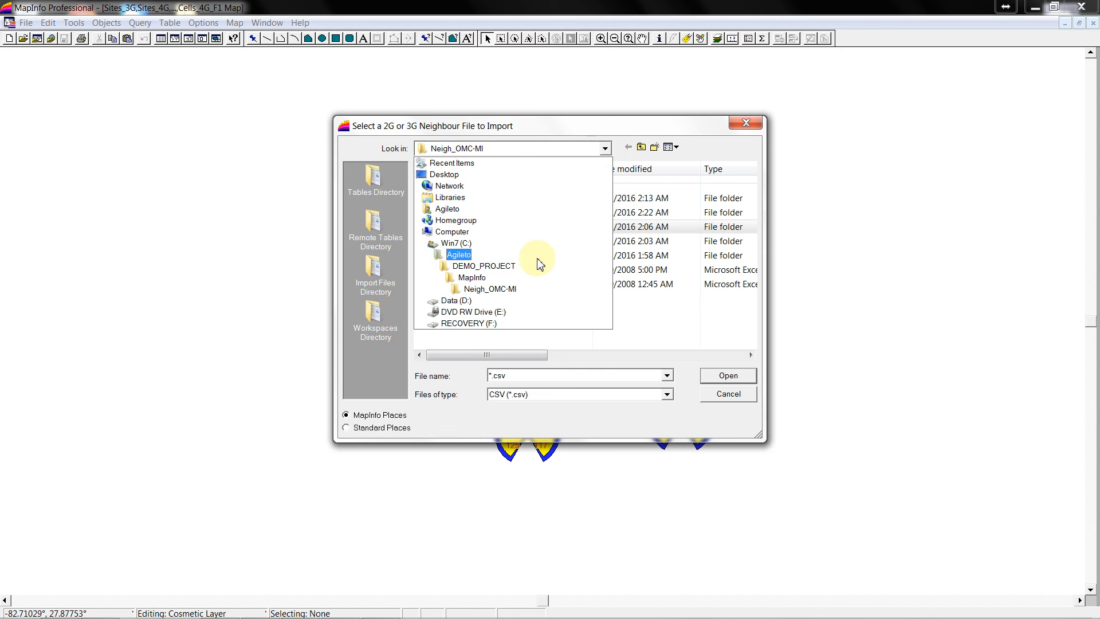
pyautogui.click(475, 289)
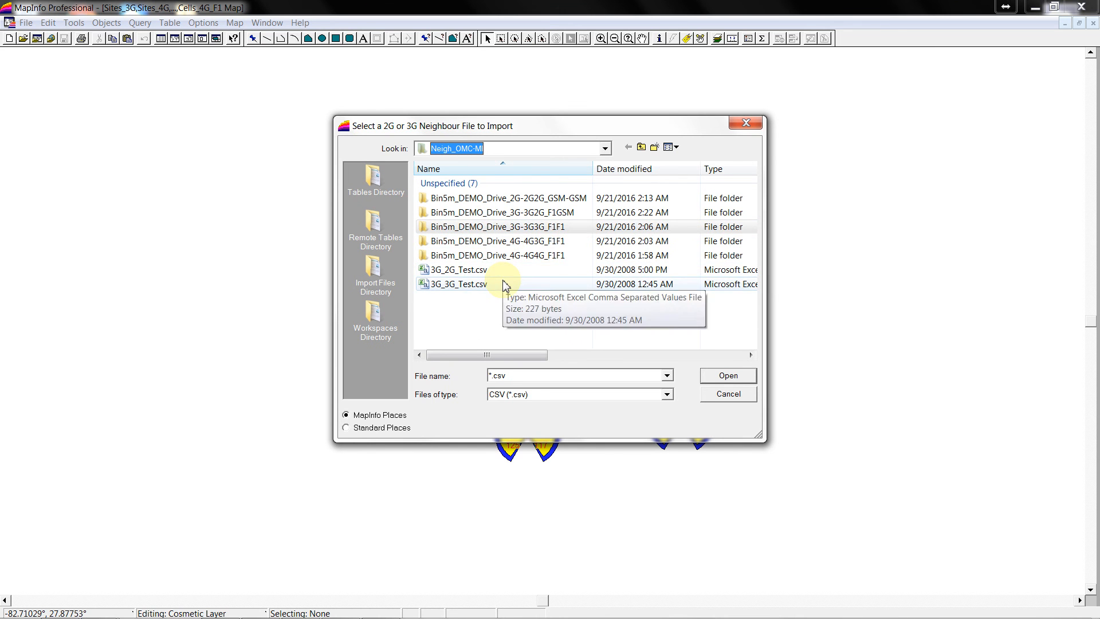
pyautogui.click(641, 148)
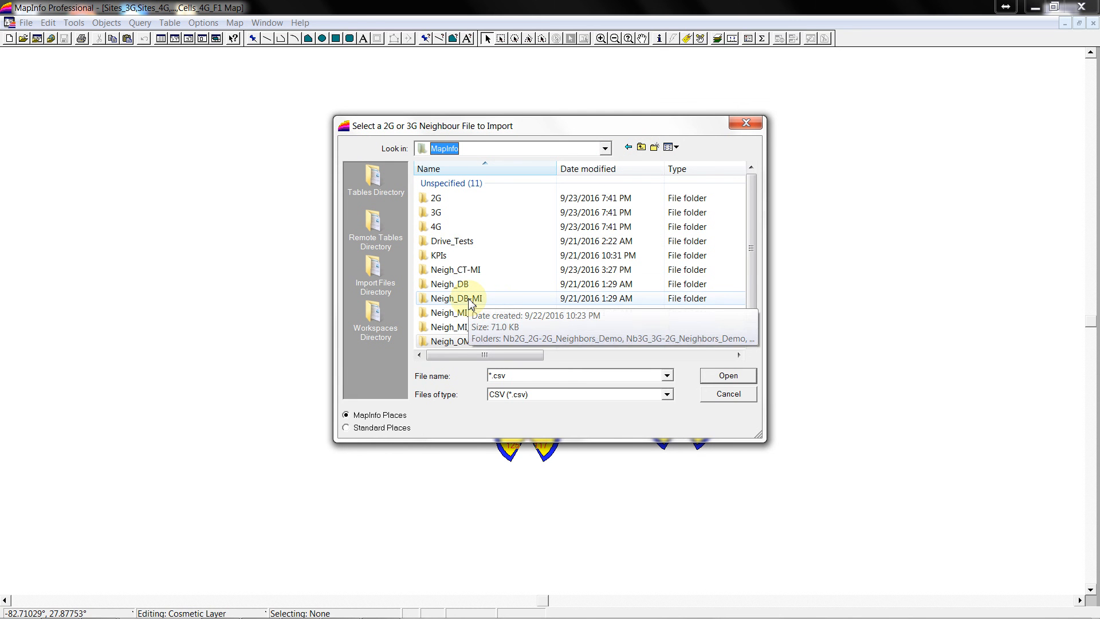
pyautogui.doubleClick(469, 299)
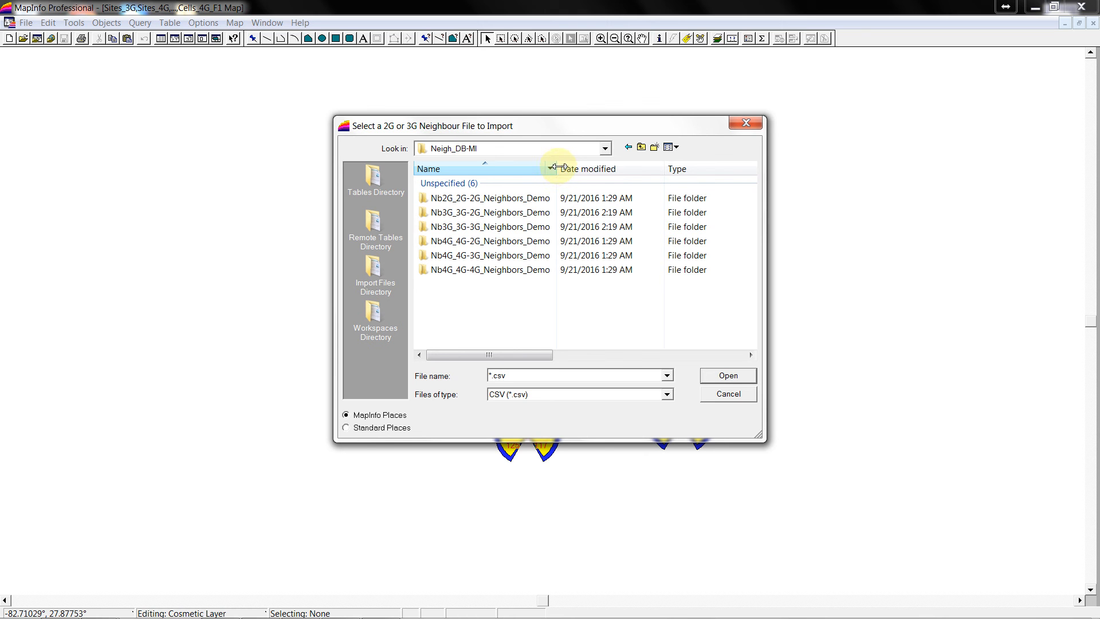
pyautogui.click(517, 229)
pyautogui.doubleClick(517, 231)
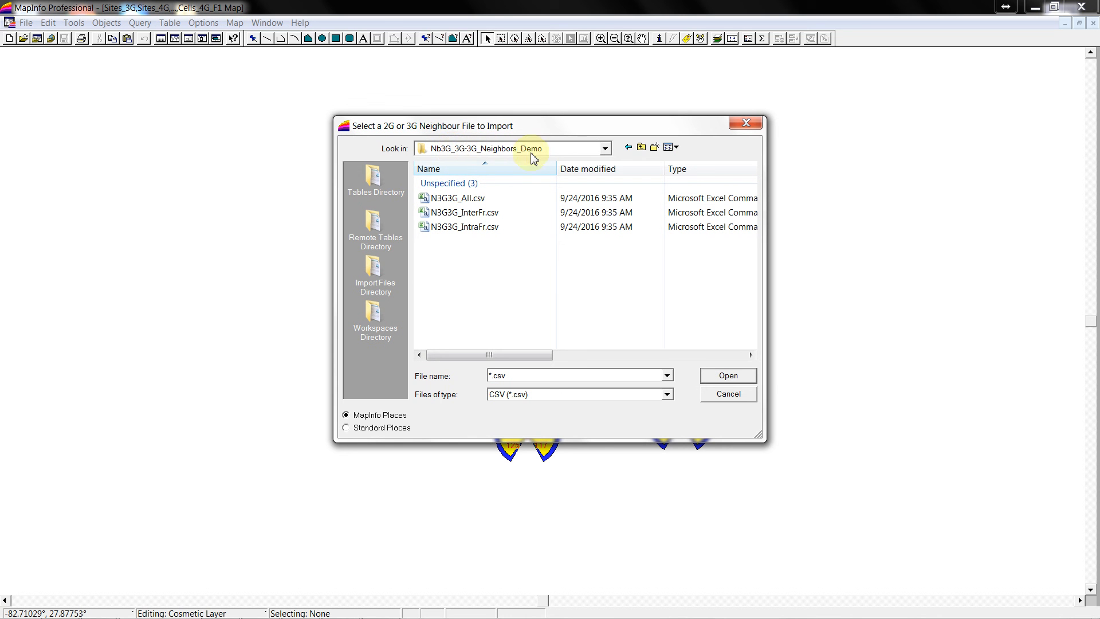
pyautogui.click(439, 232)
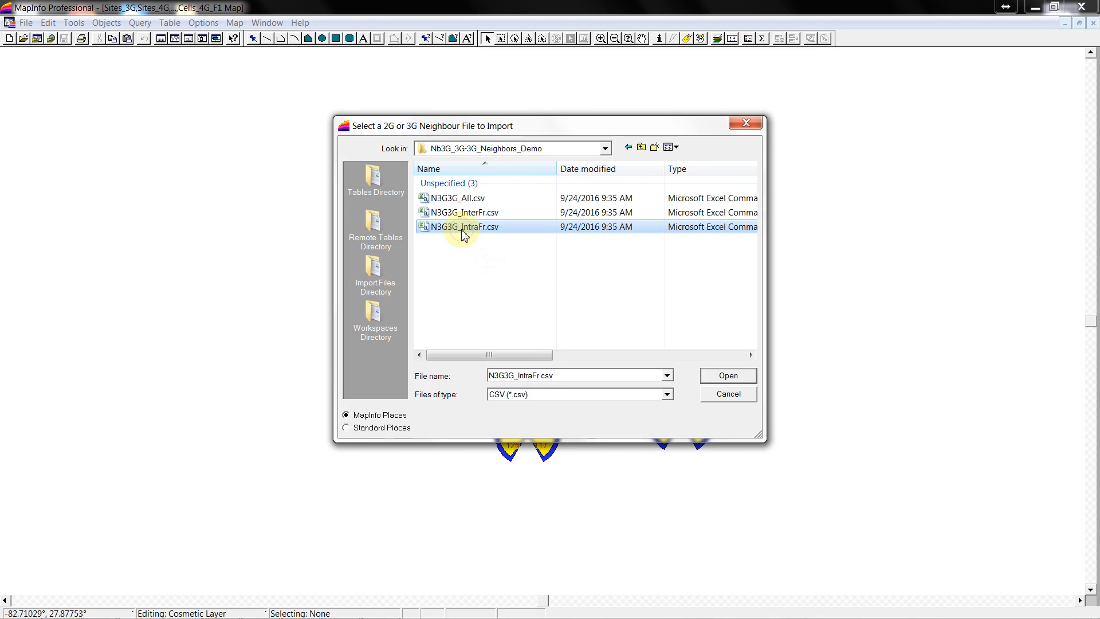
pyautogui.doubleClick(461, 227)
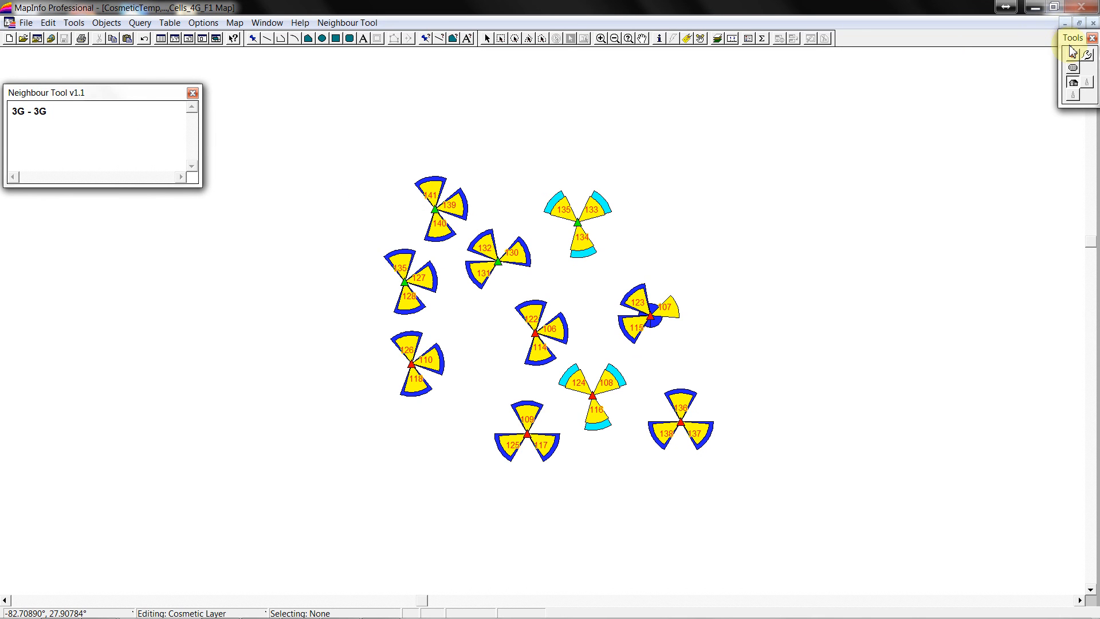
# - Dock the floating Tools toolbar and display the 3G neighbors of cell 115 on the map
pyautogui.moveTo(1069, 38); pyautogui.dragTo(1001, 42)
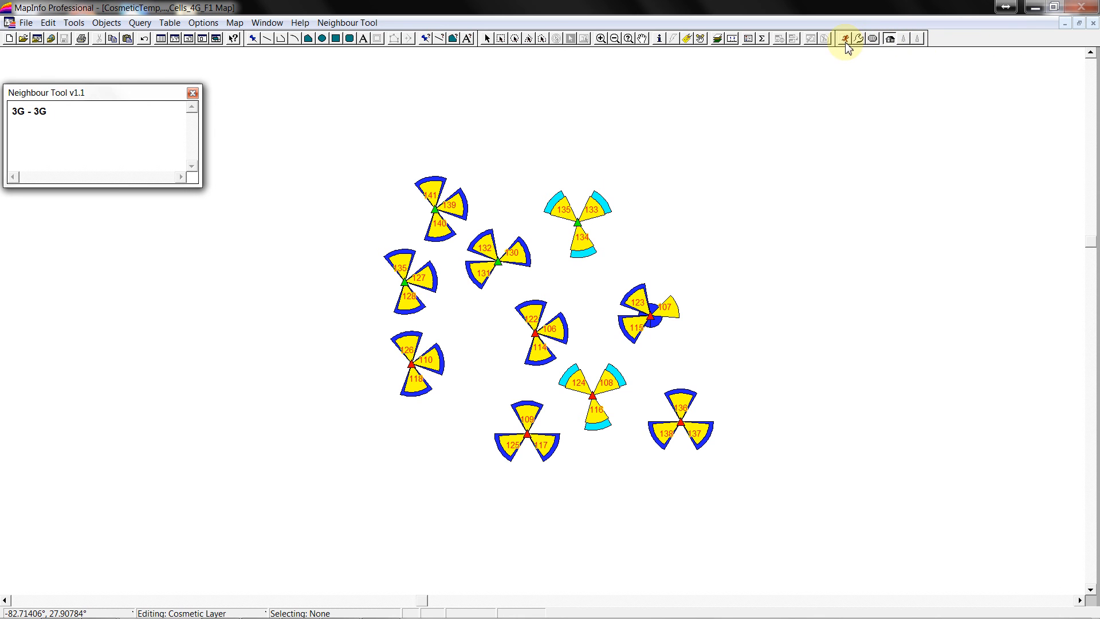
pyautogui.click(889, 39)
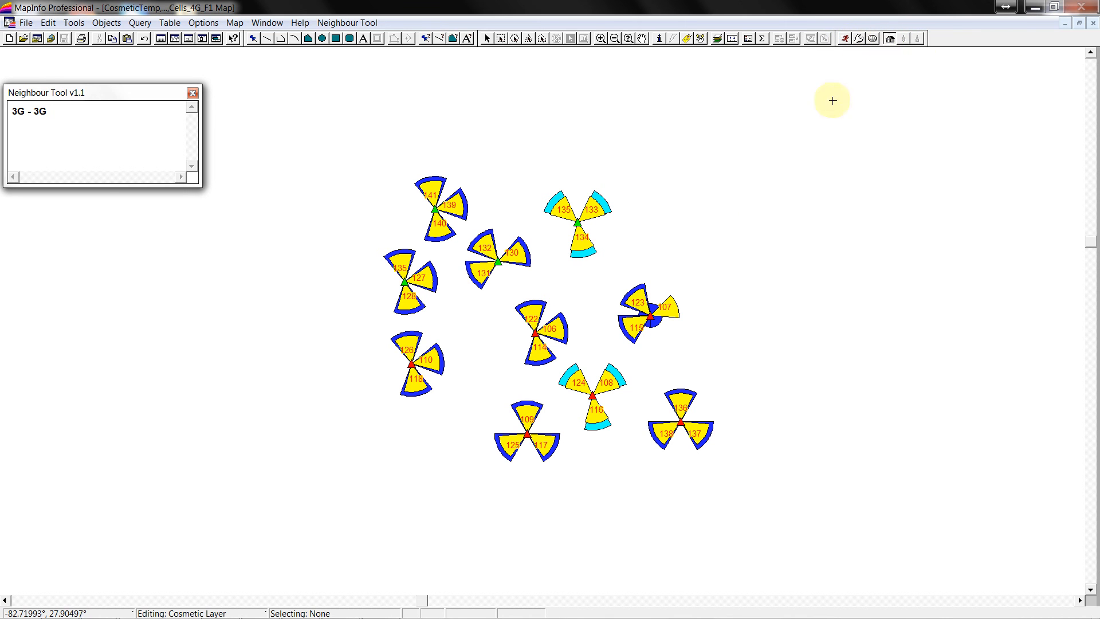
pyautogui.click(634, 327)
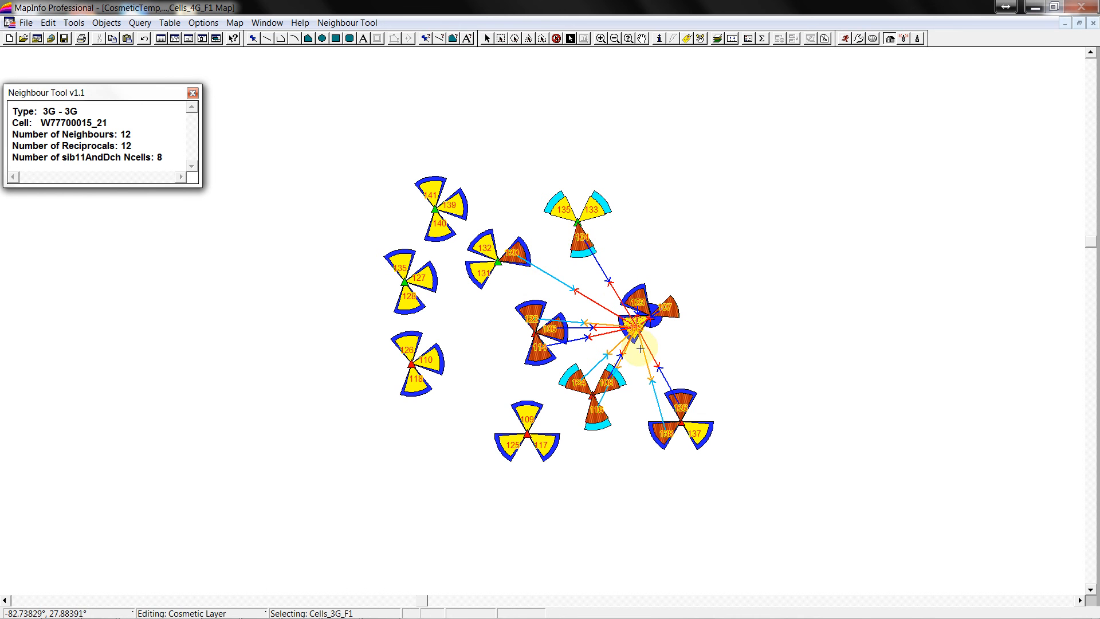
pyautogui.scroll(1, 541, 285)
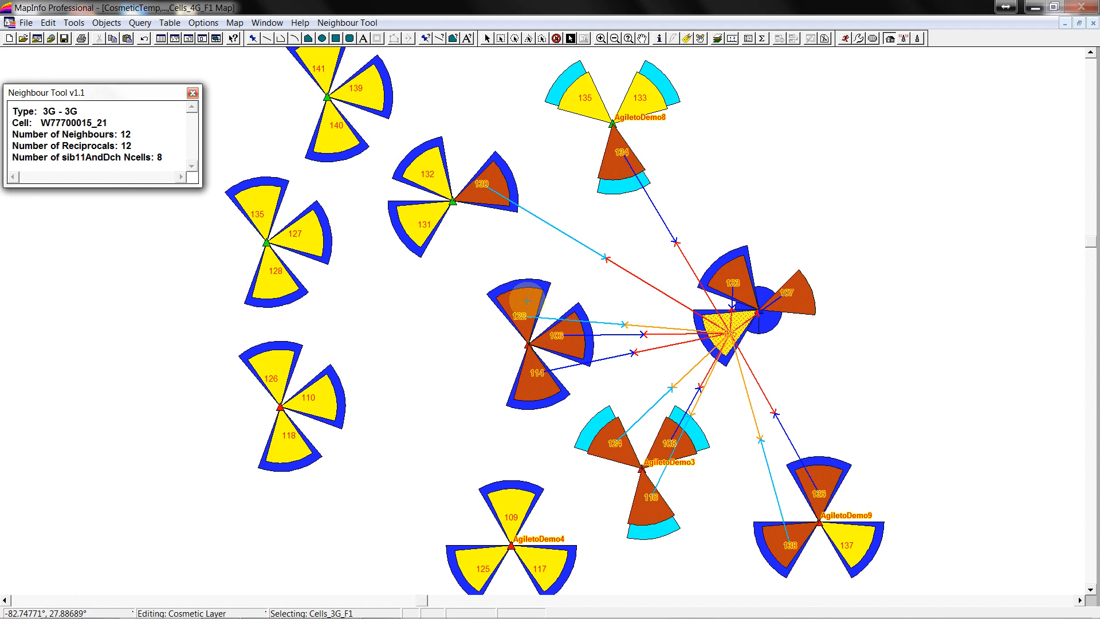
# - Display the neighbors of cell 122 and add cell 108 of site AgiletoDemo3 as its neighbor
pyautogui.click(527, 300)
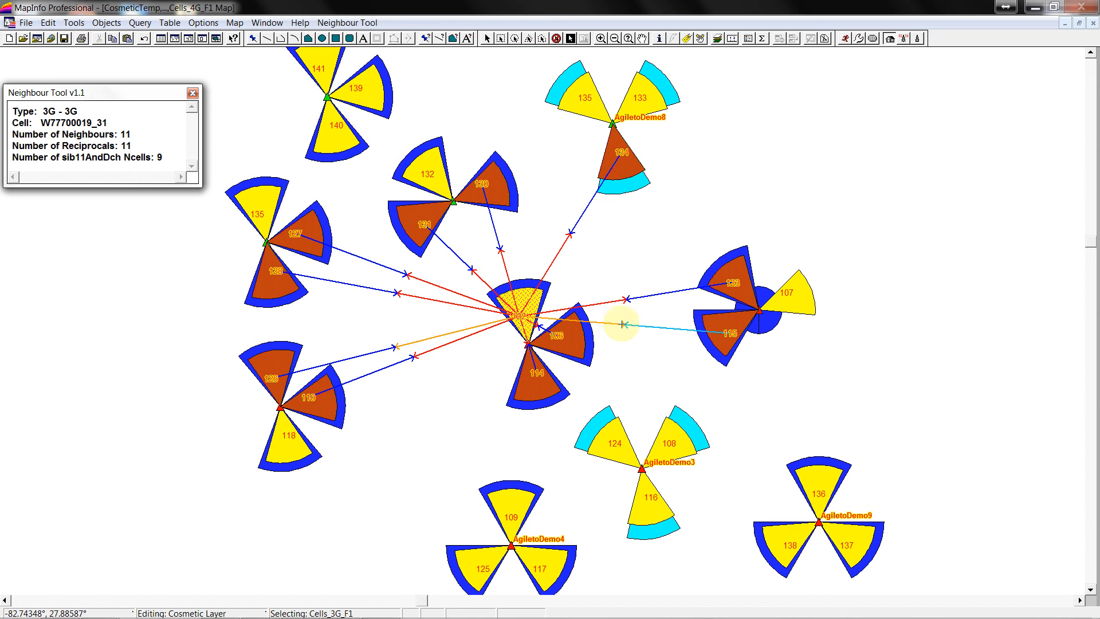
pyautogui.click(904, 40)
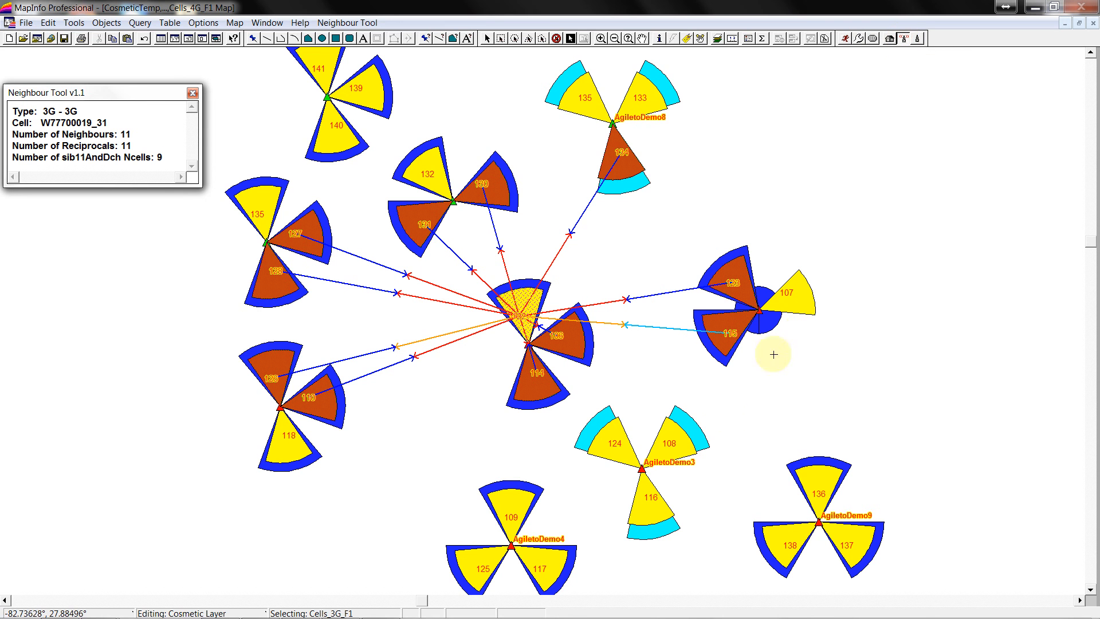
pyautogui.click(677, 444)
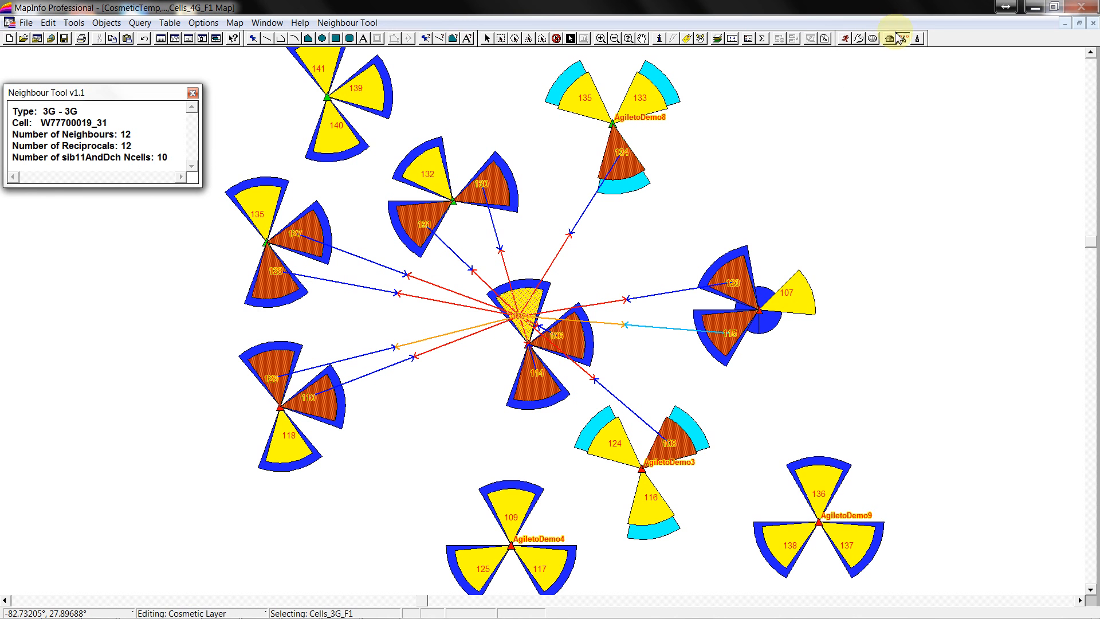
# - Remove cells 126 and 128 from the neighbors of cell 122 and add cell 135 of site AgiletoDemo8
pyautogui.click(916, 40)
pyautogui.click(918, 40)
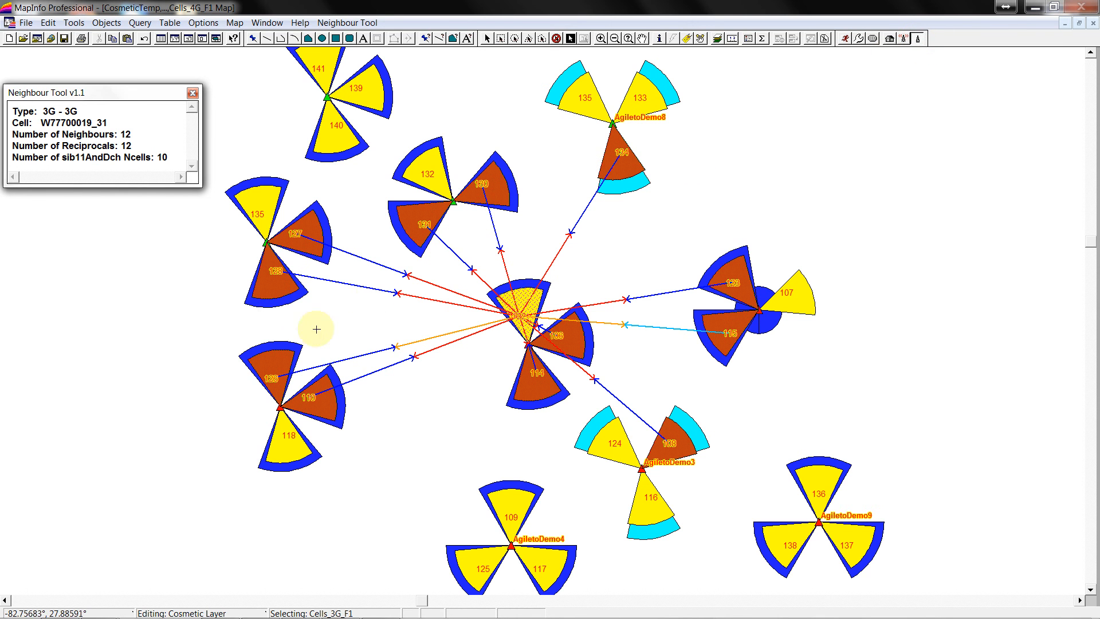
pyautogui.click(279, 365)
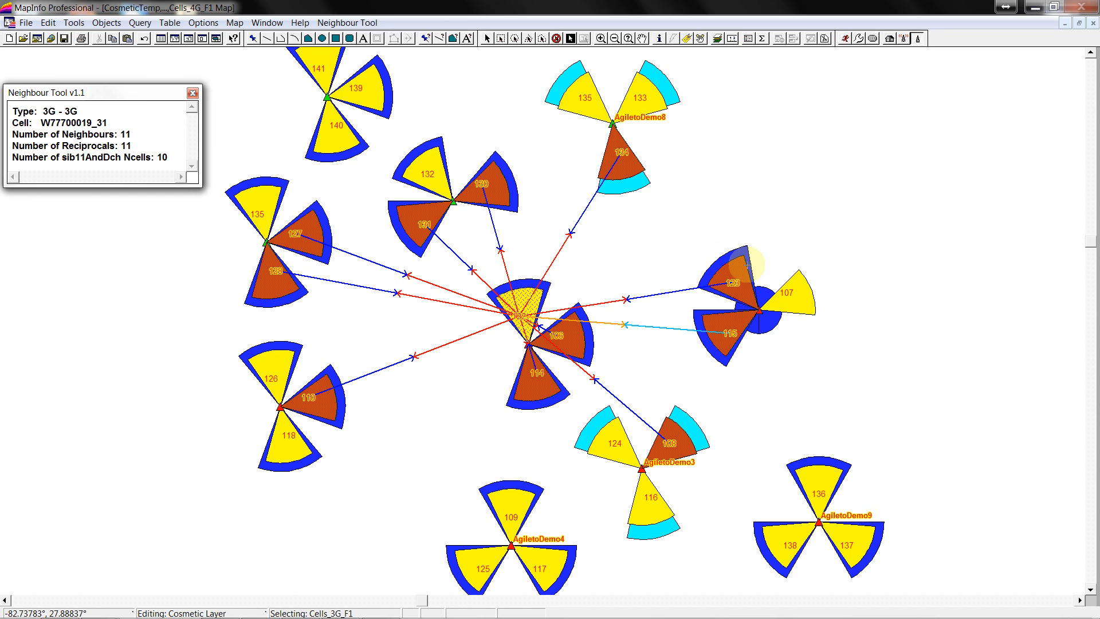
pyautogui.click(745, 271)
pyautogui.click(409, 222)
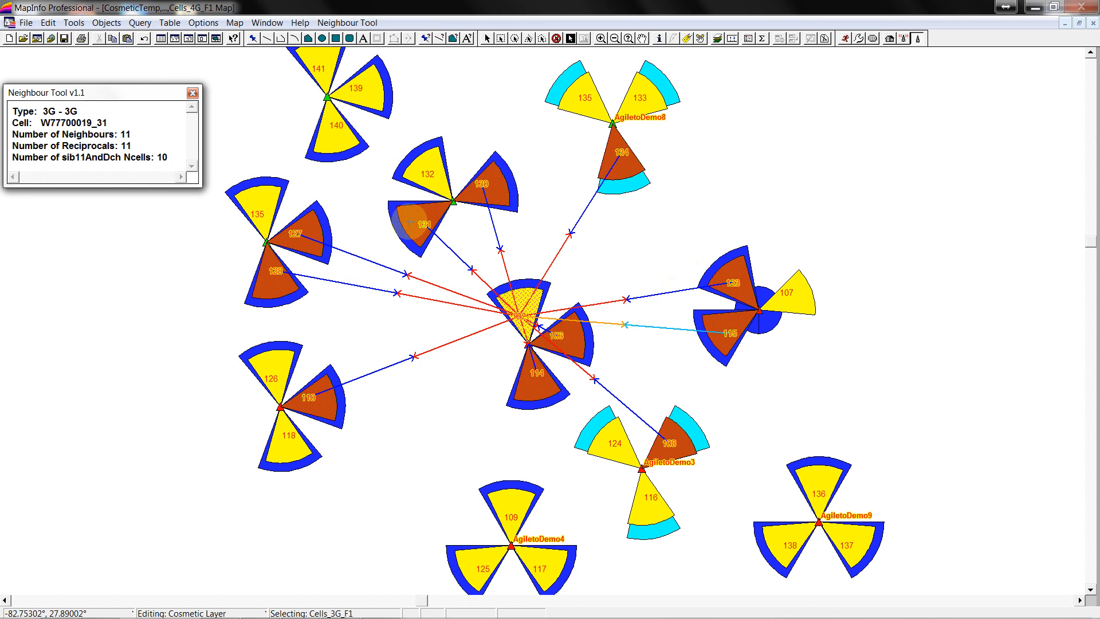
pyautogui.click(310, 236)
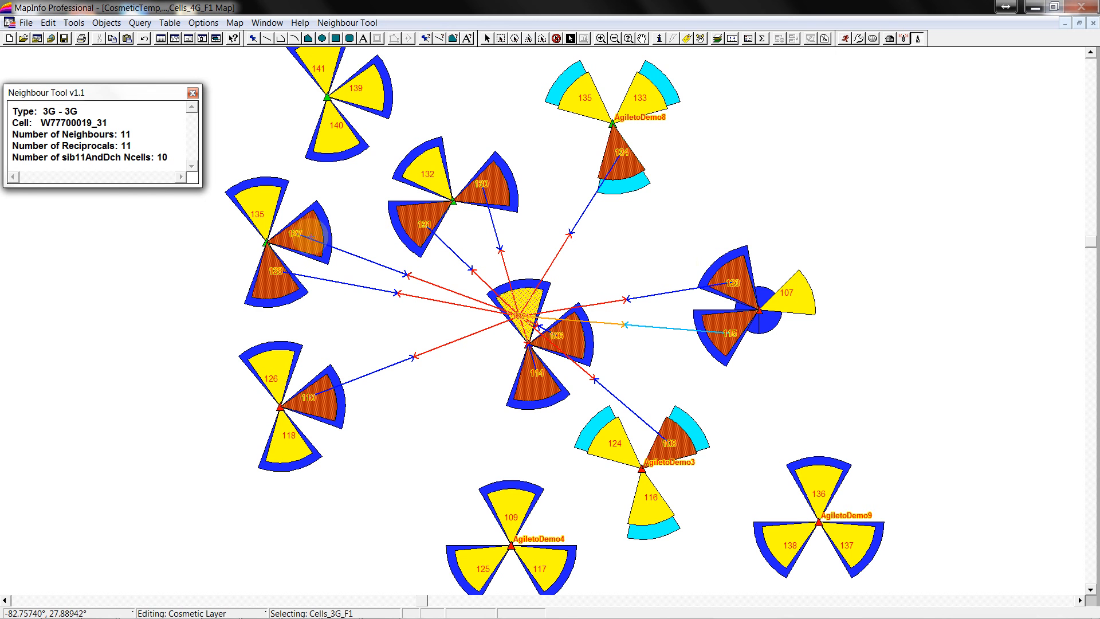
pyautogui.click(266, 285)
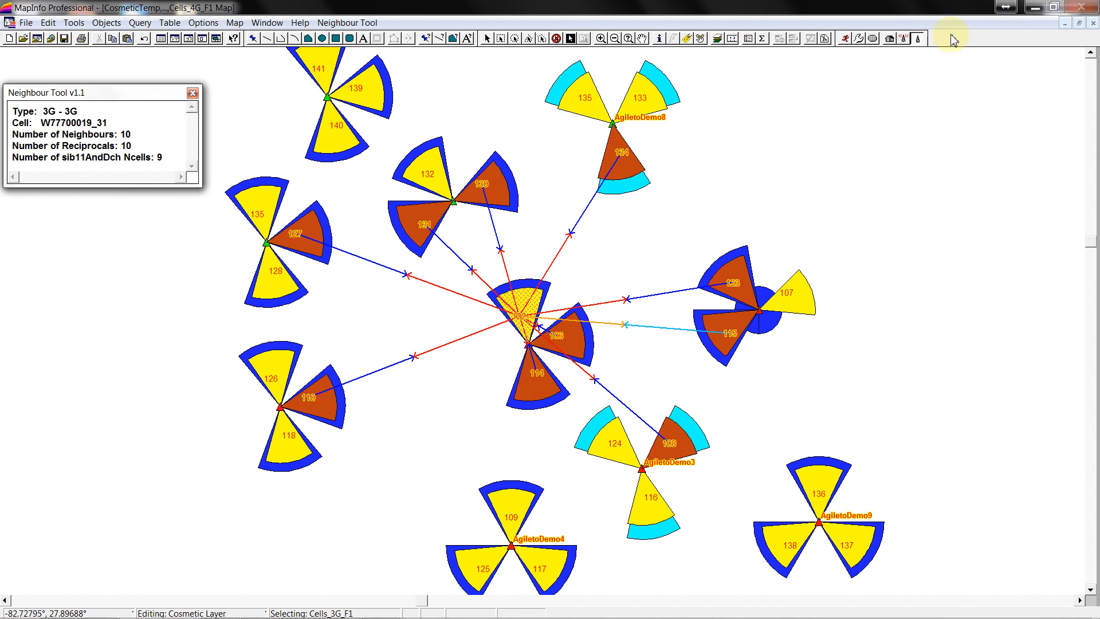
pyautogui.click(904, 38)
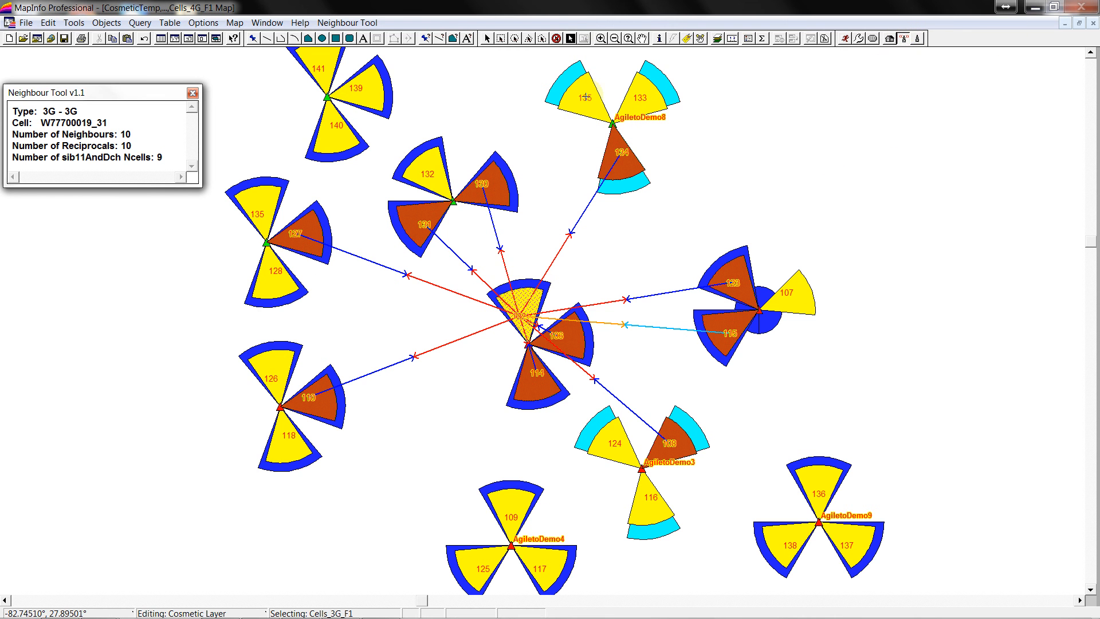
pyautogui.click(575, 102)
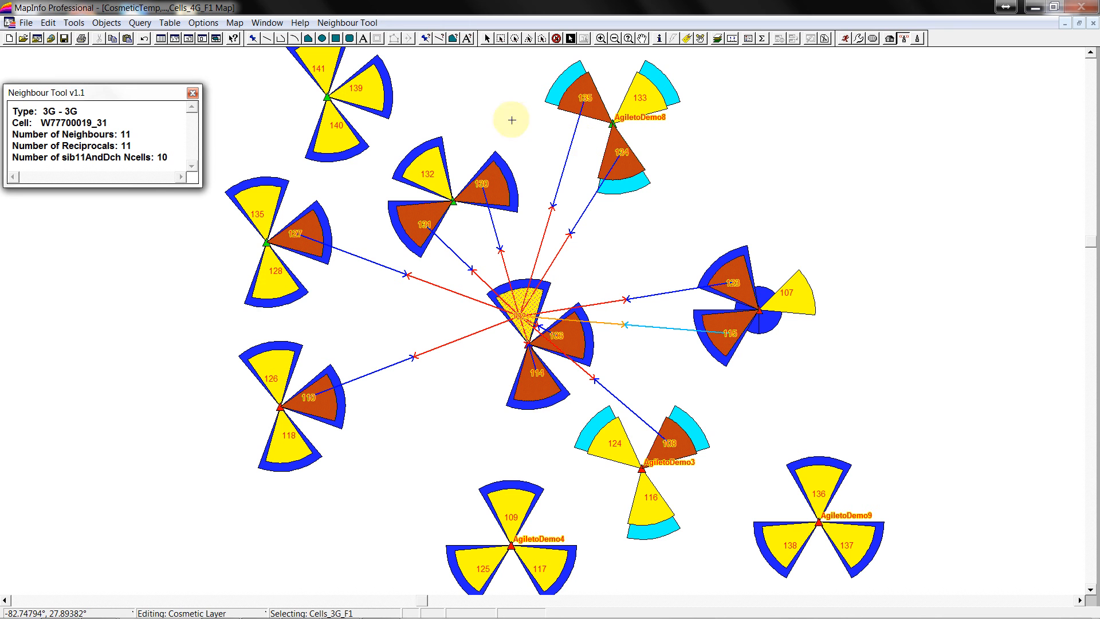
# - Browse the delta file of neighbor changes and move the Neighbour Tool window off the table
pyautogui.click(349, 24)
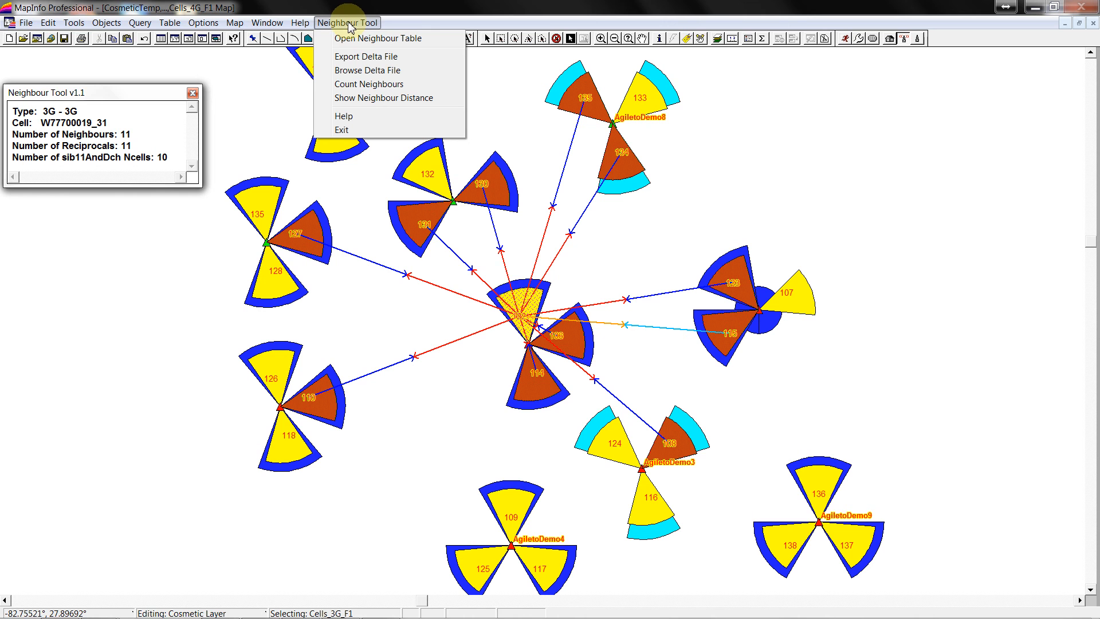
pyautogui.click(349, 72)
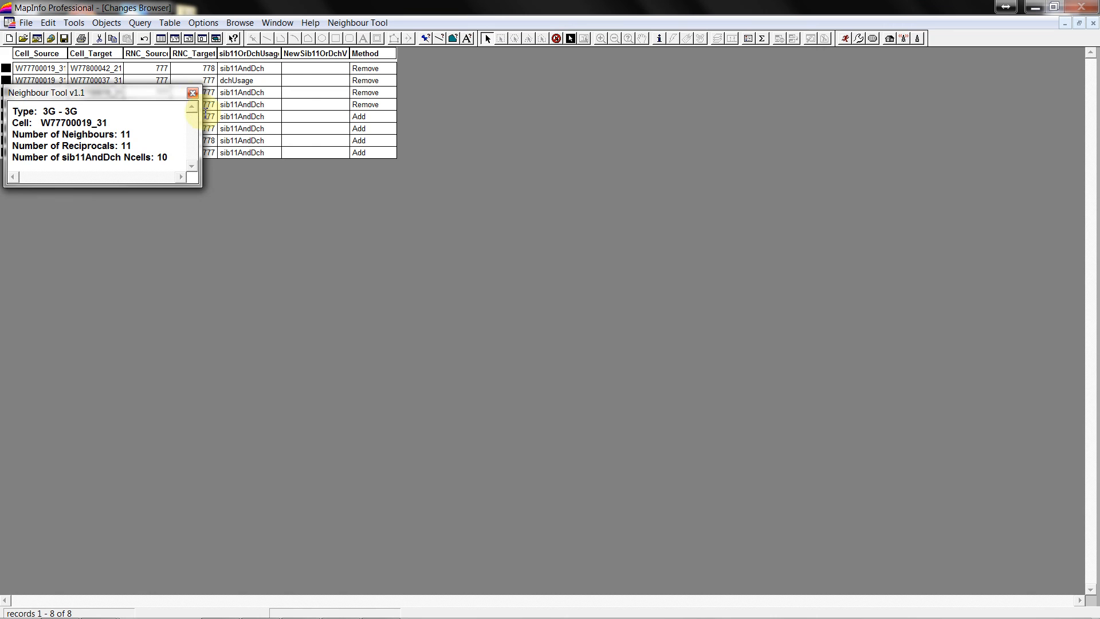
pyautogui.moveTo(171, 96); pyautogui.dragTo(284, 210)
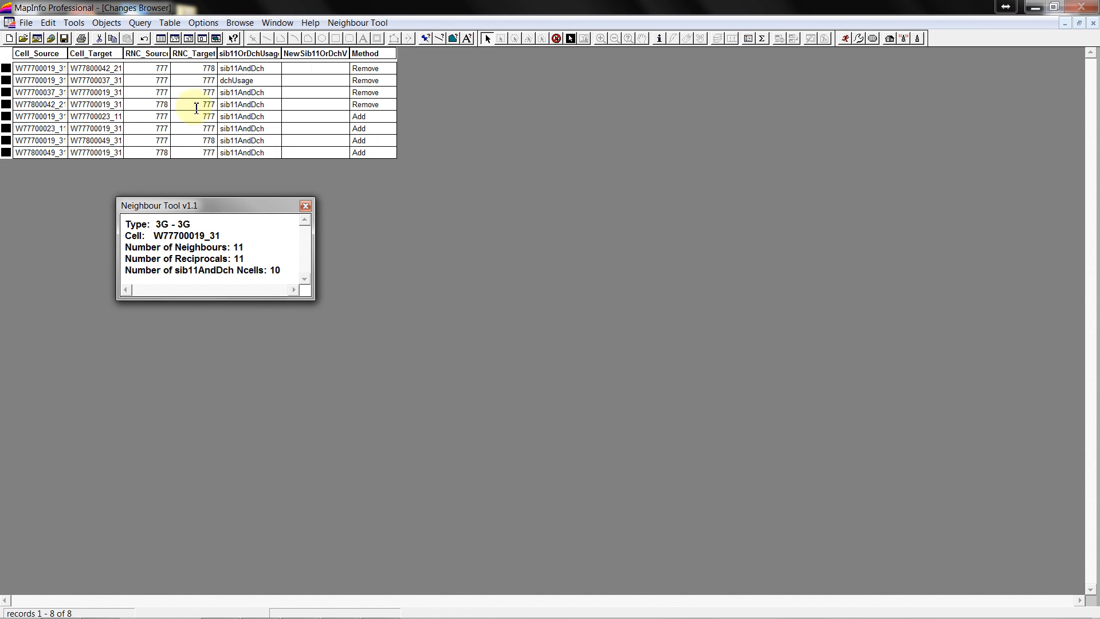
pyautogui.click(366, 25)
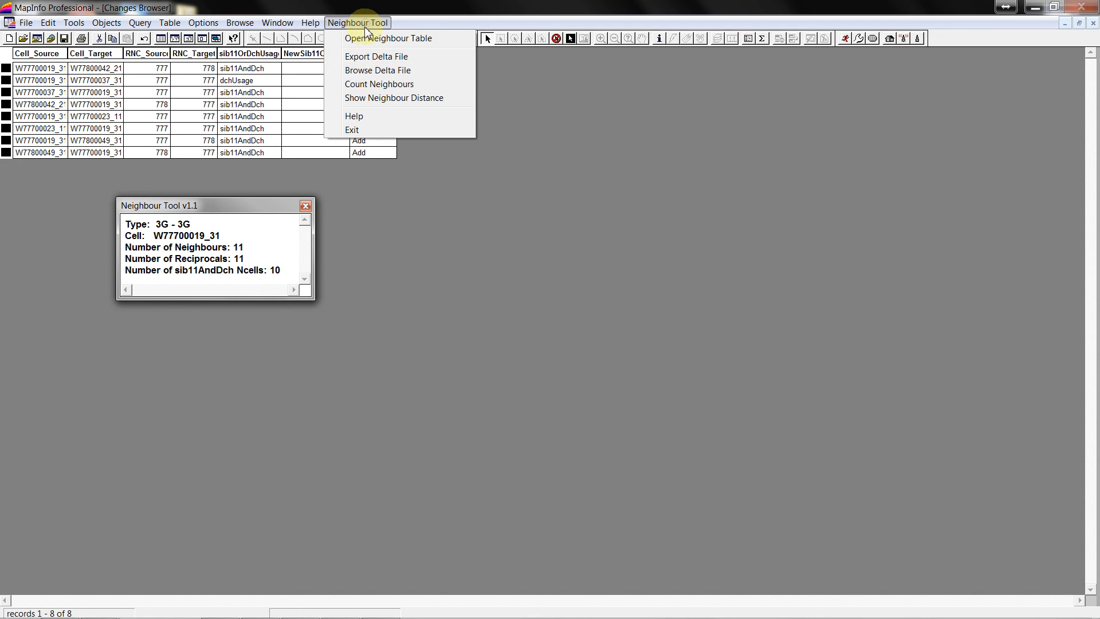
pyautogui.click(376, 57)
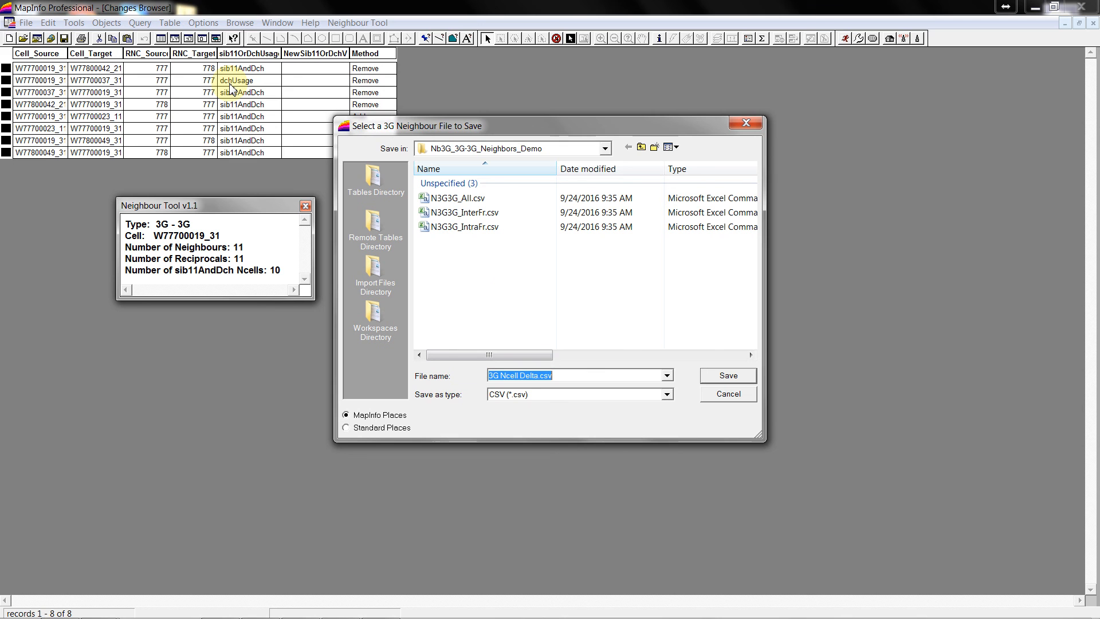
pyautogui.click(740, 396)
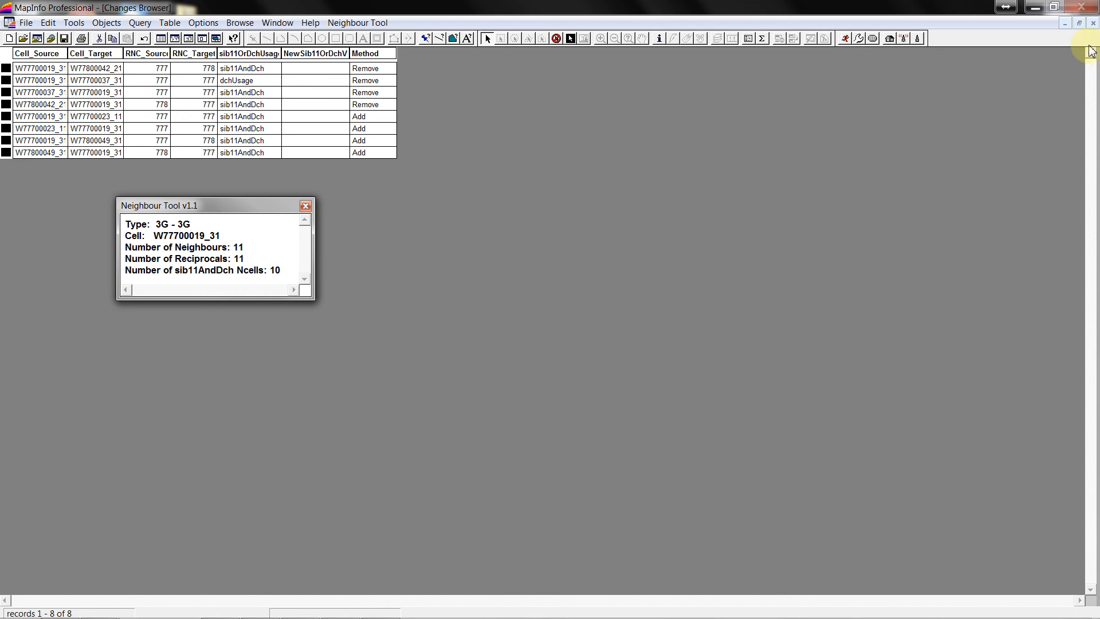
# - Close the Changes browser to return to the map and minimize MapInfo to reach the desktop
pyautogui.click(1092, 25)
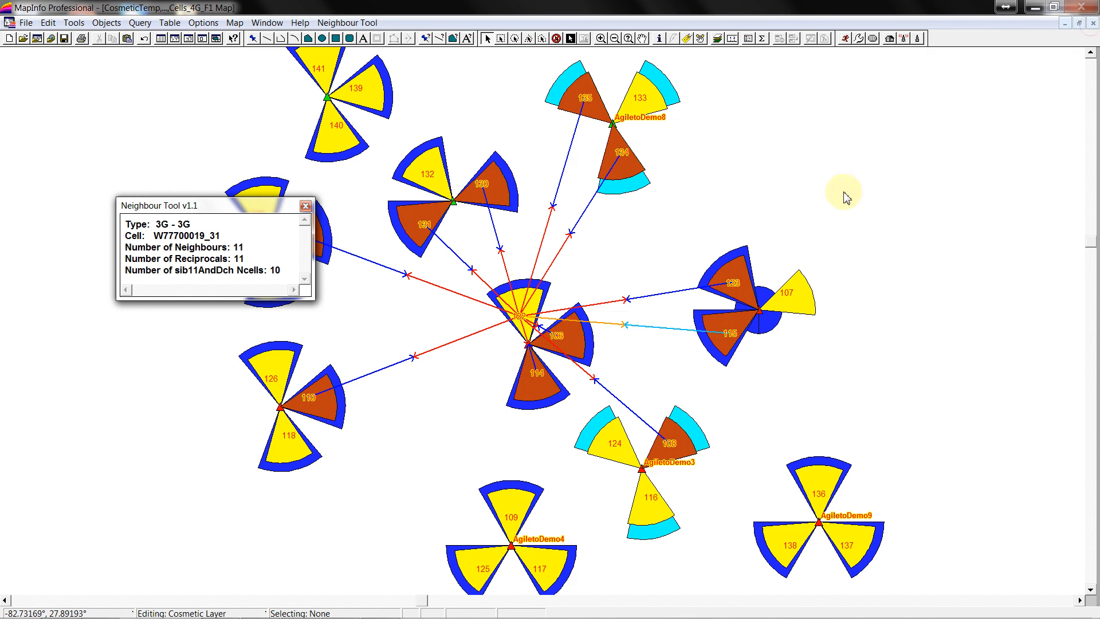
pyautogui.moveTo(265, 209); pyautogui.dragTo(159, 298)
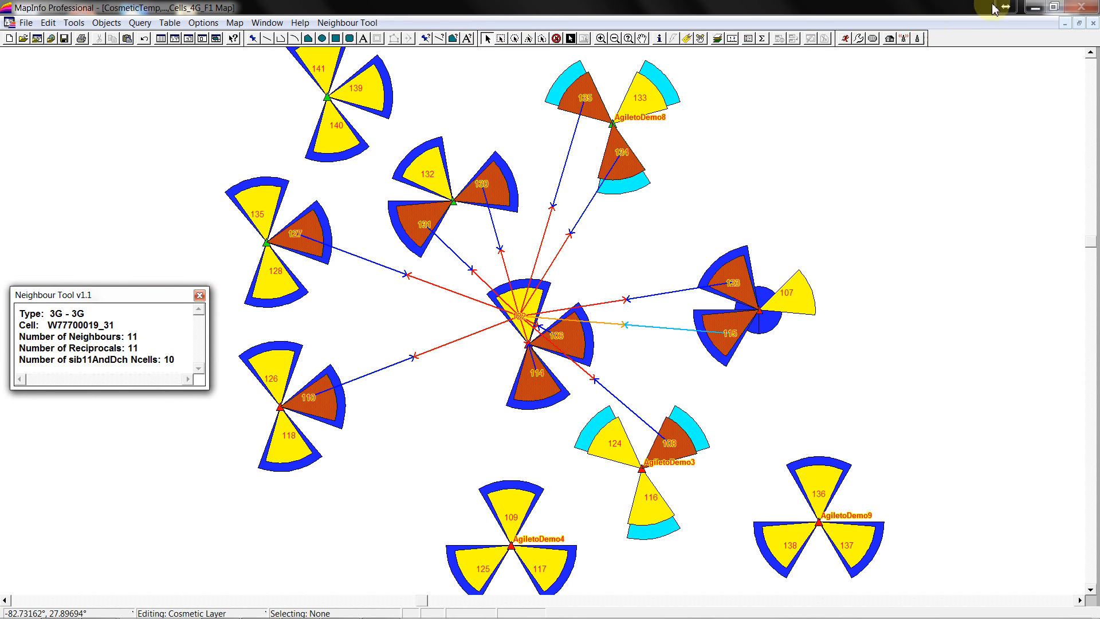
pyautogui.click(1038, 11)
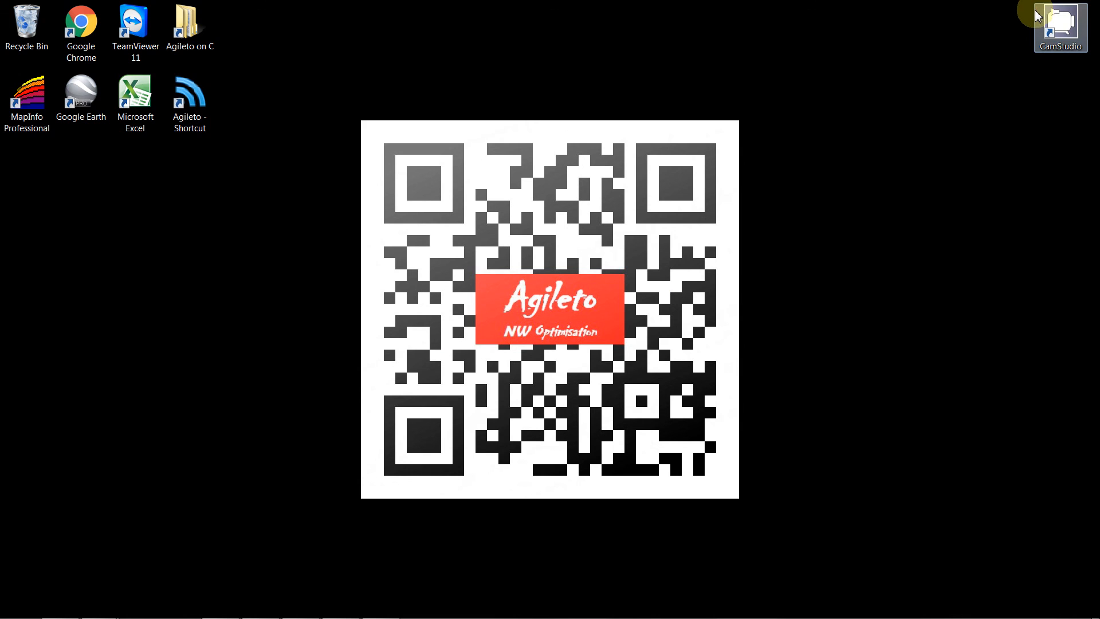
pyautogui.moveTo(508, 609)
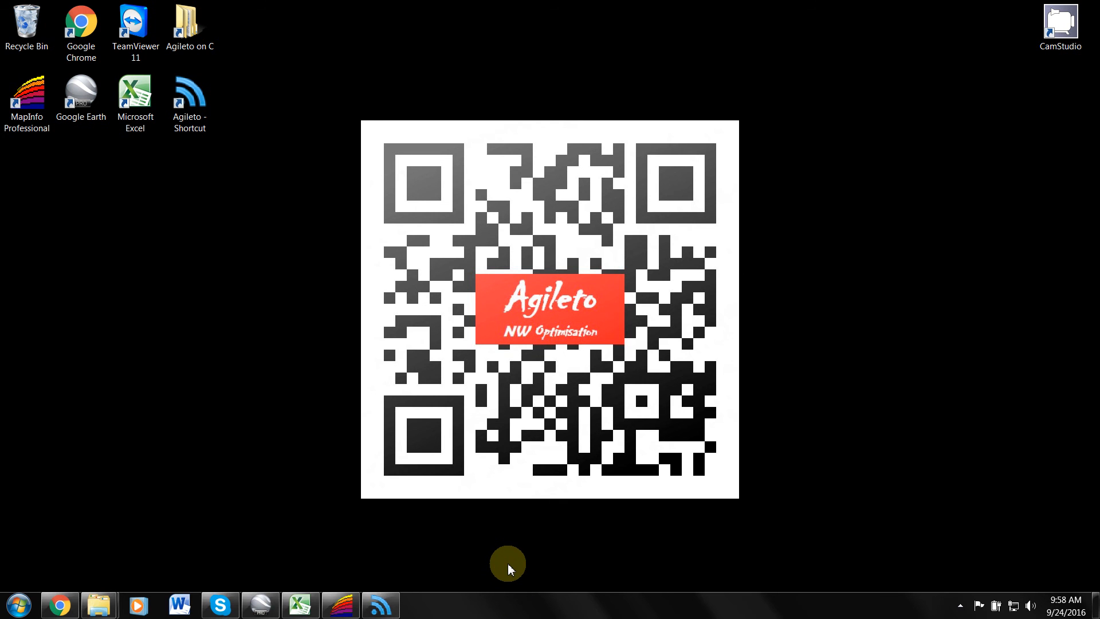